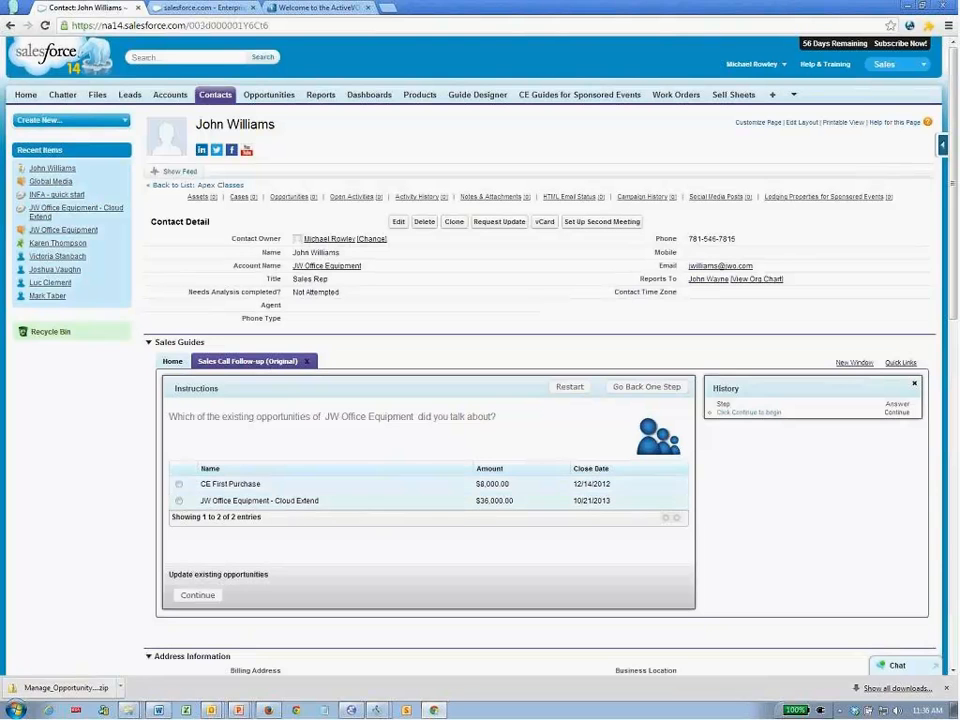
- Choose the CE First Purchase opportunity, then switch to the Guide Designer browser tab
left_click(179, 486)
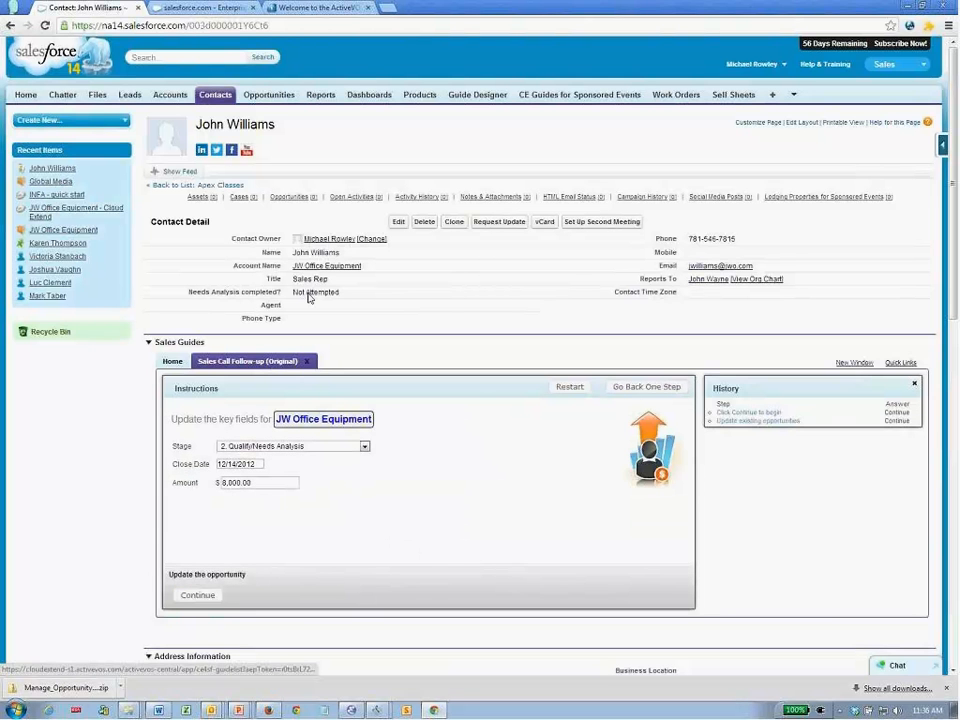
left_click(205, 9)
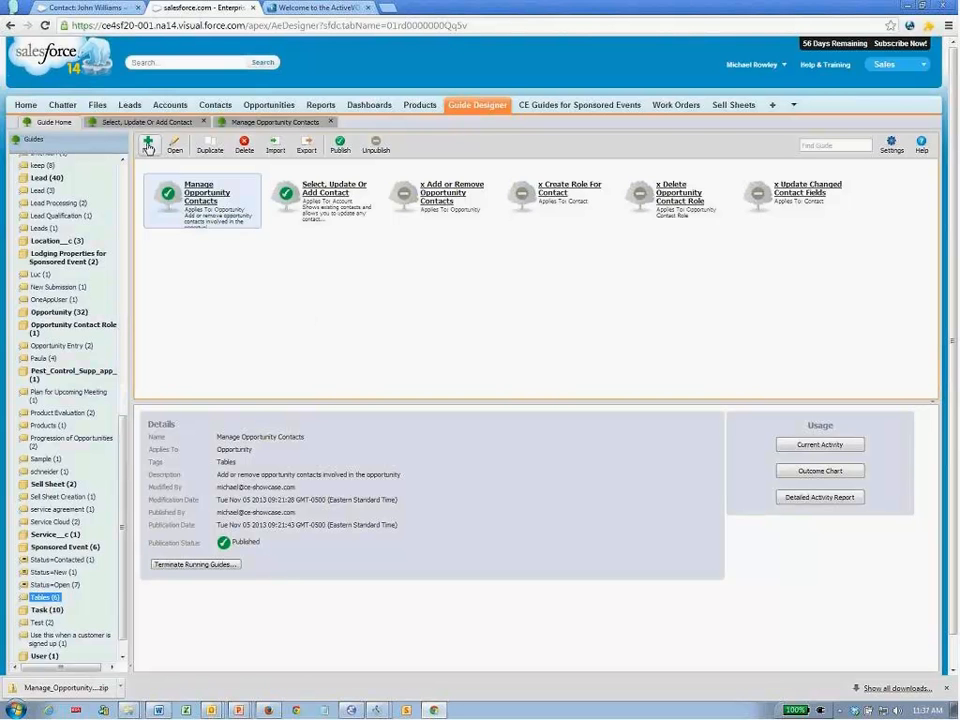
- Create a new guide named Reviewing Opportunities, applying to Account and tagged Tables
left_click(150, 146)
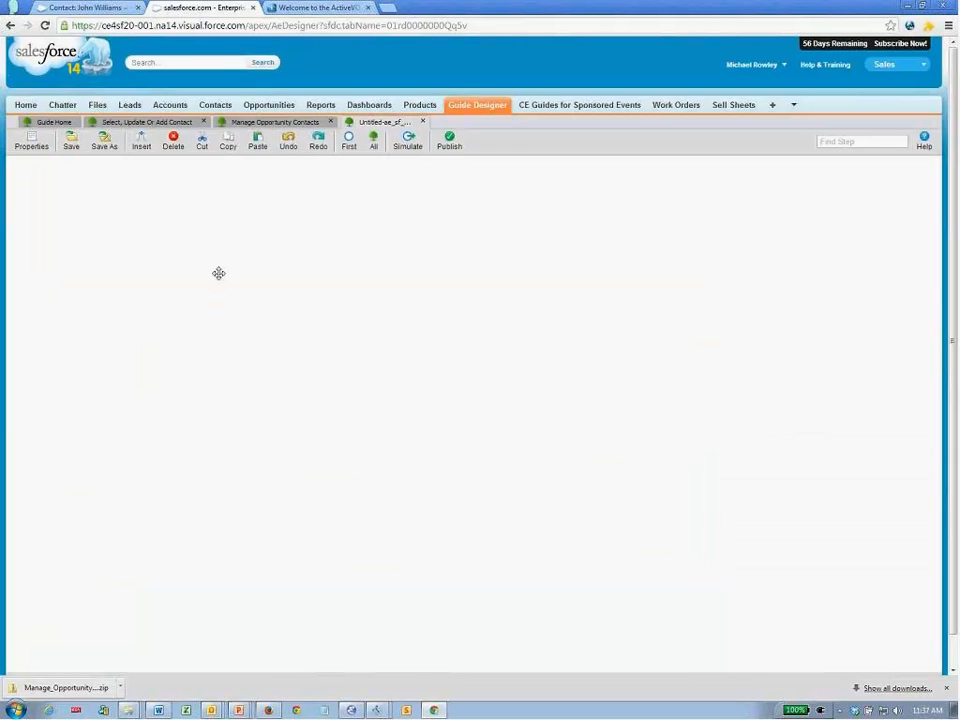
left_click_drag(433, 334, 375, 332)
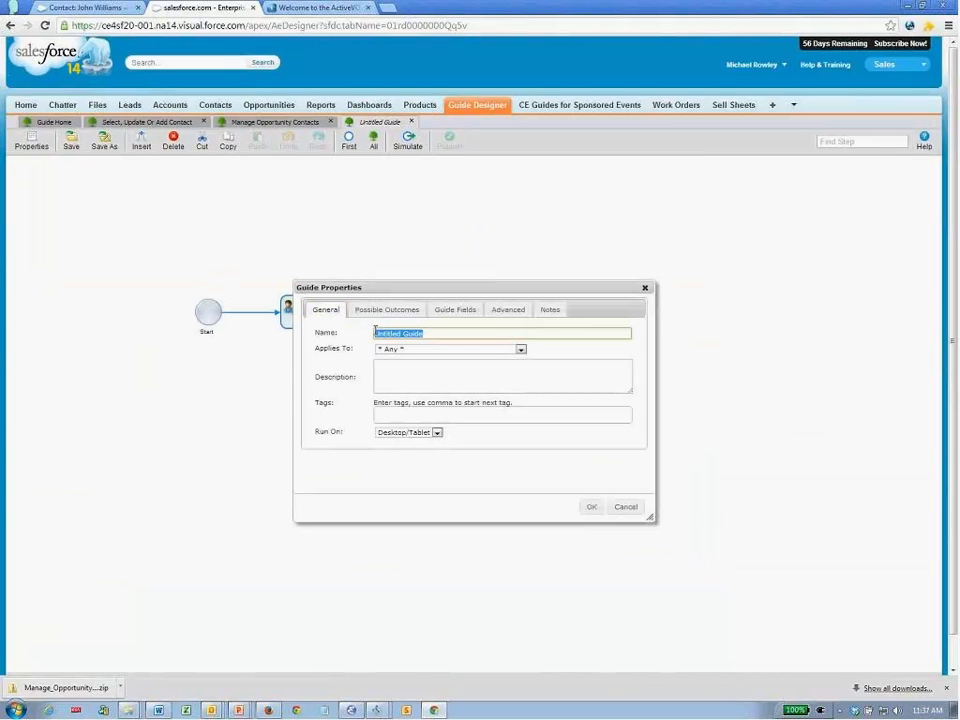
type("Selec")
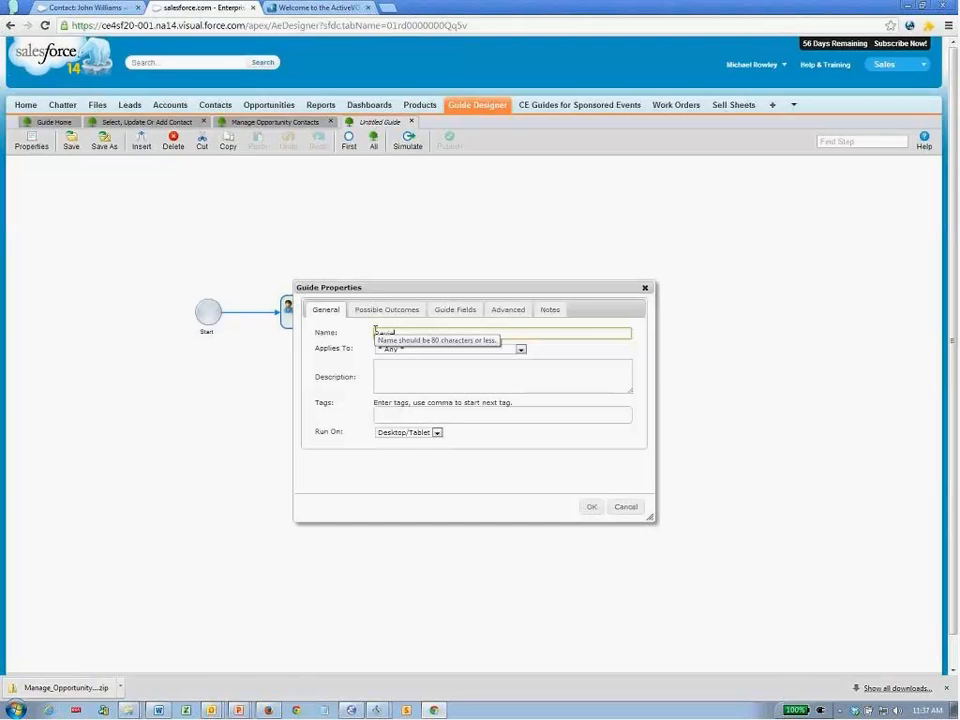
type("ing Opp")
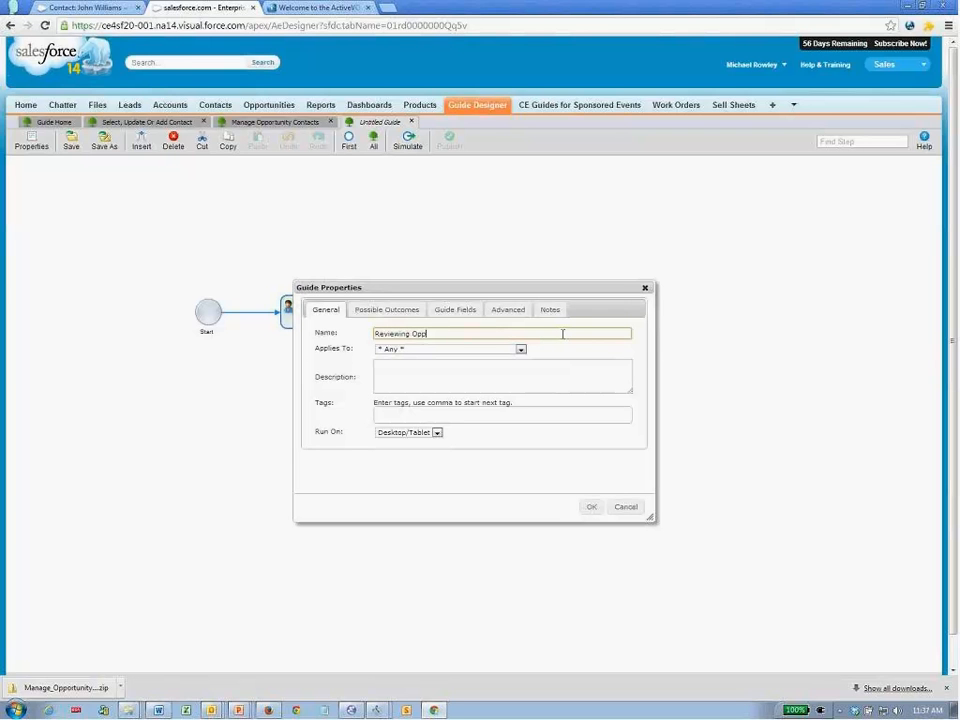
type("ort")
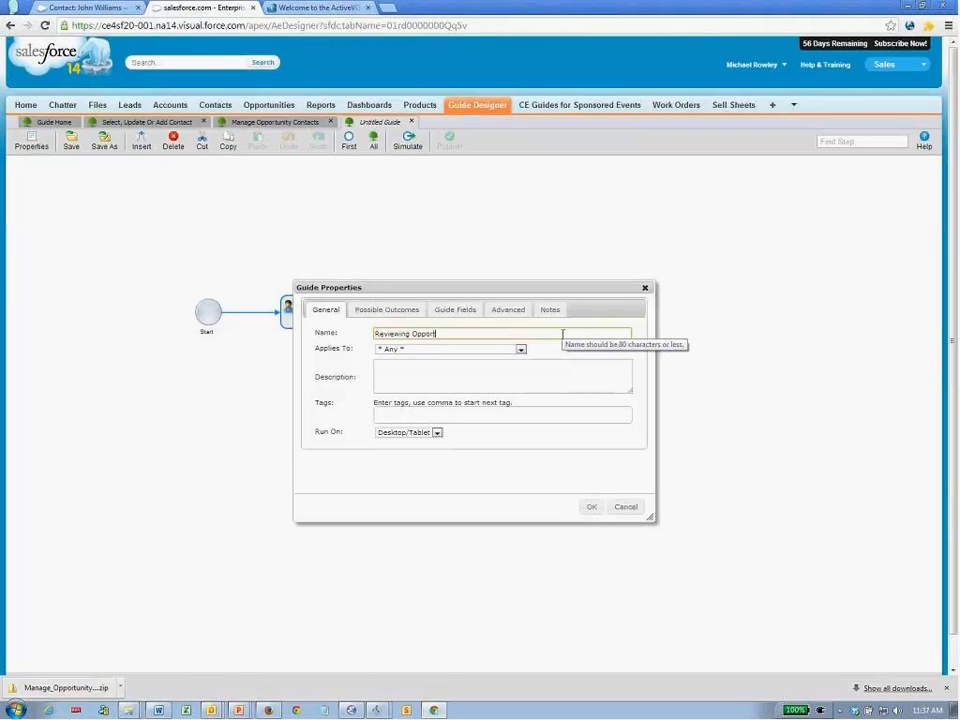
type("unities")
key("Tab")
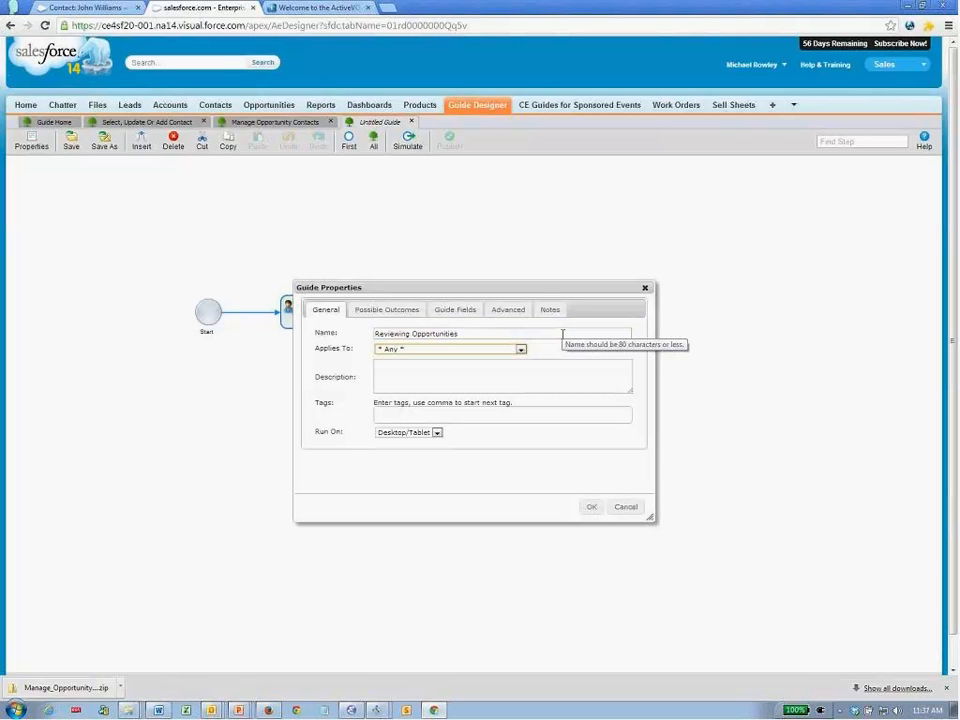
key("Down")
left_click(540, 375)
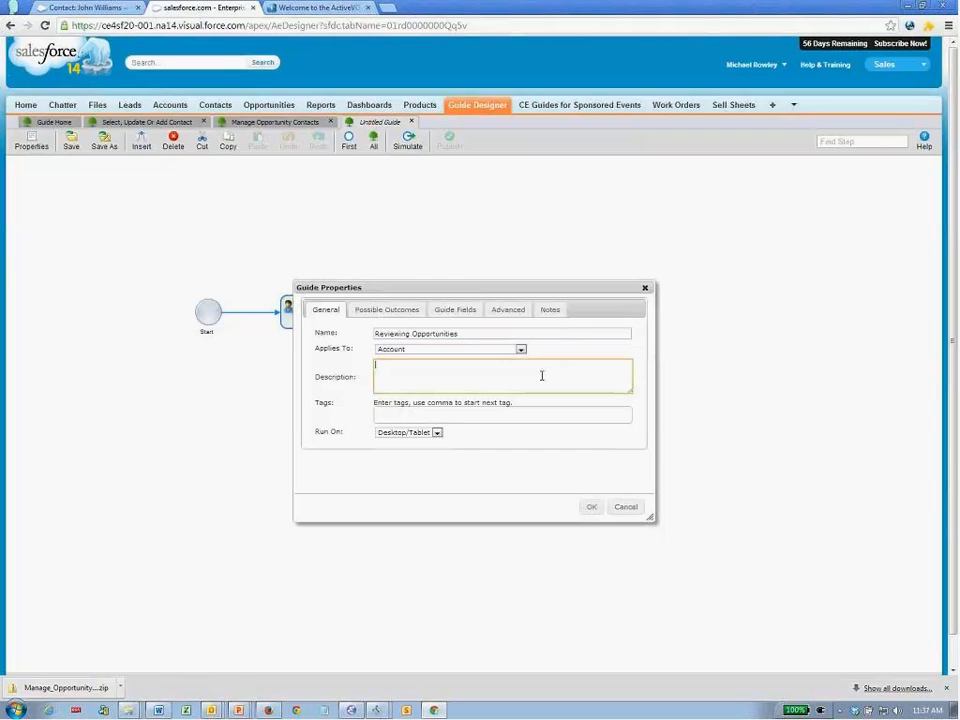
left_click(447, 420)
type("Ta")
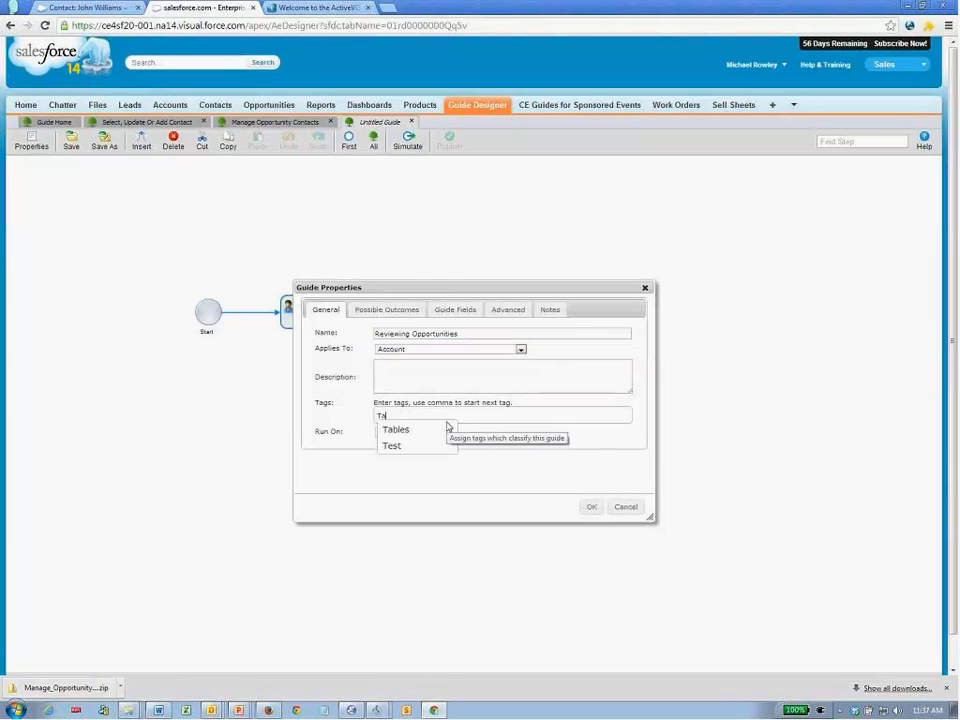
key("Down")
key("Return")
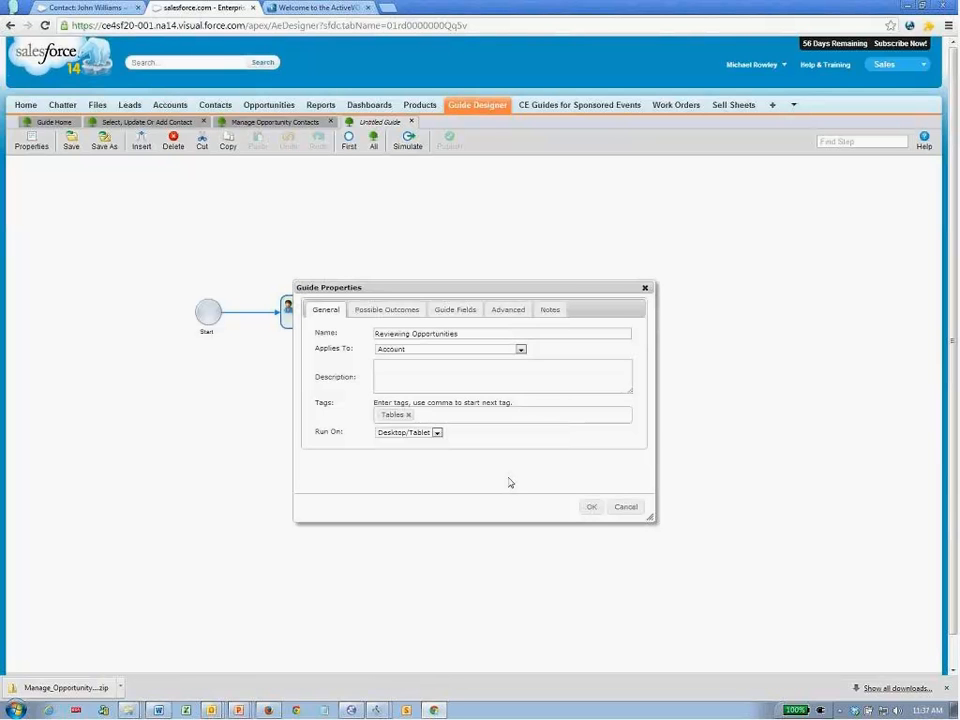
left_click(589, 508)
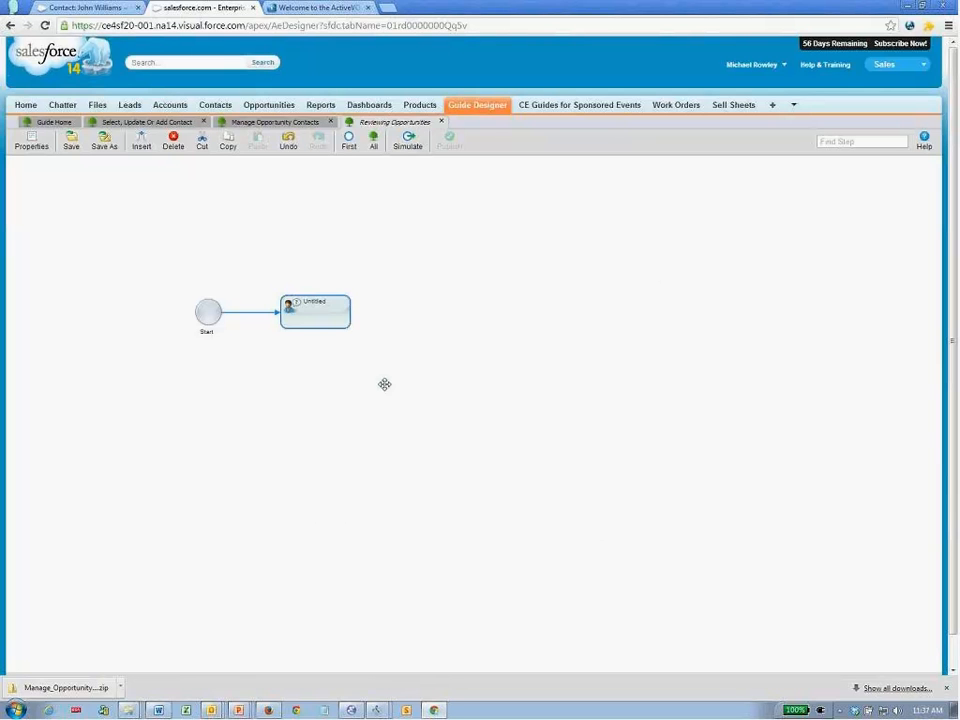
- Reposition the flow, recheck the guide properties, and open the Untitled step's Step Information
left_click_drag(390, 388, 467, 343)
left_click_drag(422, 305, 403, 315)
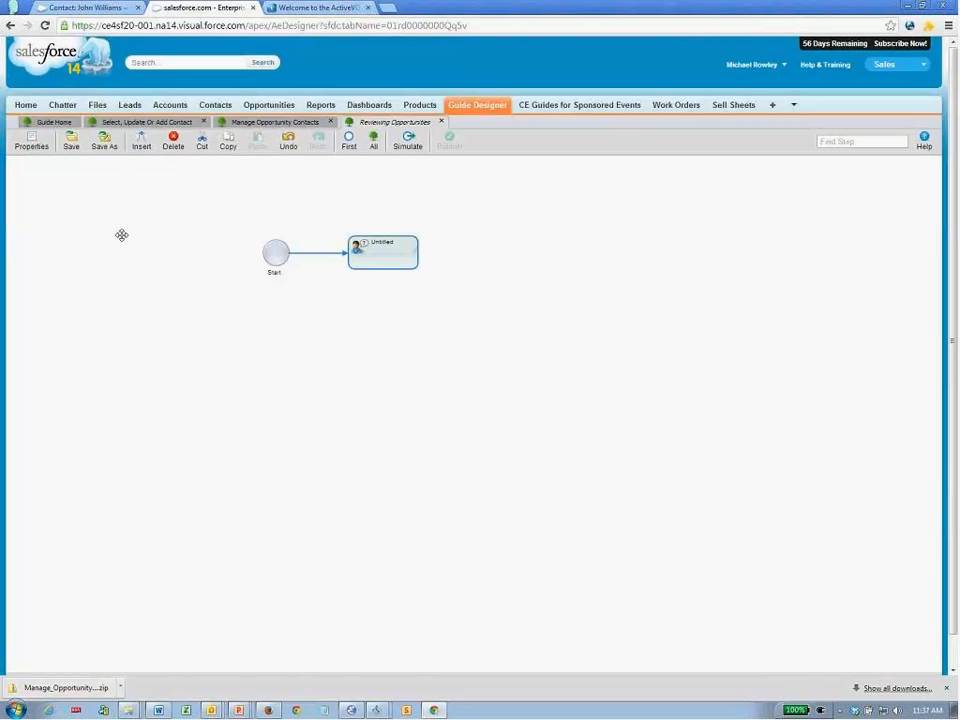
left_click(38, 143)
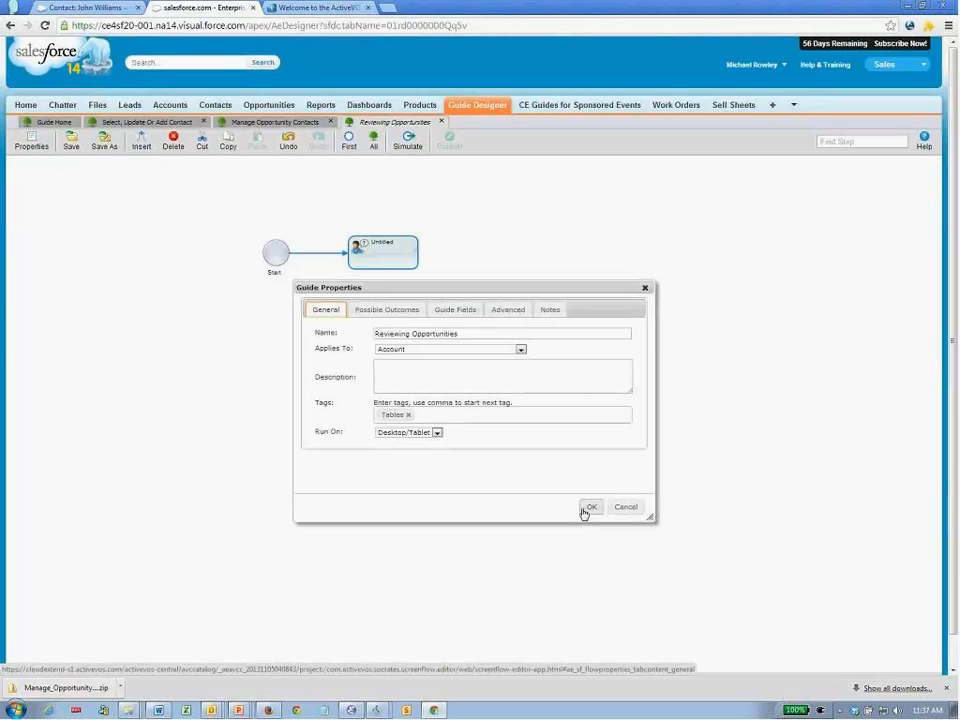
left_click(583, 507)
double_click(383, 270)
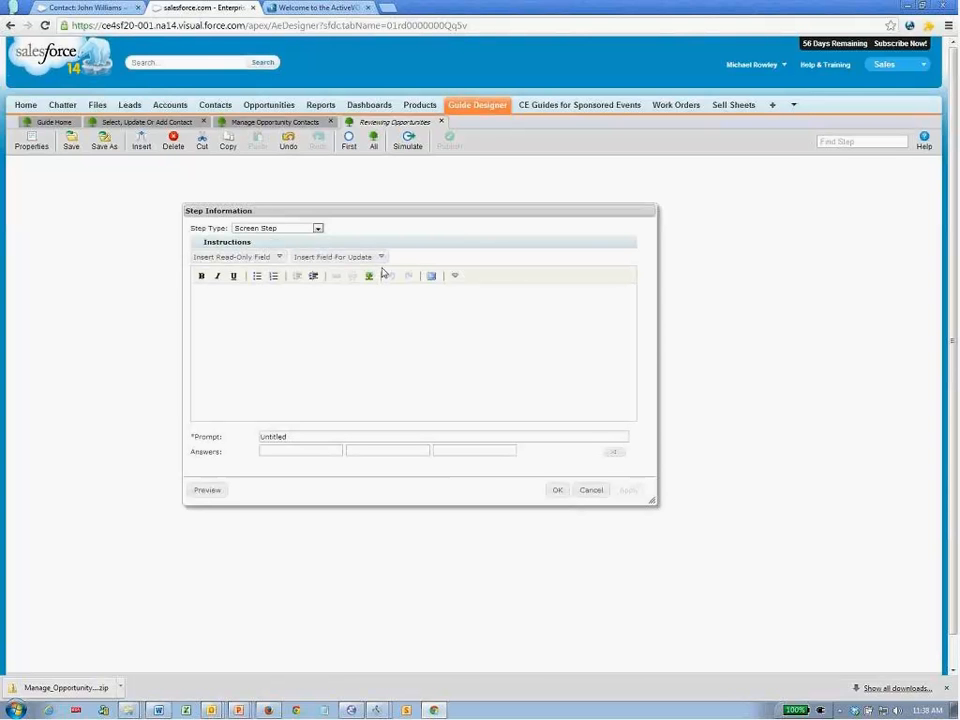
- Make the untitled step an Embedded Guide Step that embeds a New Guide
left_click(317, 228)
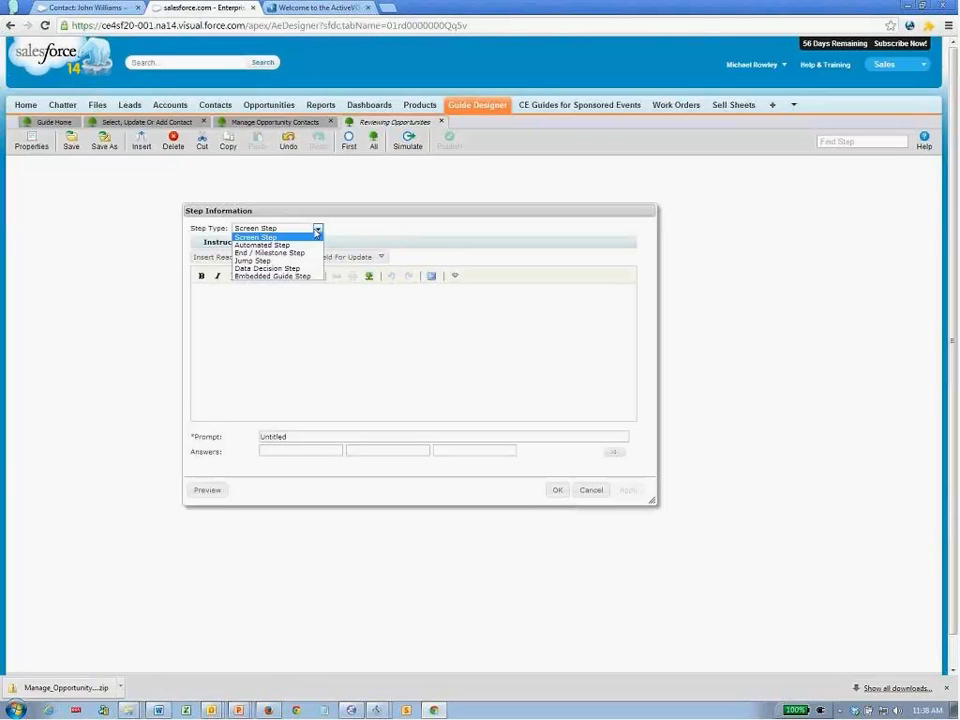
left_click(298, 276)
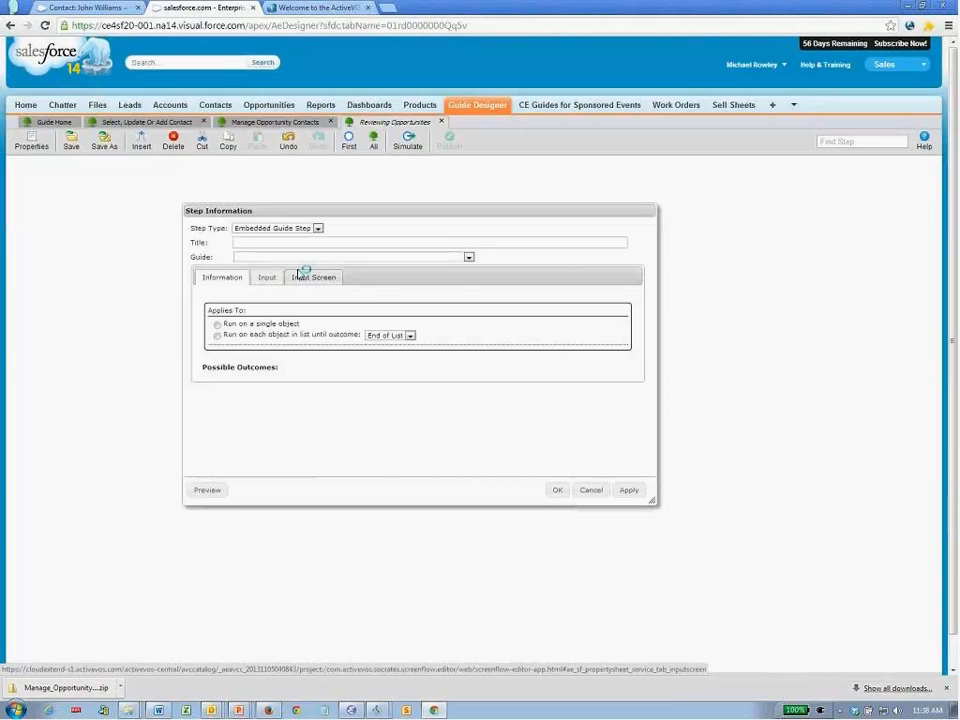
left_click(301, 265)
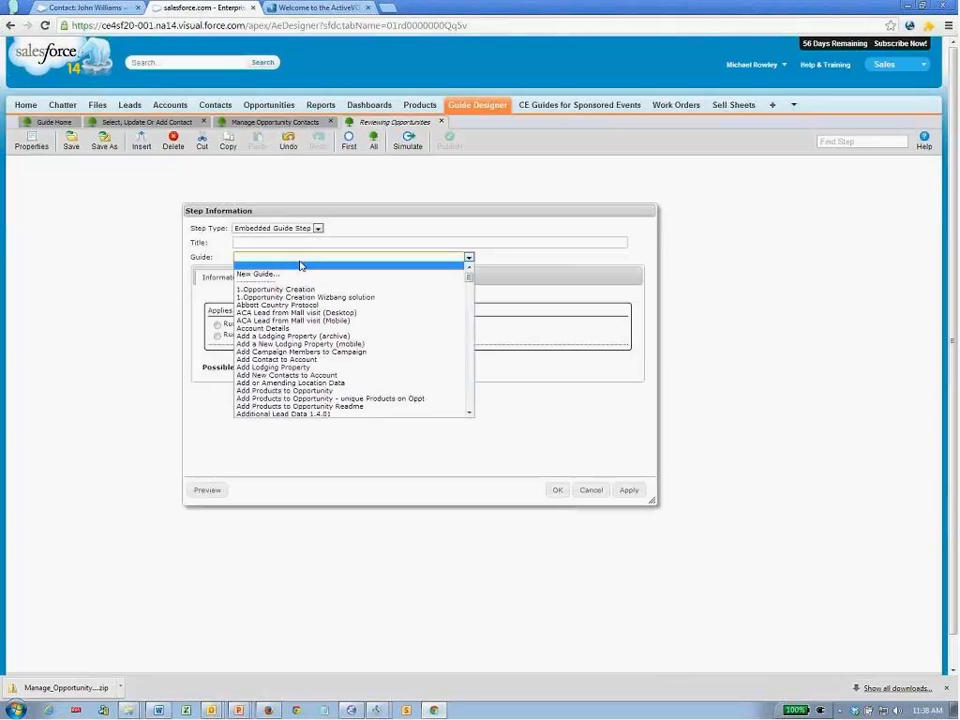
left_click(280, 276)
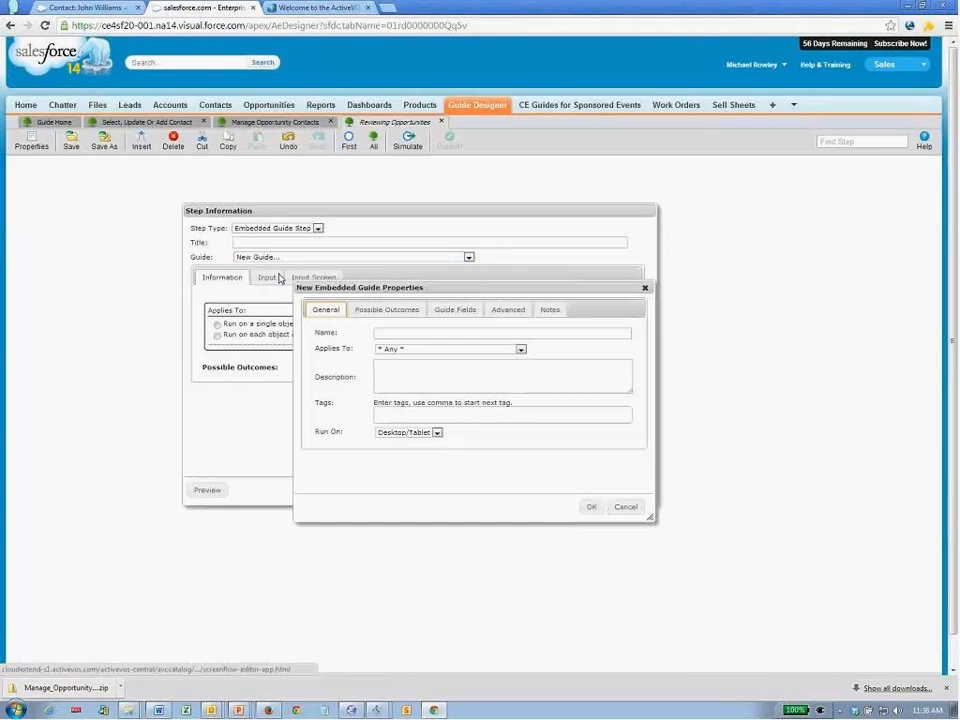
- Name the embedded guide 'x Review Opportunity', apply it to Opportunity, and tag it Tables
triple_click(408, 288)
left_click(409, 287)
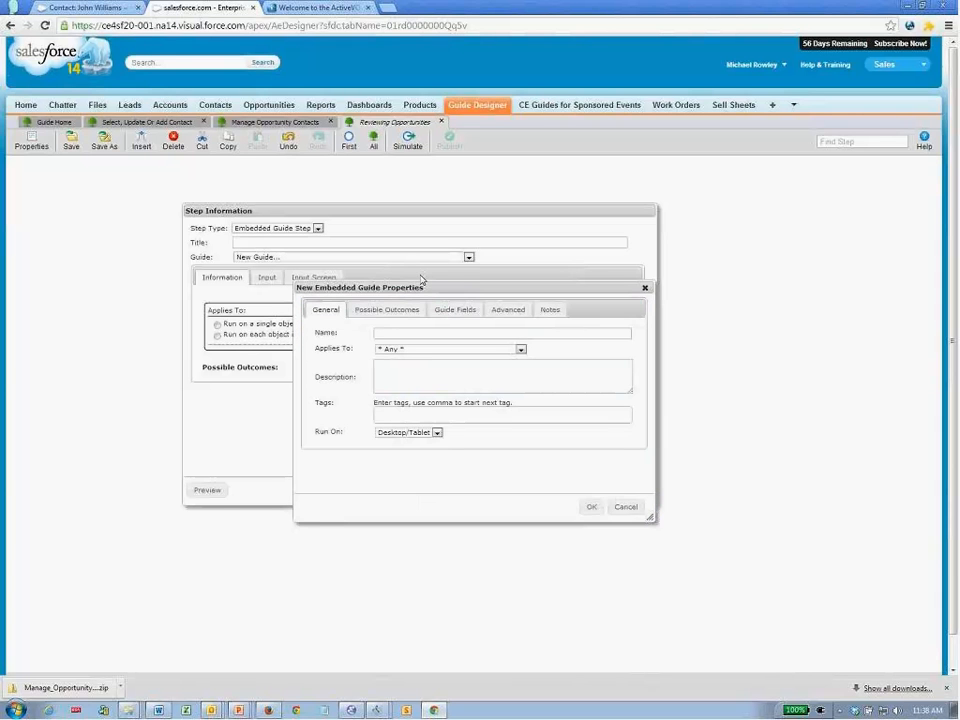
left_click_drag(437, 290, 440, 296)
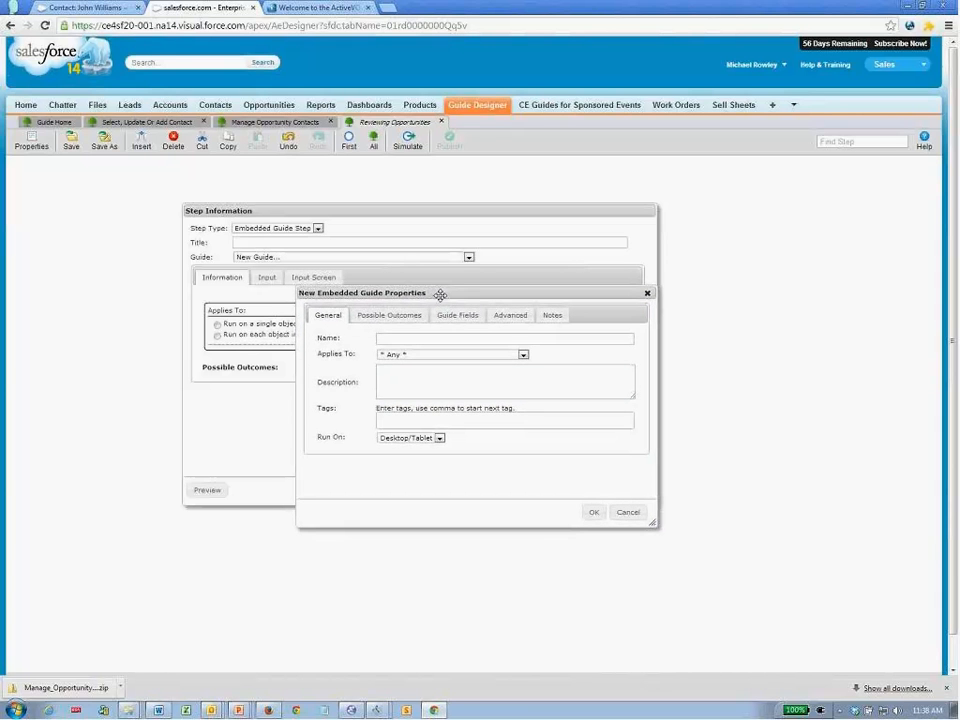
left_click(439, 338)
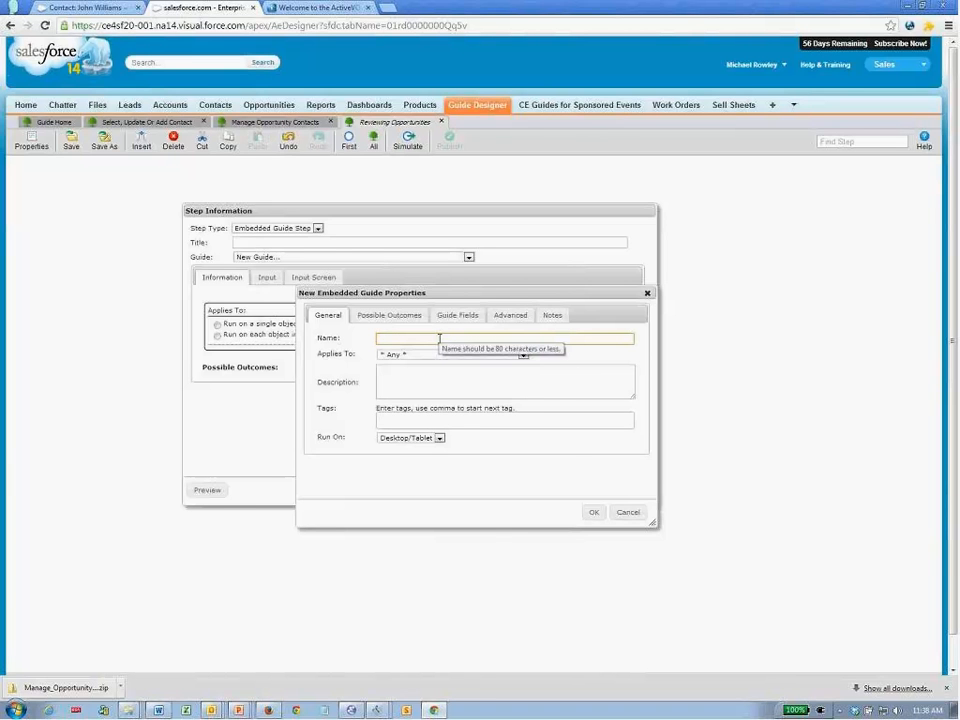
type("x Review Opportunity")
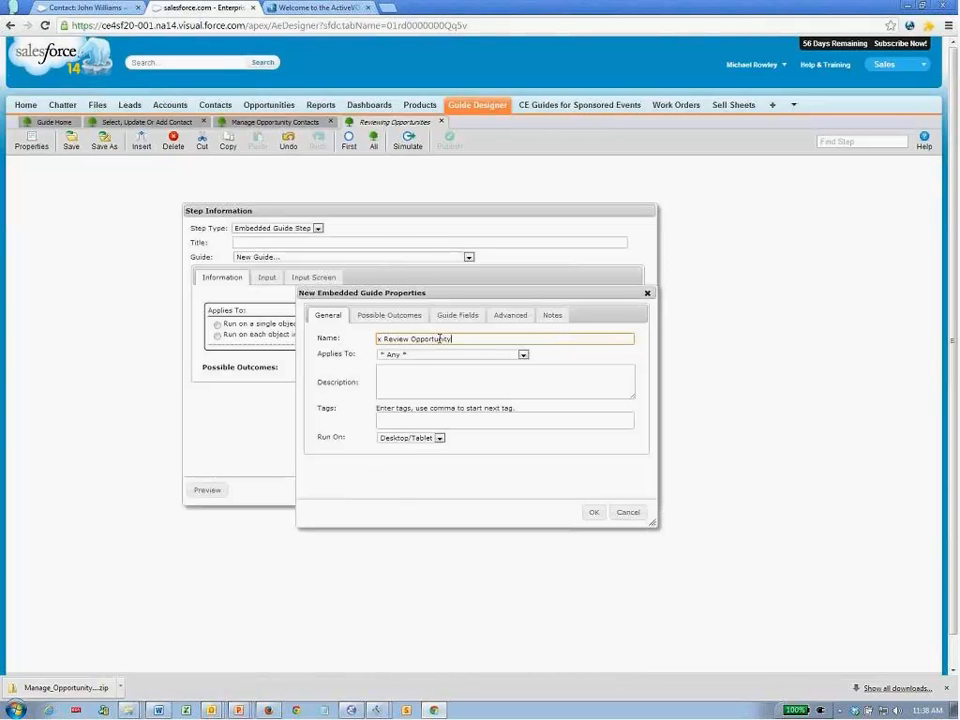
left_click(437, 356)
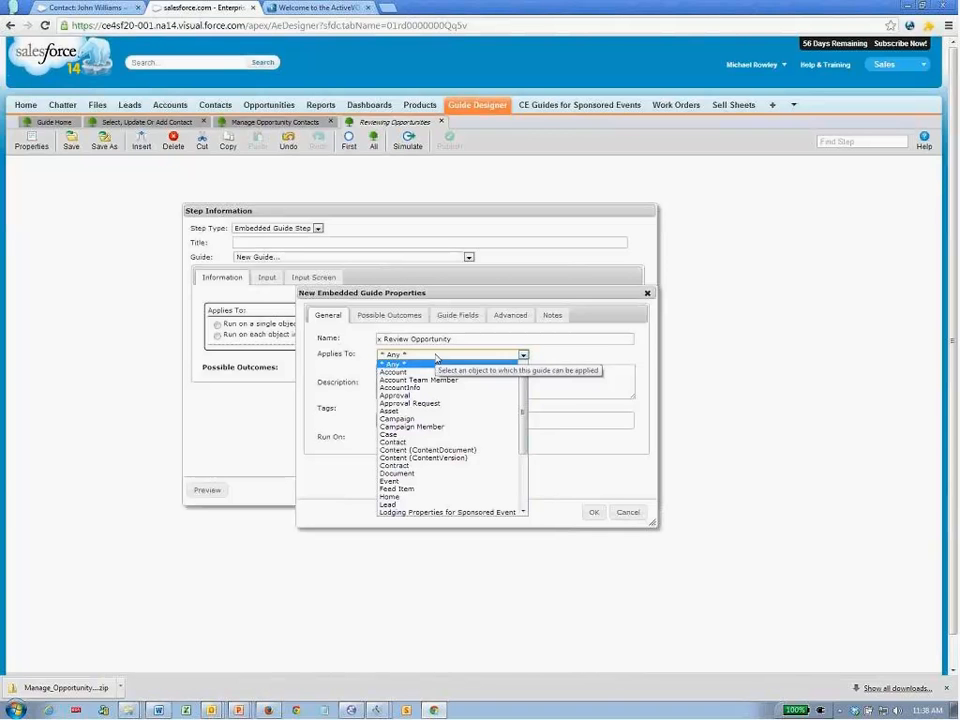
key("o")
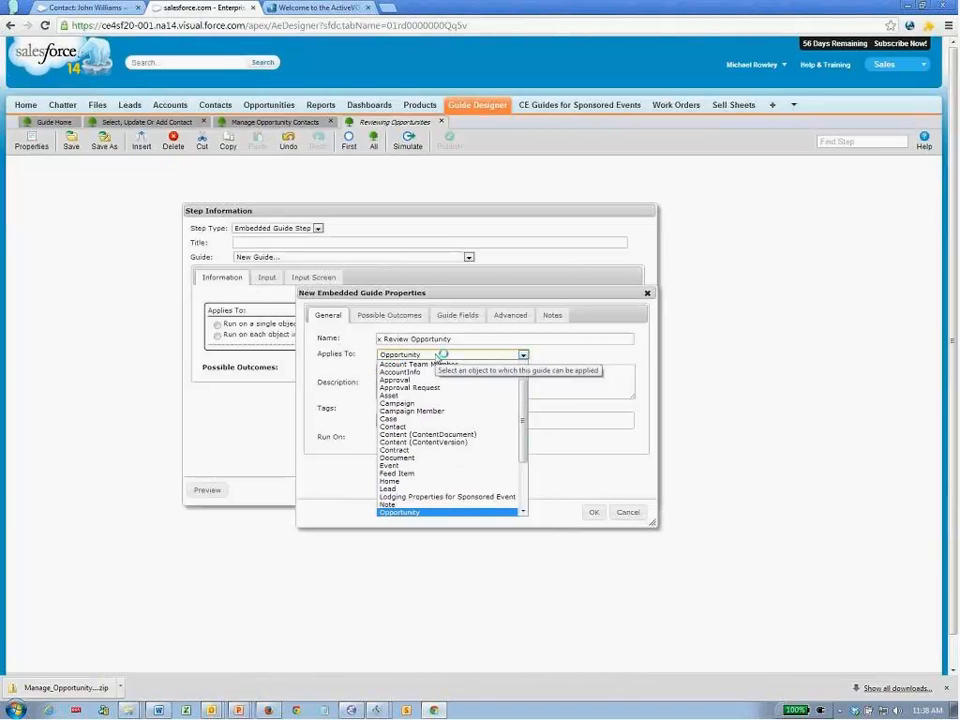
key("Return")
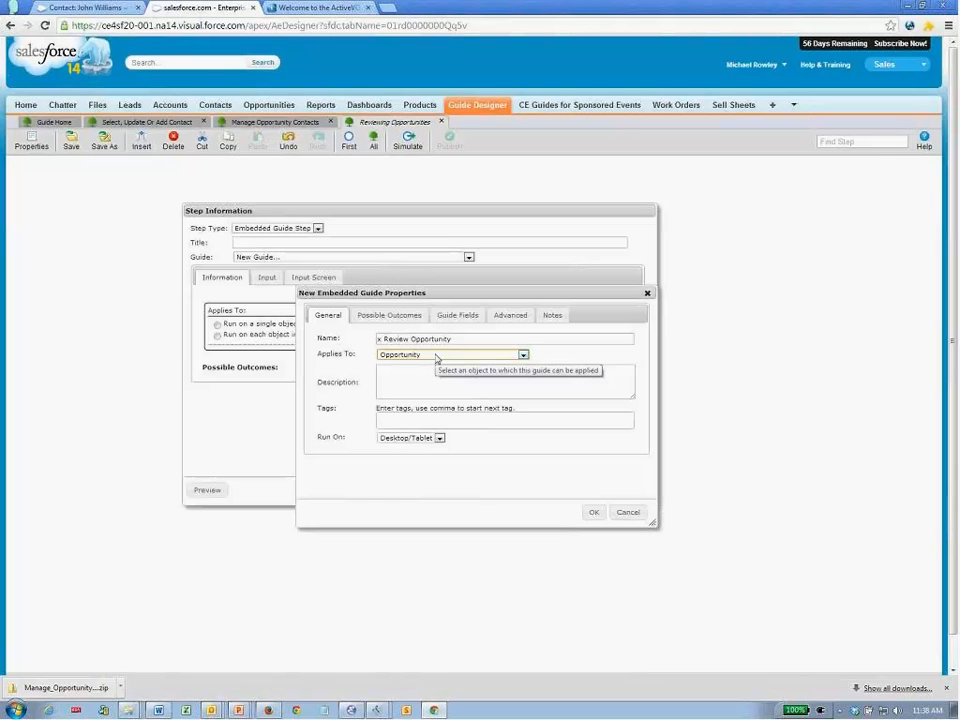
left_click(416, 422)
type("tab")
left_click(411, 434)
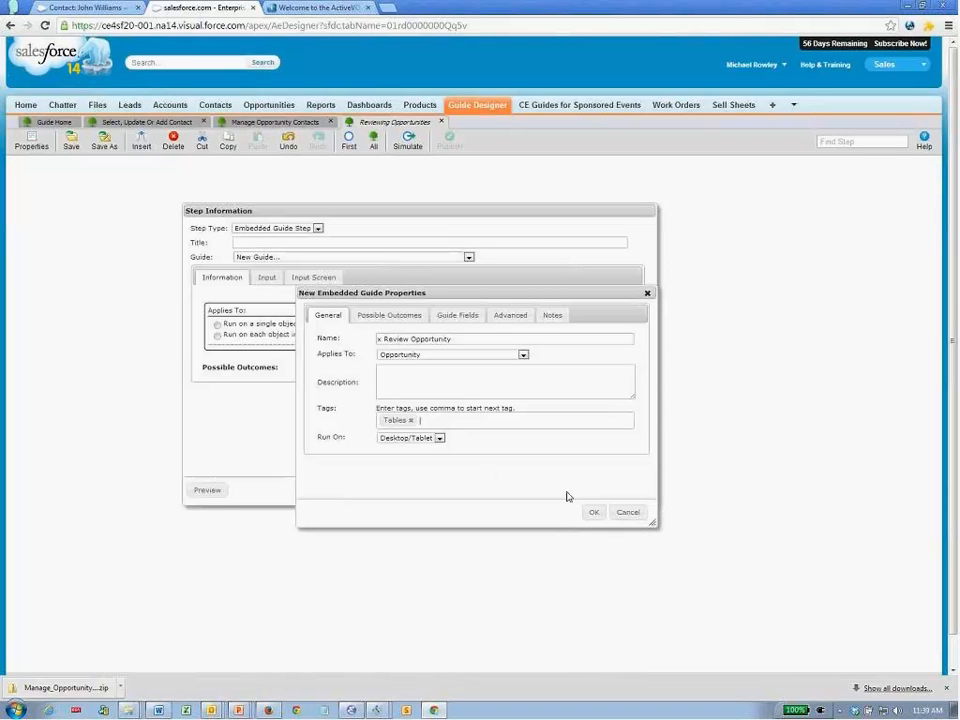
left_click(592, 515)
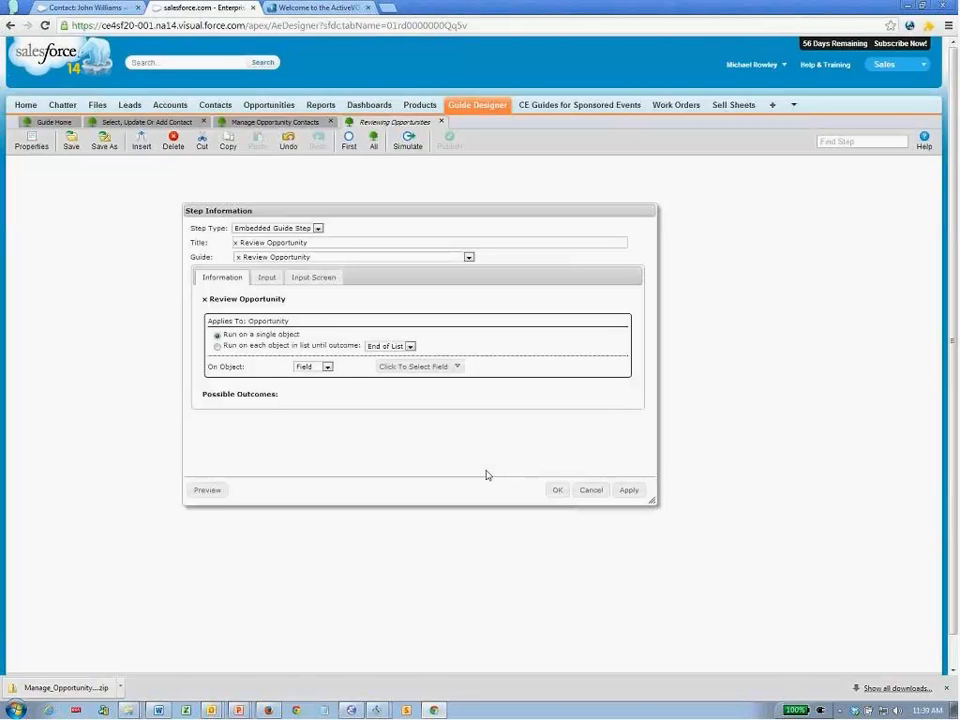
- Run the embedded step on each listed object until End of List, with the list from Screen
left_click(218, 347)
left_click(310, 367)
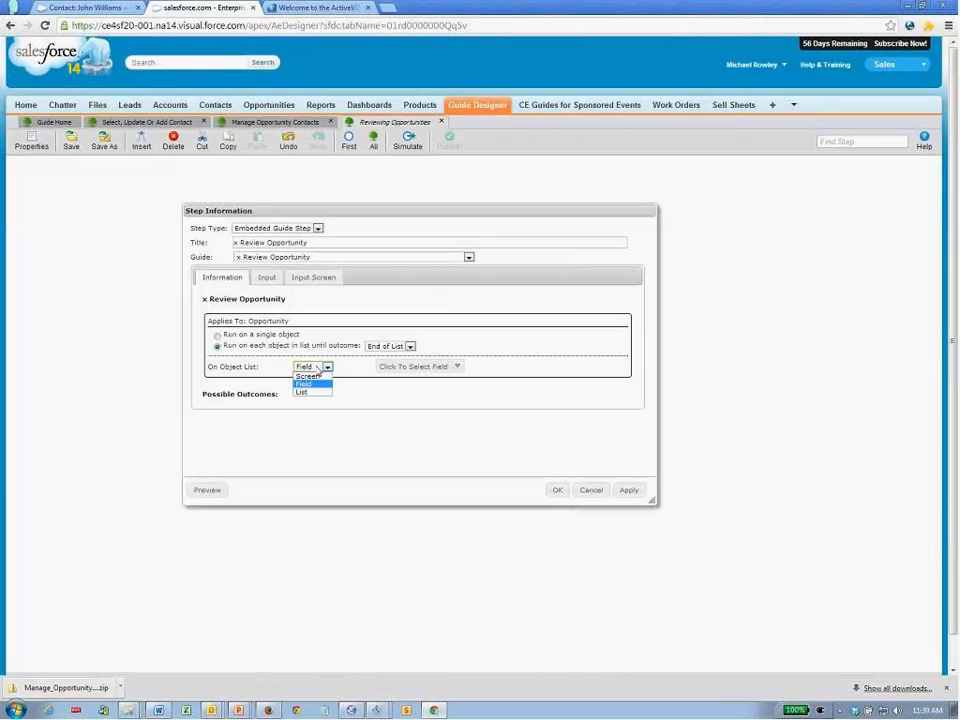
left_click(308, 376)
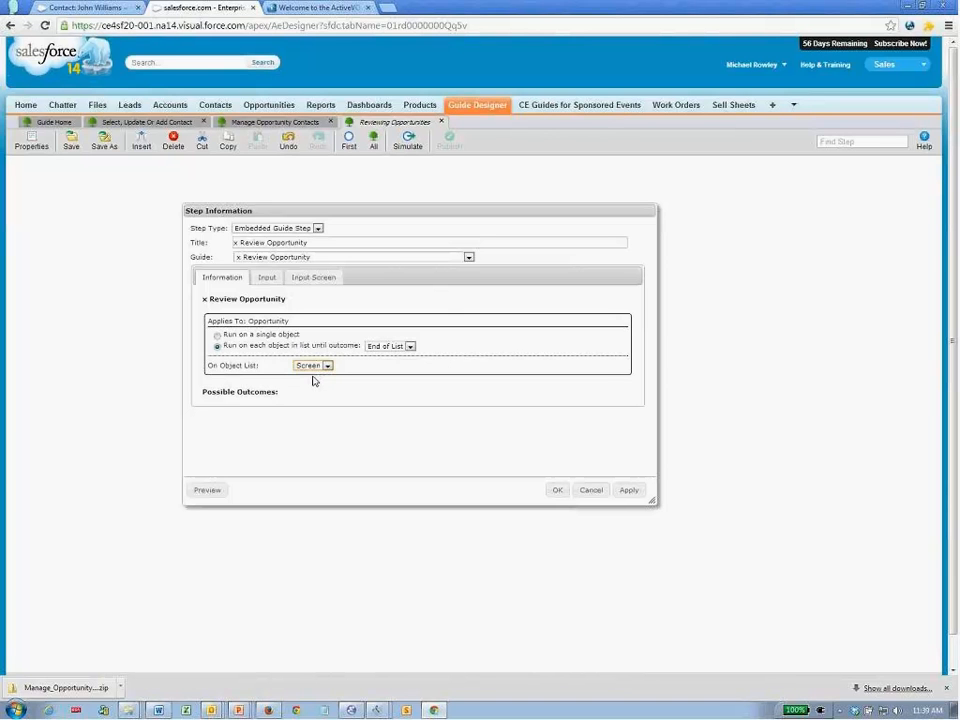
left_click(315, 278)
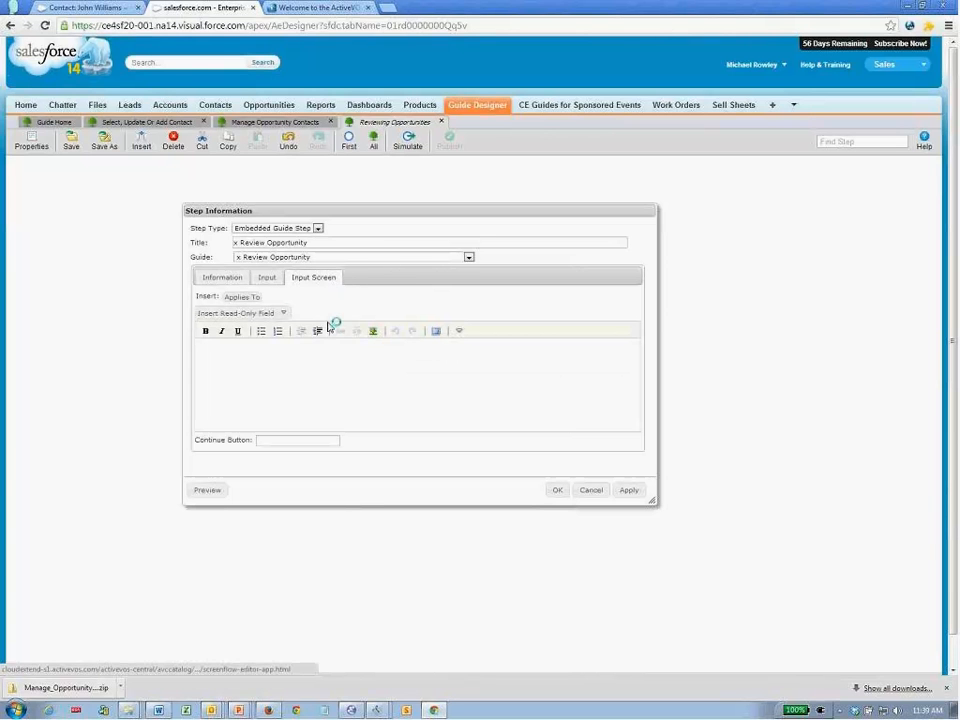
- Insert an unlabelled Applies To field that lists child Opportunities
left_click(243, 297)
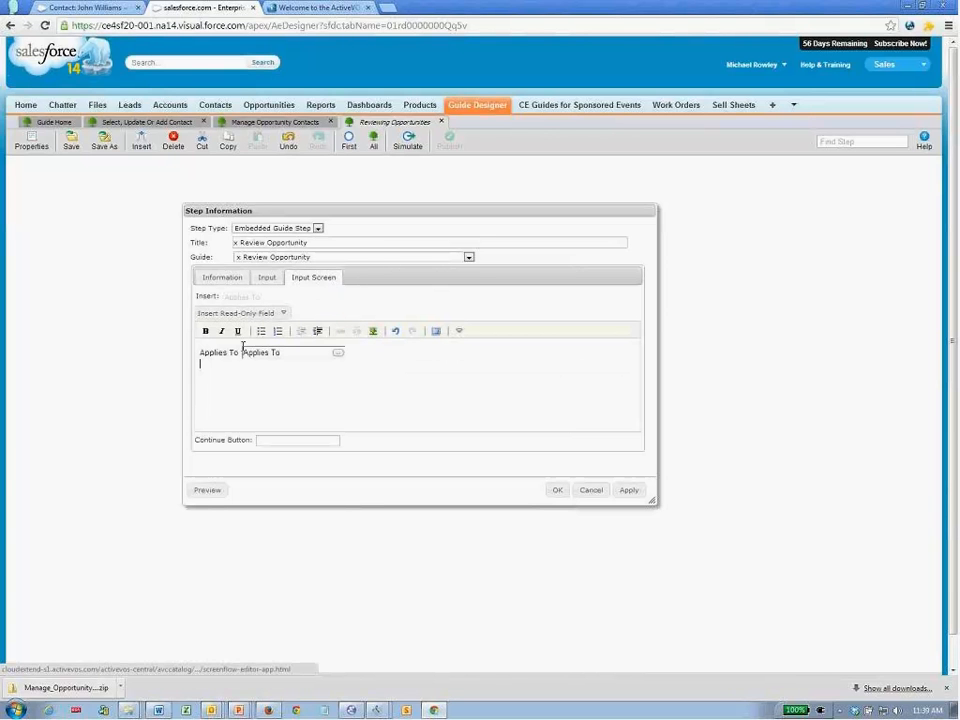
left_click_drag(241, 353, 189, 357)
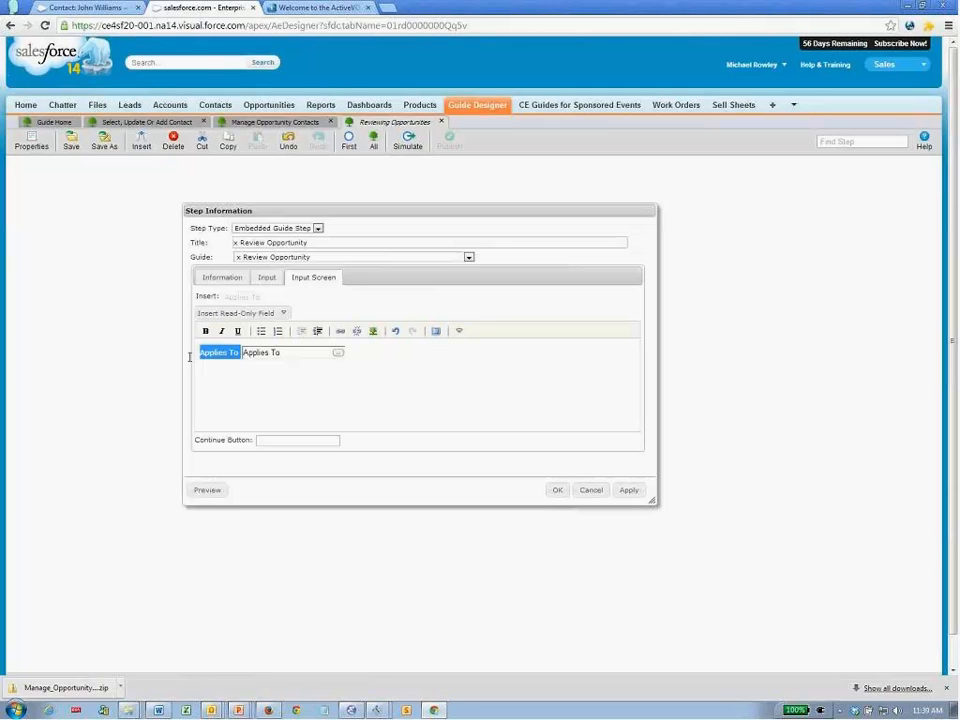
key("Delete")
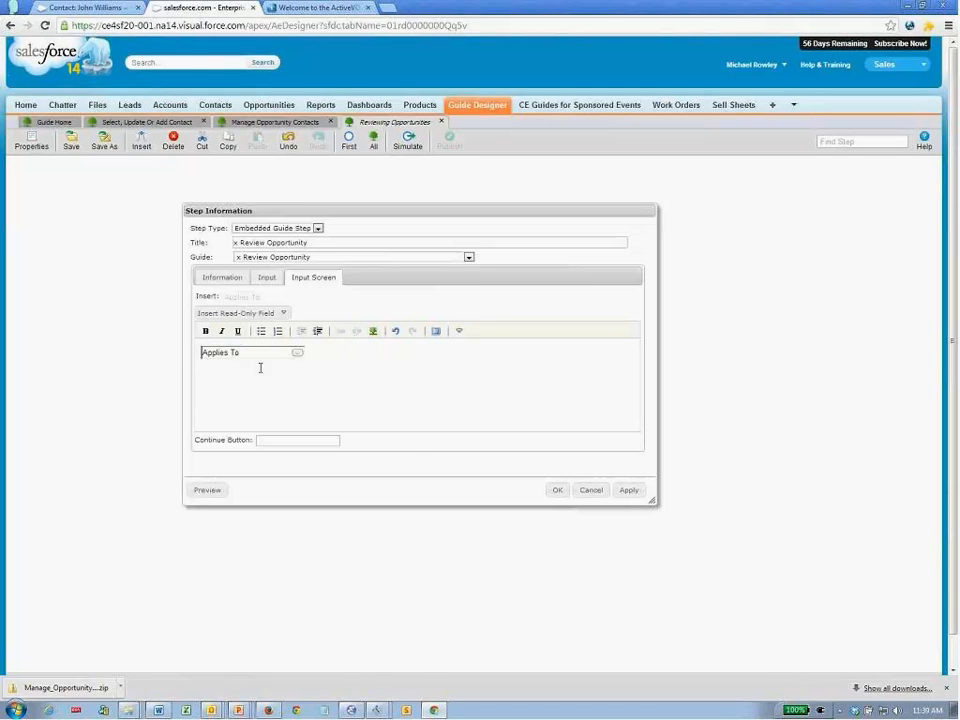
double_click(297, 353)
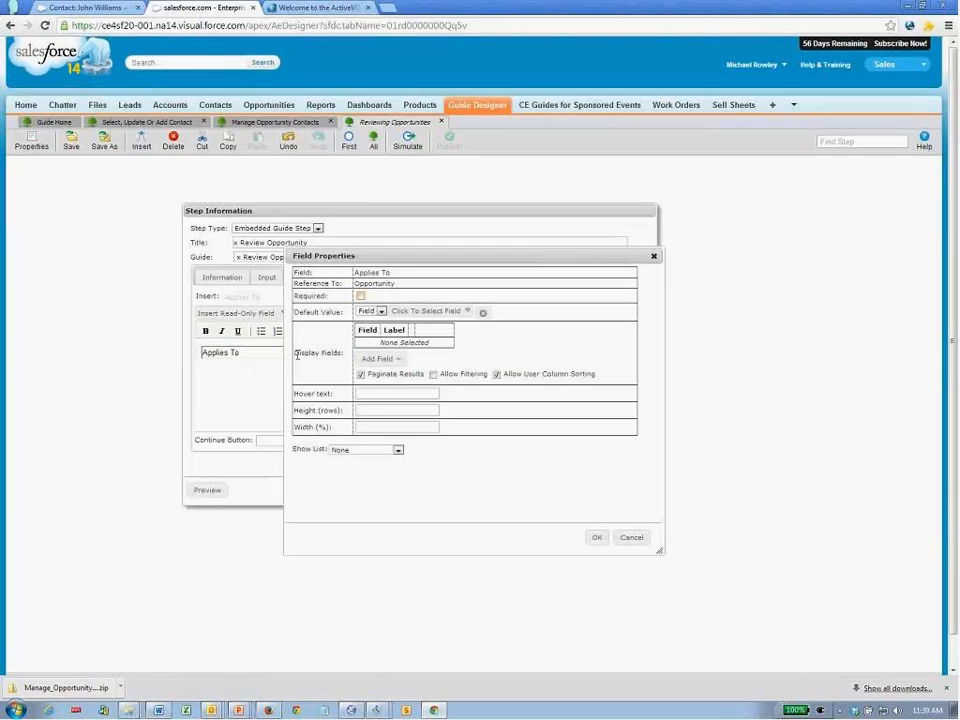
left_click(383, 451)
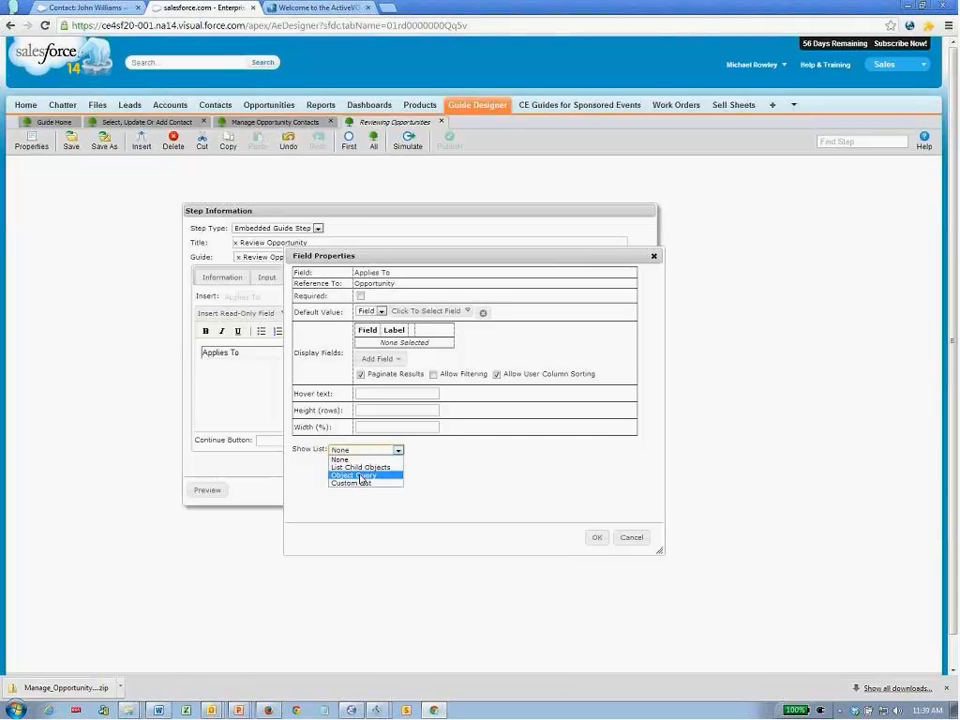
left_click(367, 468)
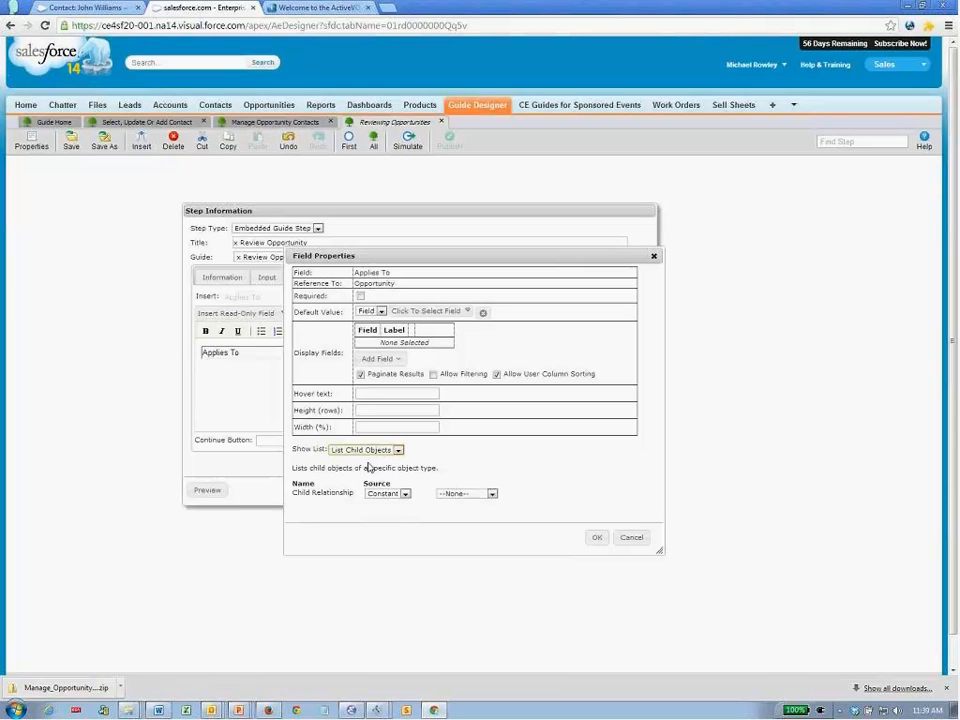
left_click(456, 495)
left_click(461, 511)
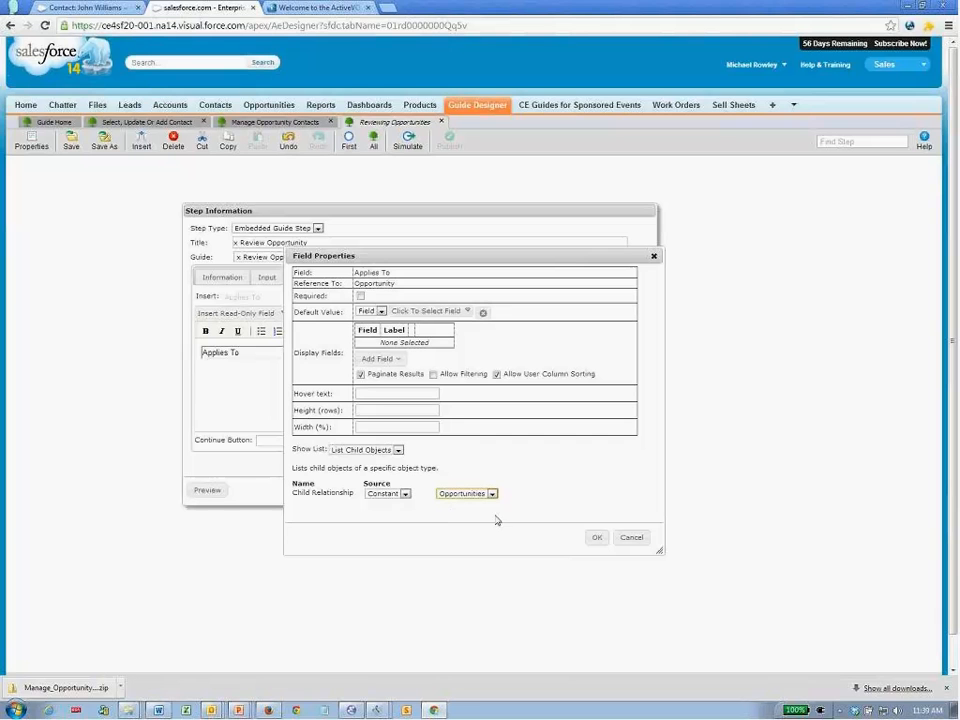
- Show Name, Amount and Close Date columns in the list, with a height of 10 rows
left_click(397, 362)
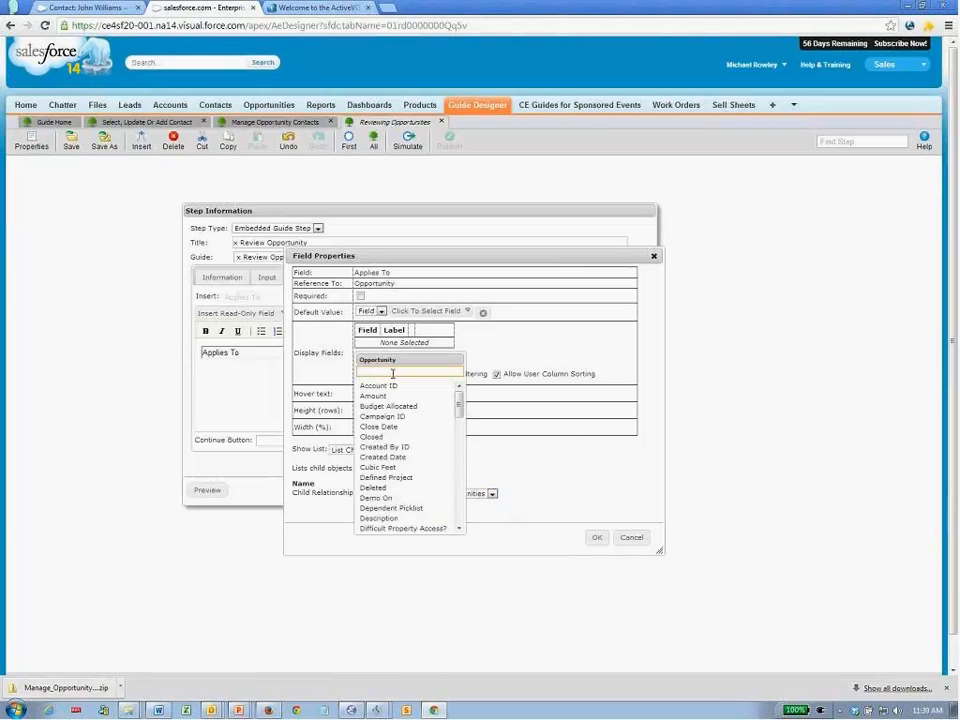
type("name")
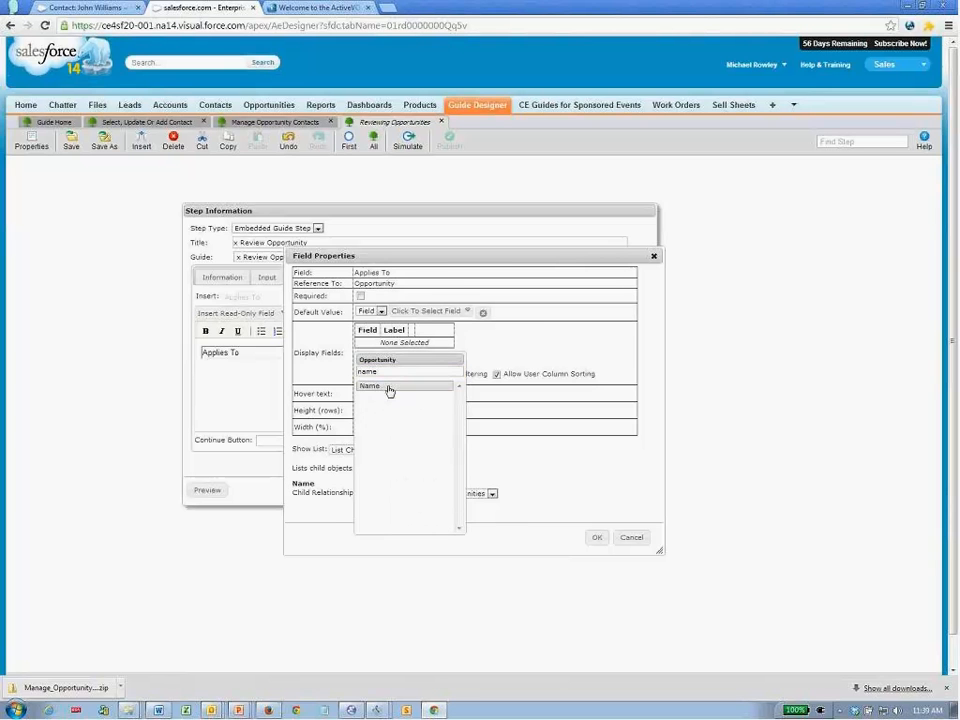
left_click(388, 387)
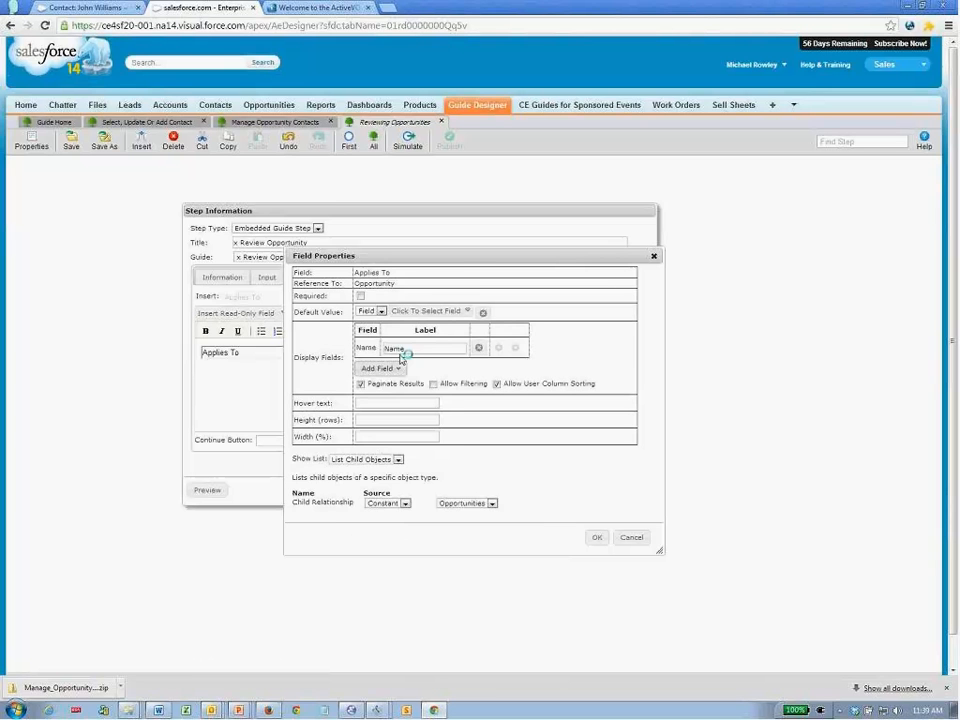
left_click(405, 407)
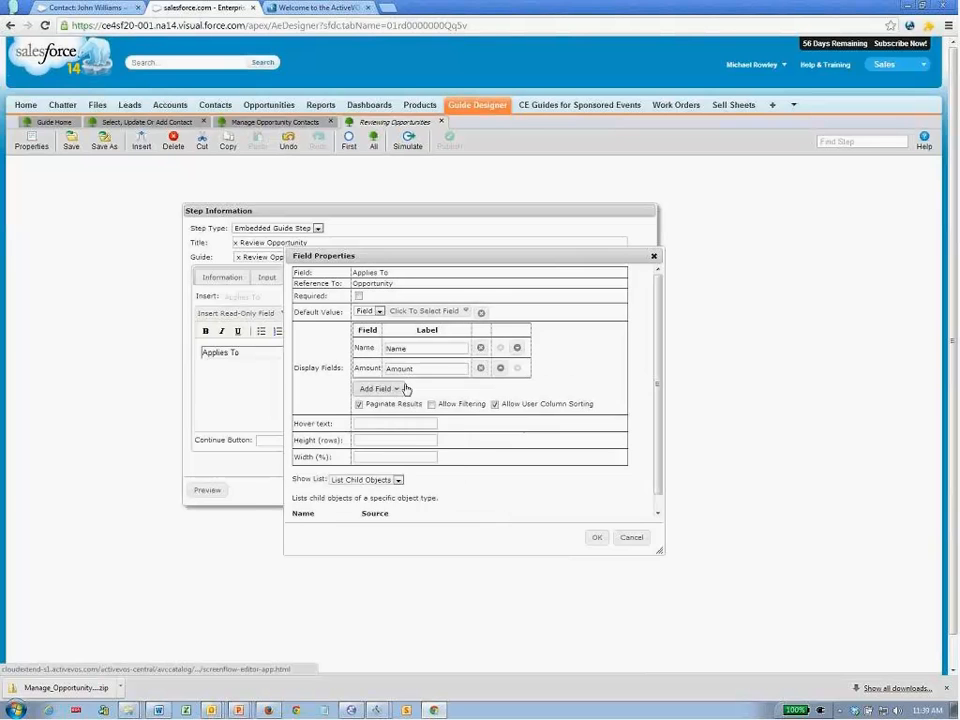
left_click(398, 390)
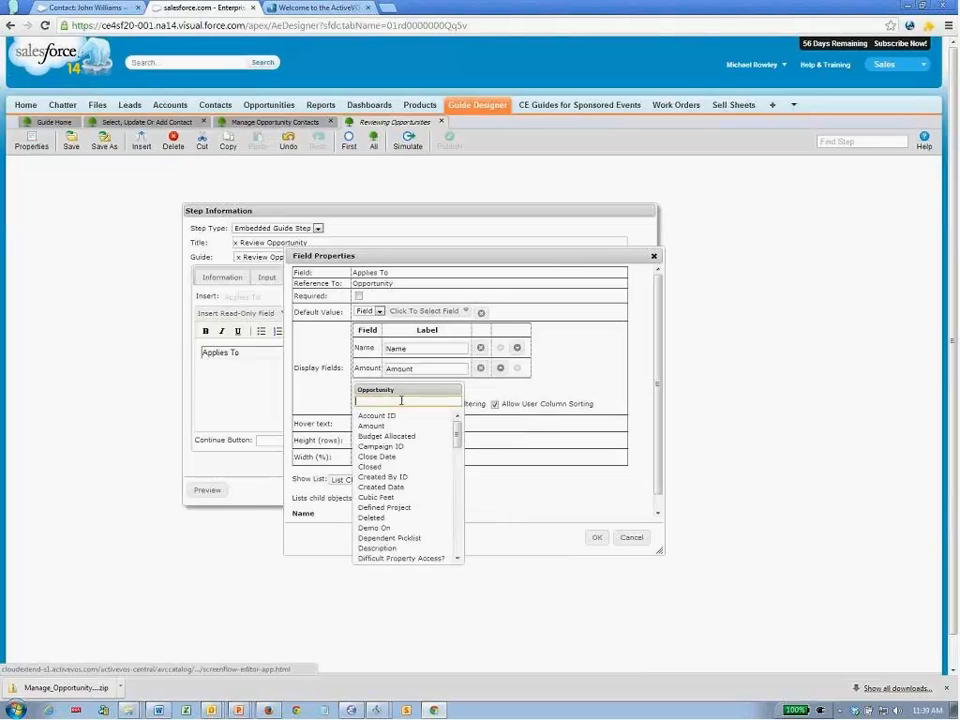
left_click(397, 458)
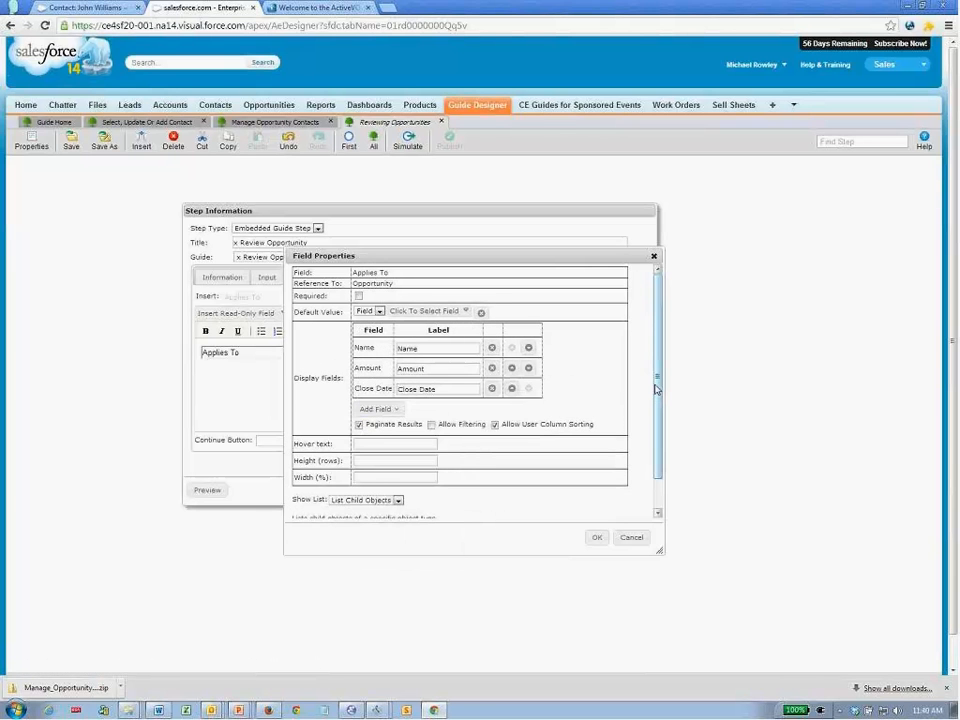
left_click(413, 461)
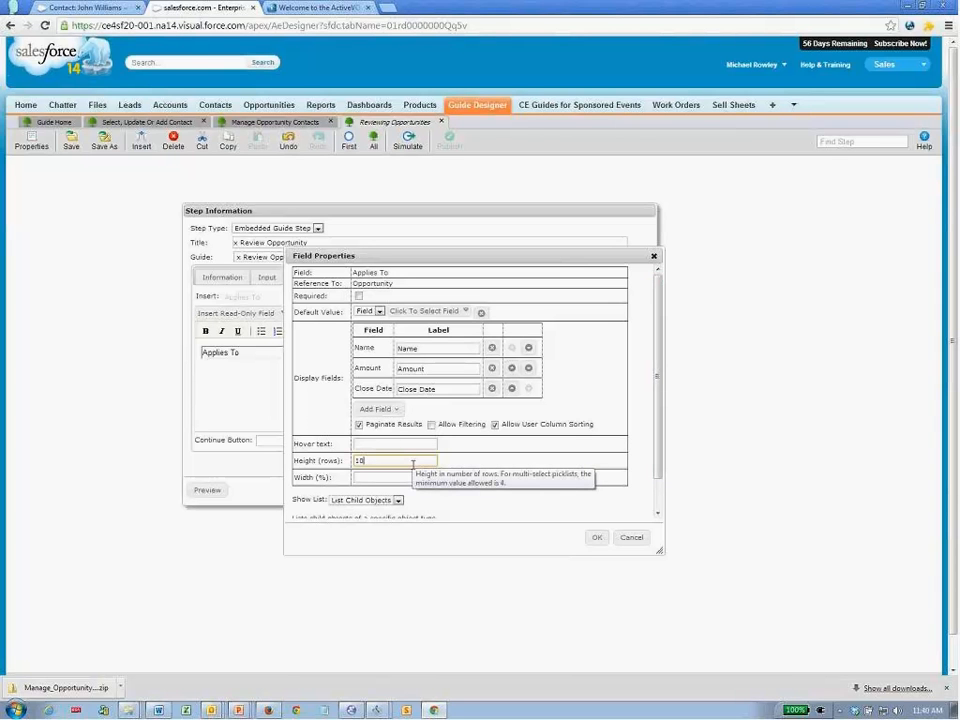
type("10")
left_click(596, 537)
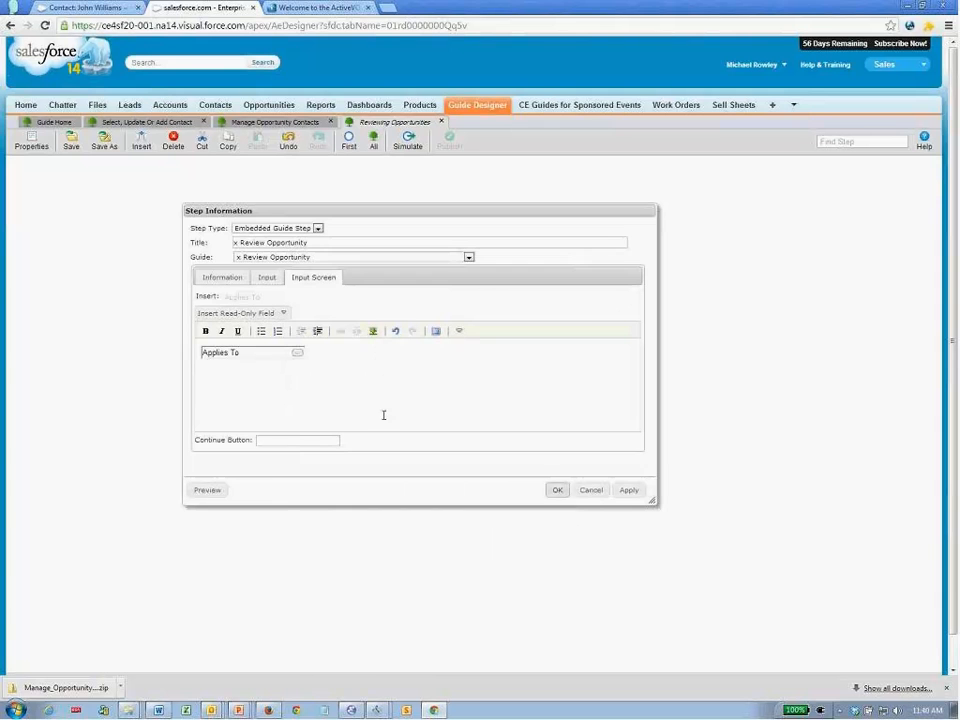
- Preview the 10-row Opportunities table in an enlarged dialog, then save the step
left_click(206, 491)
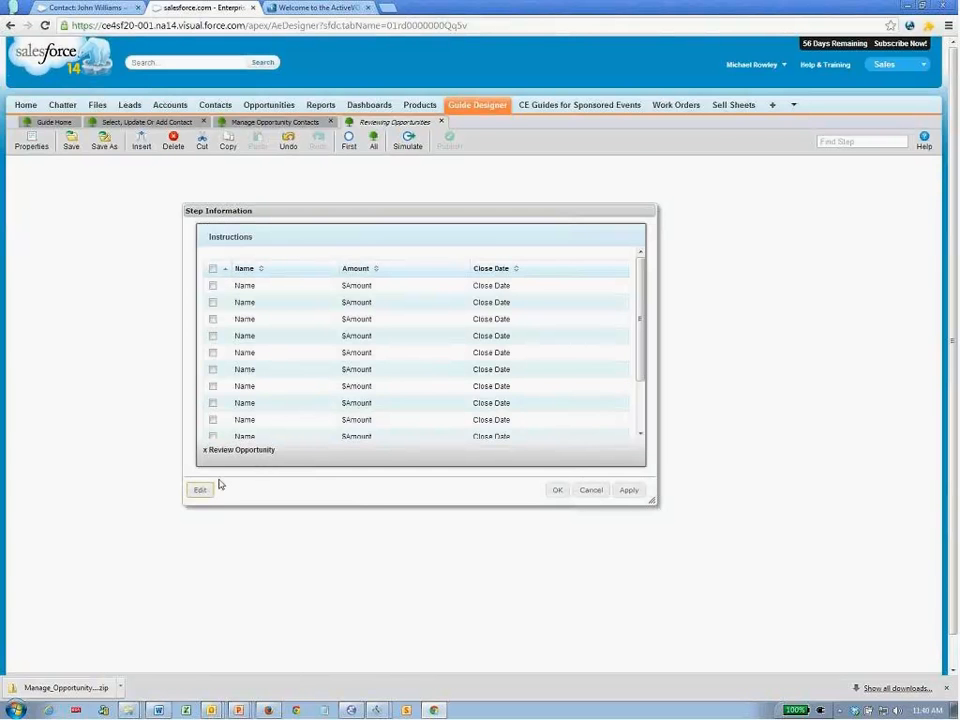
left_click_drag(648, 509, 702, 540)
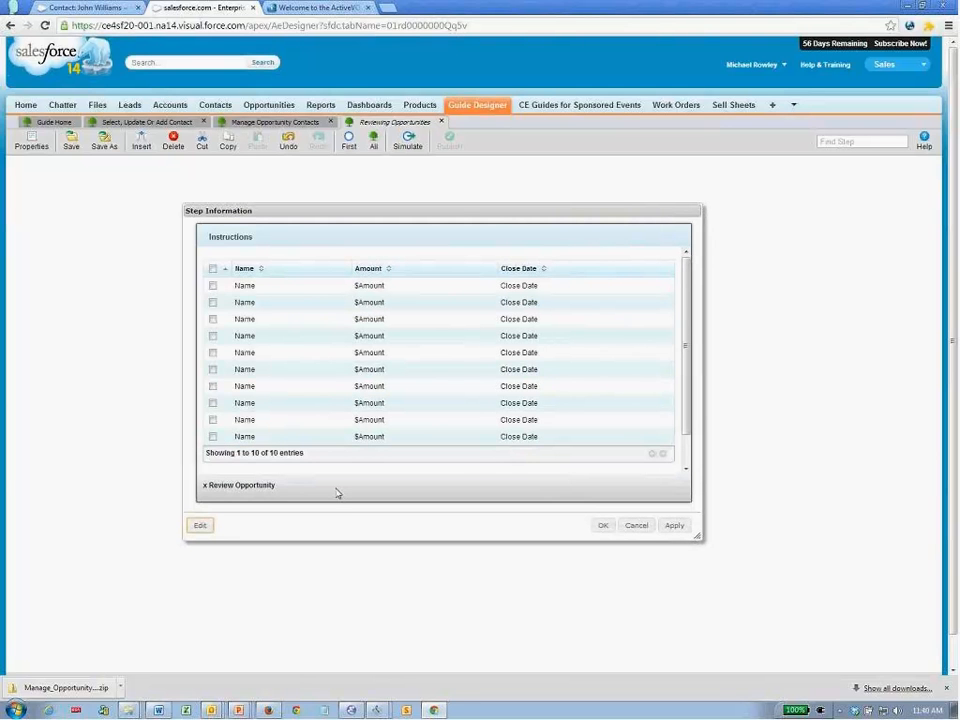
left_click(602, 525)
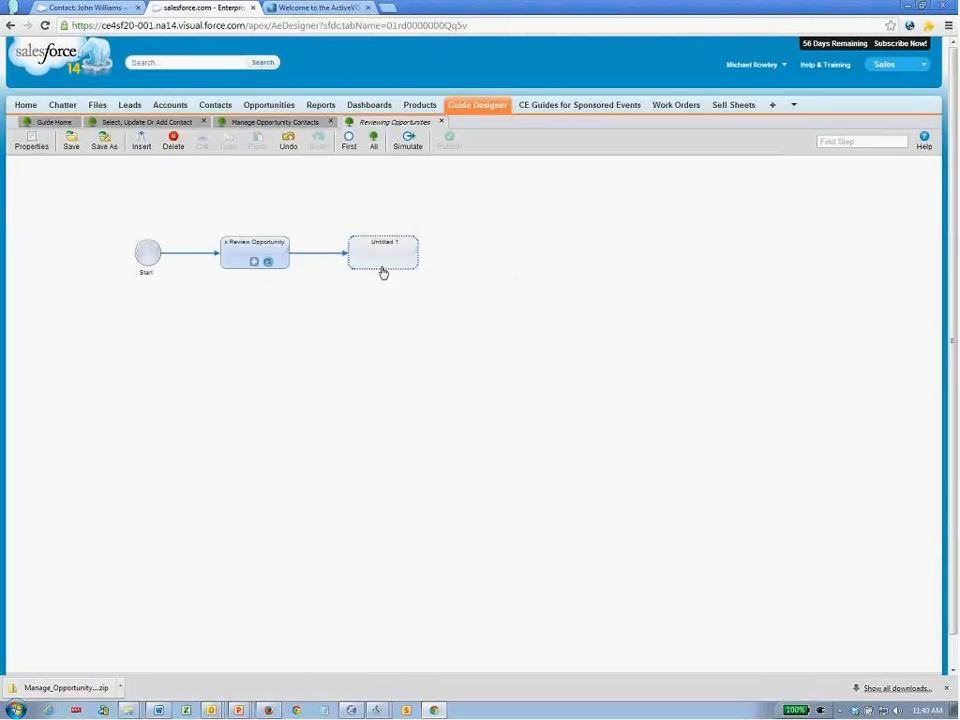
- Turn the Untitled 1 step into an End / Milestone step that ends the guide
double_click(386, 266)
left_click(317, 228)
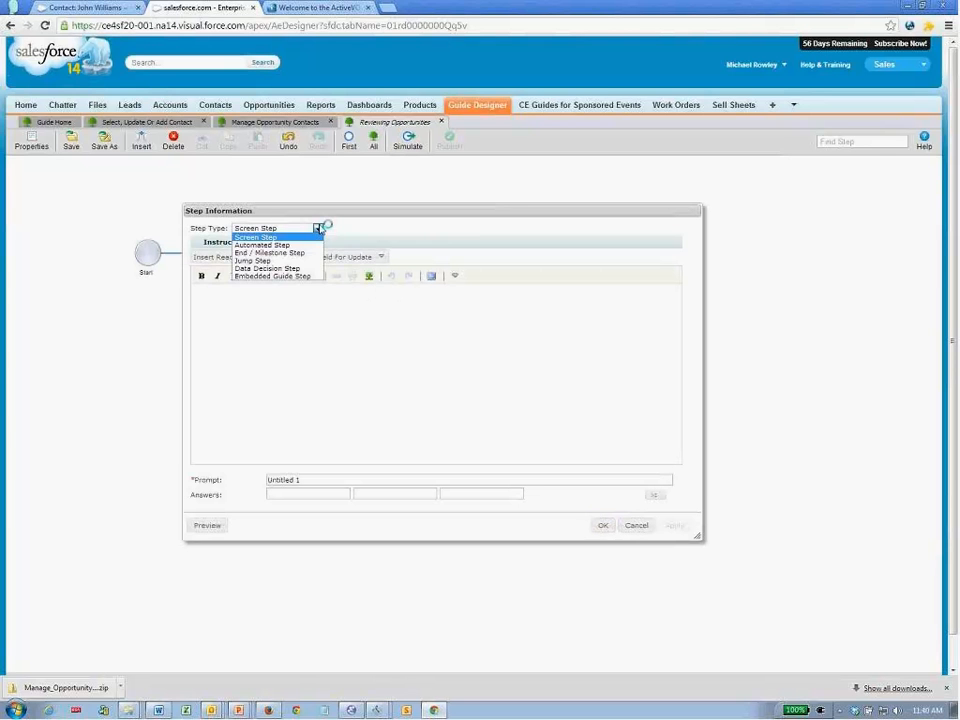
left_click(285, 244)
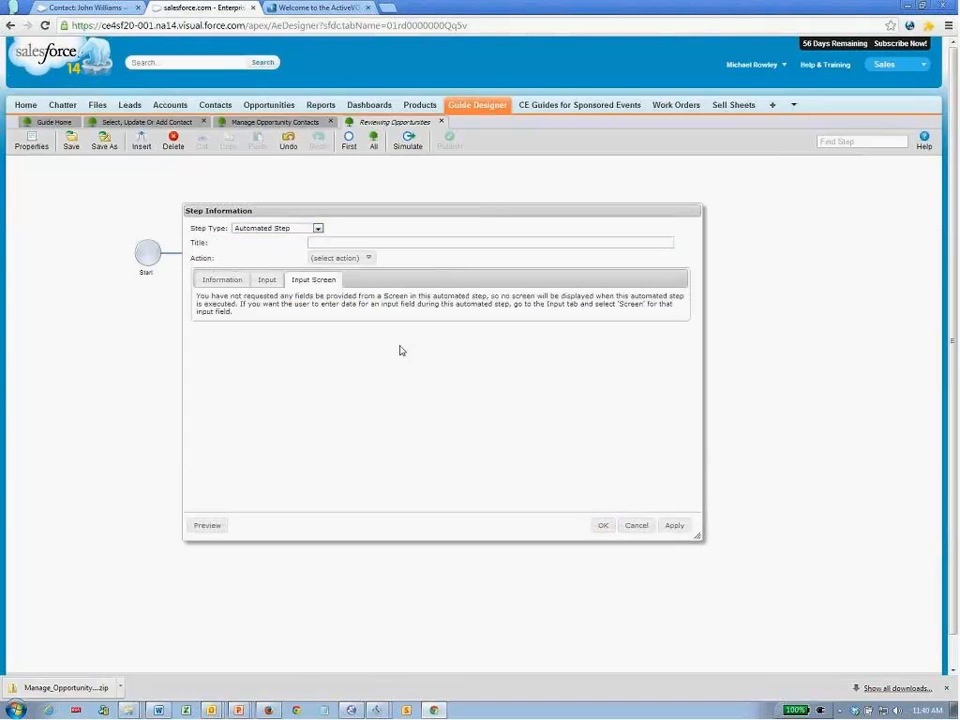
left_click(602, 525)
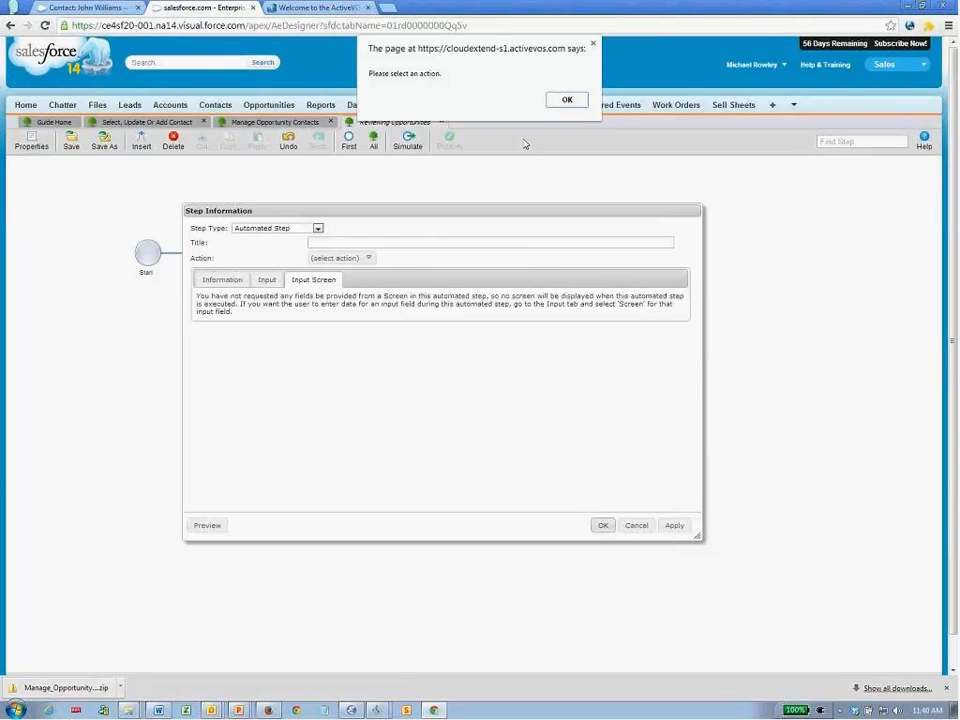
left_click(567, 101)
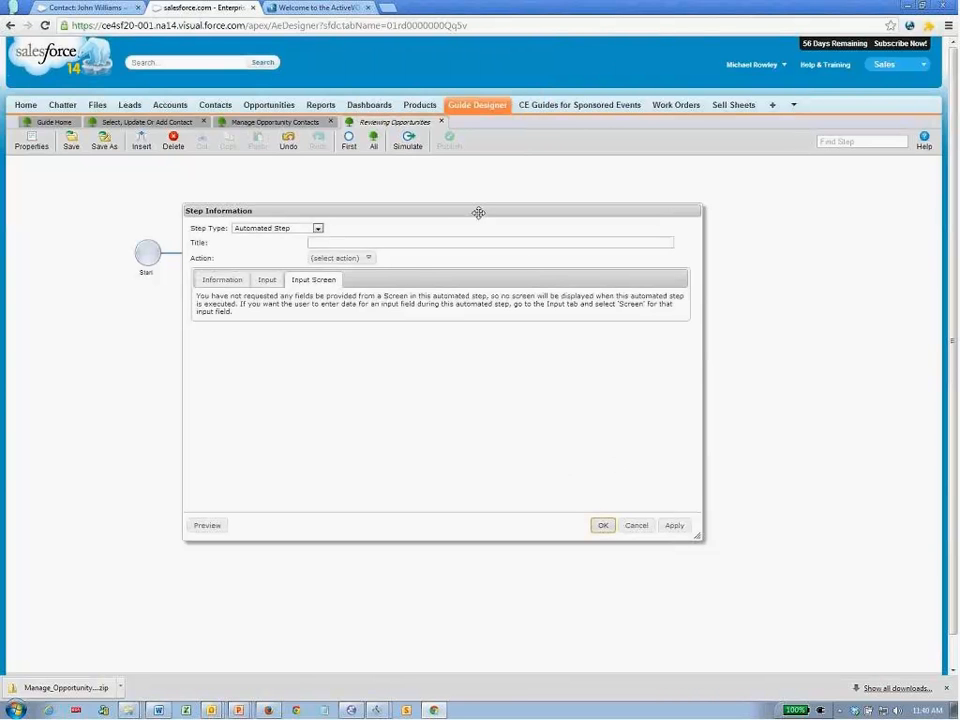
left_click(345, 258)
left_click(279, 229)
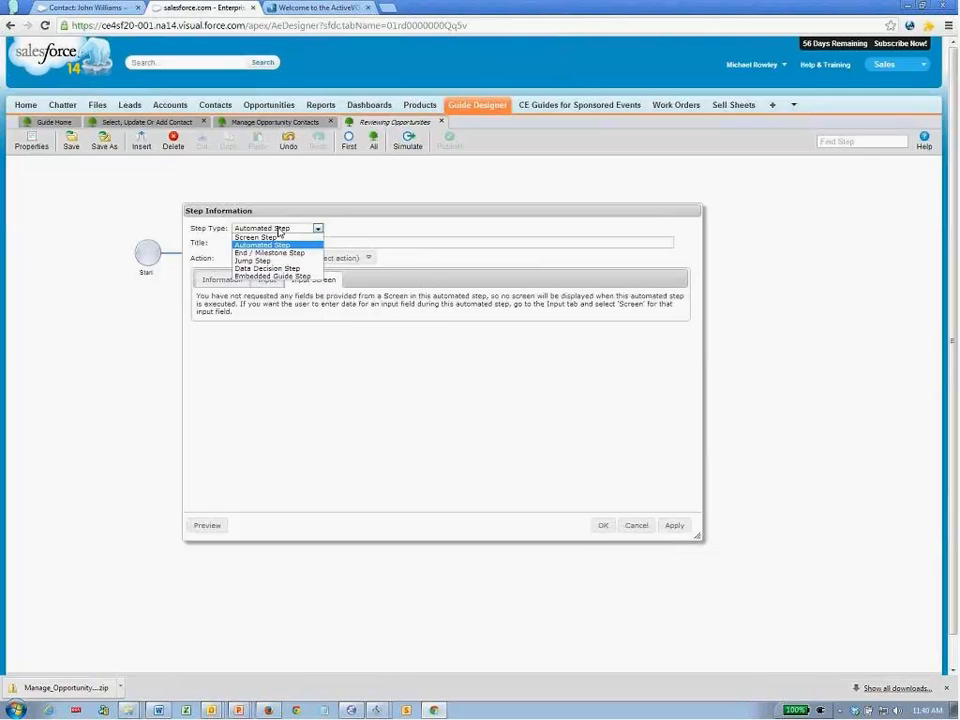
left_click(275, 258)
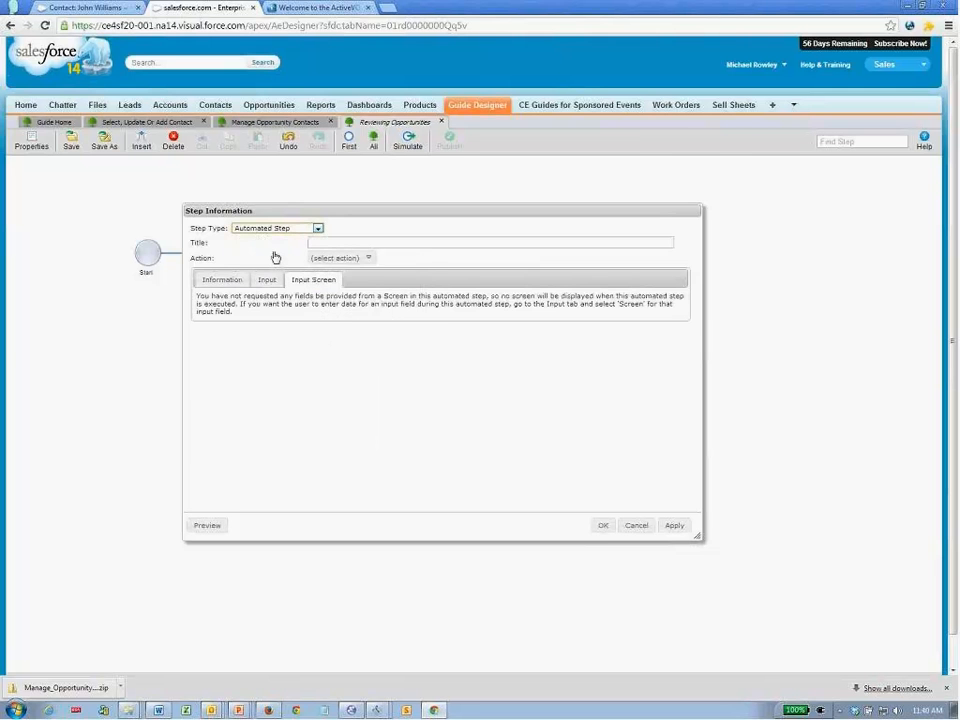
left_click(602, 526)
left_click(253, 260)
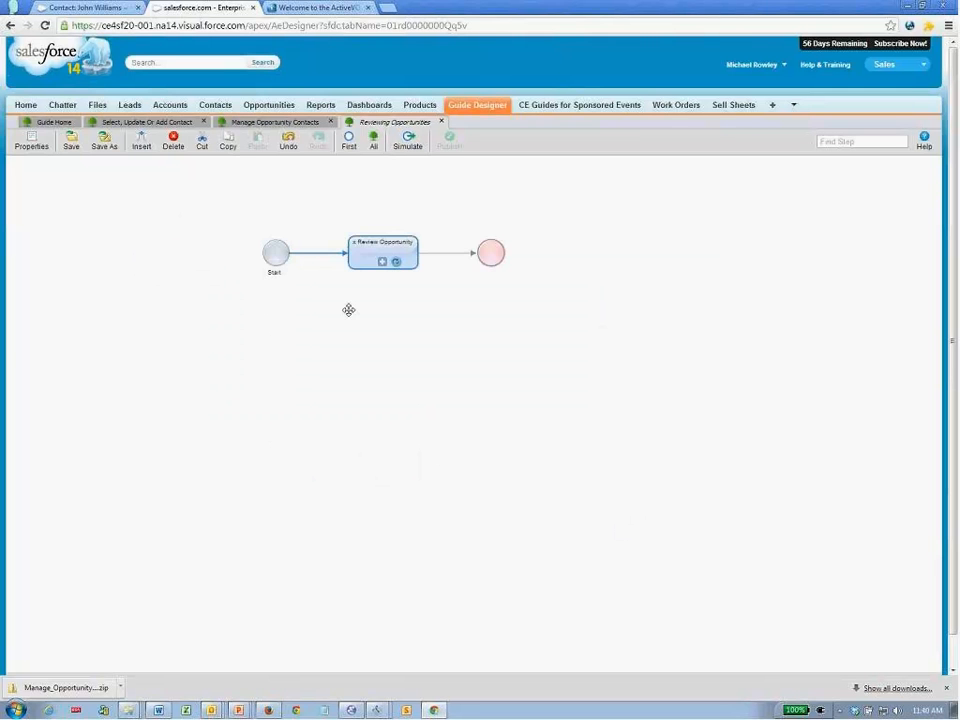
- Preview the Review Opportunity step's input screen, then open x Review Opportunity in its own tab
double_click(362, 251)
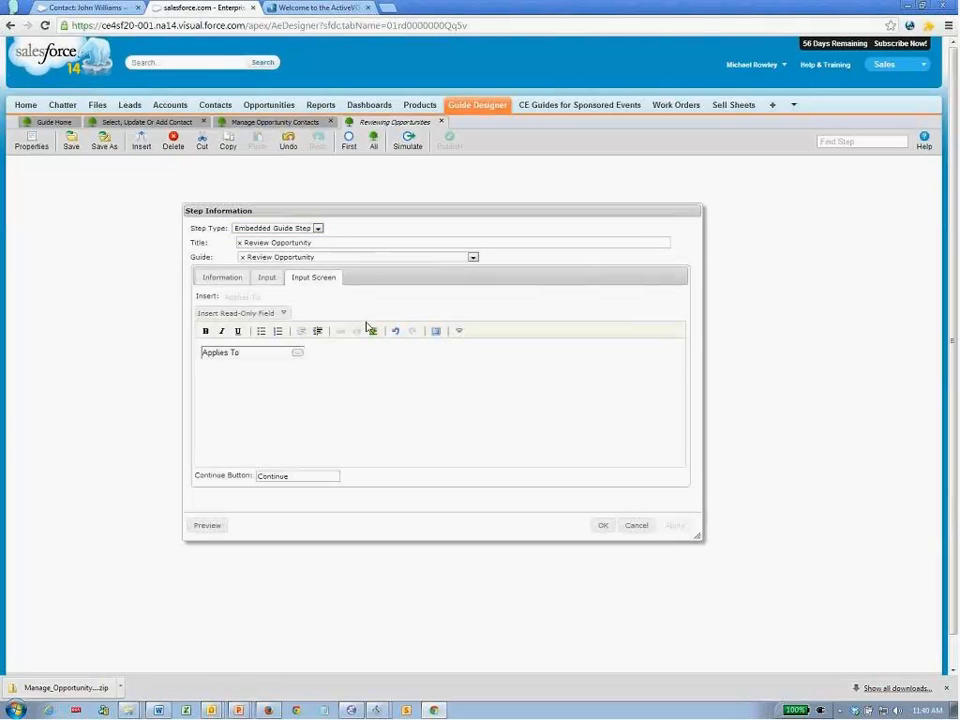
left_click(206, 525)
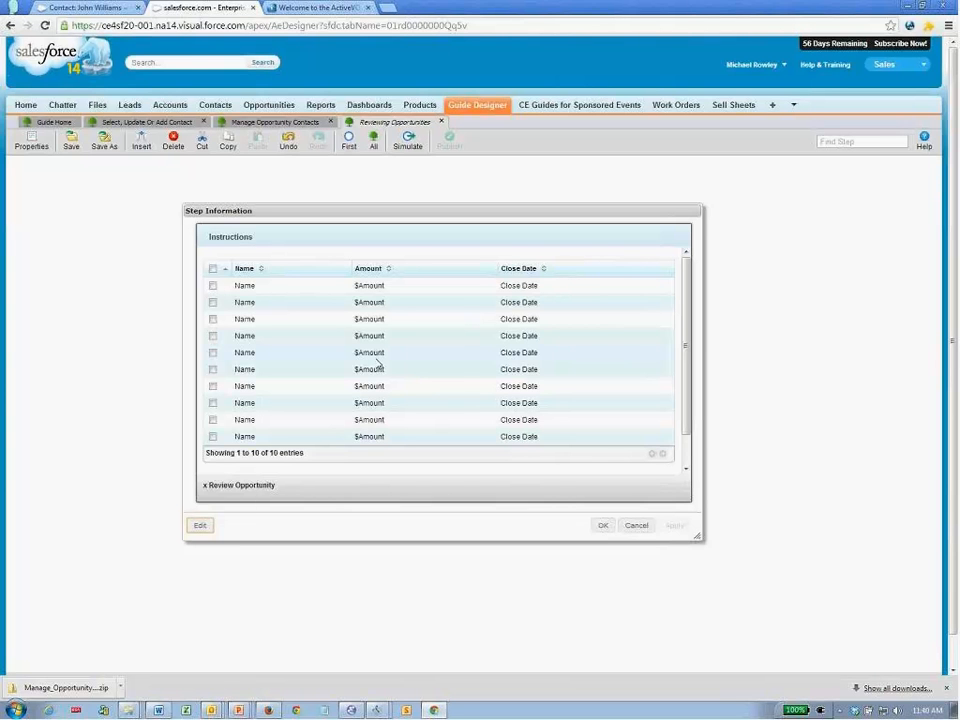
left_click(637, 530)
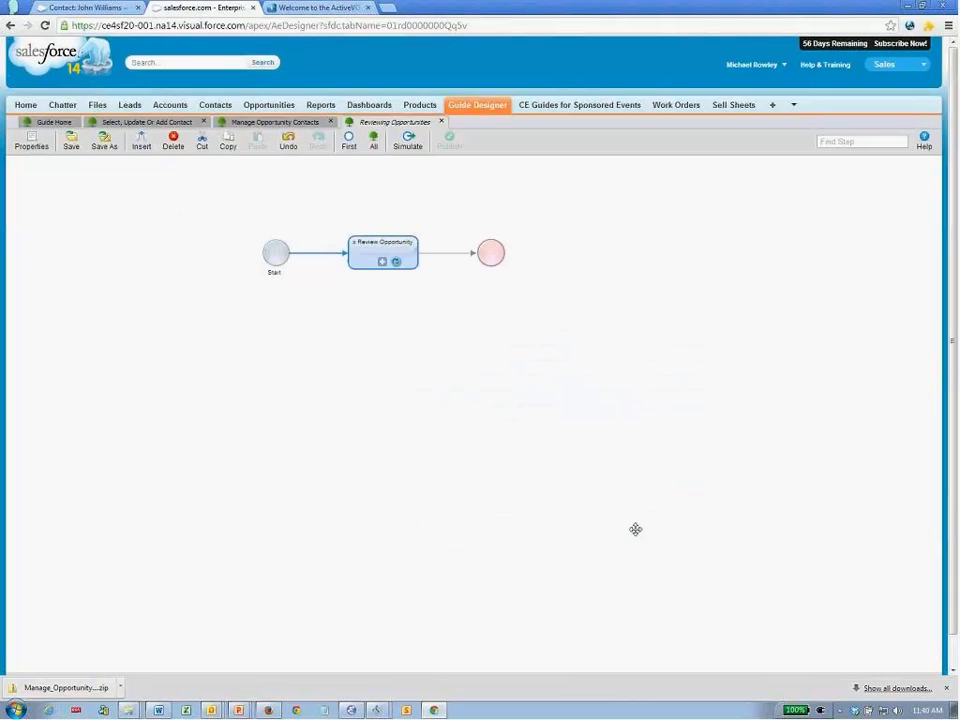
left_click(381, 265)
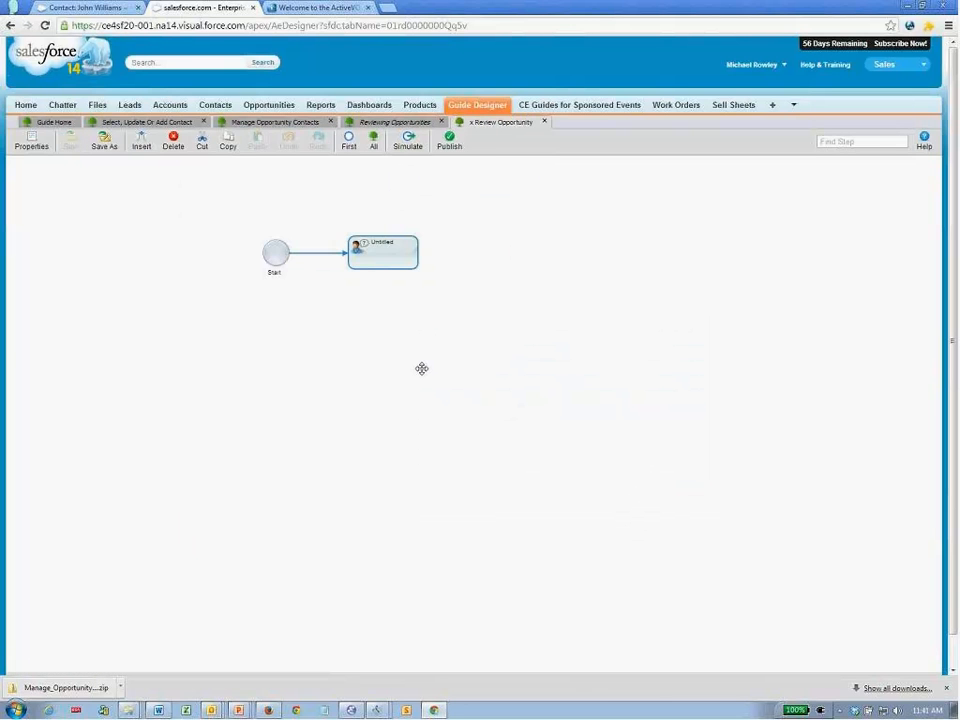
- Replace the first screen step's Untitled prompt with Check Key Fields
left_click_drag(421, 368, 396, 389)
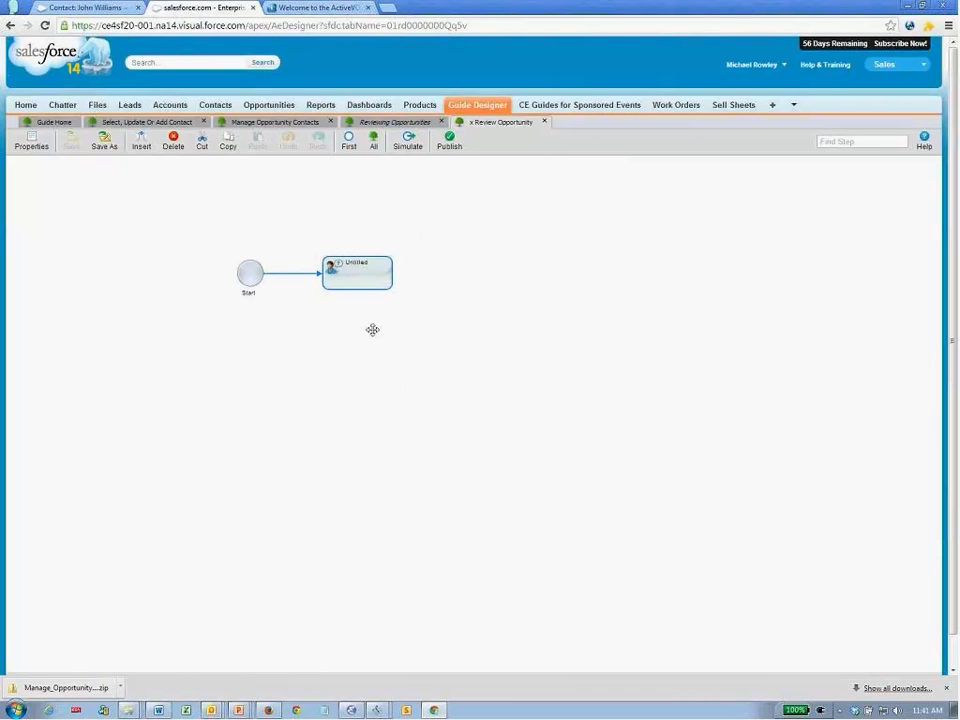
double_click(357, 279)
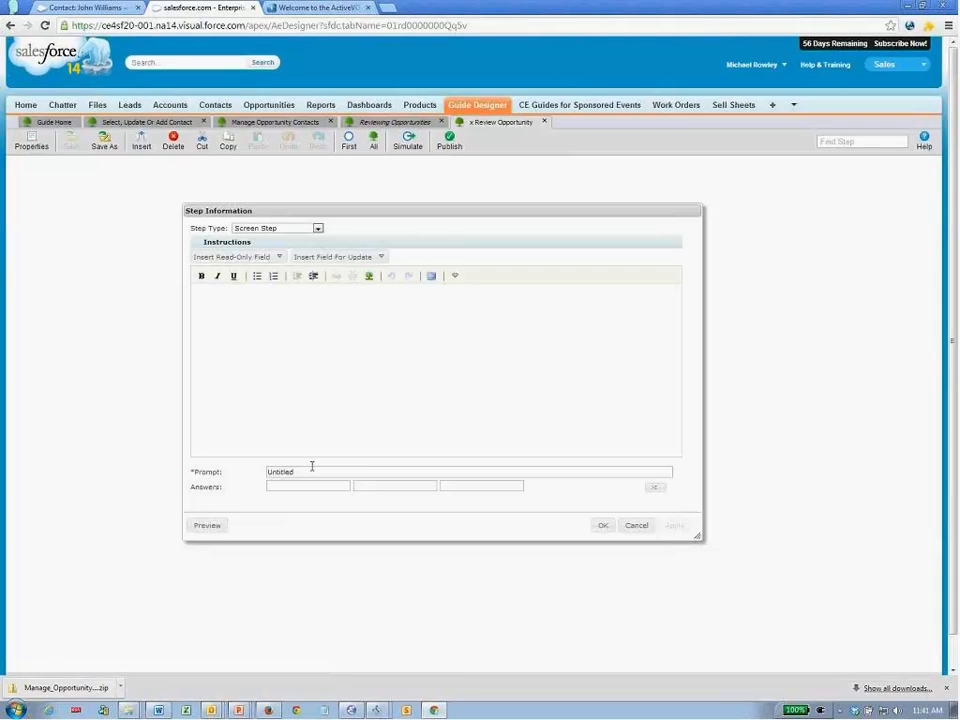
left_click_drag(309, 467, 266, 480)
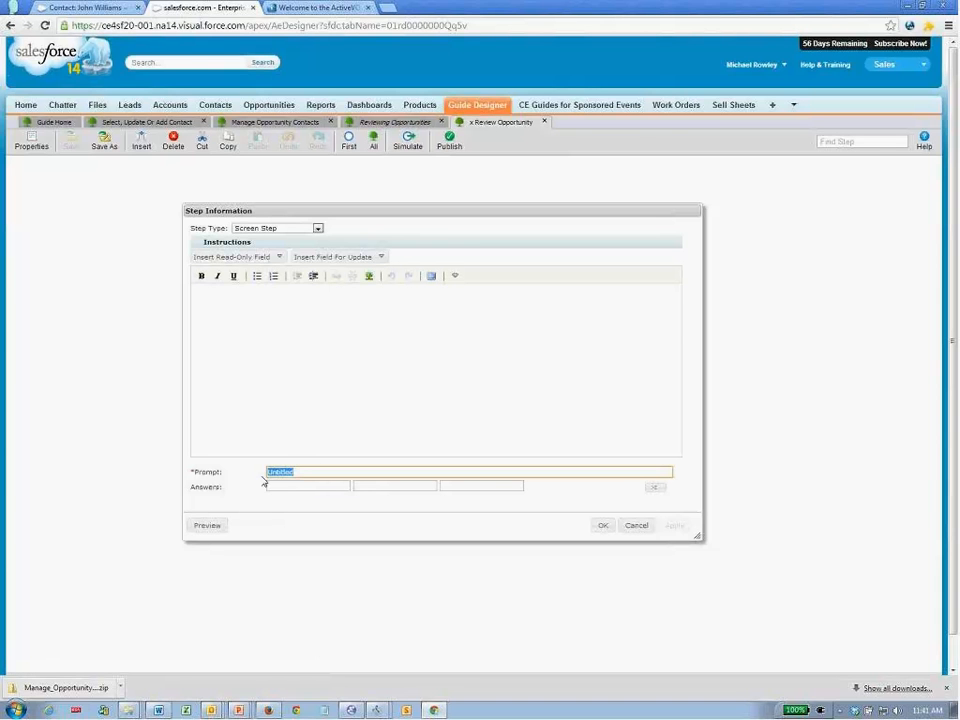
type("Check Key Fields")
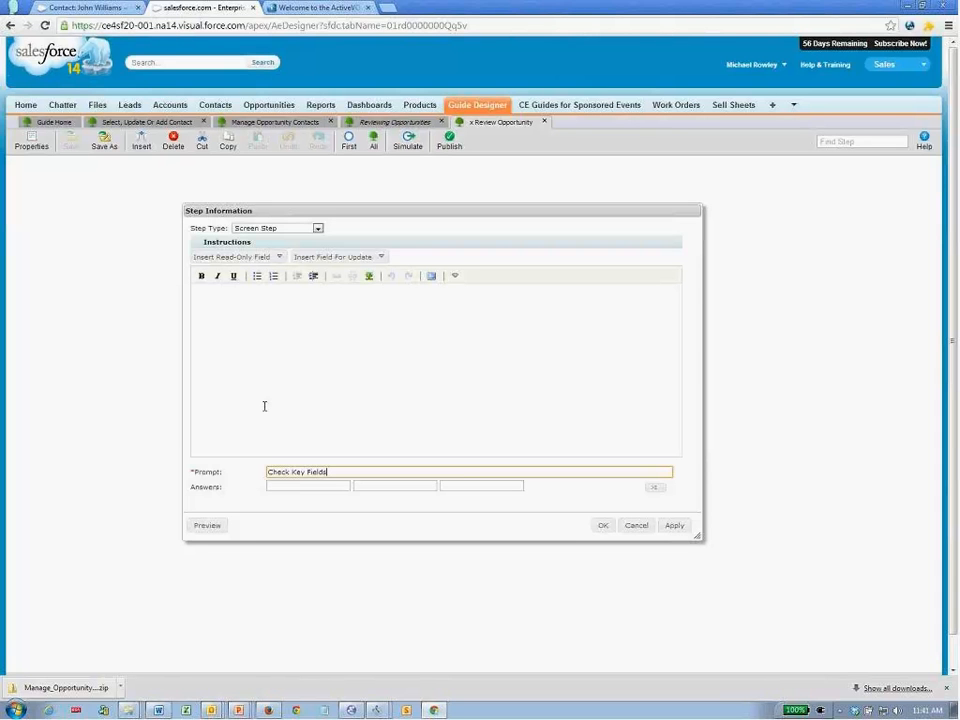
left_click(278, 325)
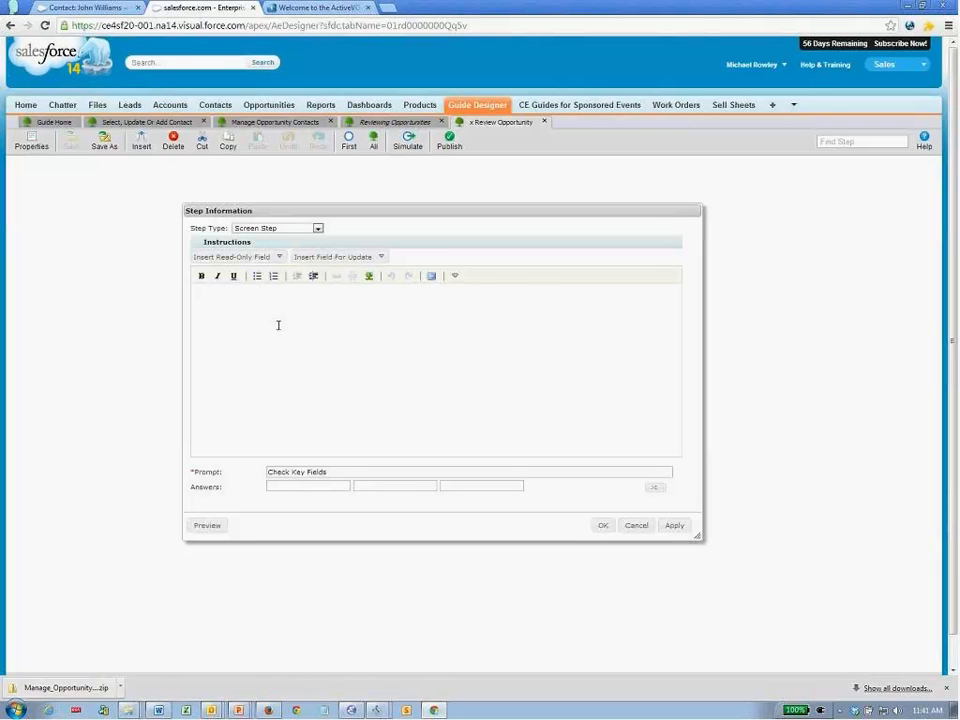
- Insert a table into the Check Key Fields instructions and add the editable Name field
left_click(455, 276)
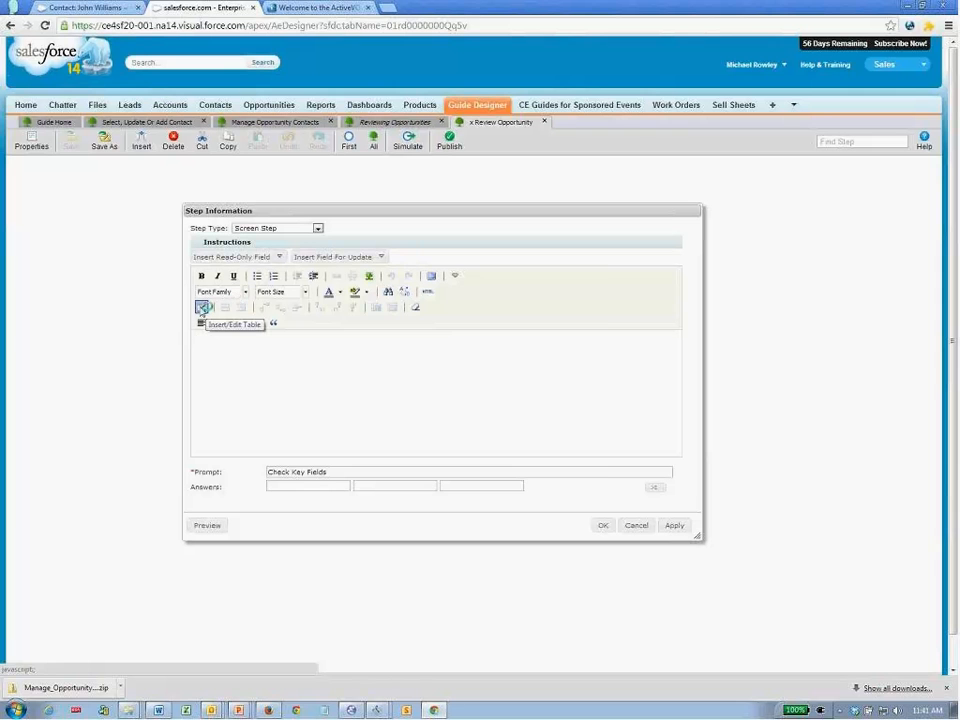
left_click(201, 307)
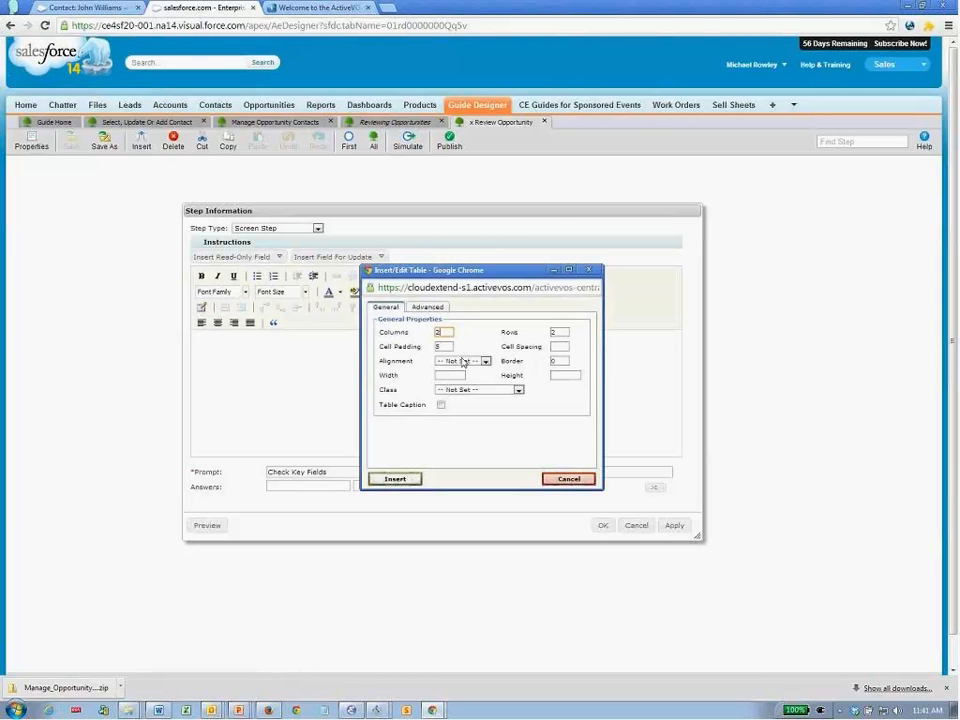
left_click(393, 479)
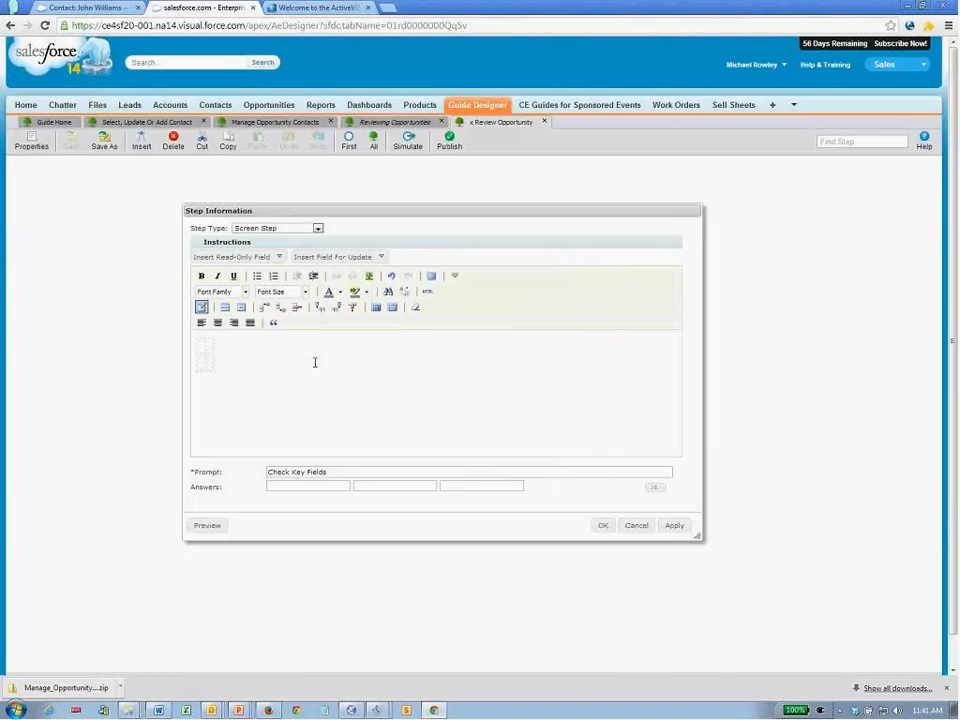
left_click(360, 258)
type("name")
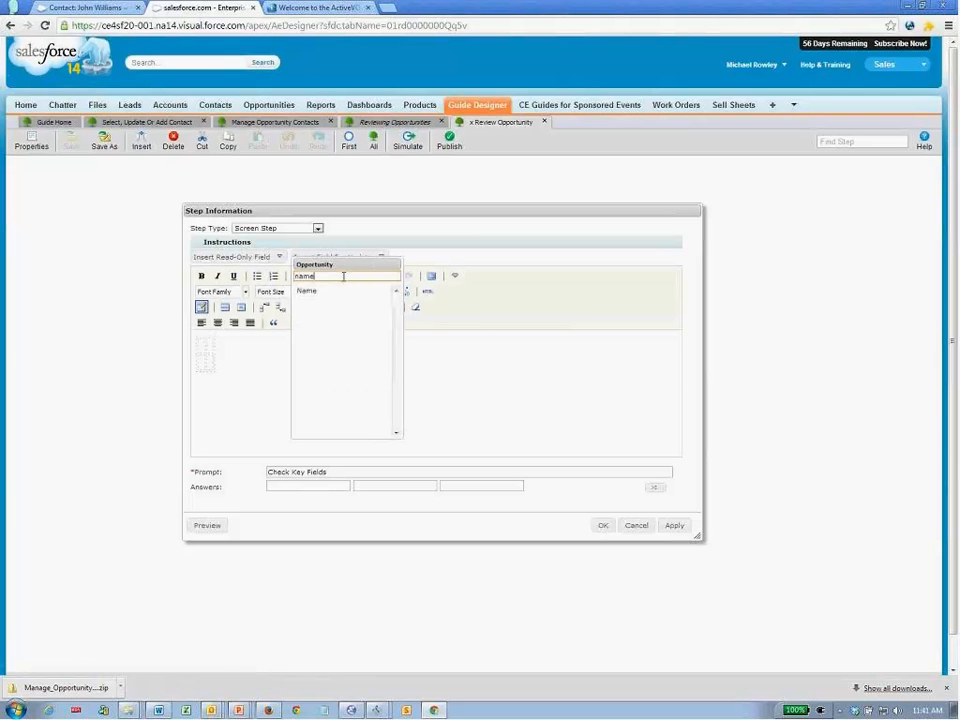
left_click(334, 292)
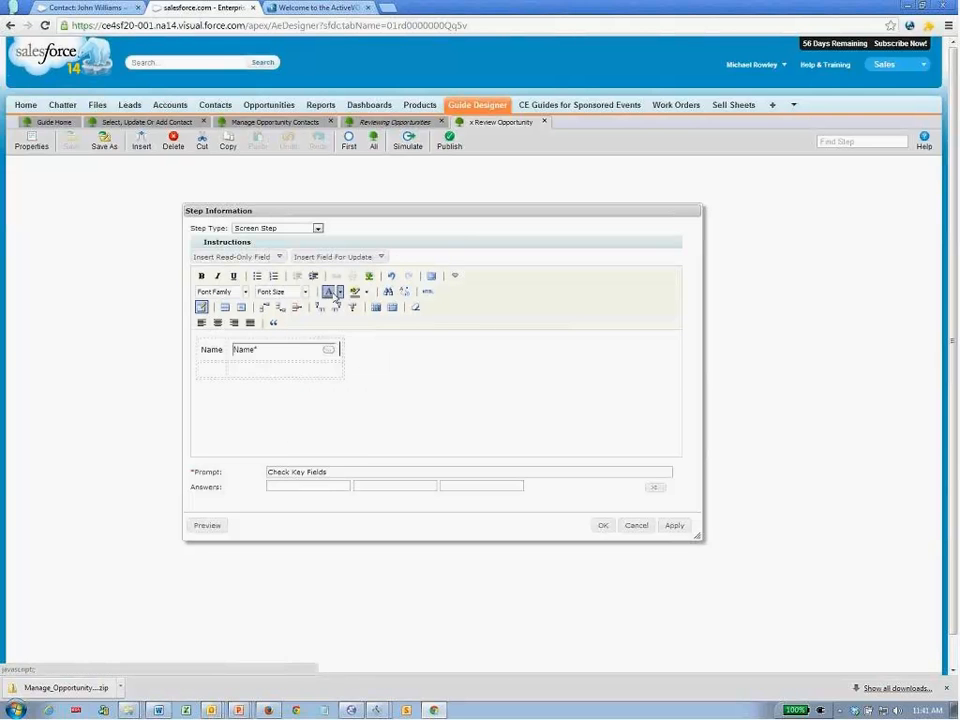
- Add editable Amount, Close Date and Next Step fields to the table
left_click(353, 258)
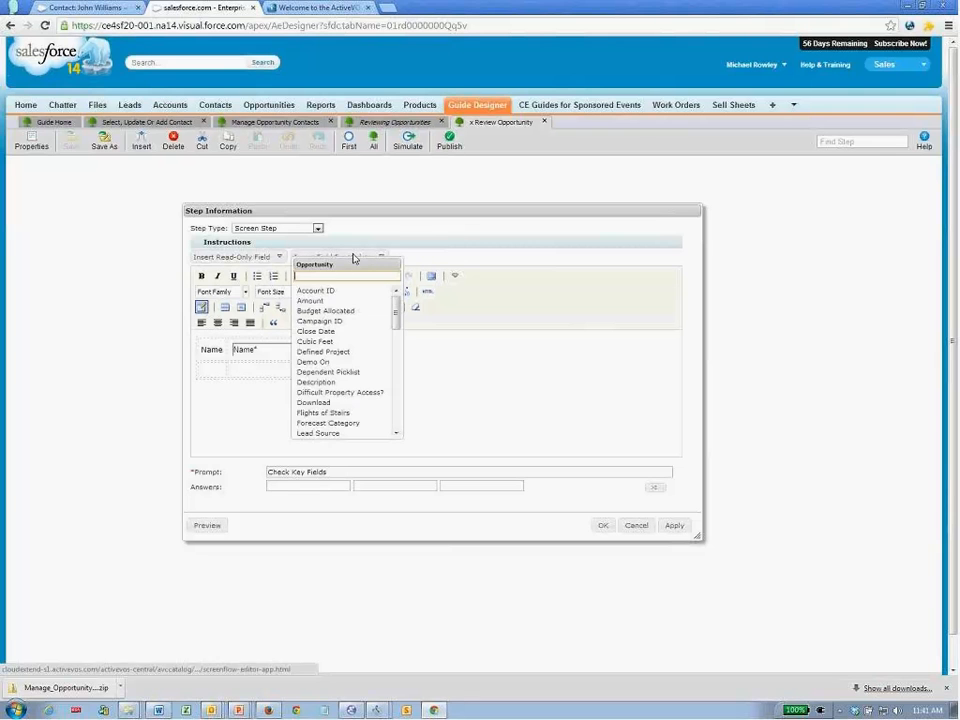
left_click(314, 300)
left_click(338, 257)
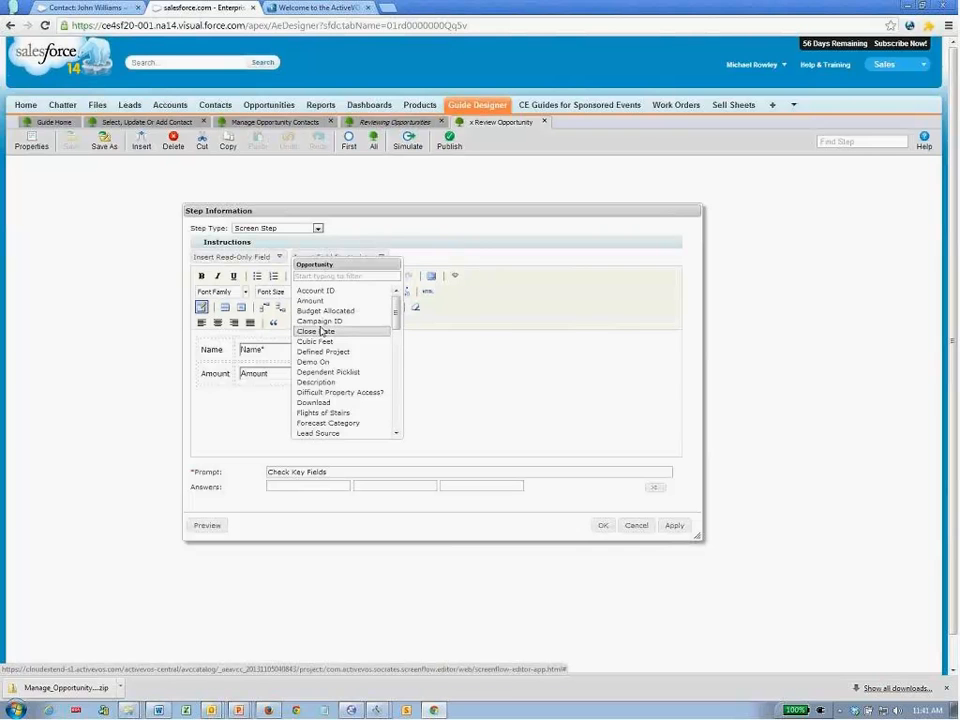
left_click(320, 331)
left_click(341, 258)
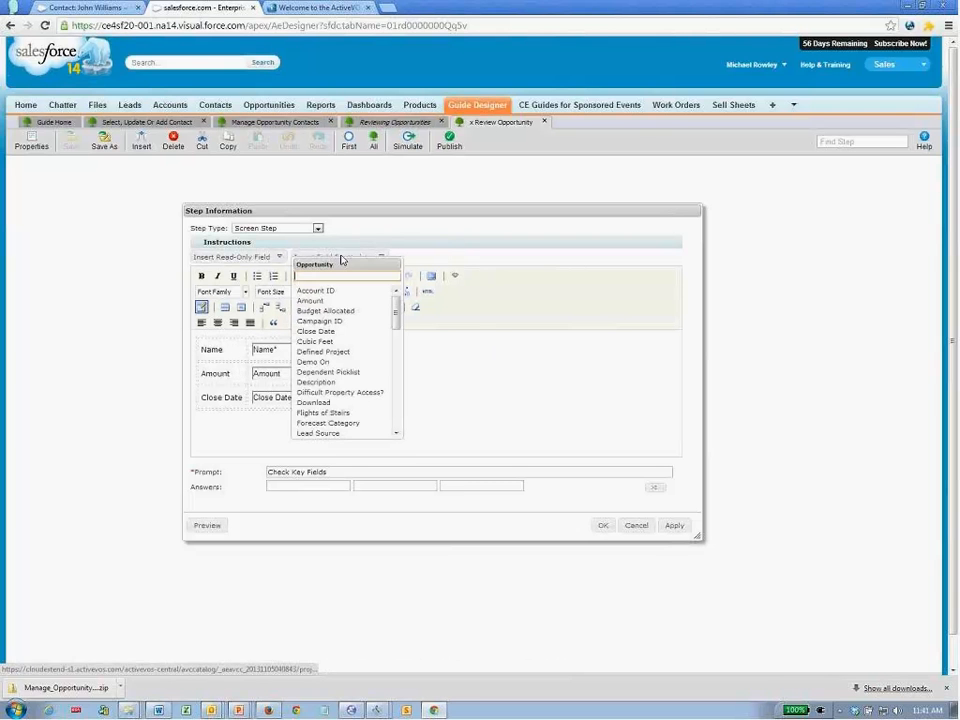
left_click(332, 275)
type("next")
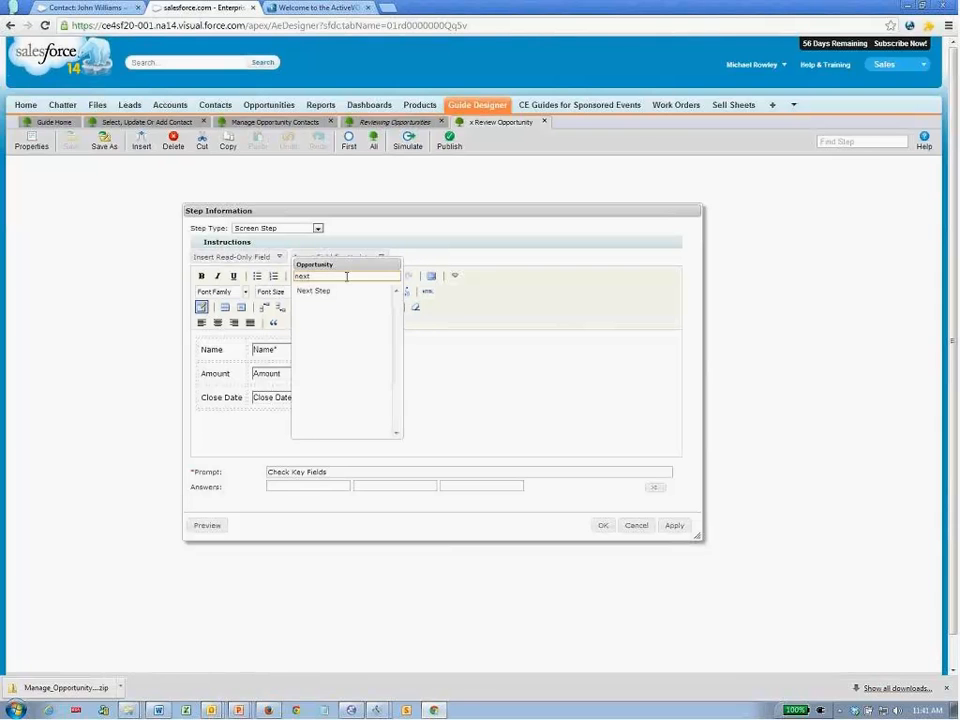
left_click(330, 291)
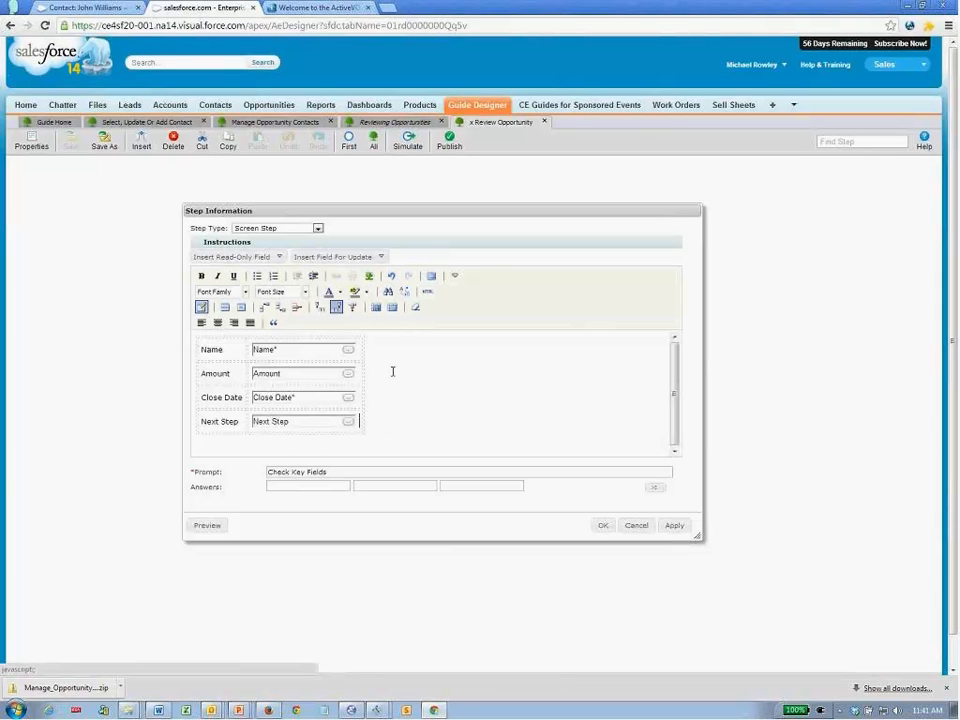
left_click(194, 356)
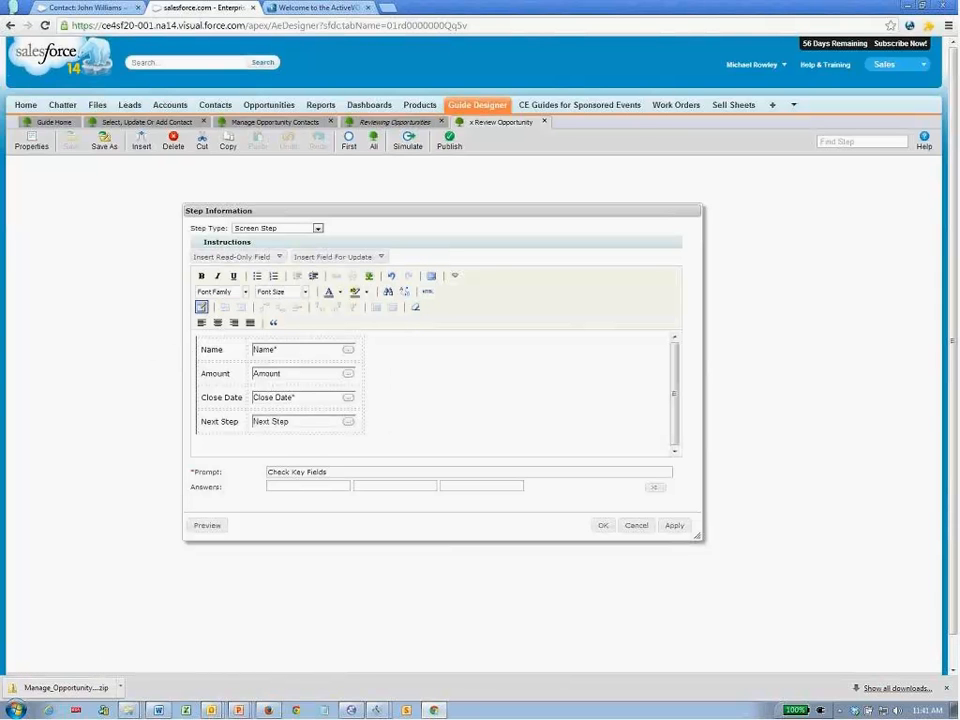
- Insert the sales follow-up illustration into Check Key Fields and save the step
left_click(369, 276)
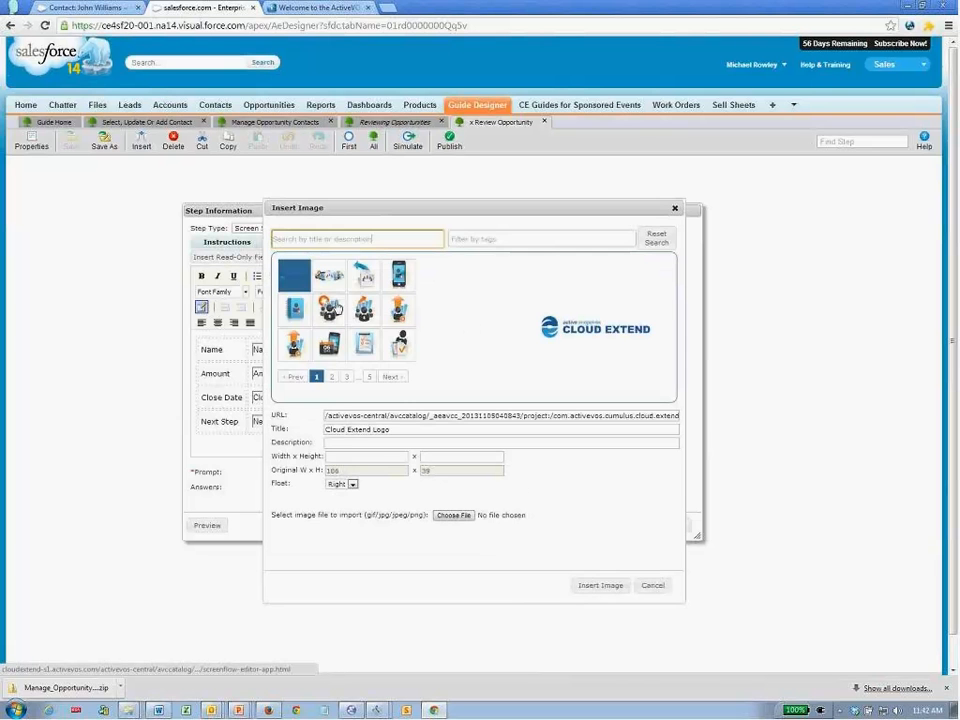
left_click(329, 309)
left_click(588, 586)
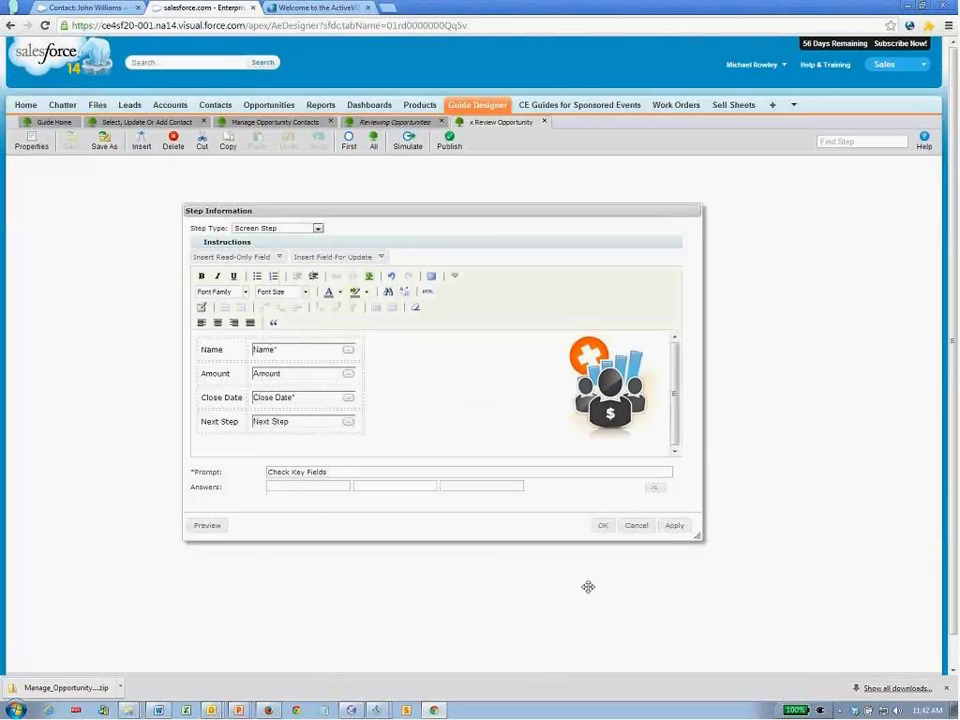
left_click(602, 525)
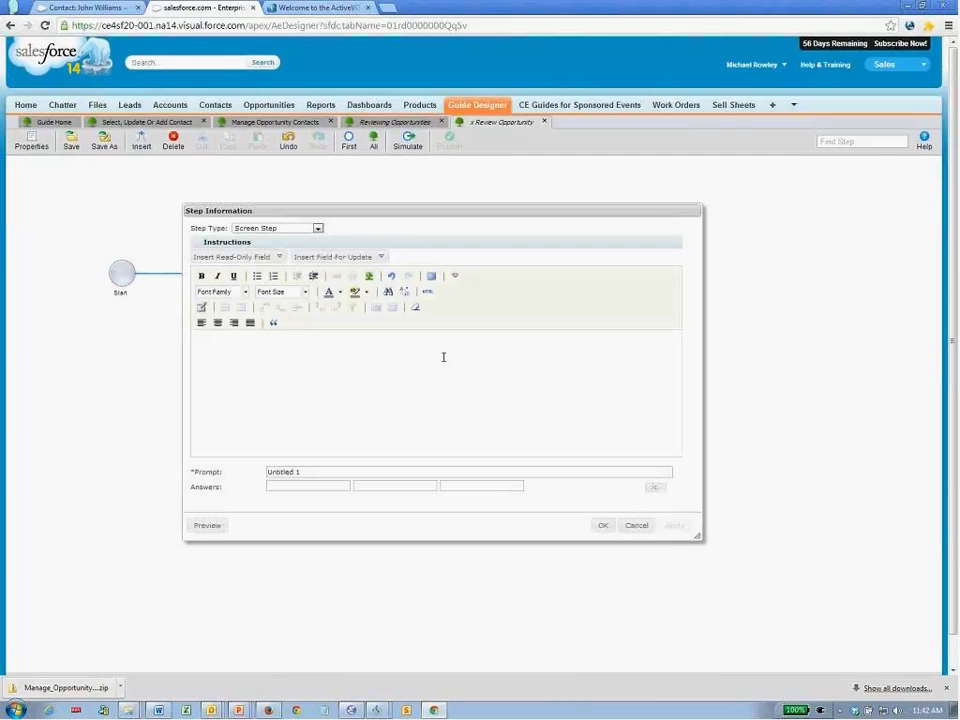
- Make the next step an End / Milestone Step
left_click(283, 227)
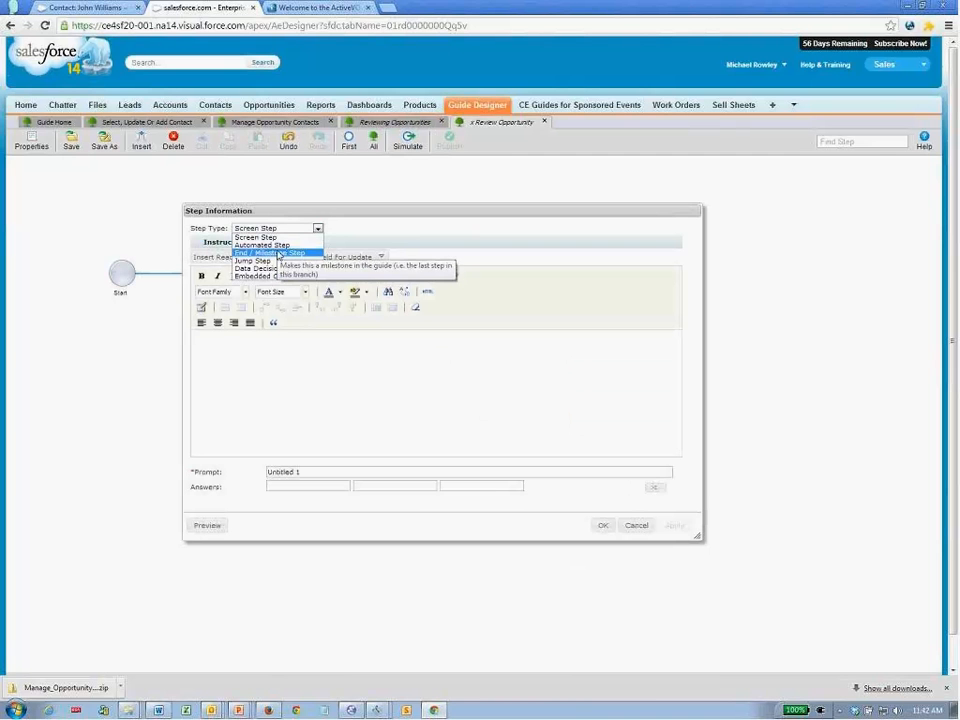
left_click(280, 252)
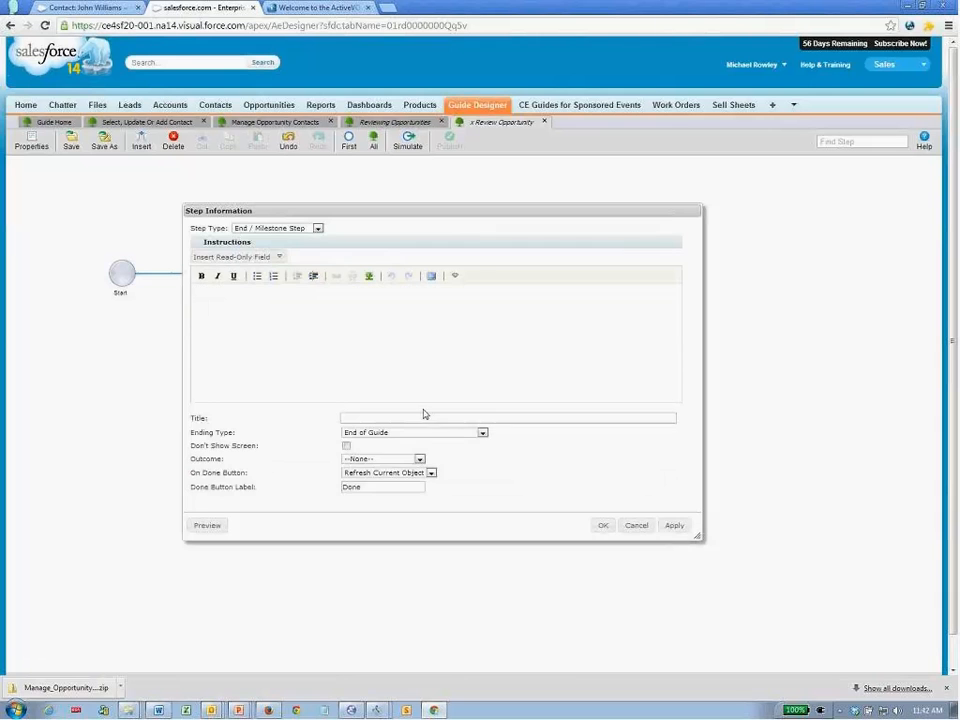
left_click(603, 525)
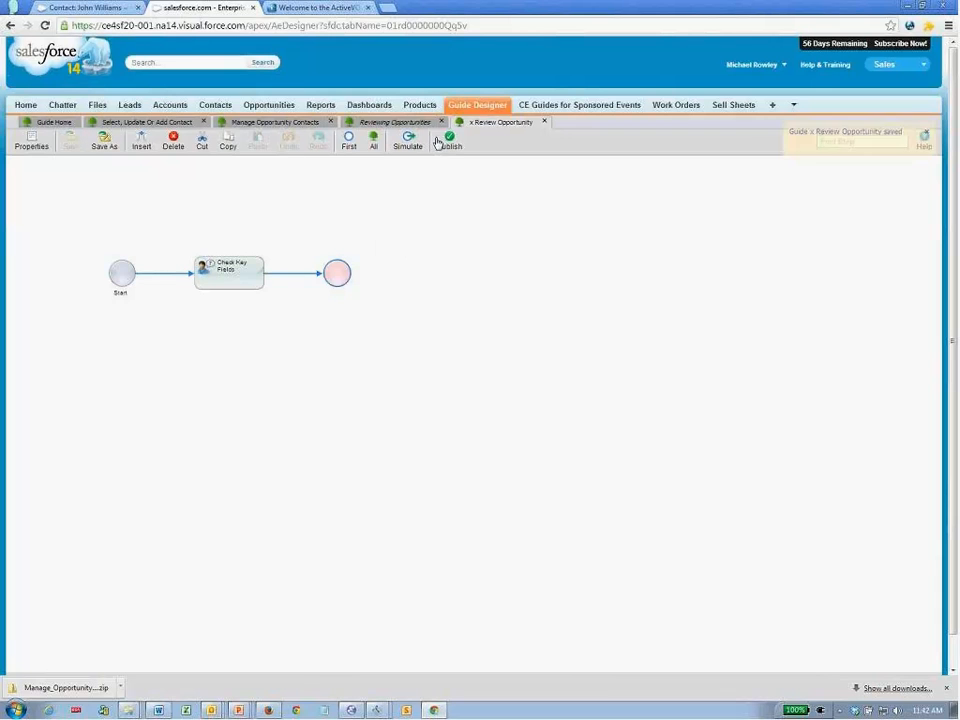
- Save and publish the Reviewing Opportunities guide, then return to the contact record
left_click(405, 123)
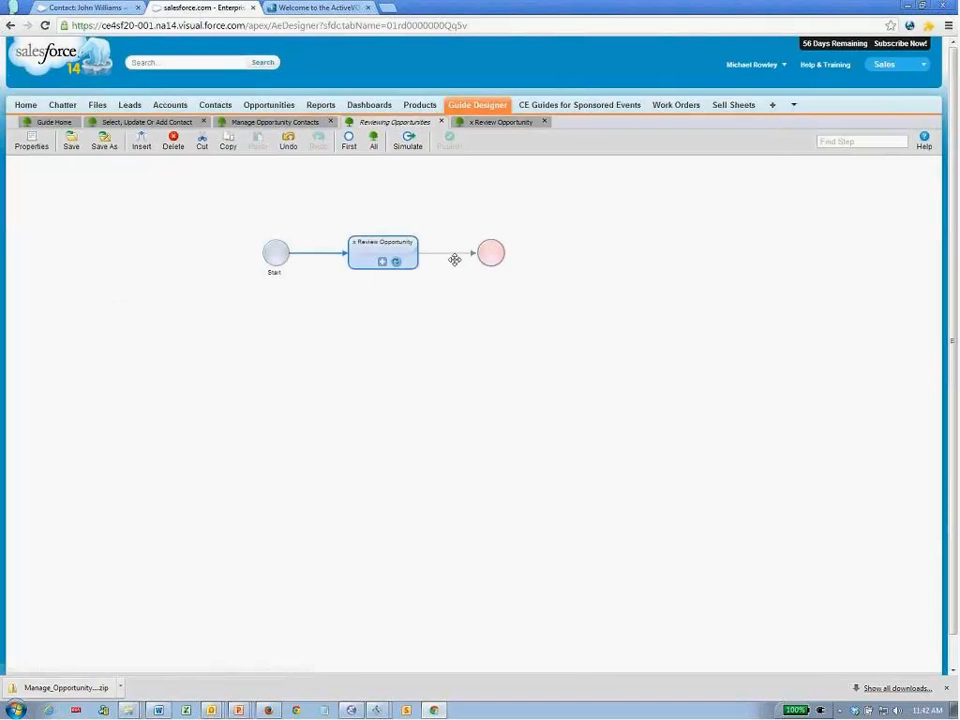
left_click(71, 141)
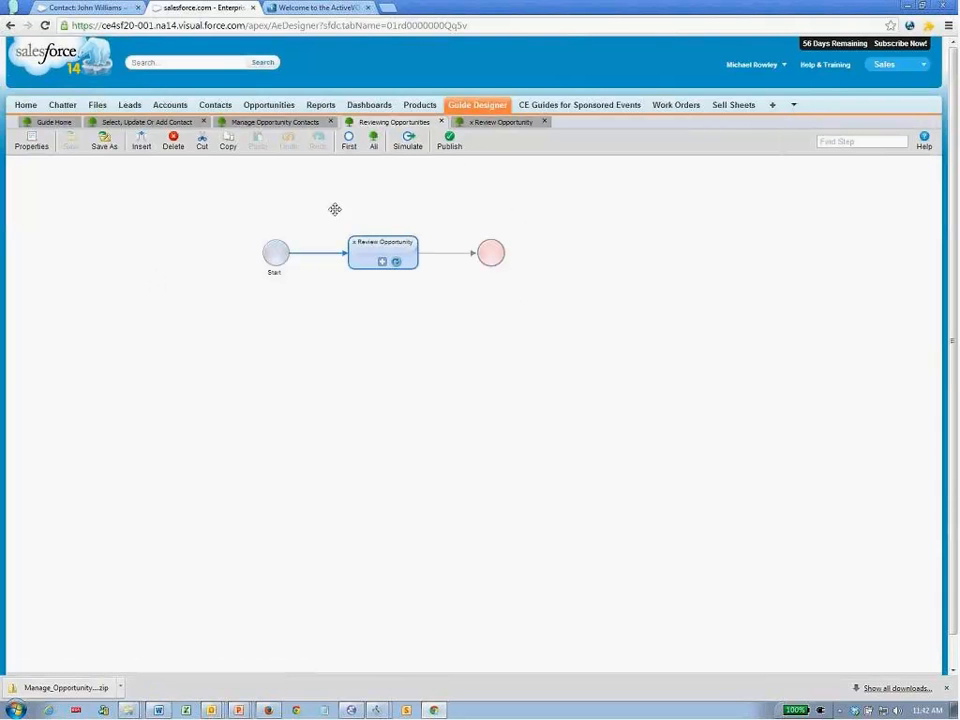
left_click(446, 143)
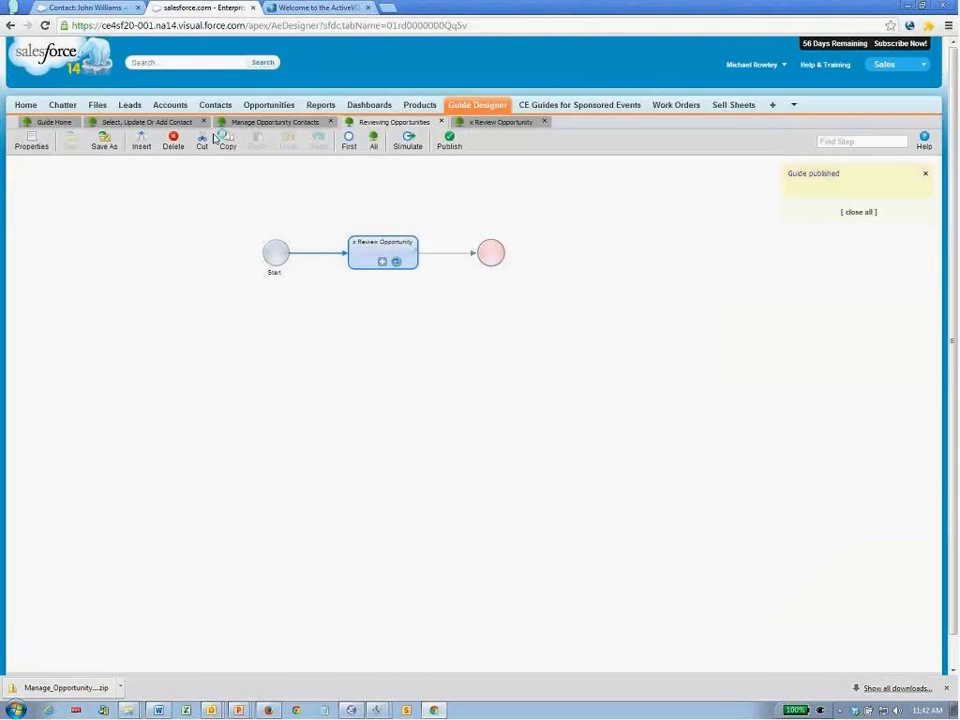
left_click(103, 10)
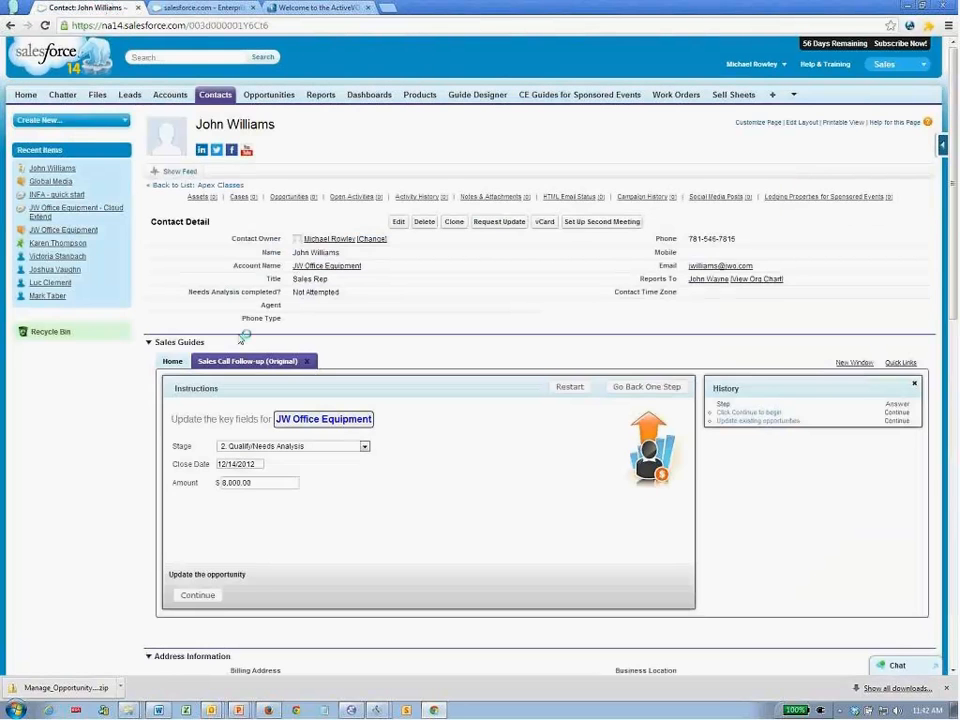
- Run the Reviewing Opportunities guide on the Global Media account and page through the Opps table
left_click(52, 182)
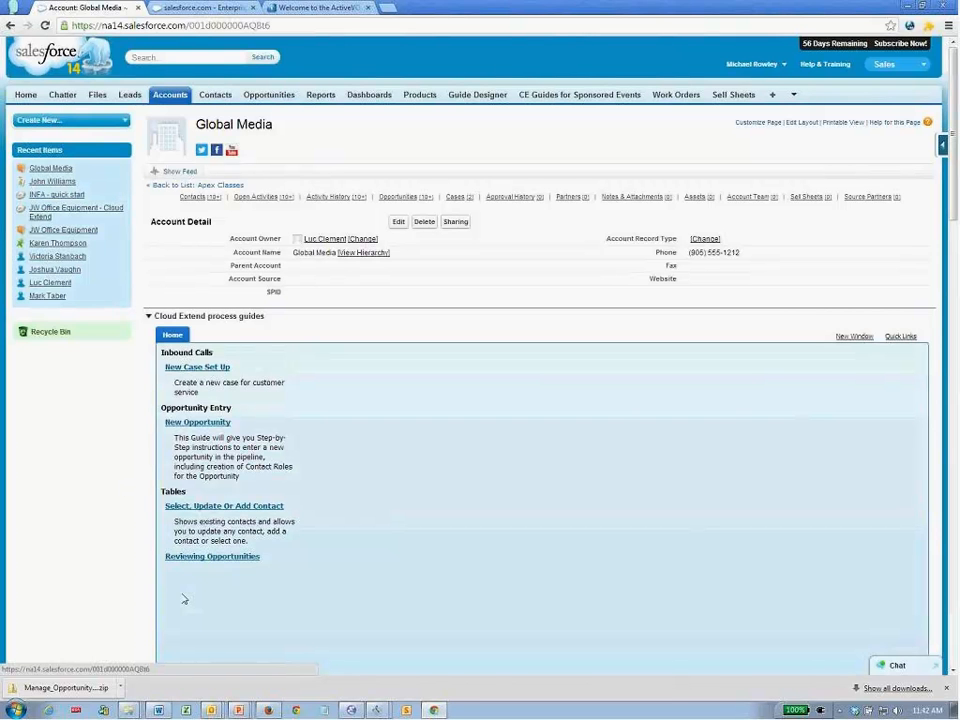
left_click(222, 557)
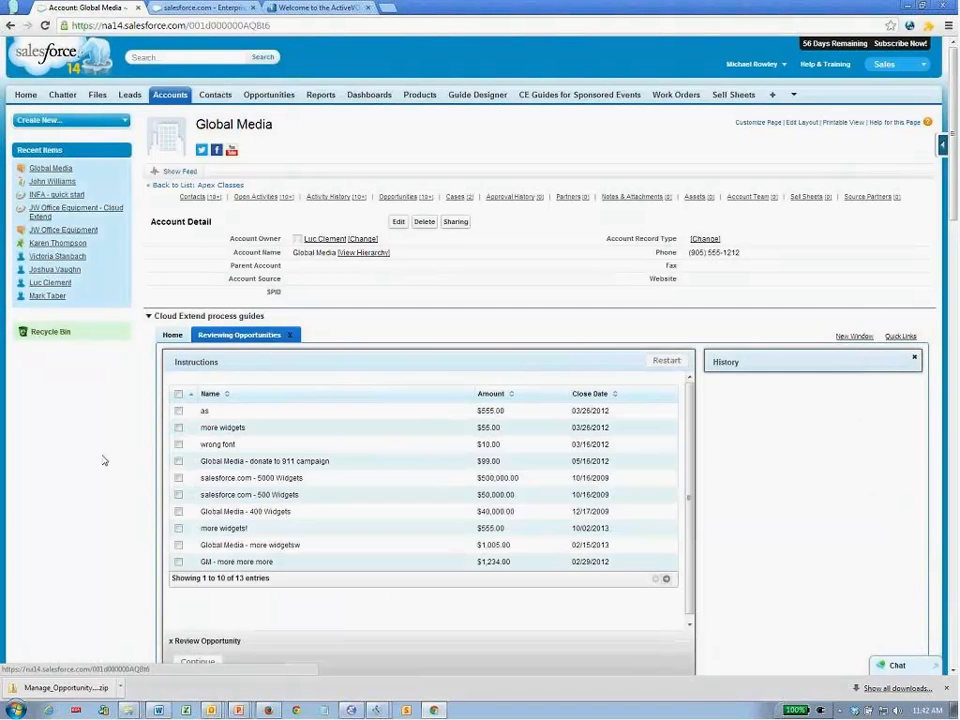
scroll(104, 460, "down", 1)
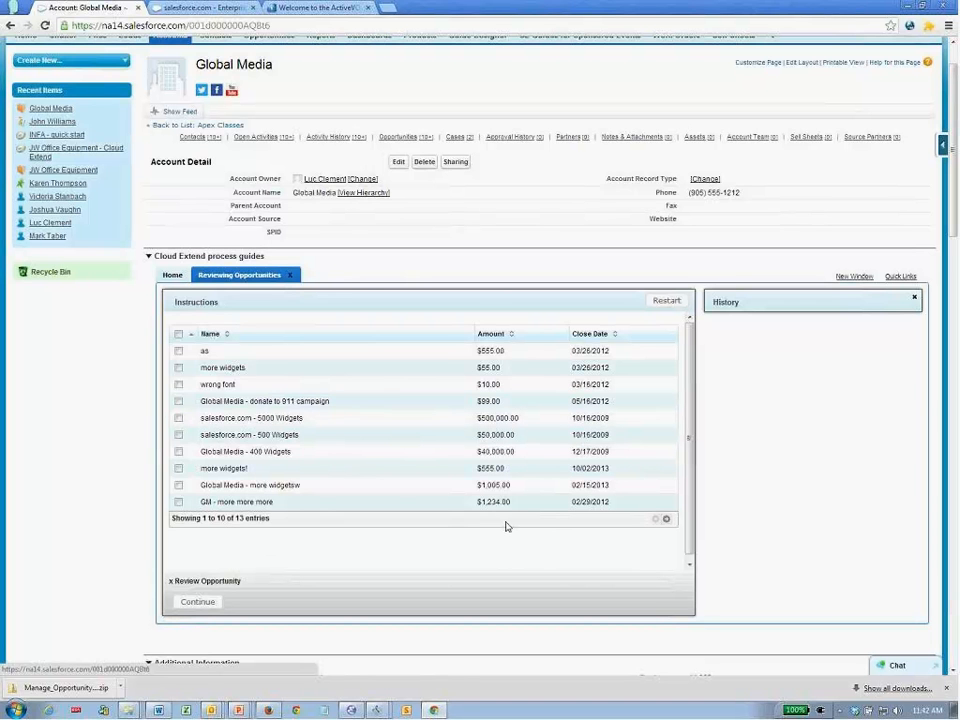
left_click(668, 522)
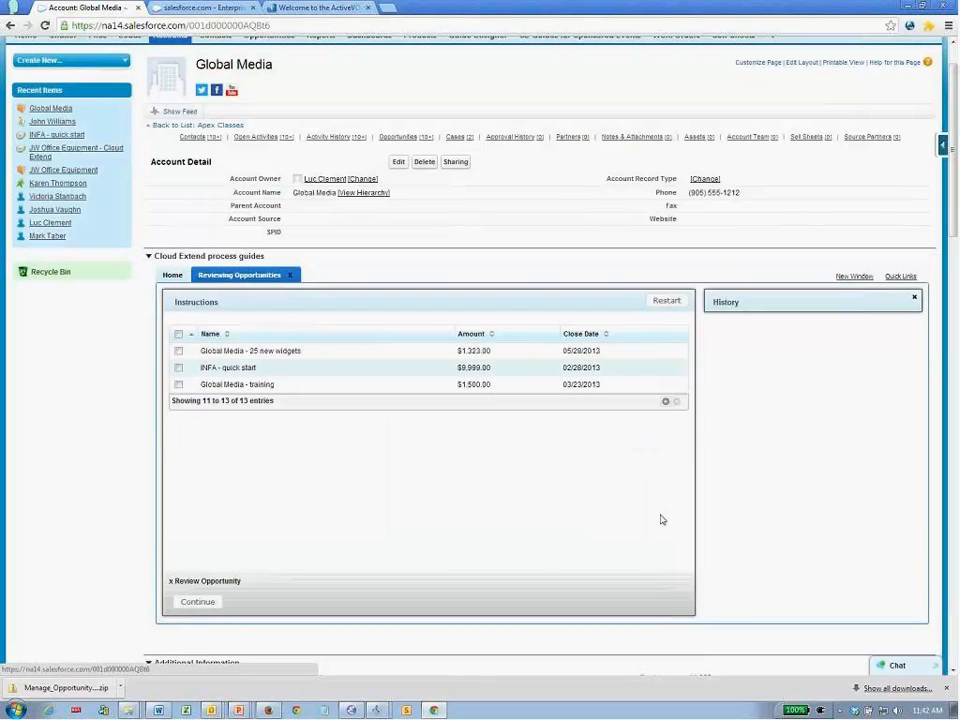
left_click(657, 402)
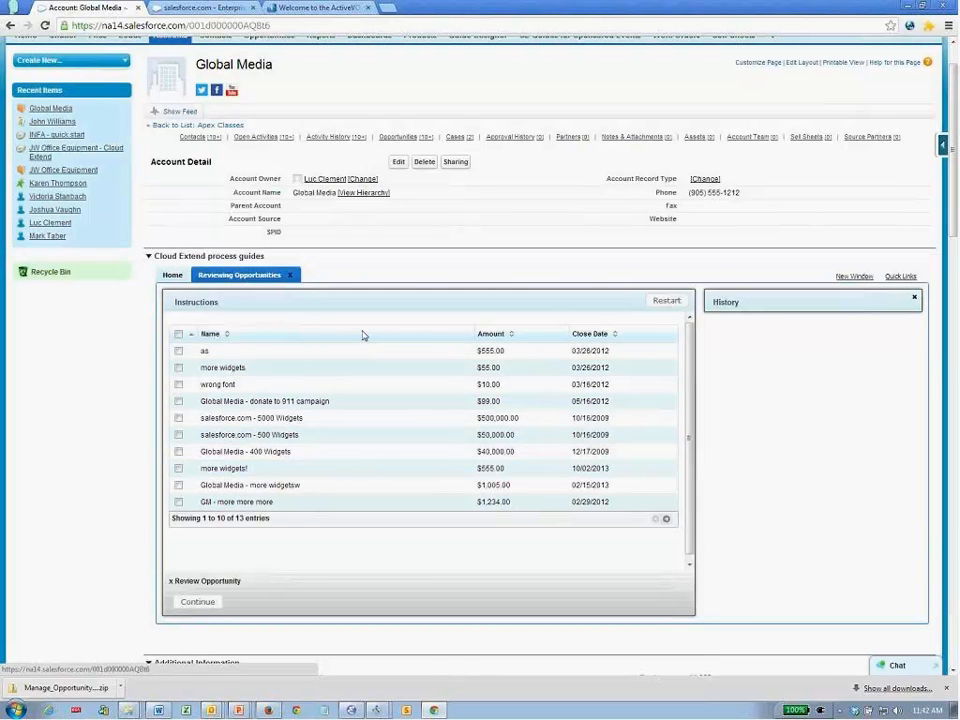
- Sort by Close Date, Amount, then Name, and tick Global Media - training and Global Media - more widgetsw
left_click(589, 333)
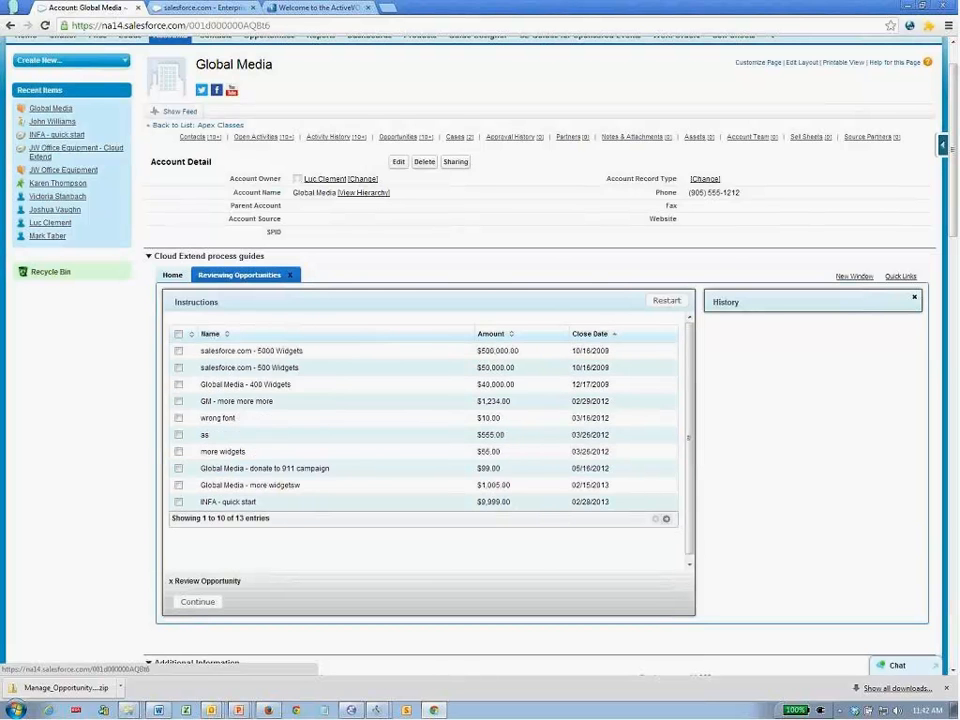
left_click(497, 334)
left_click(401, 336)
left_click(178, 435)
left_click(178, 418)
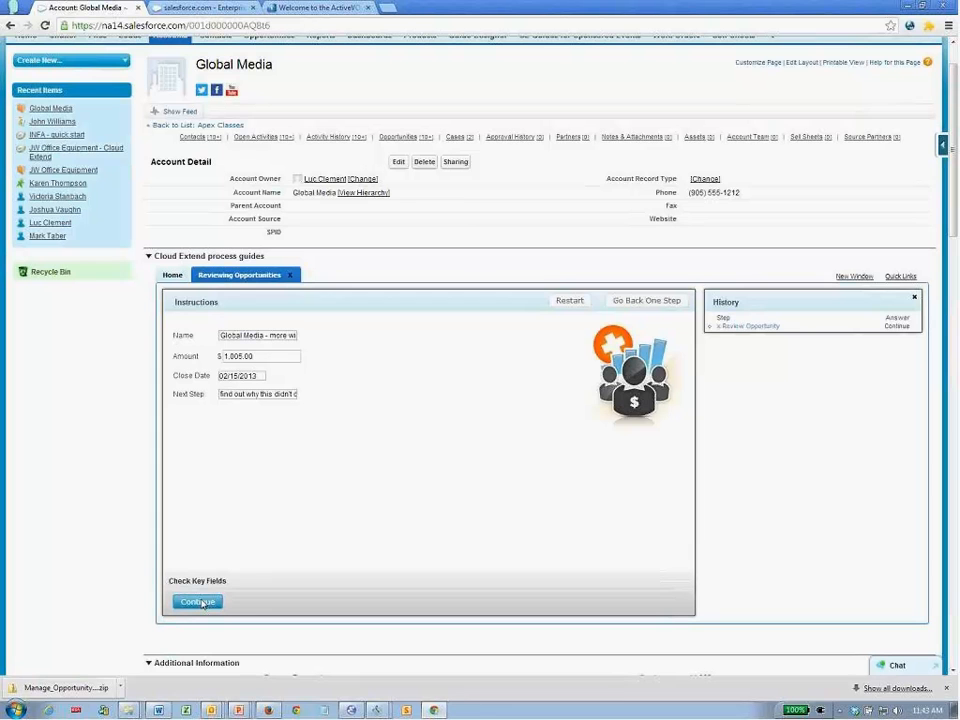
- Change Global Media - more widgetsw's close date to 02/11/2013, finish the run, and return to Guide Designer
left_click(254, 375)
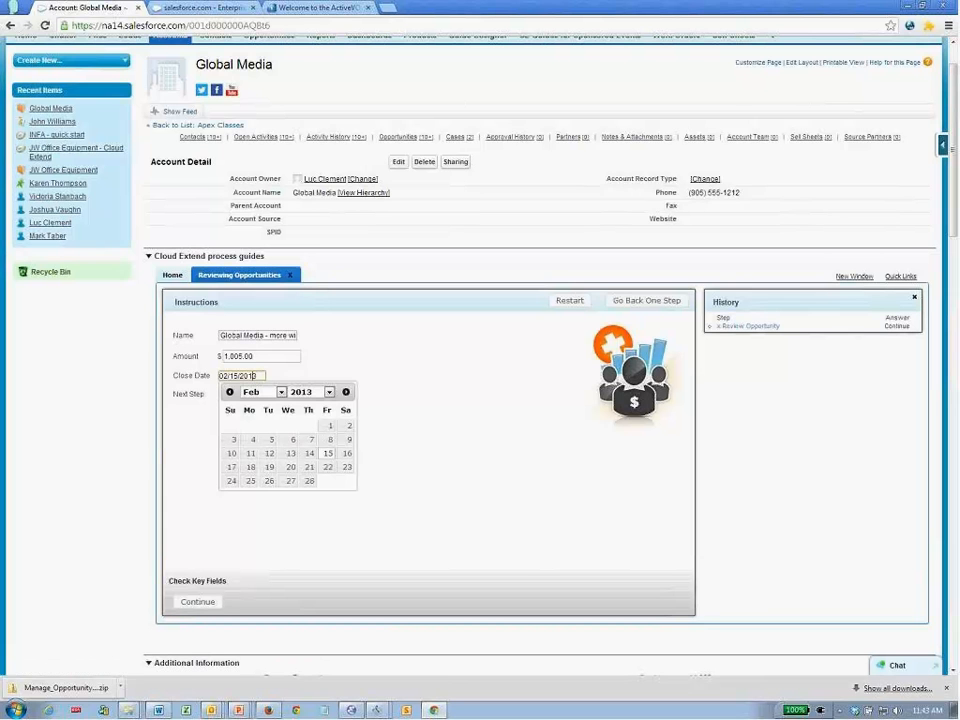
left_click(250, 453)
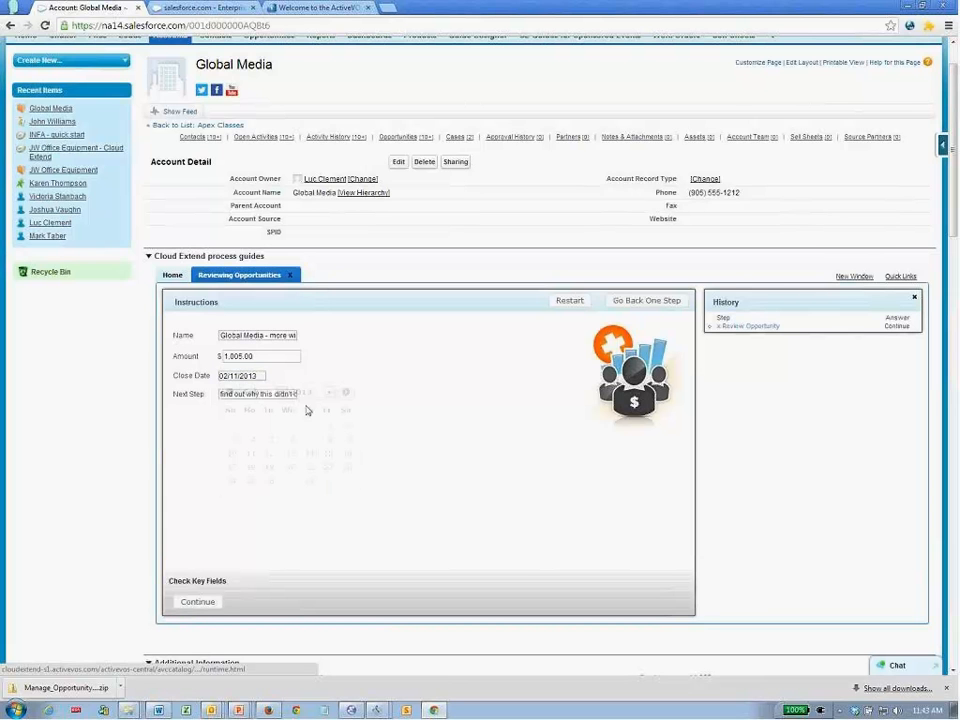
left_click(185, 600)
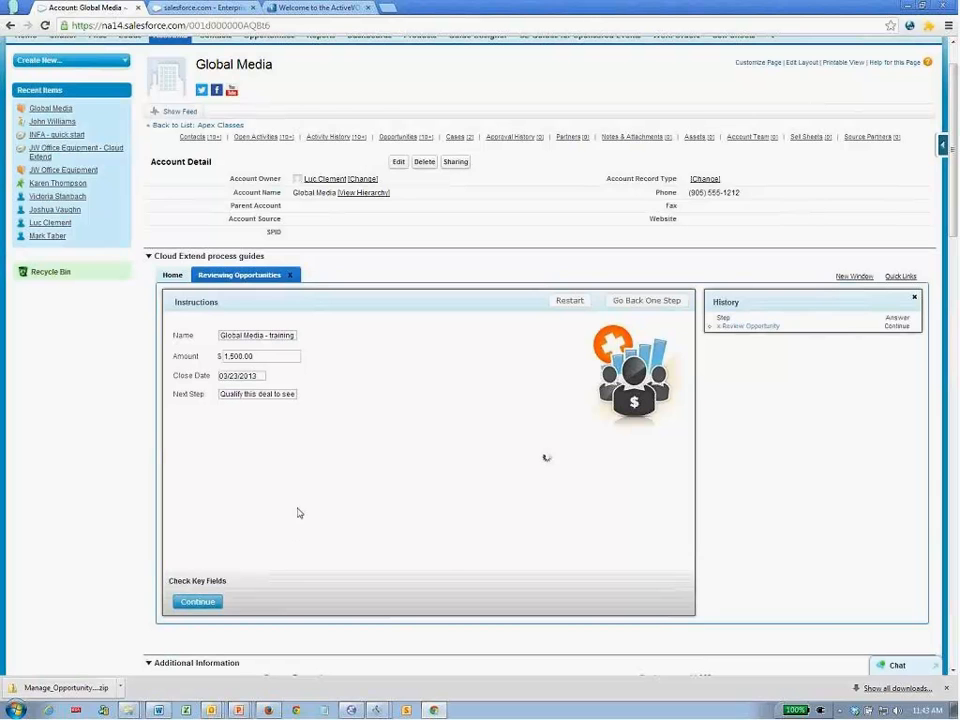
left_click(209, 607)
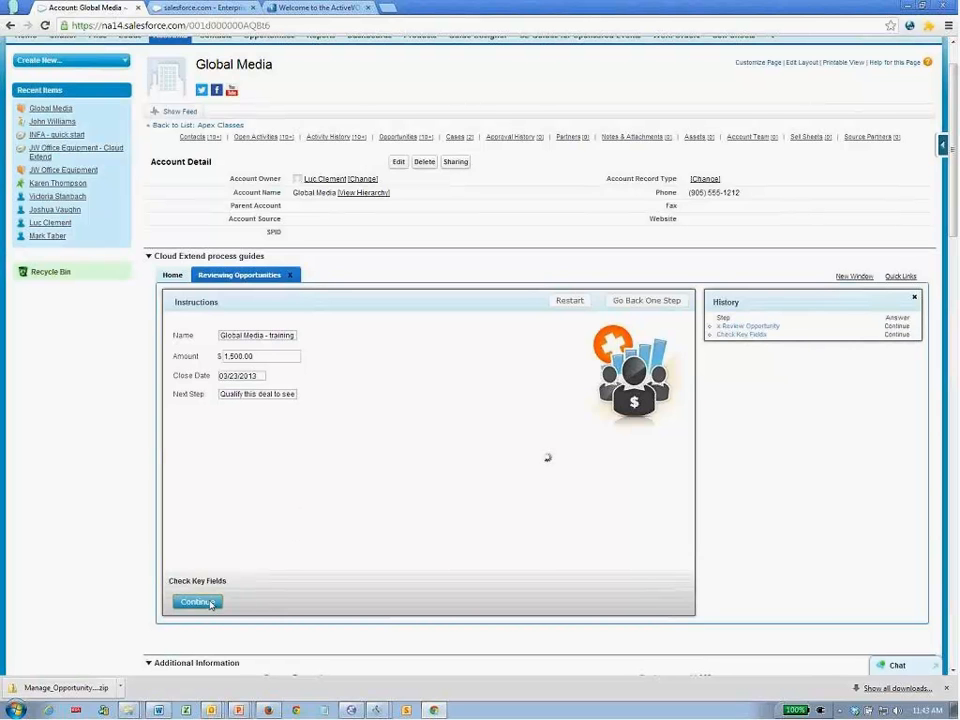
left_click(197, 606)
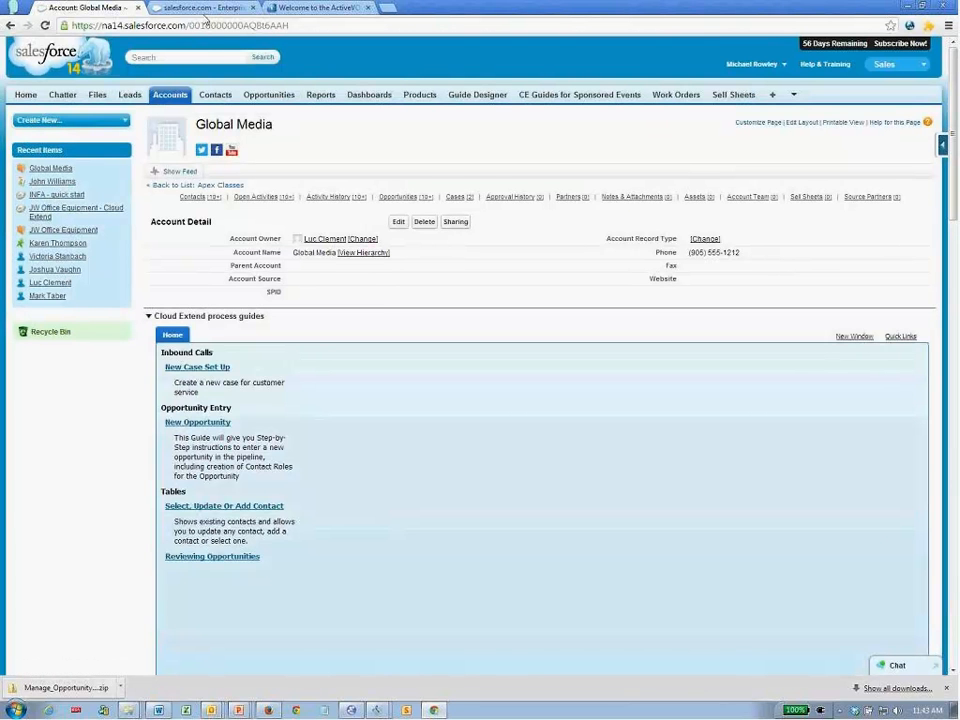
left_click(204, 8)
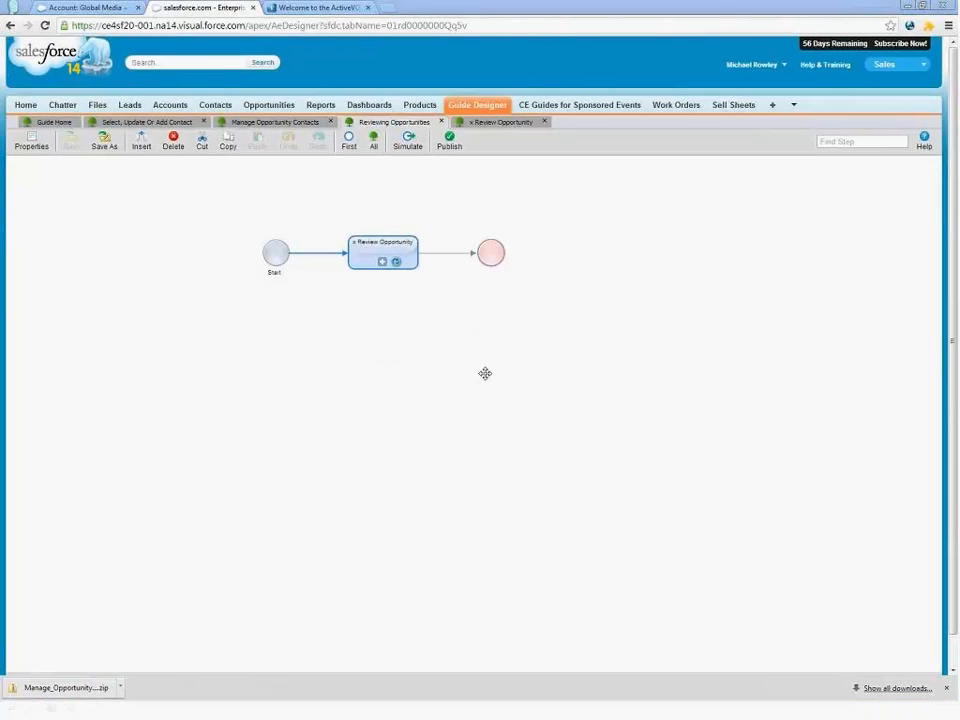
- Advance the PowerPoint slide show to the Demo 2 – Searching and Sorting slide, then return to the browser
key("alt+Tab")
key("alt+Tab")
key("Right")
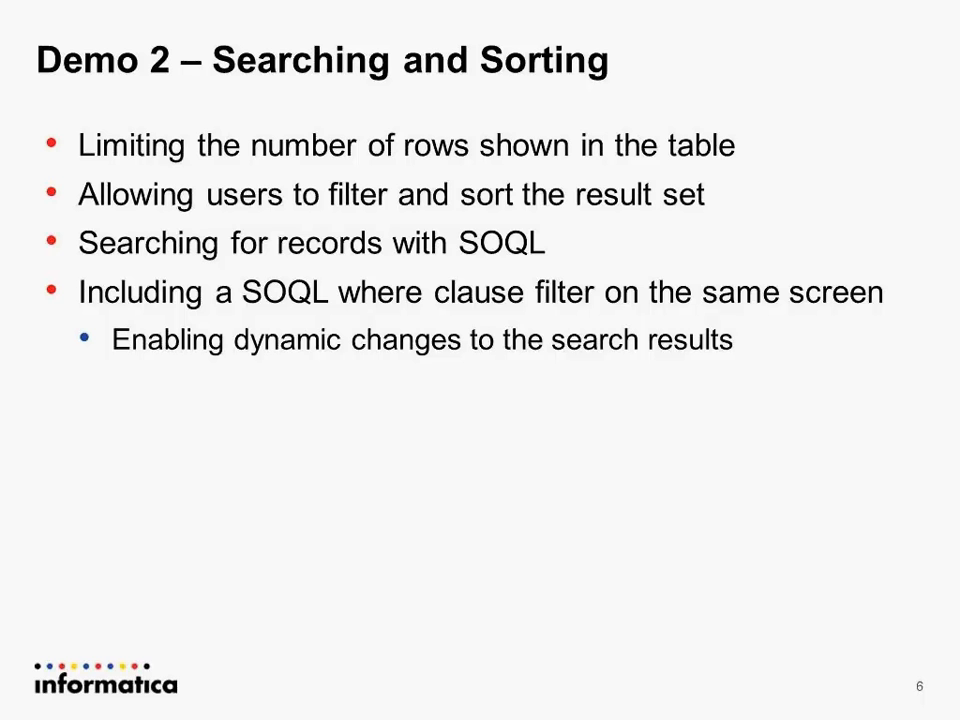
key("alt+Tab")
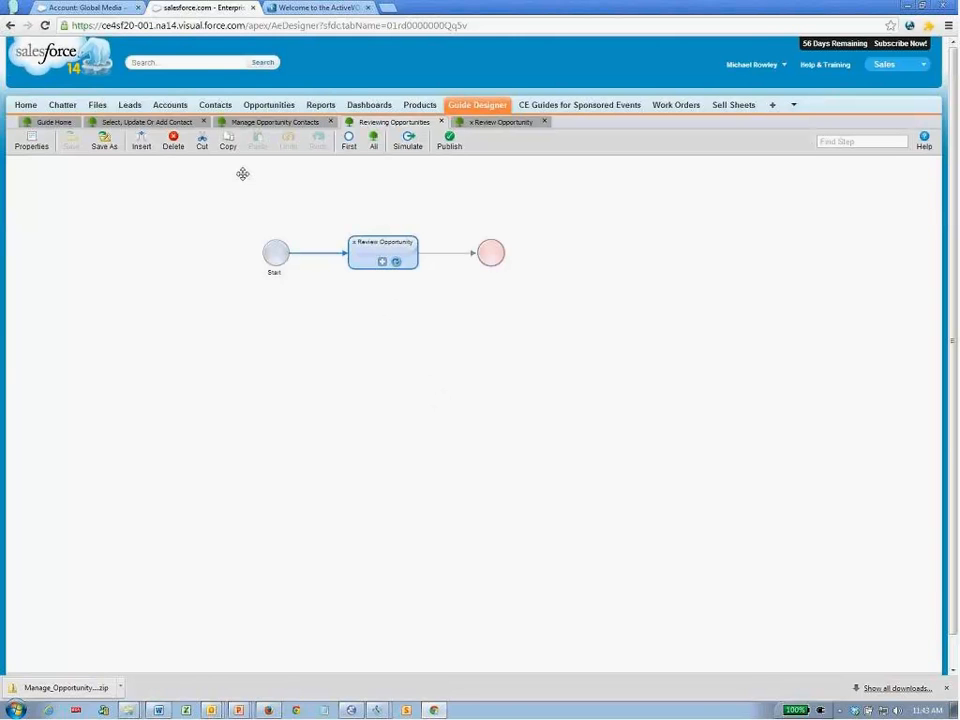
- Delete the Review Opportunity step and open the guide's field definitions
left_click(174, 148)
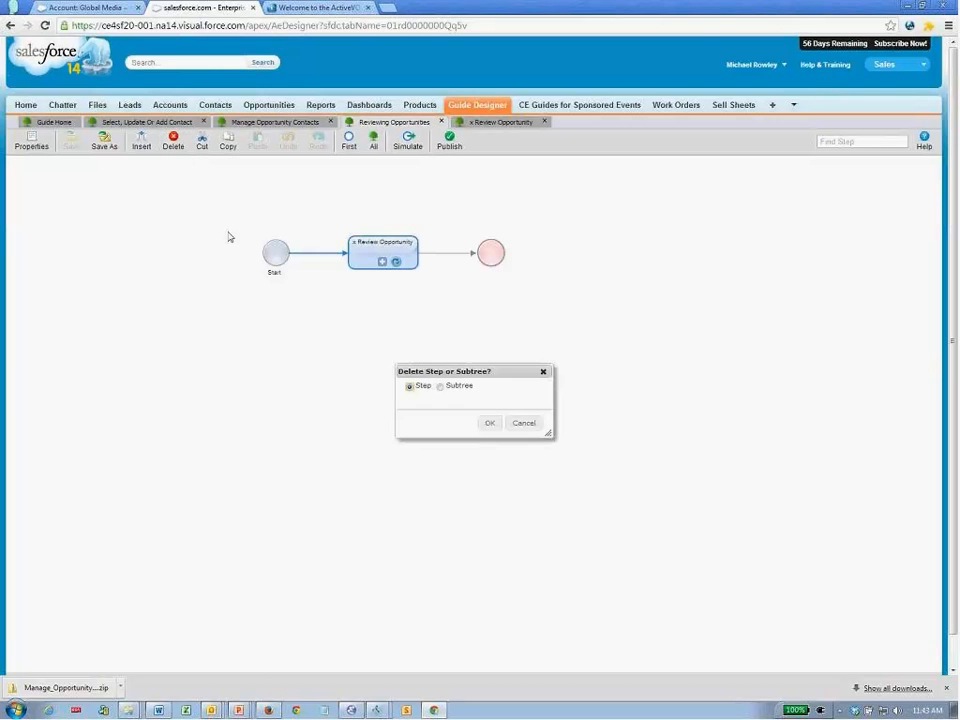
left_click(489, 424)
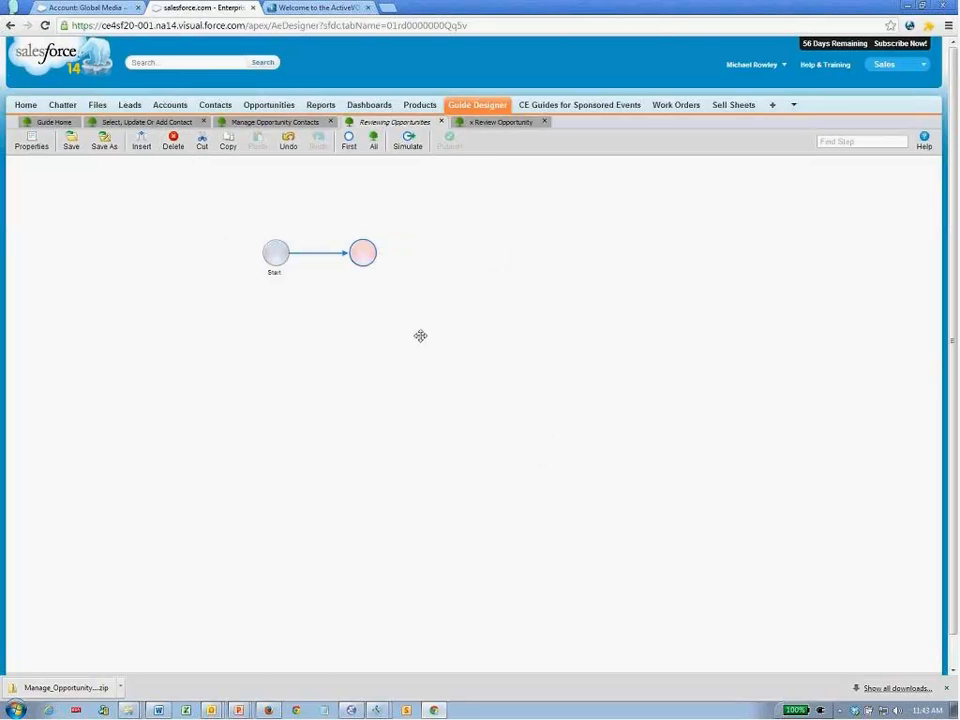
left_click(32, 145)
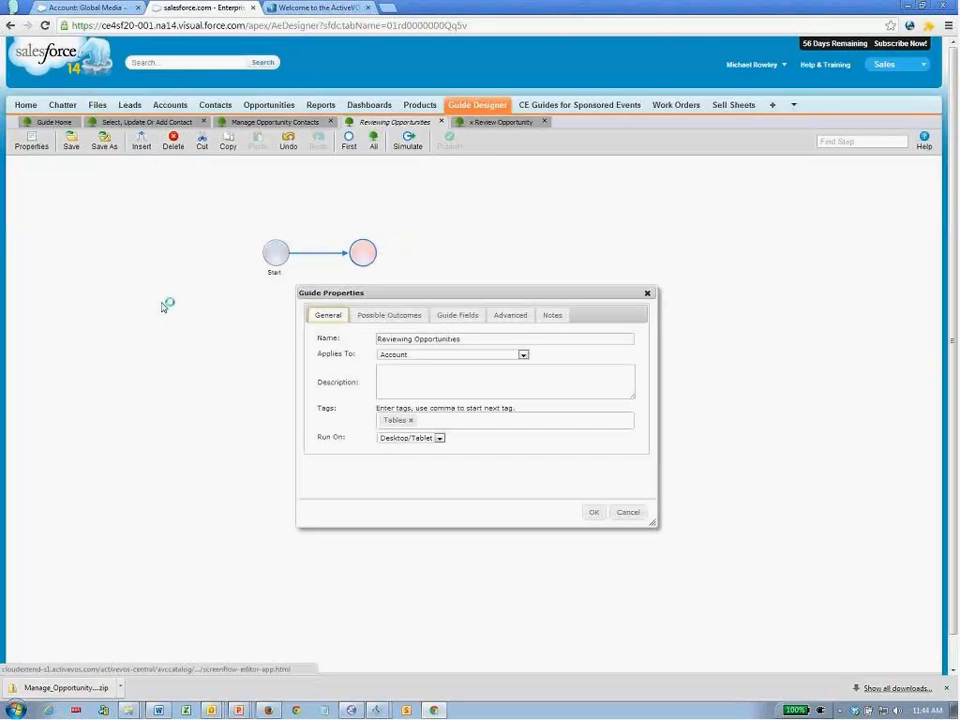
left_click(457, 315)
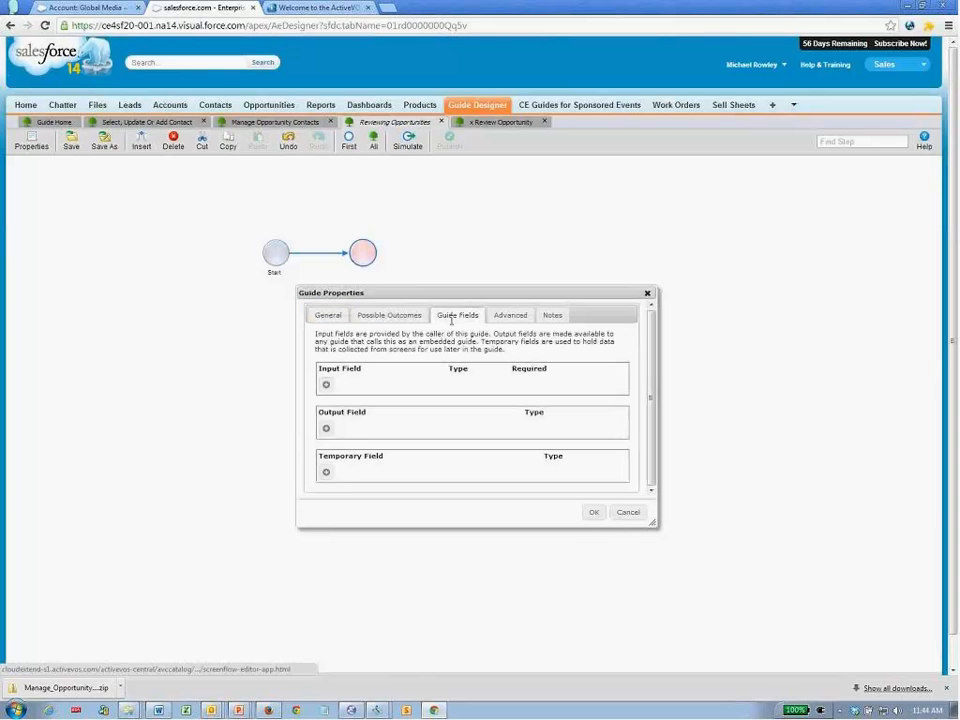
- Add a temporary guide field named Opps
left_click(328, 471)
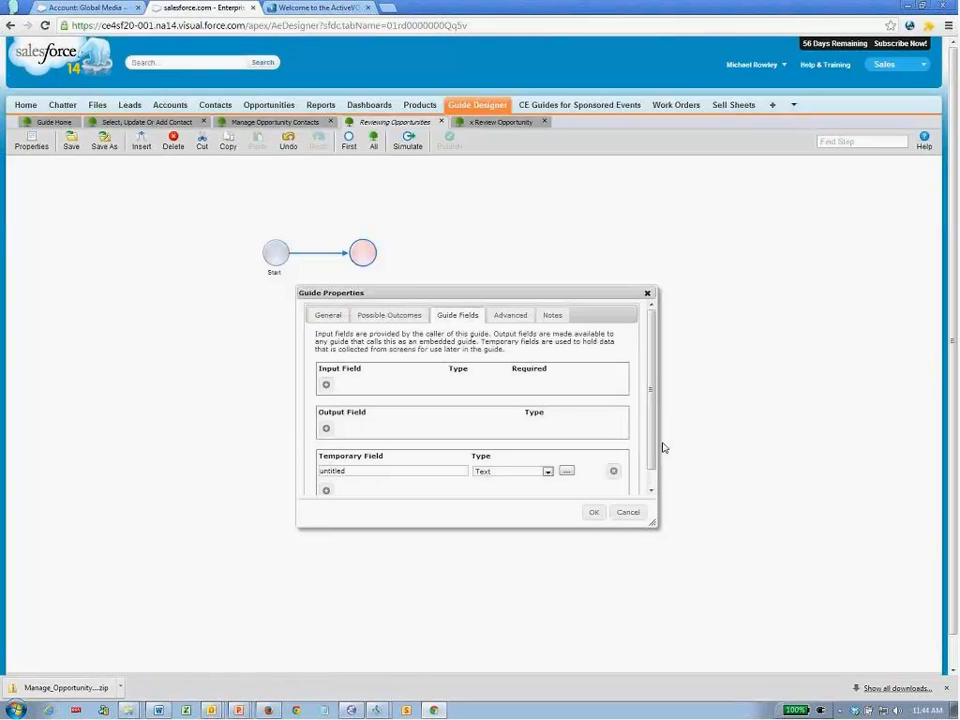
scroll(653, 418, "down", 1)
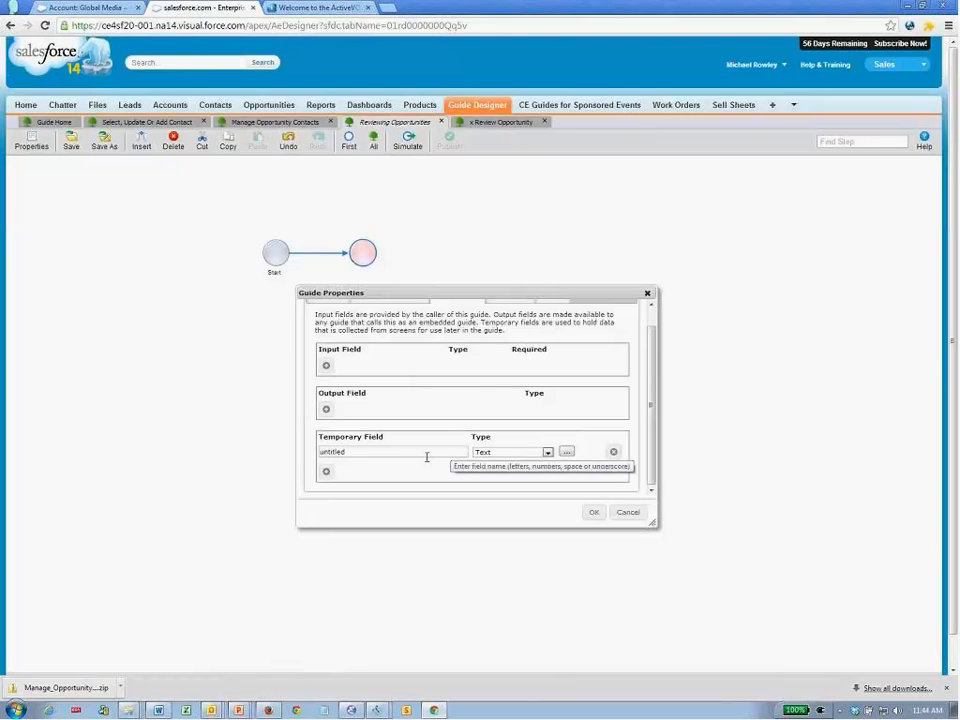
left_click_drag(376, 461, 313, 450)
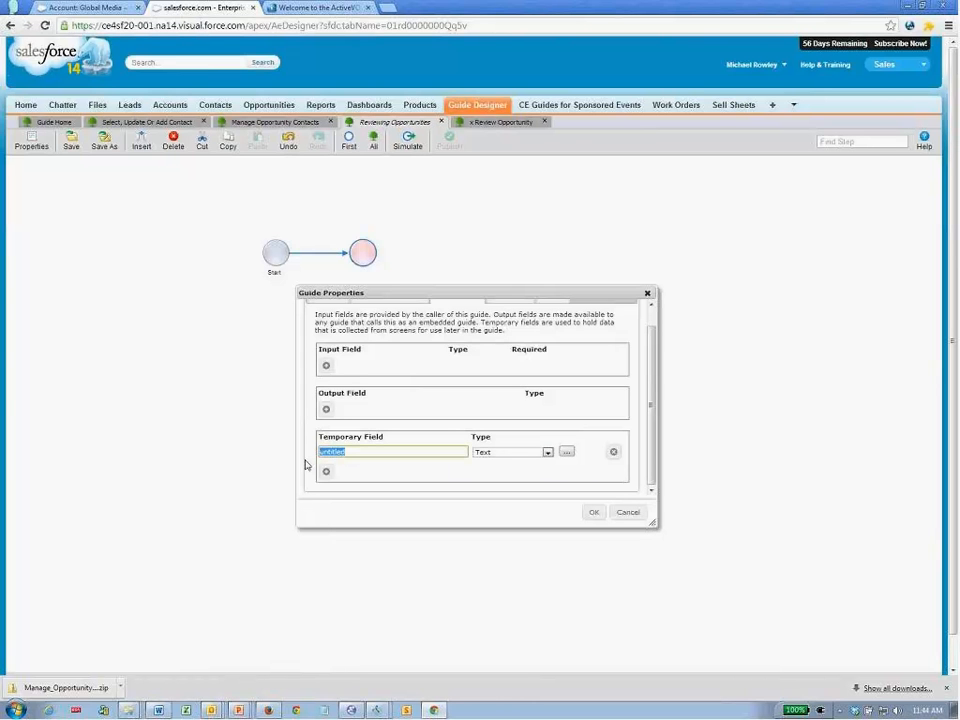
key("BackSpace")
type("Opps")
key("Tab")
- Make Opps an Object List field referencing Opportunity
key("o")
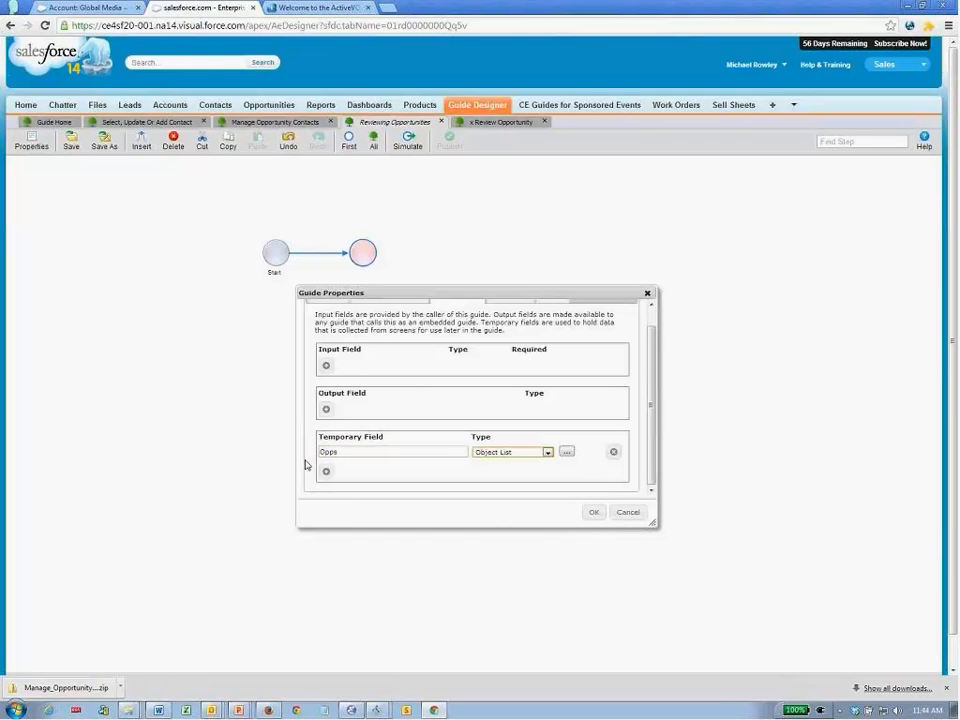
left_click(567, 452)
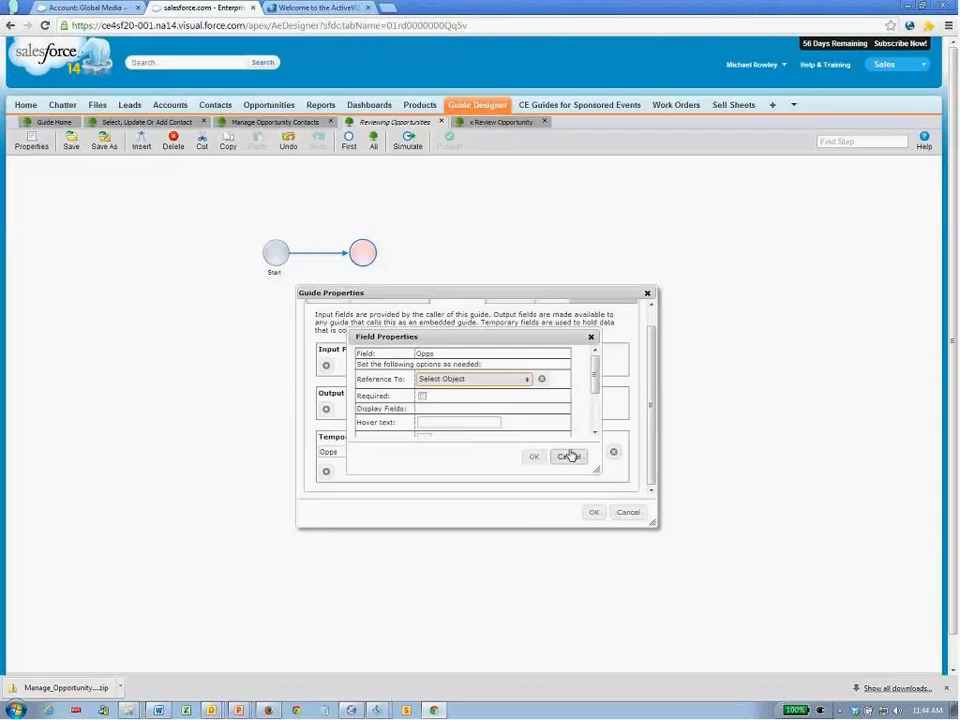
left_click(500, 380)
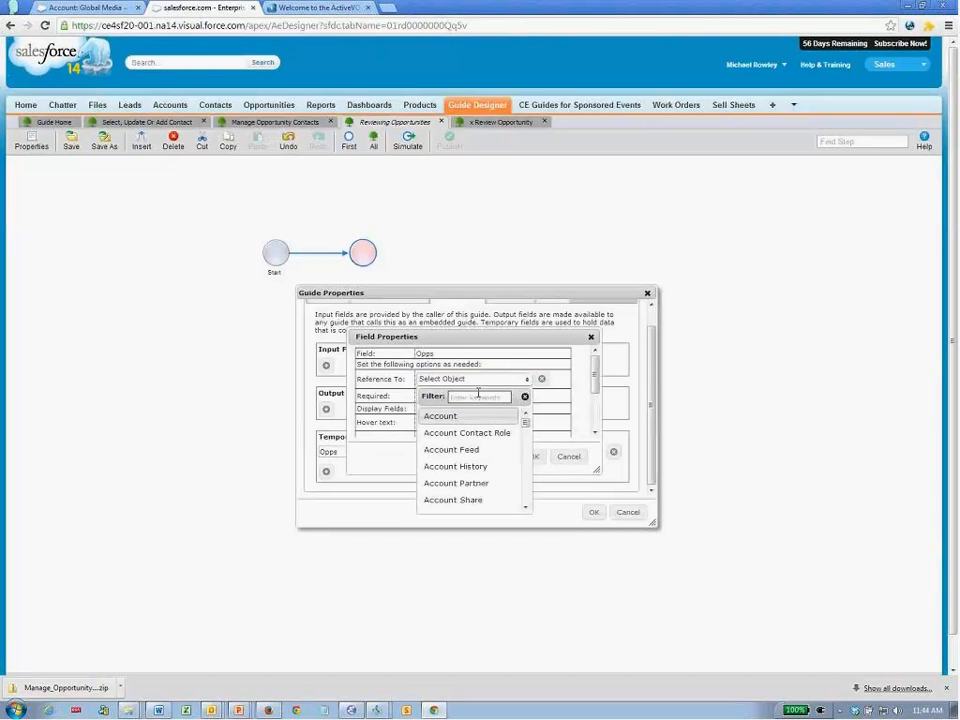
left_click(479, 394)
type("Opp")
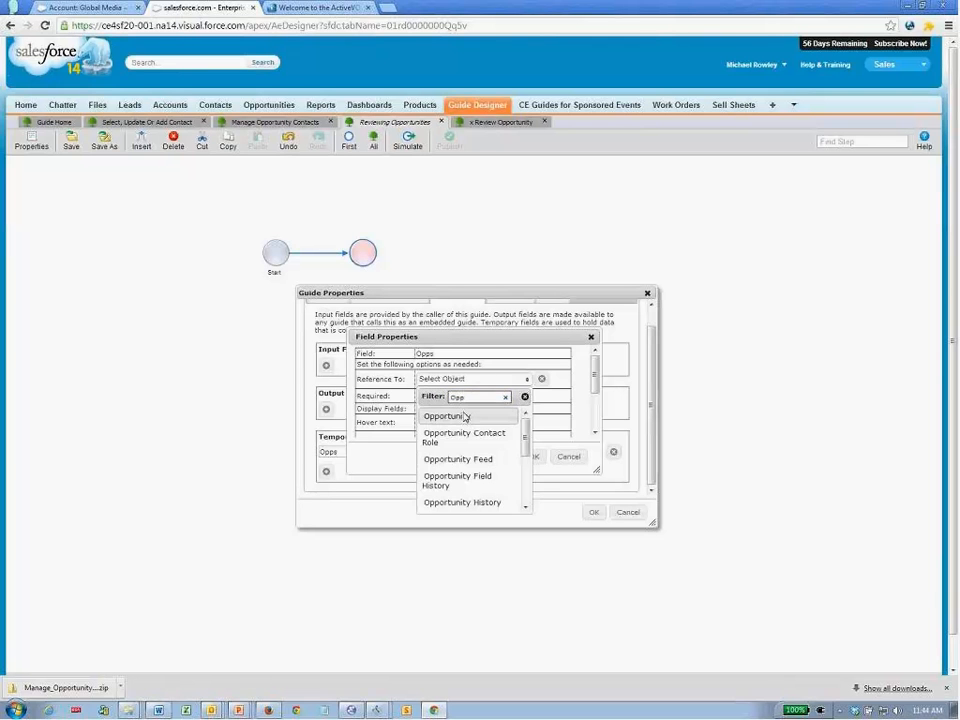
left_click(464, 415)
left_click(532, 457)
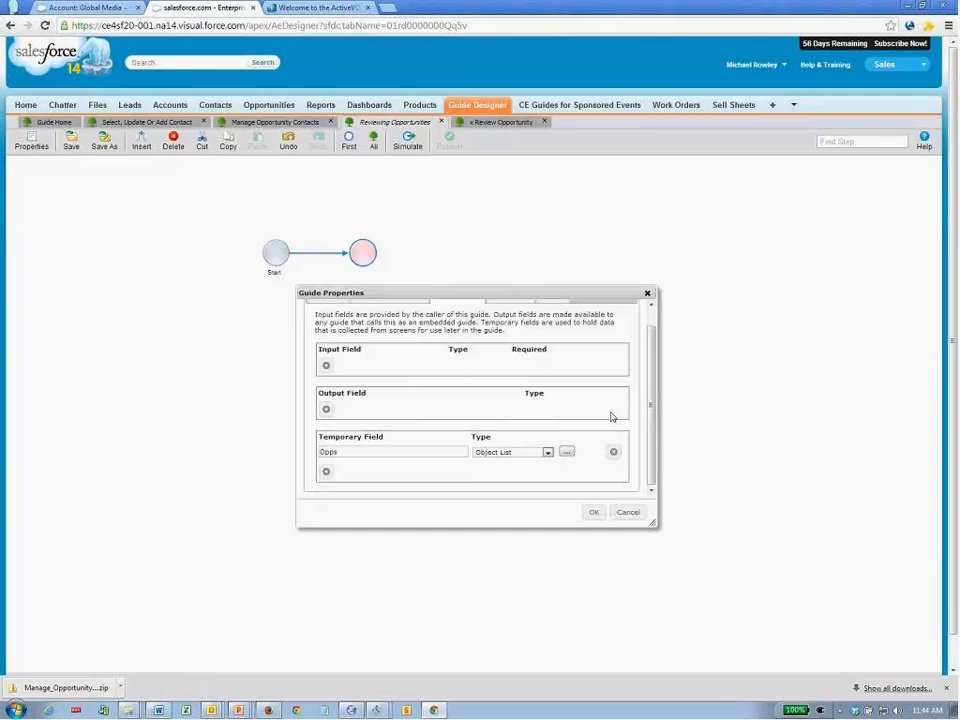
- Add a Currency temporary field Amount with initial value 0 and close the guide properties
left_click(327, 473)
left_click_drag(467, 471, 314, 474)
type("Amount")
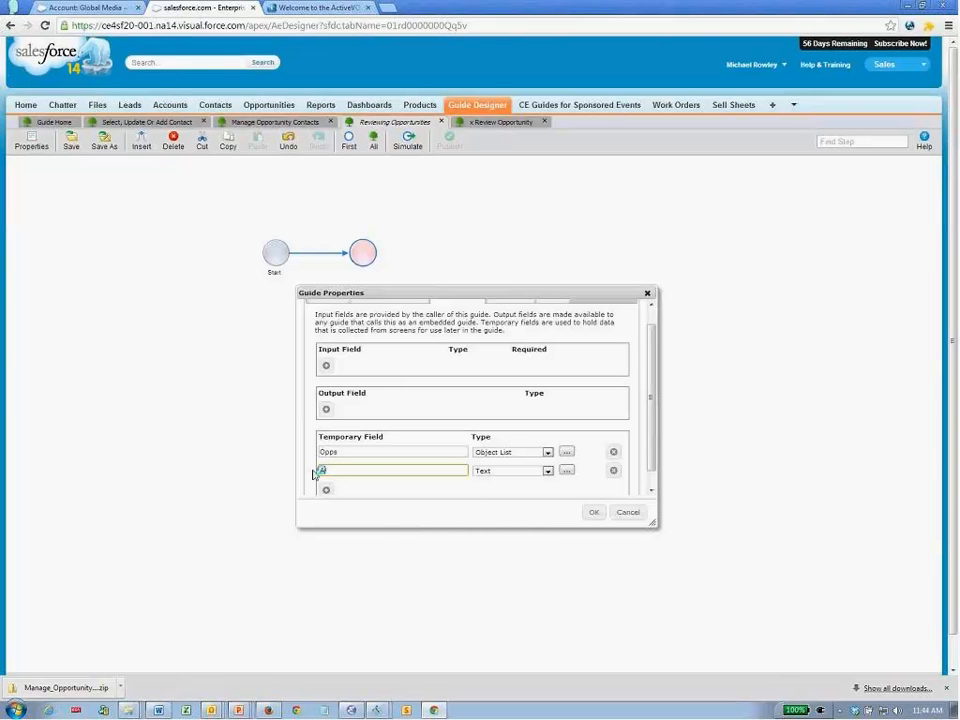
key("Tab")
key("c")
key("c")
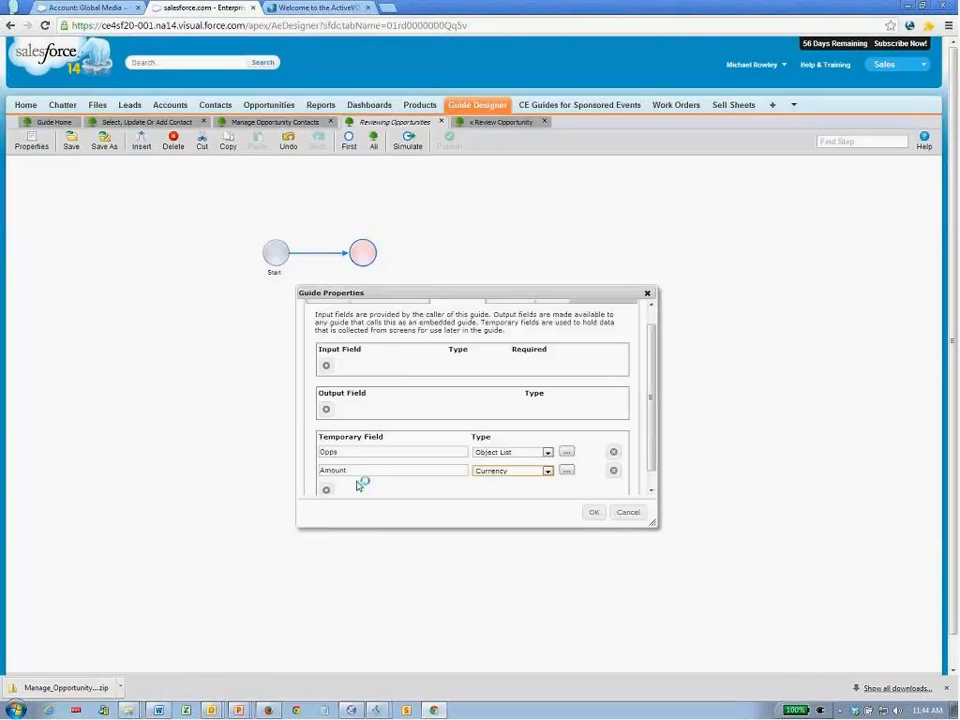
left_click(566, 470)
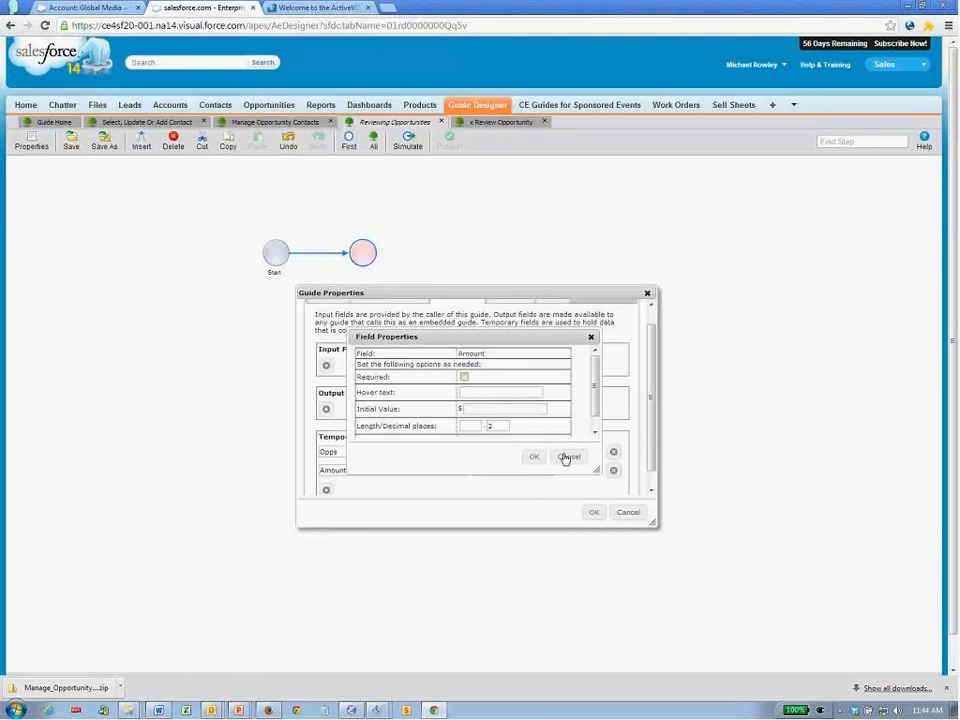
left_click(481, 409)
type("0")
left_click(531, 458)
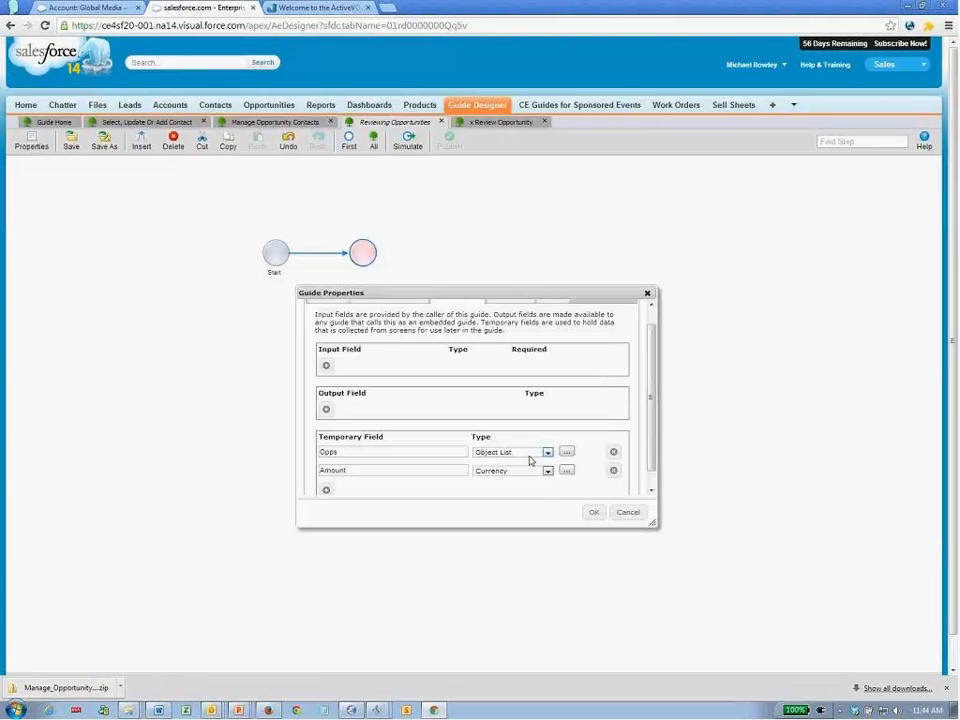
left_click(590, 513)
- Insert the Opps field without its label and set the prompt to 'Select opportunities to review'
left_click(141, 143)
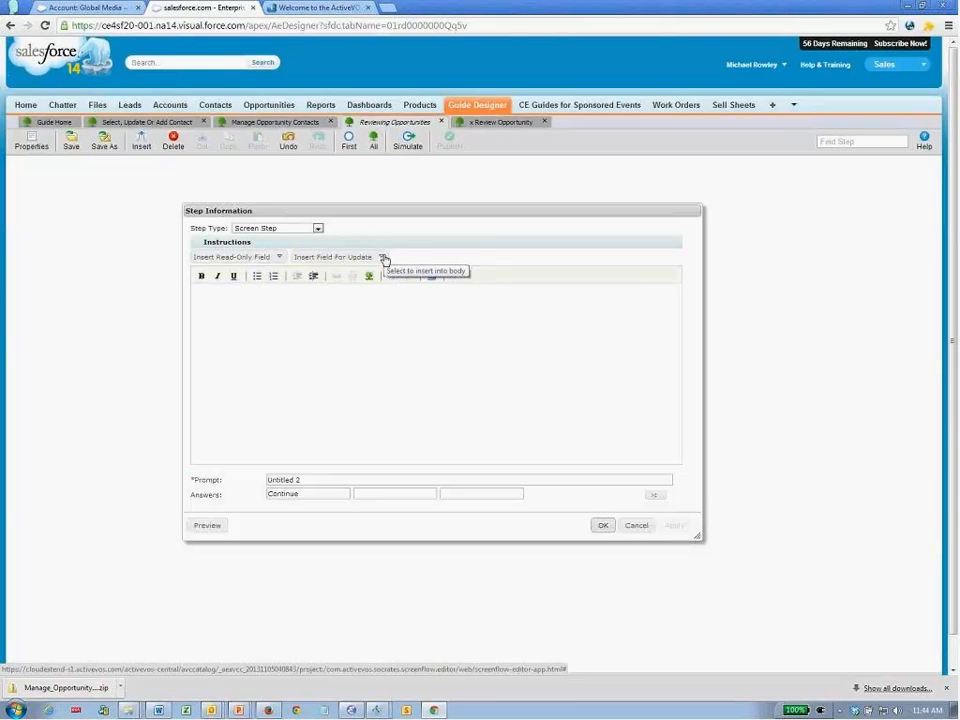
left_click(383, 259)
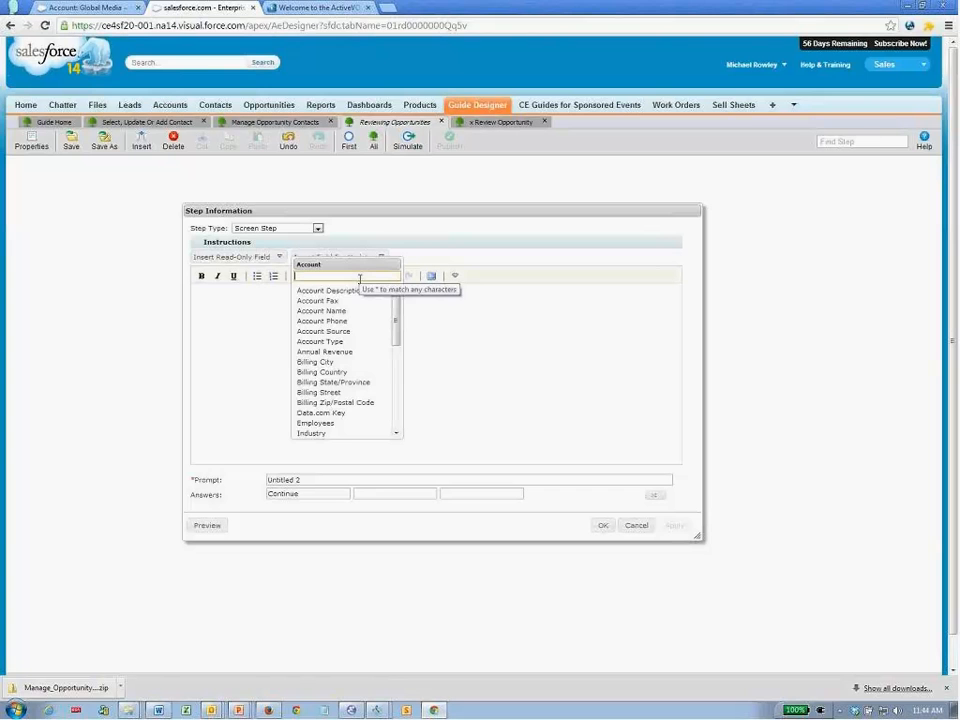
type("opp")
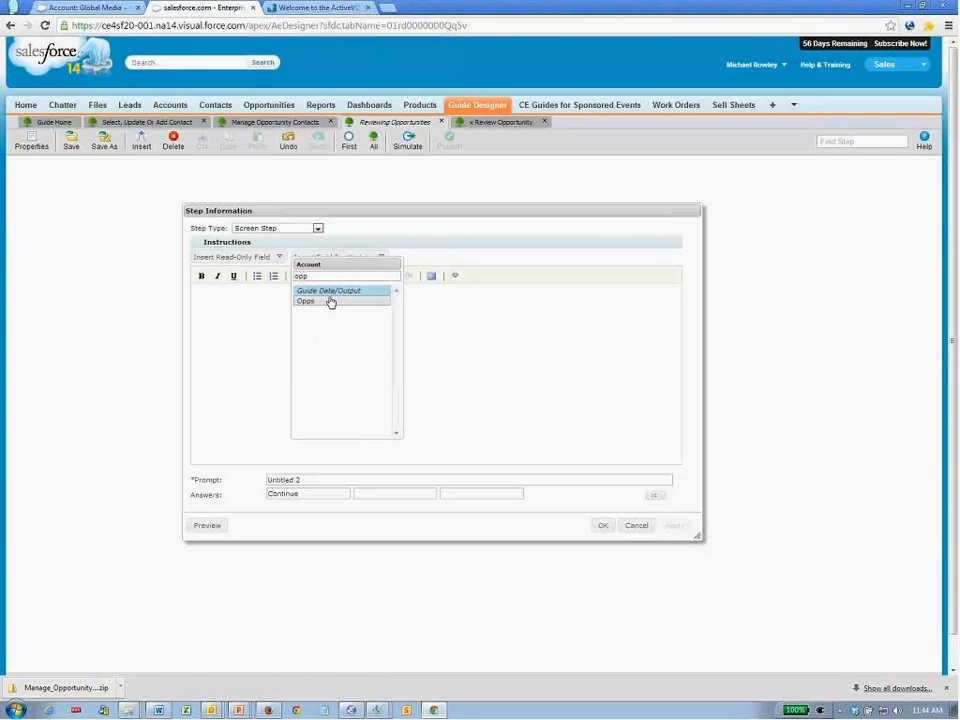
left_click(324, 302)
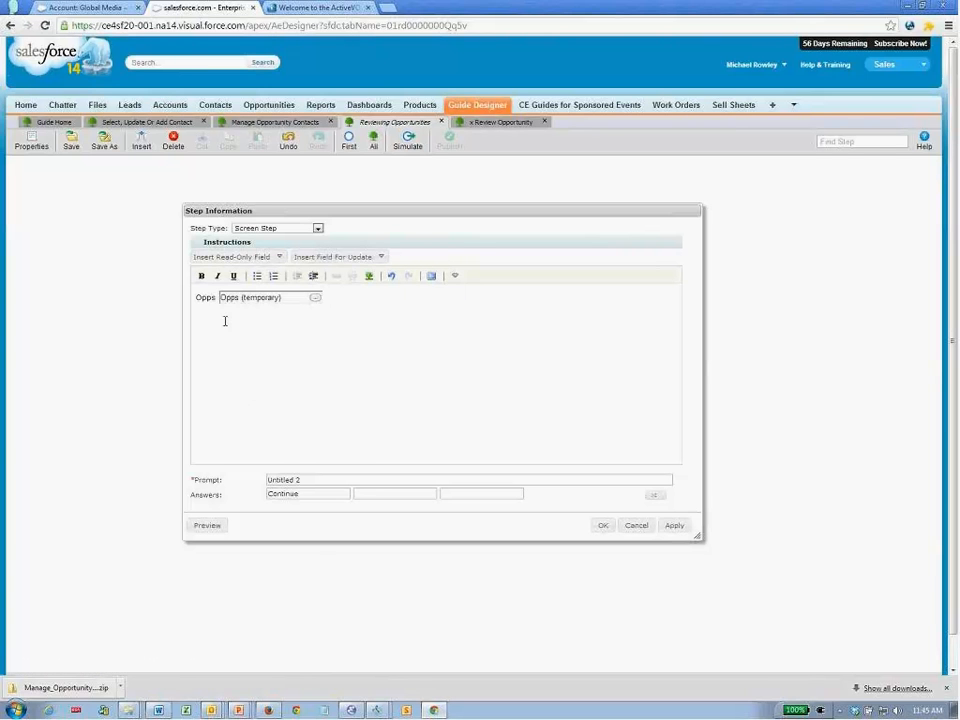
double_click(205, 298)
key("Delete")
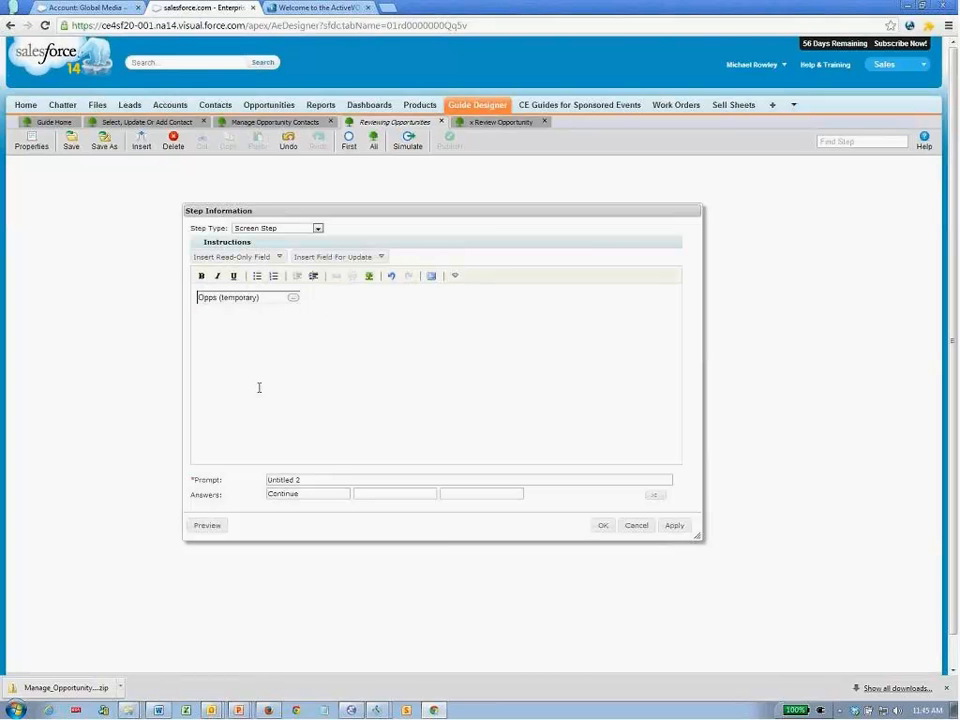
left_click_drag(309, 478, 258, 483)
type("Select opportunities to review")
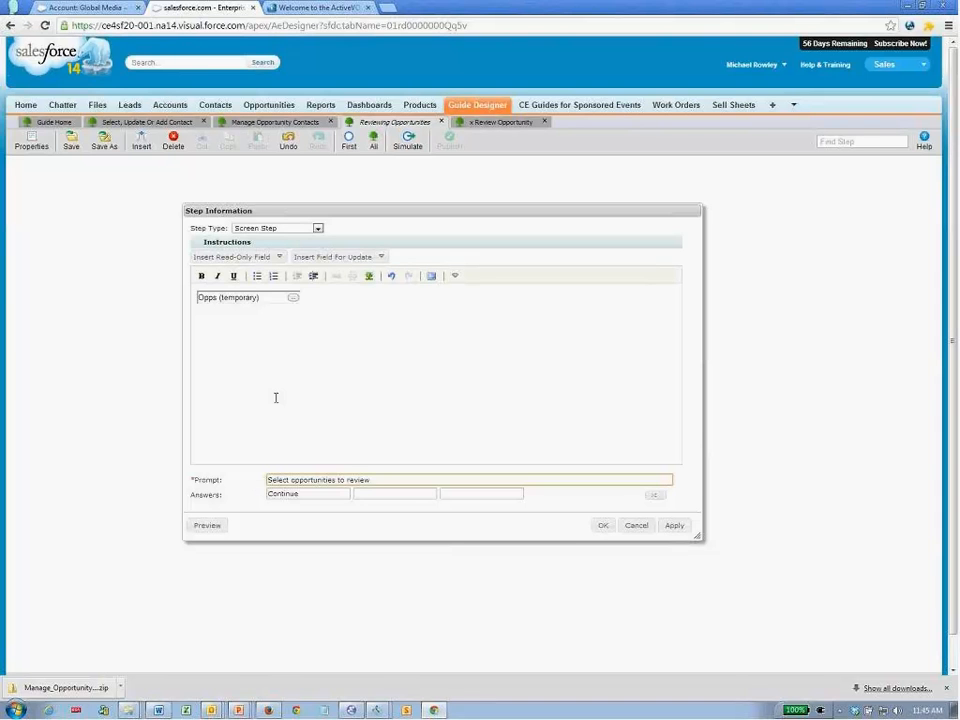
- Switch the Opps field's Show List source to Object Query
double_click(293, 297)
left_click(378, 450)
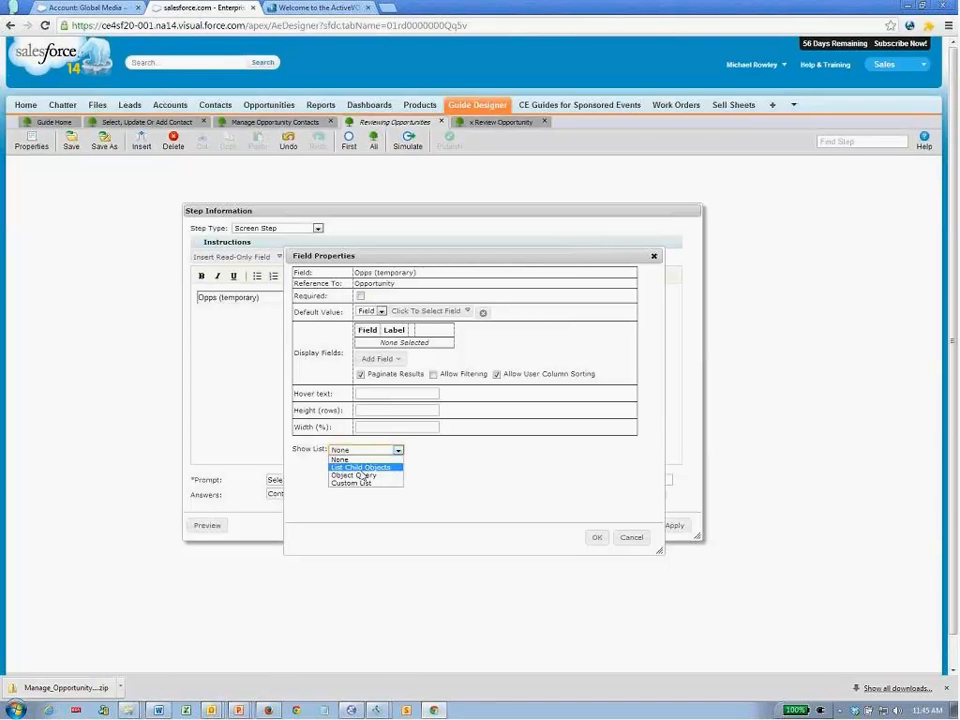
left_click(358, 476)
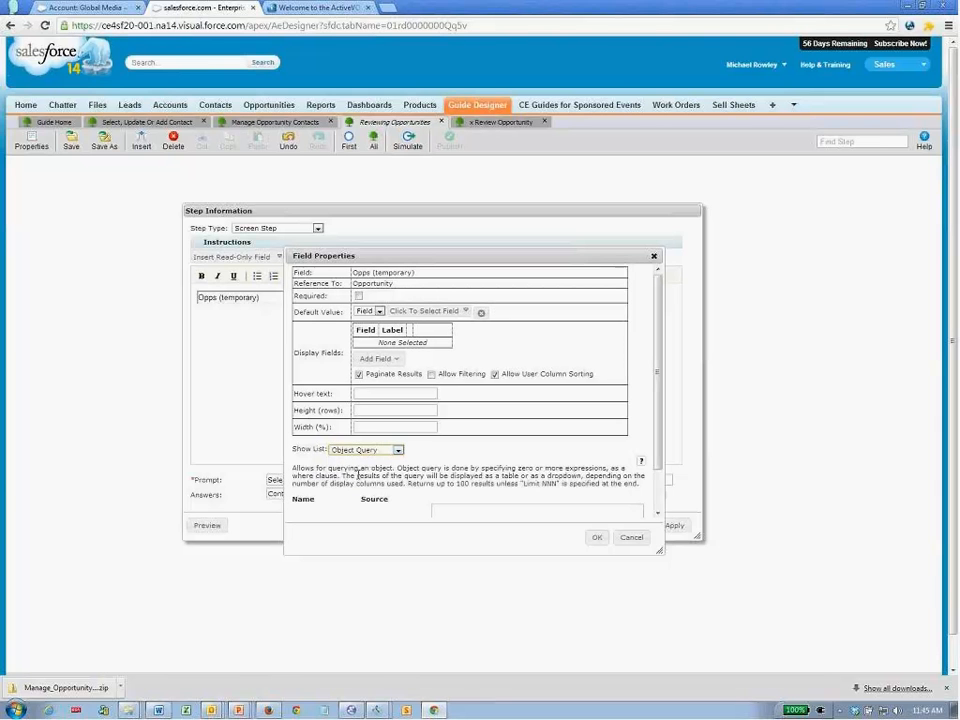
left_click_drag(659, 551, 713, 620)
- Add the query condition Amount Greater Than the guide's Amount field
left_click(534, 517)
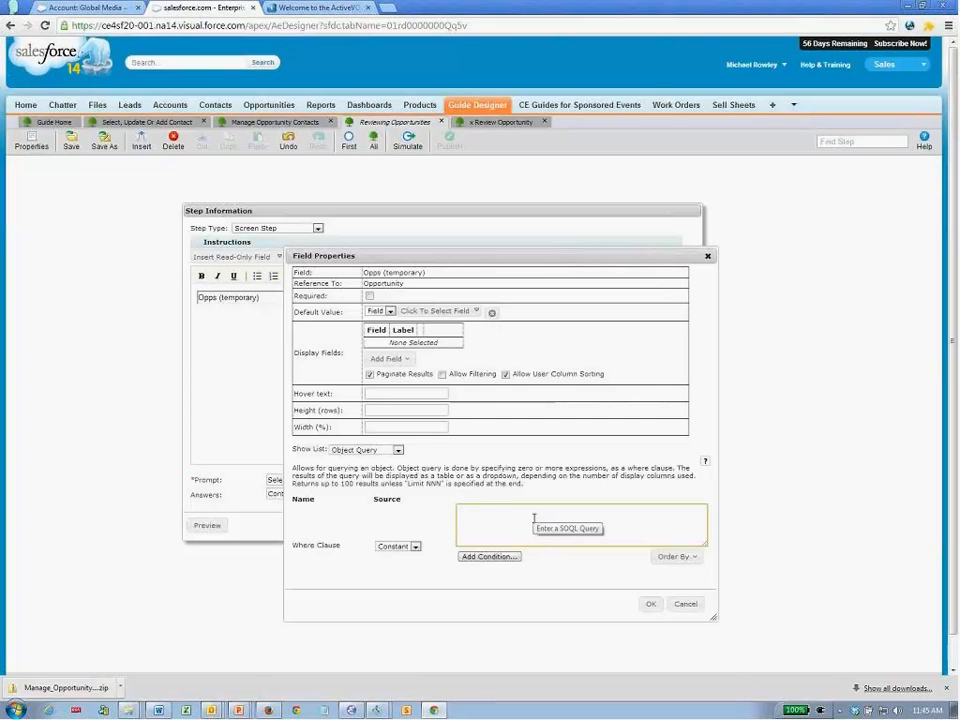
left_click(497, 558)
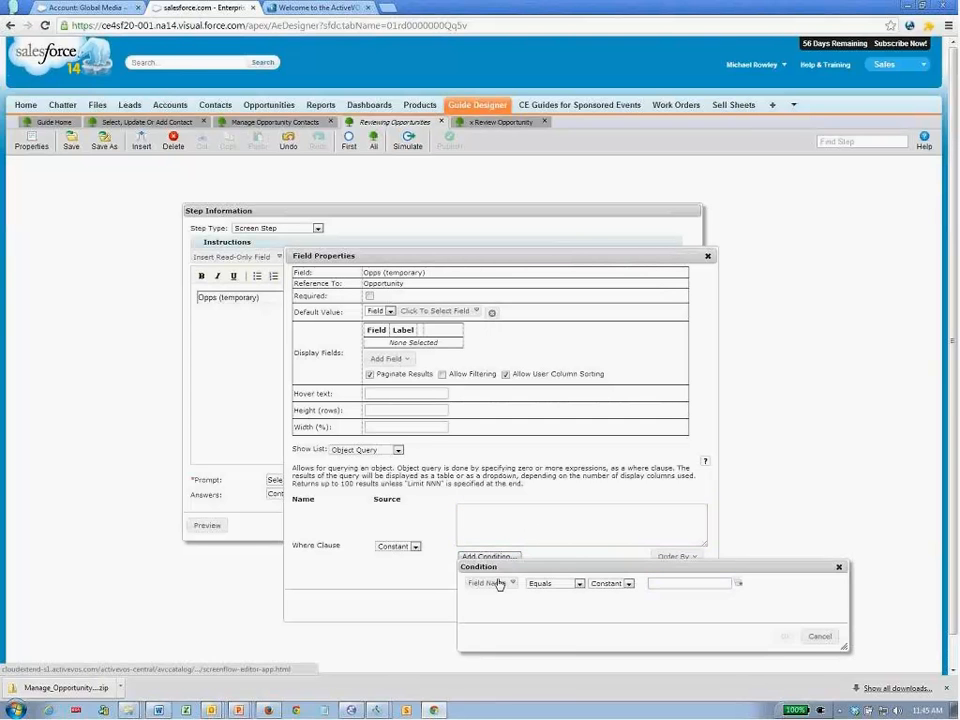
left_click(499, 582)
left_click(493, 537)
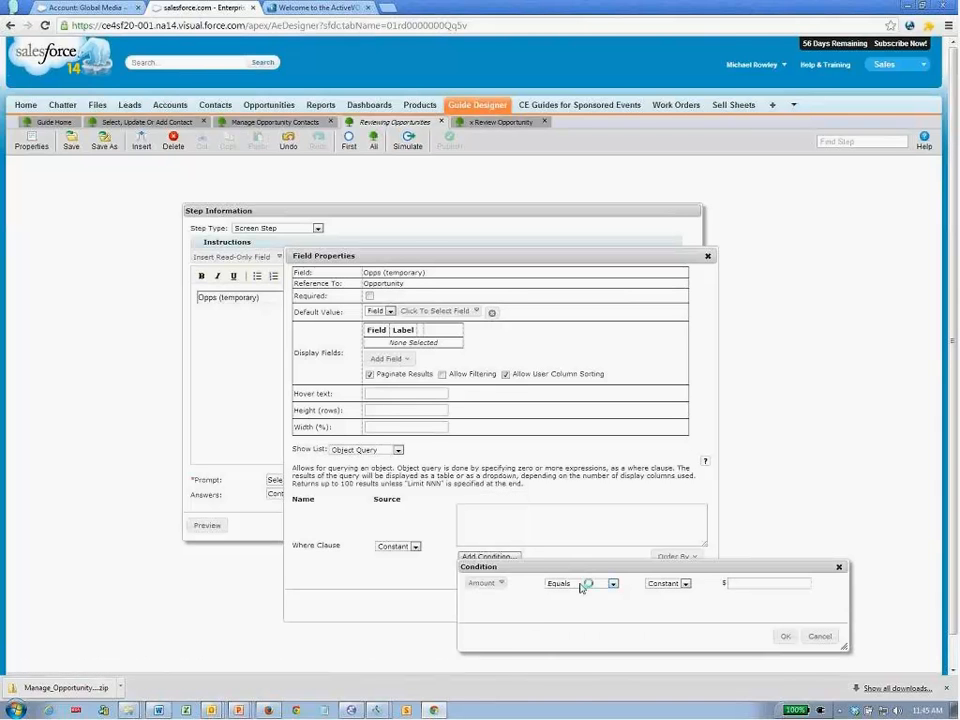
left_click(587, 582)
left_click(570, 616)
left_click(664, 583)
left_click(661, 600)
left_click(758, 583)
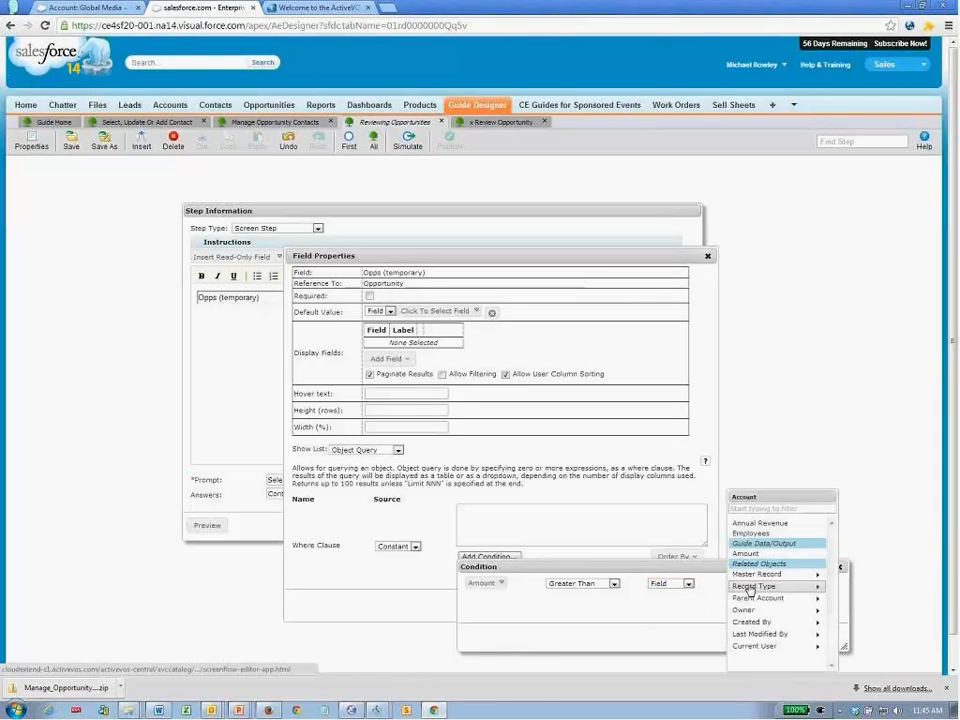
left_click(748, 553)
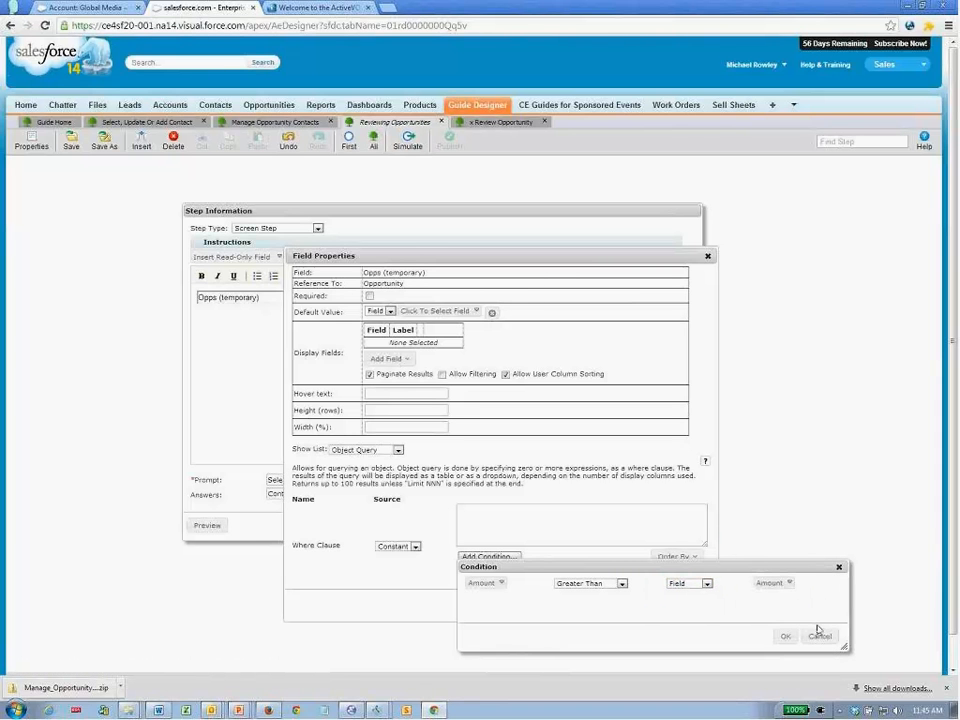
left_click(784, 638)
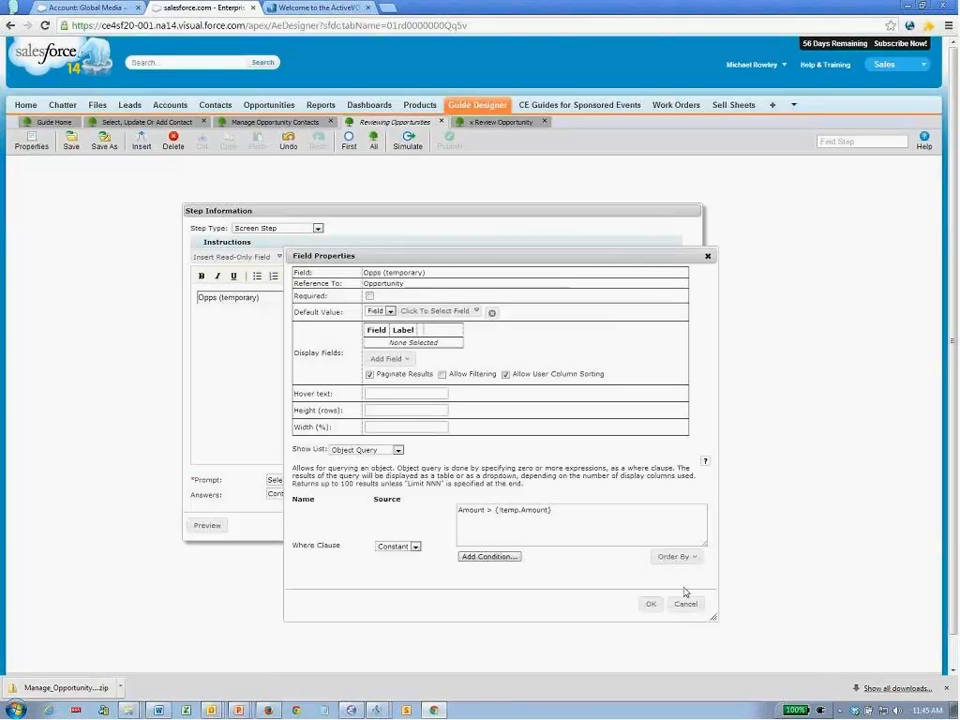
- Set the Opps list height to 6 rows and confirm the properties
left_click(430, 410)
type("6")
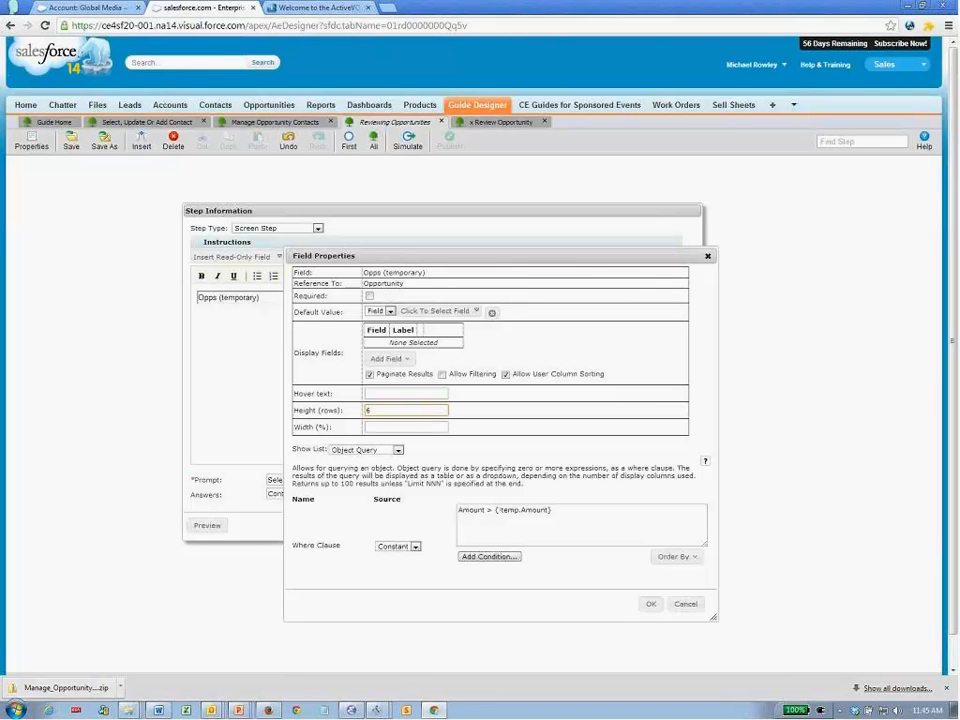
left_click(650, 604)
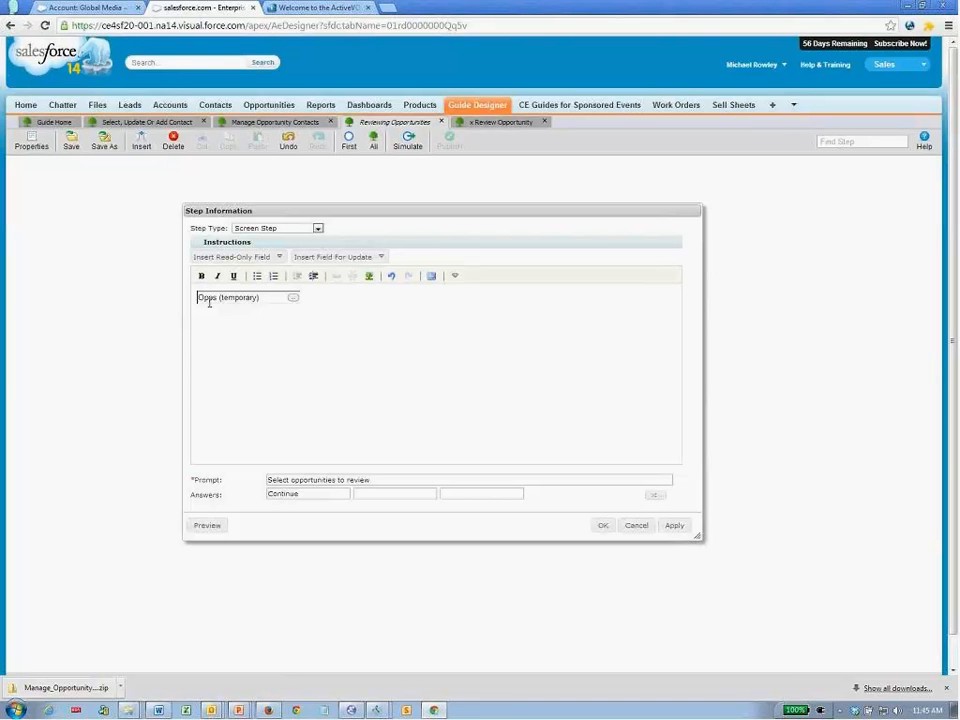
- Insert the Amount (temporary) field on a new line above the Opps field
key("Return")
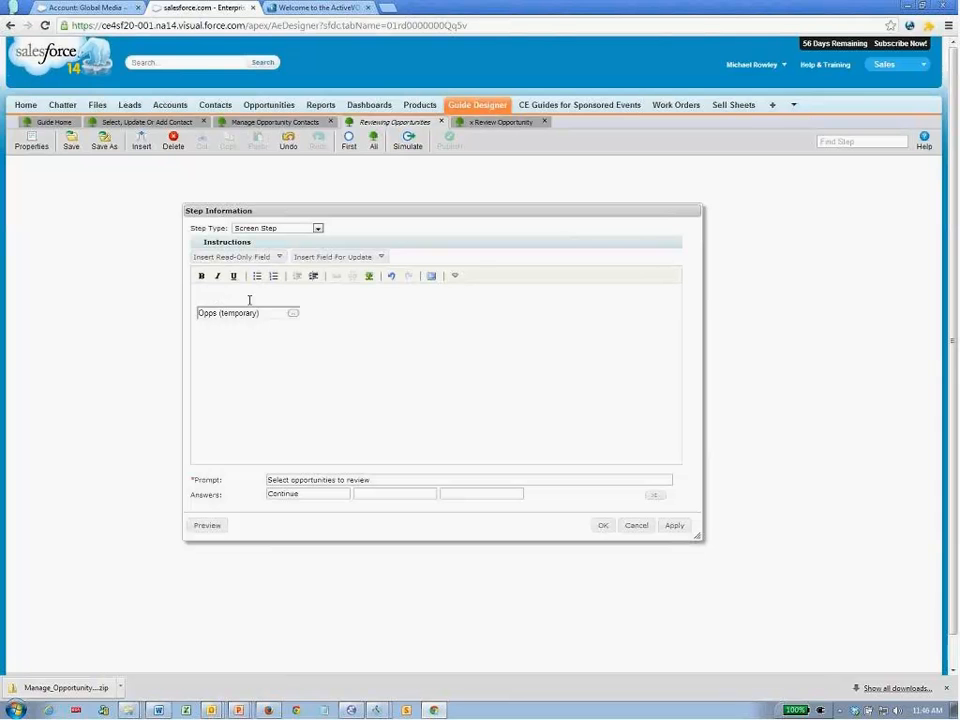
left_click(381, 257)
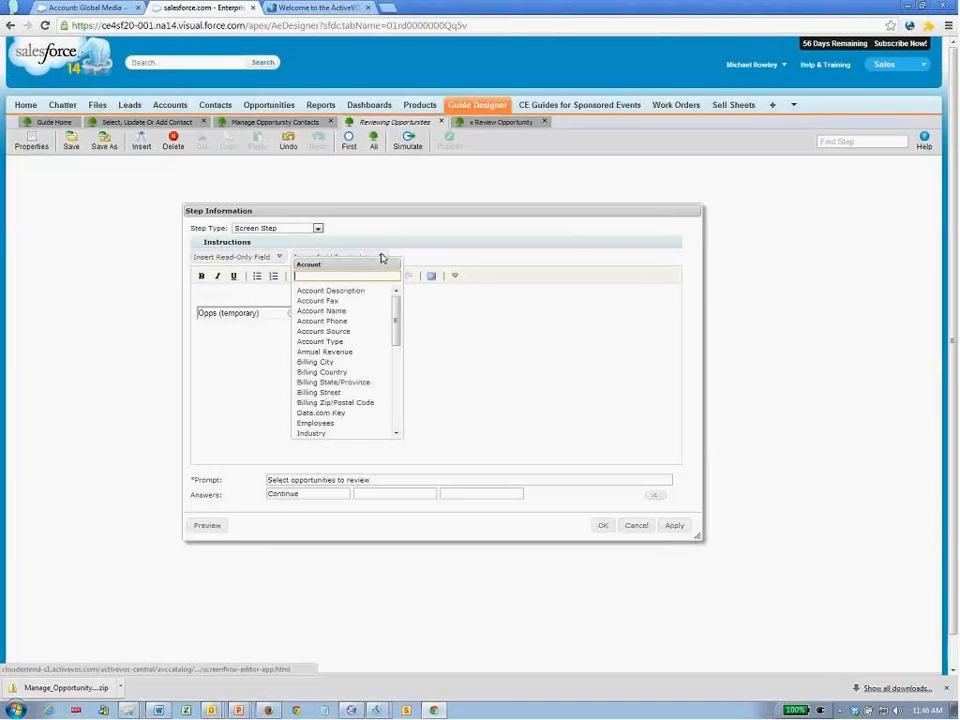
type("amo")
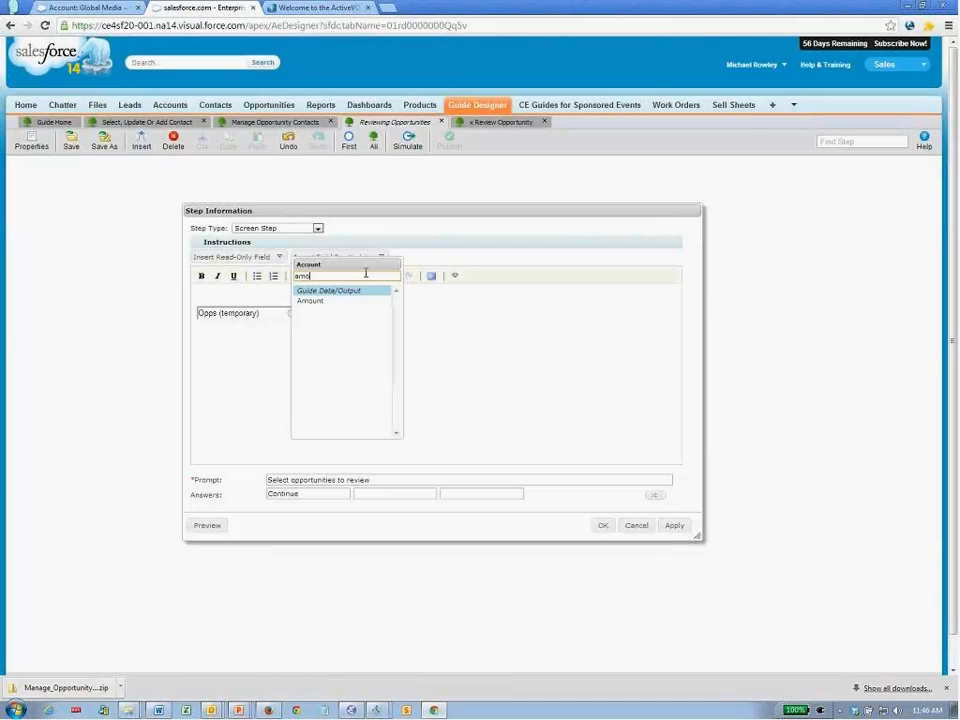
left_click(322, 302)
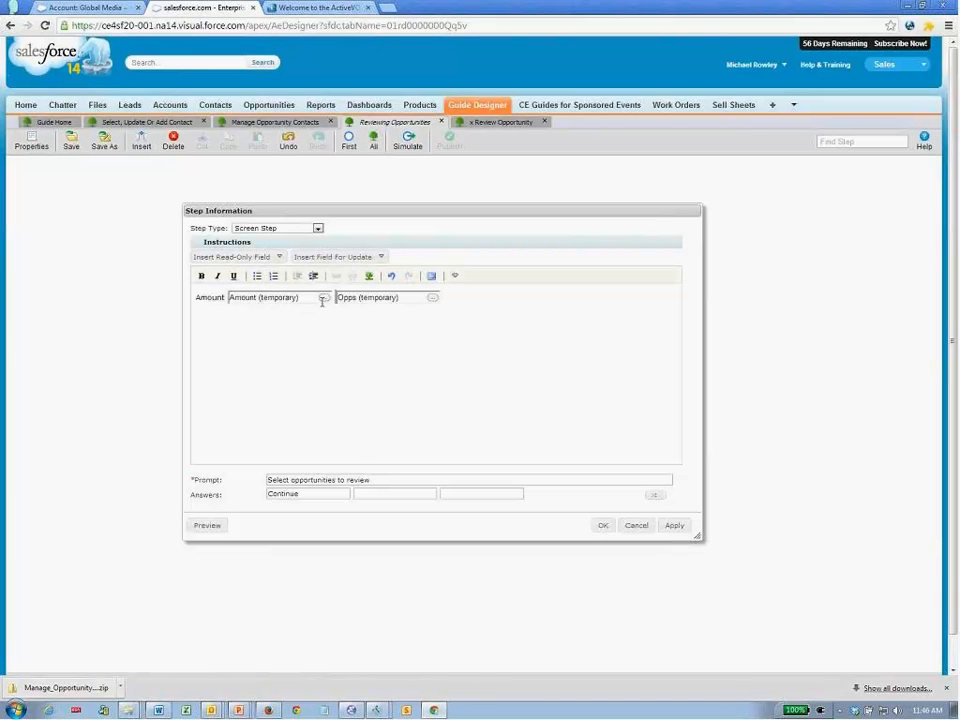
key("Return")
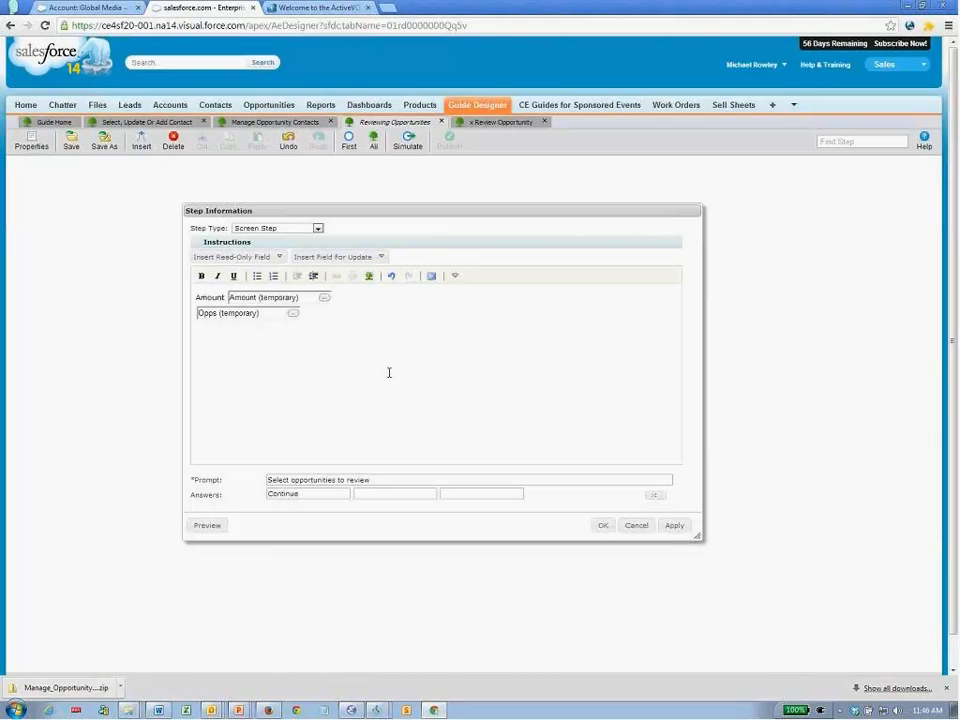
- Label the Amount field 'Amount >' and check the step in preview
left_click(229, 297)
type(">")
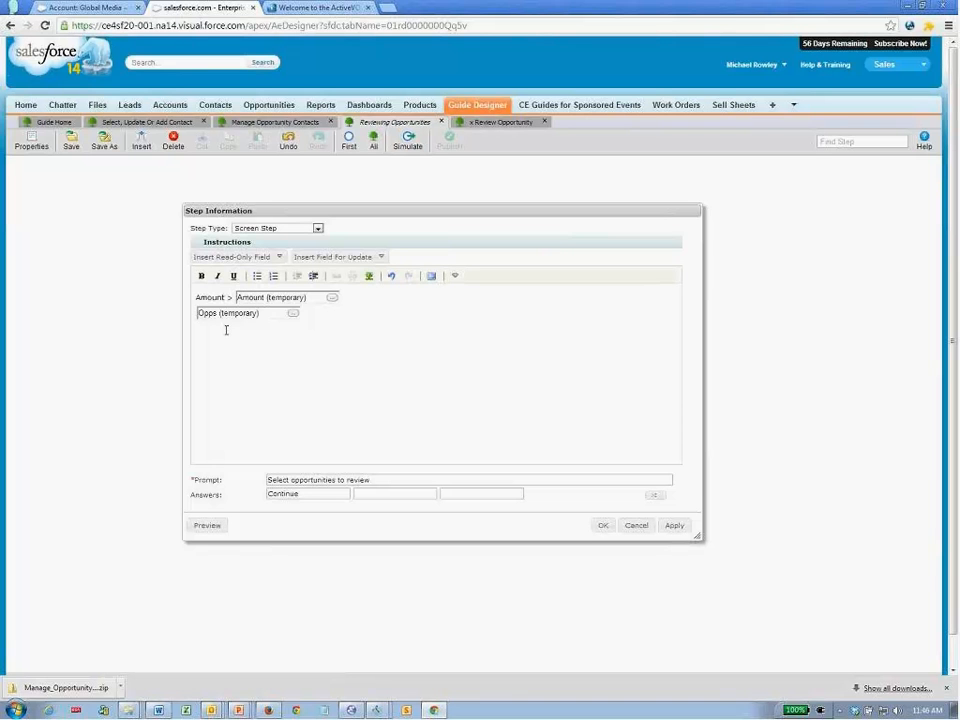
left_click(208, 527)
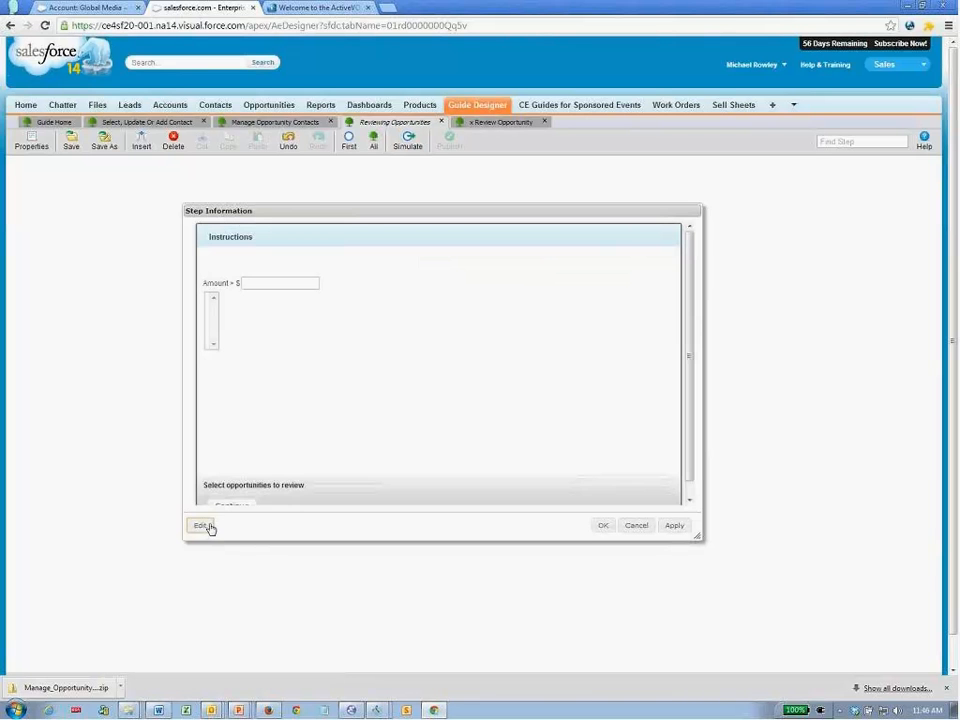
left_click(203, 529)
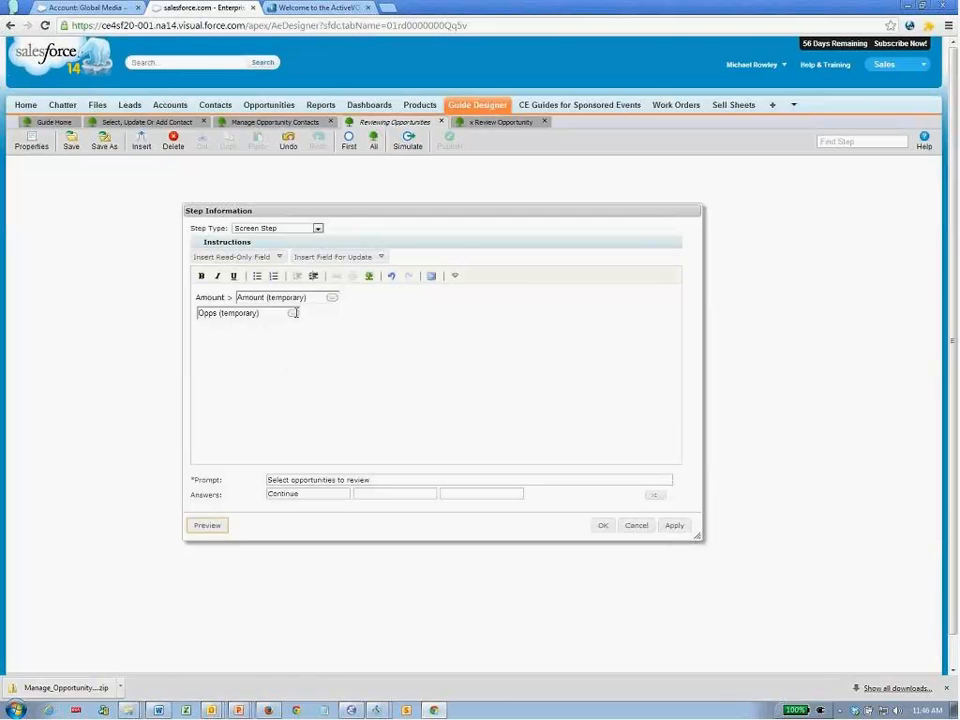
- Add Name, Amount and Close Date as display columns of the Opps table
left_click(294, 313)
left_click(368, 331)
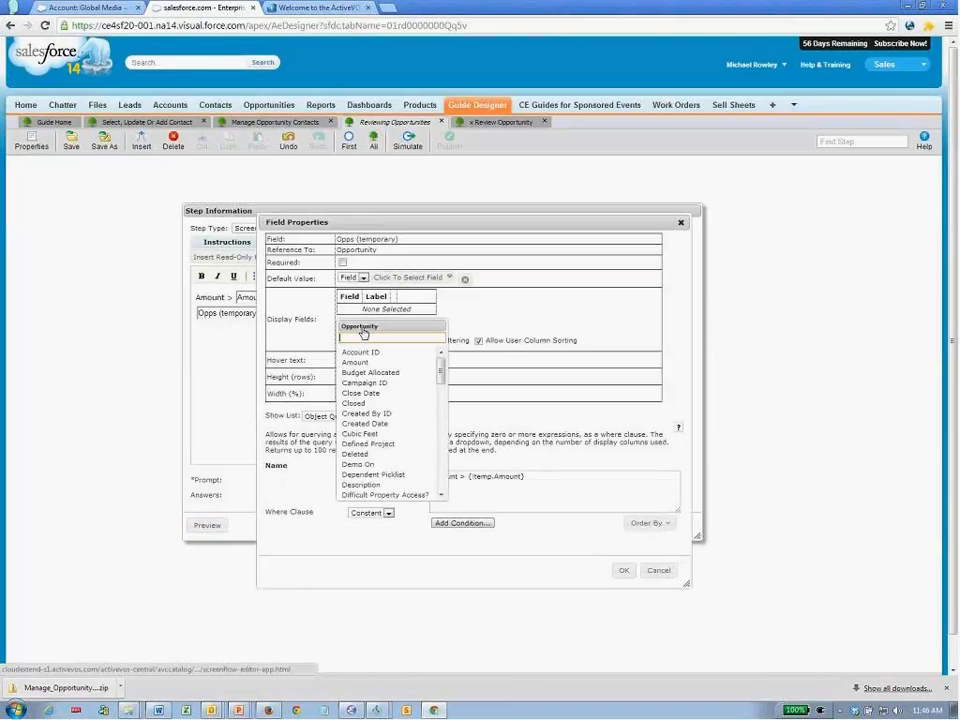
type("name")
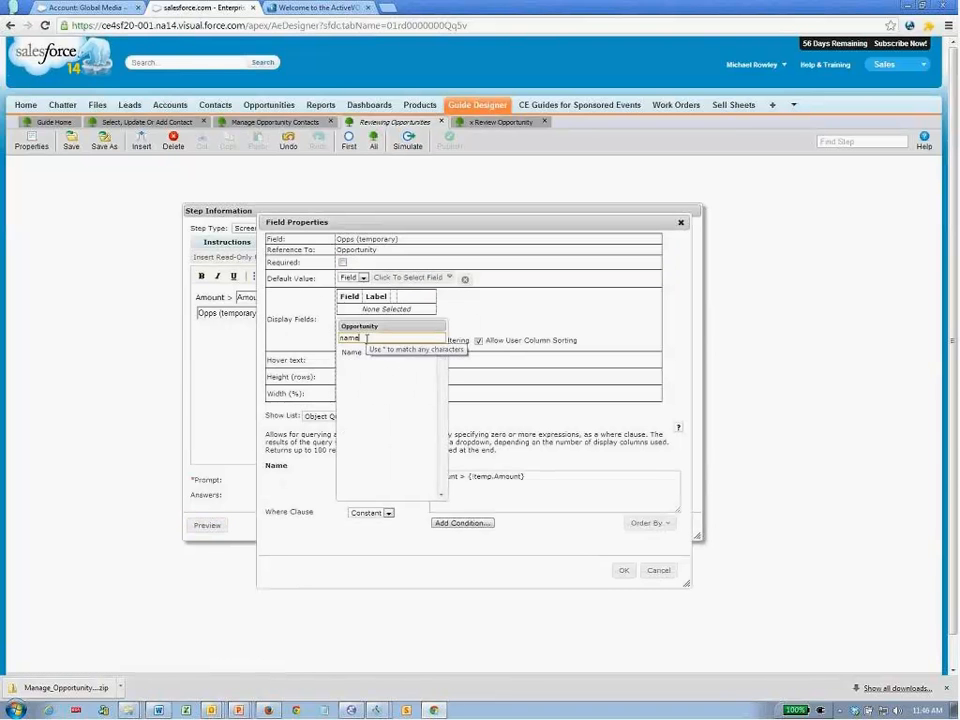
left_click(357, 354)
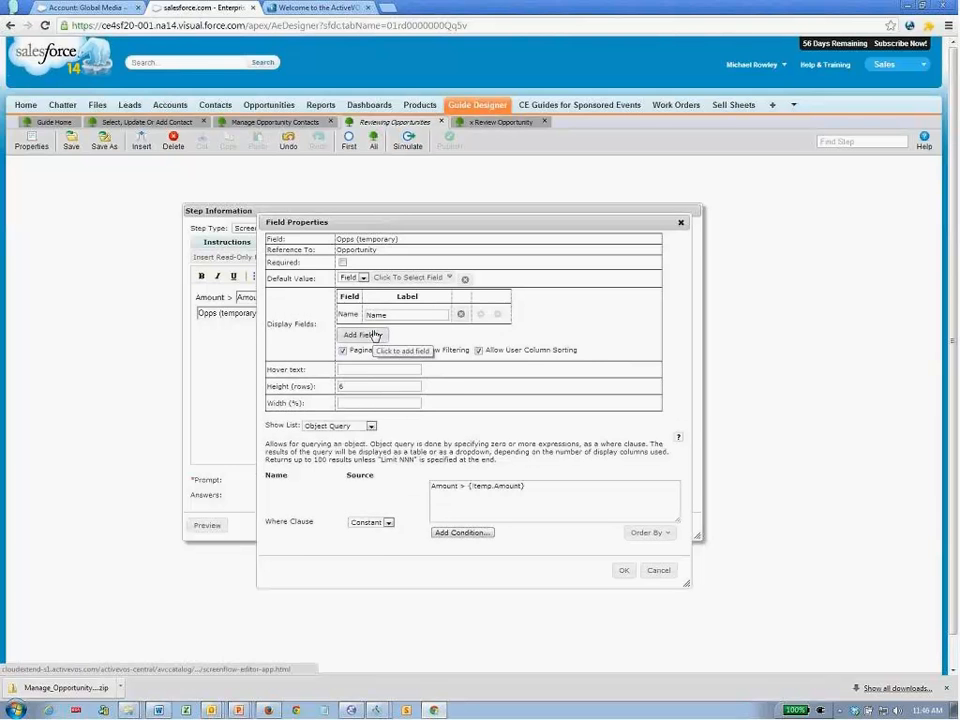
left_click(376, 334)
left_click(372, 372)
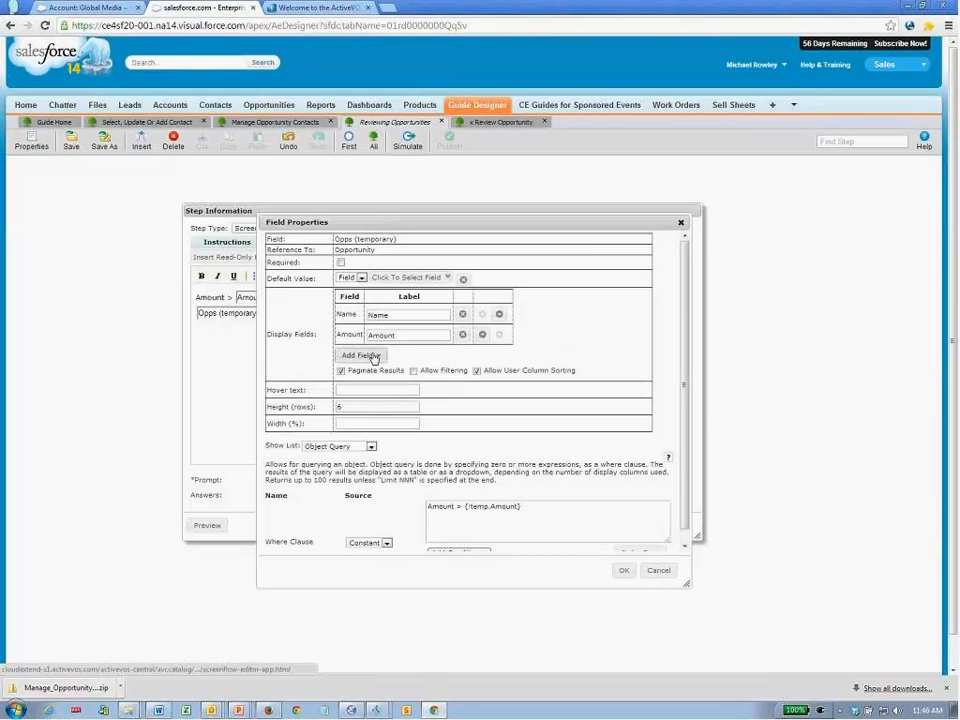
left_click(373, 358)
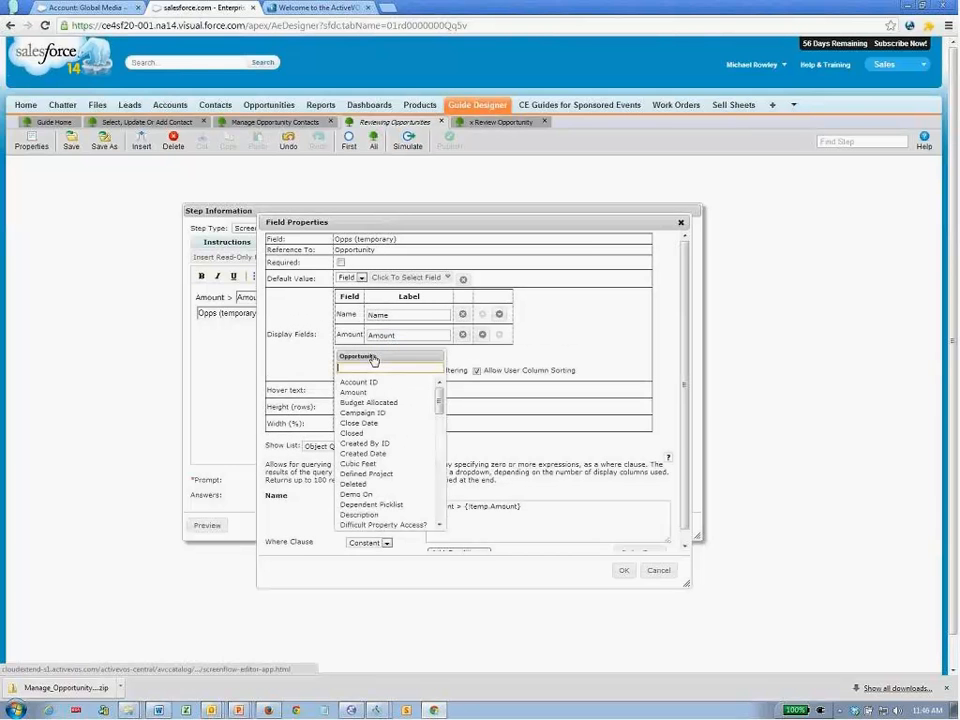
left_click(362, 423)
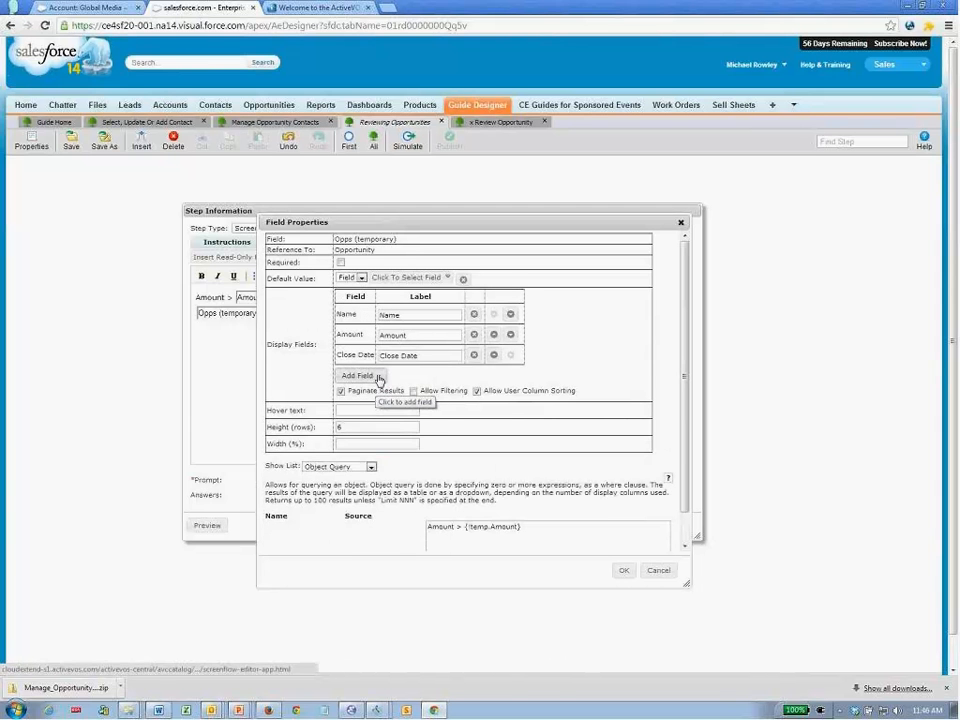
- Add the owner's Full Name as a fourth Opps table column
left_click(378, 376)
left_click(376, 388)
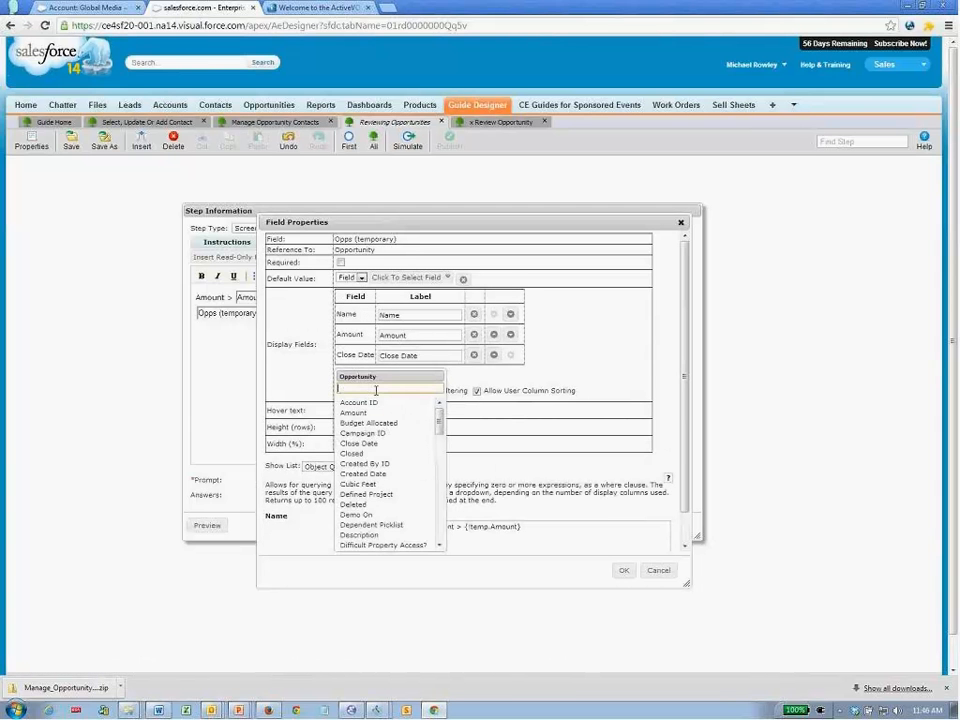
type("Ow")
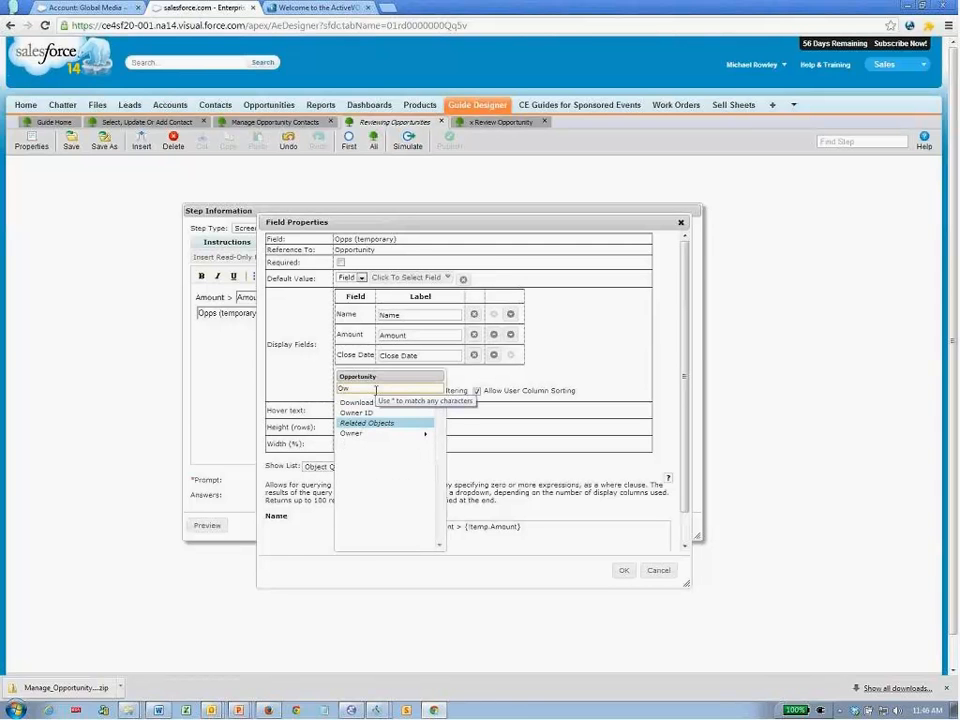
left_click(377, 436)
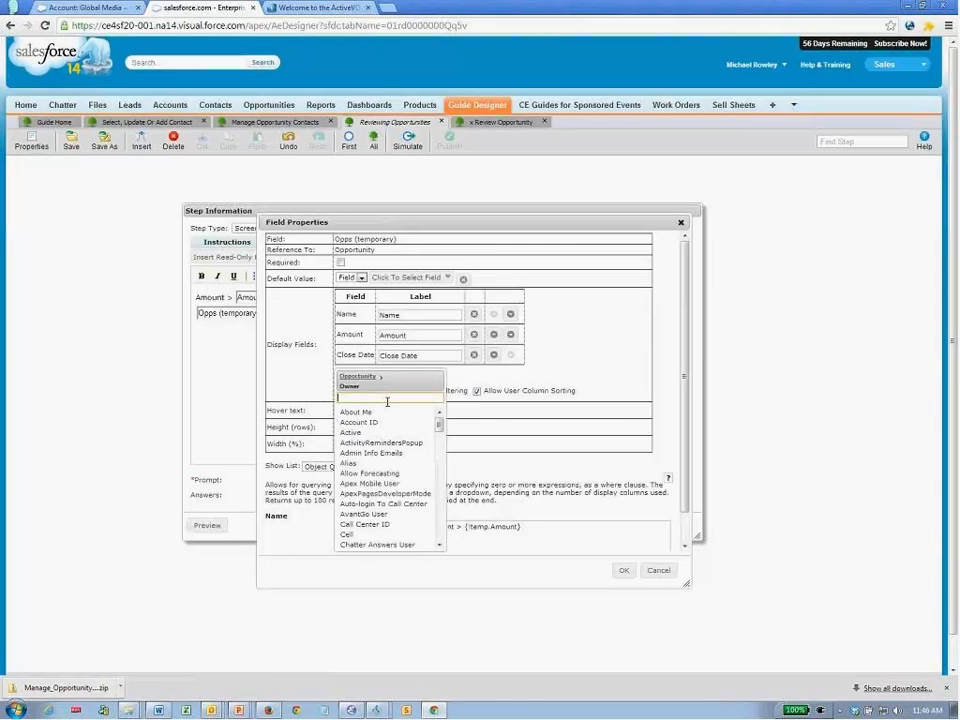
type("full")
left_click(360, 411)
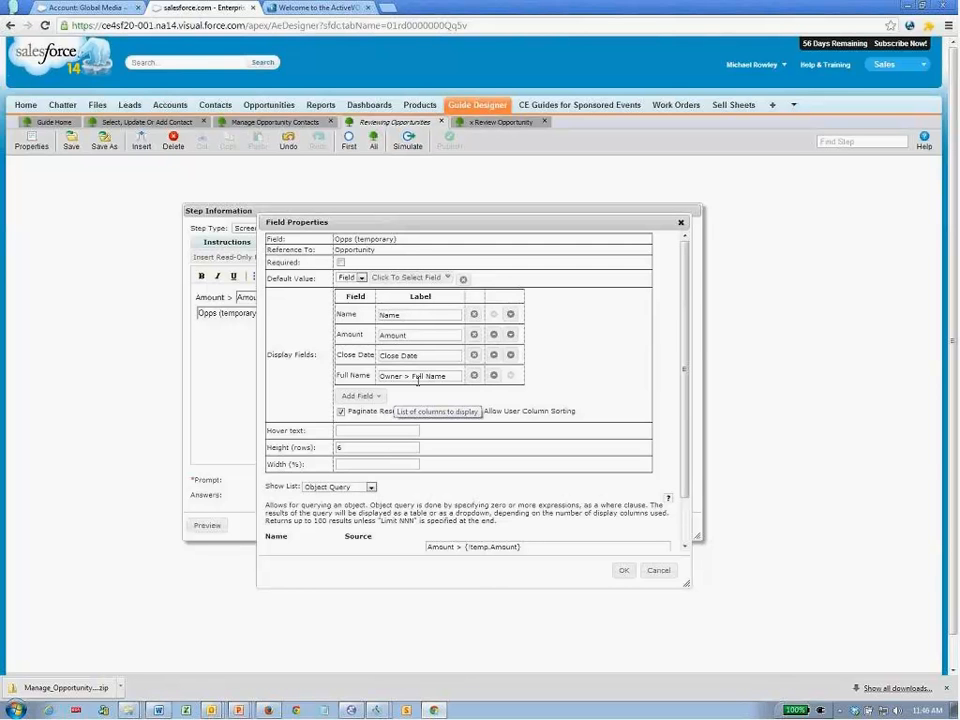
- Shorten the new column label to 'Owner', confirm, and preview the table
left_click_drag(452, 378, 404, 378)
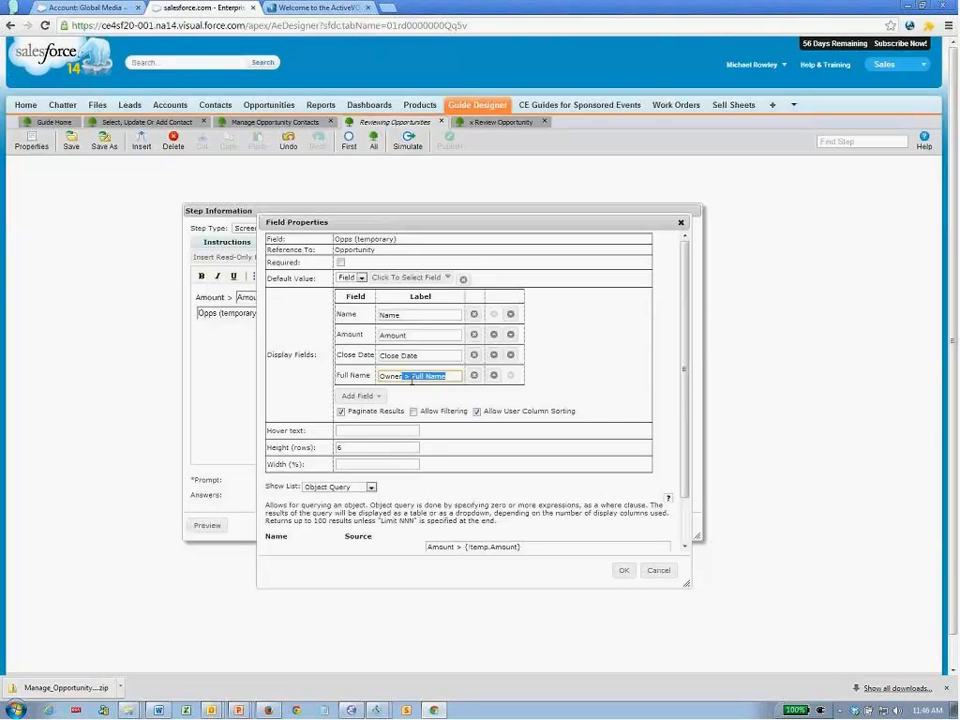
key("BackSpace")
left_click(627, 570)
left_click(203, 527)
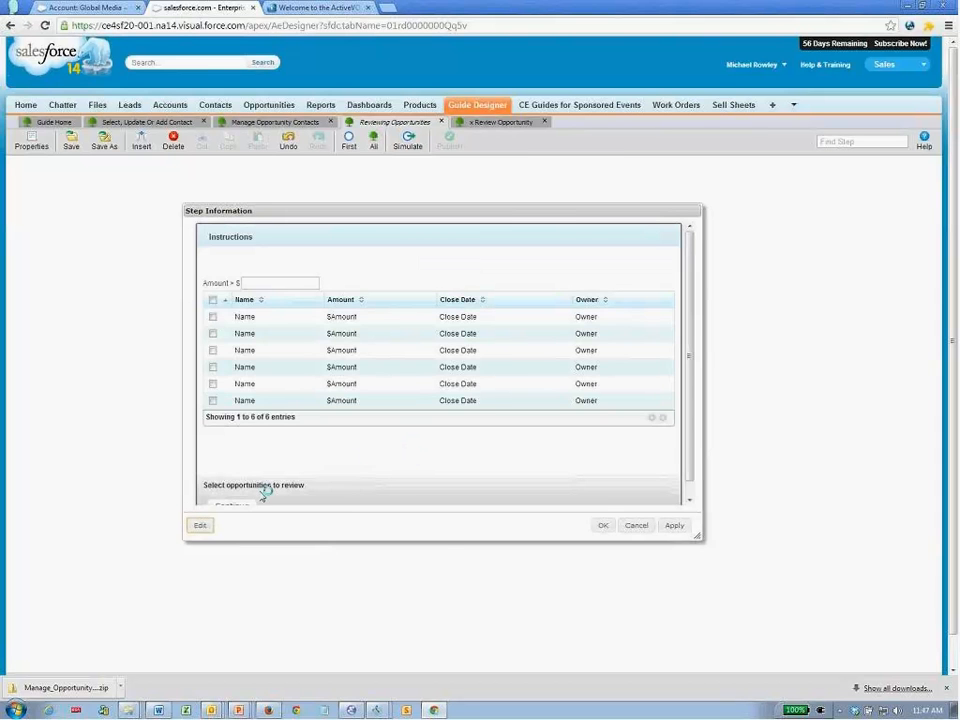
left_click(207, 526)
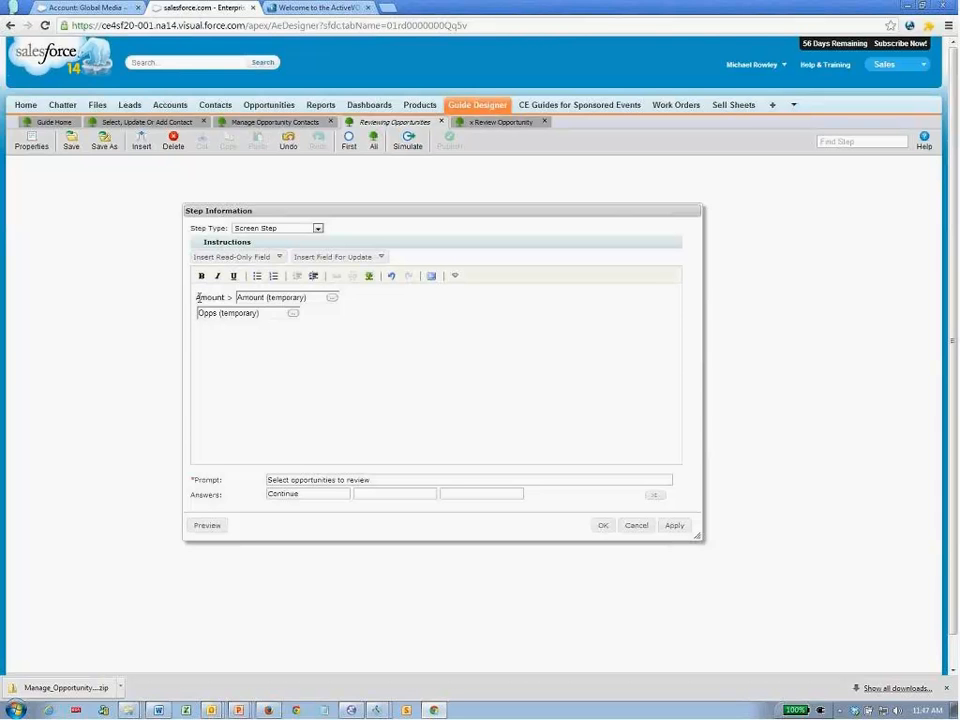
- Finish the screen step and insert a new step before End in the flow
left_click(198, 298)
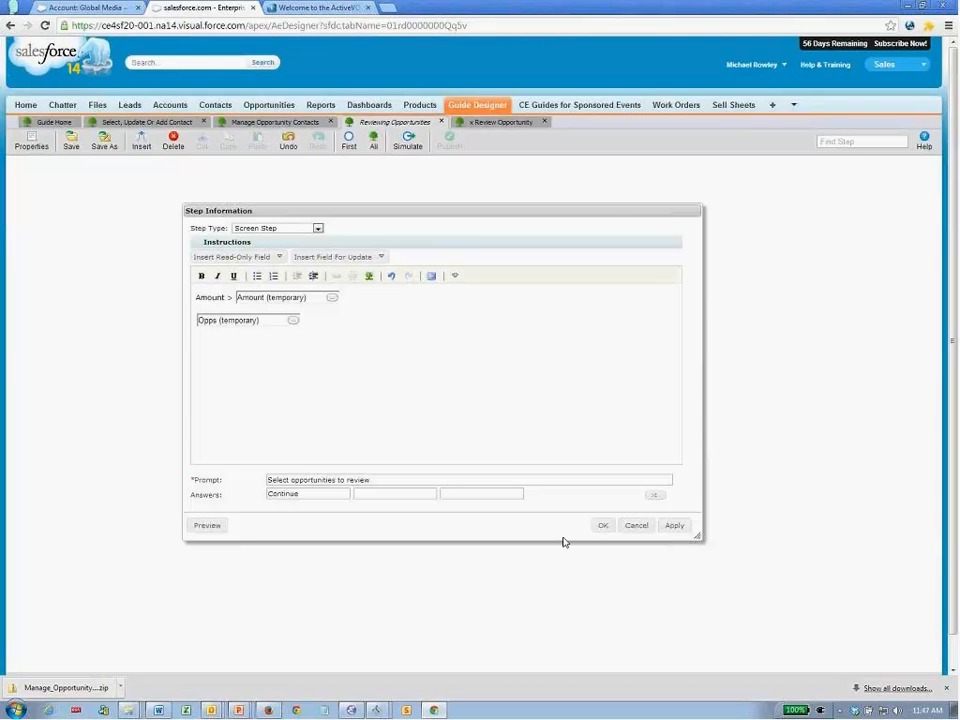
left_click(601, 526)
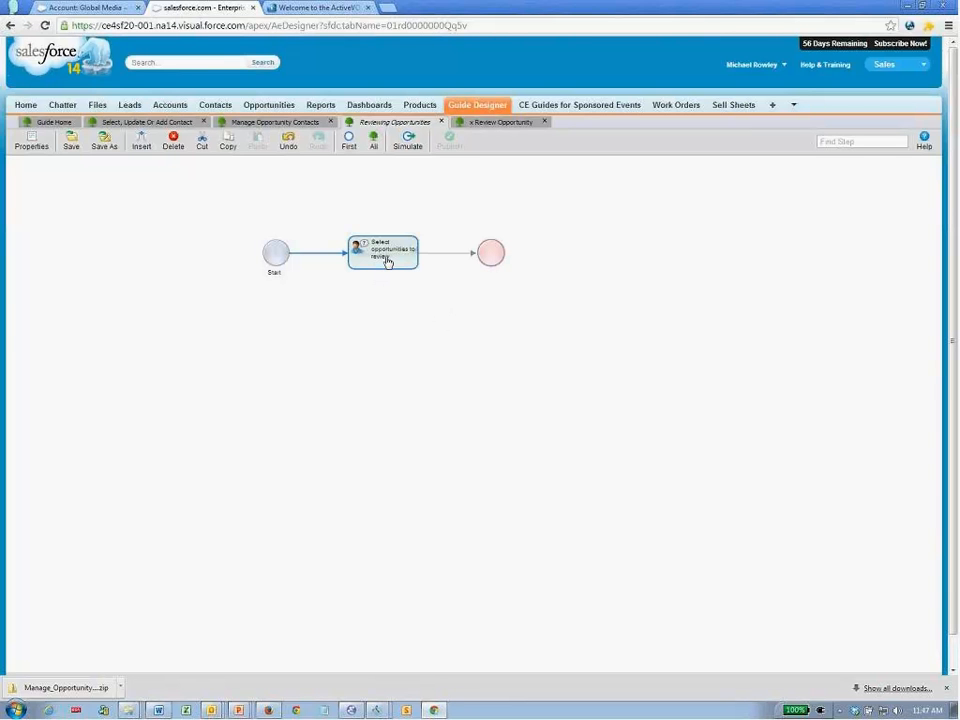
left_click(499, 253)
left_click(143, 145)
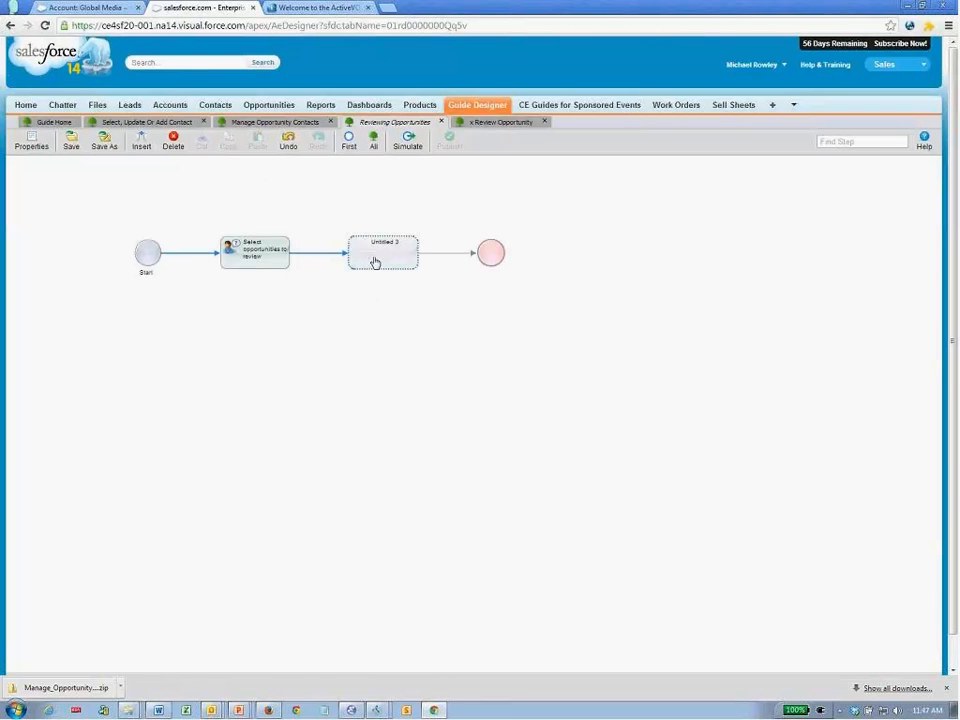
- Make the new step an Embedded Guide Step using x Review Opportunity
double_click(375, 263)
left_click(317, 228)
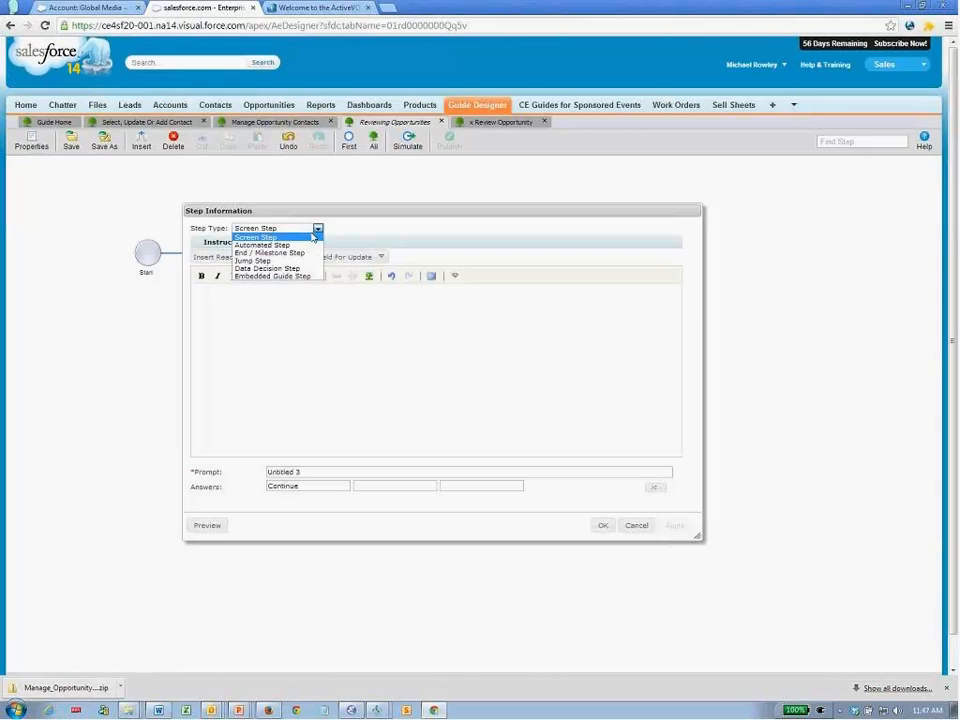
left_click(297, 276)
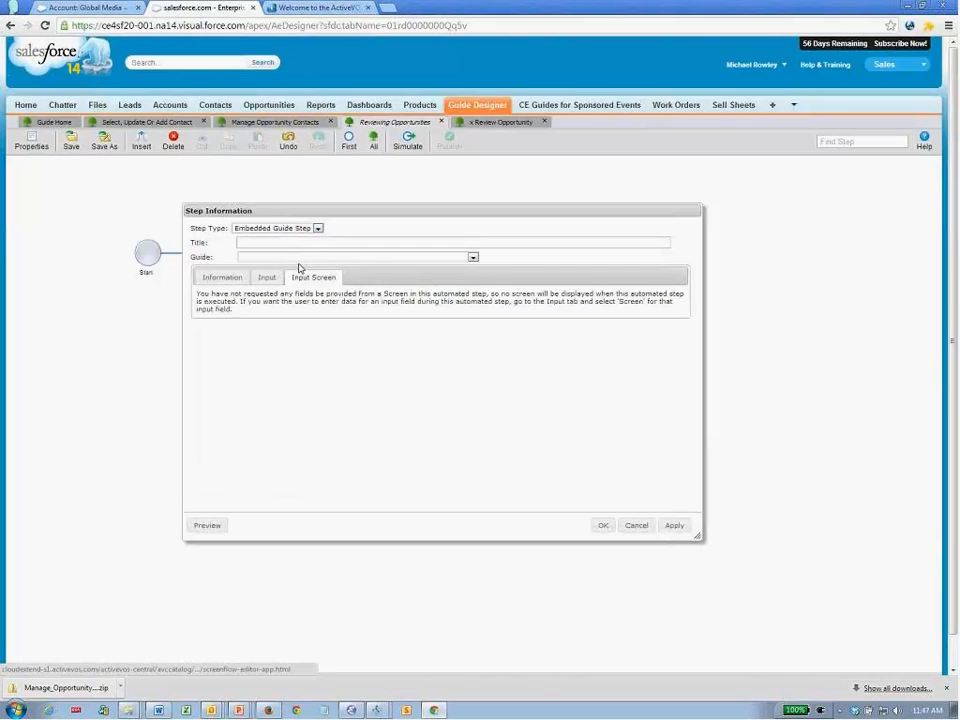
left_click(301, 259)
key("x")
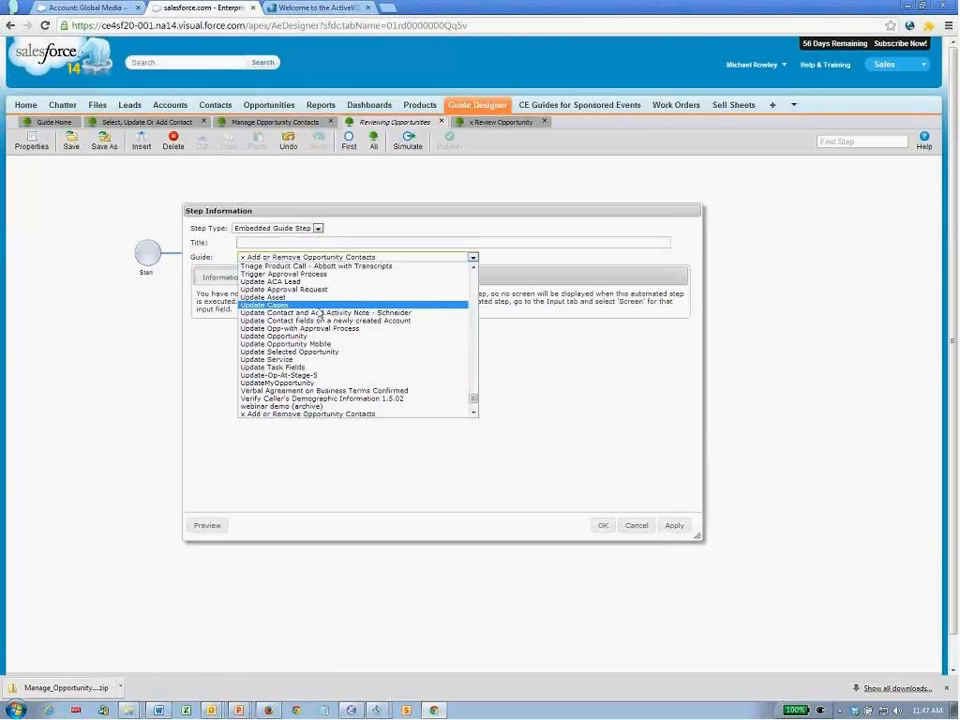
scroll(320, 315, "down", 2)
left_click(312, 393)
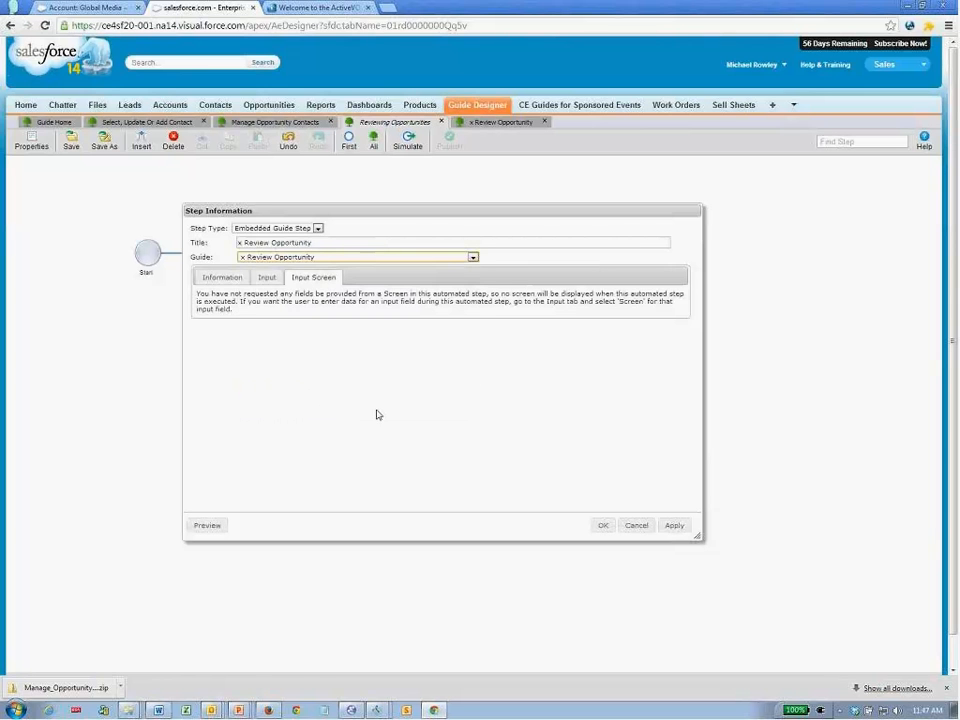
- Run the embedded guide on each object in the Opps list
left_click(237, 277)
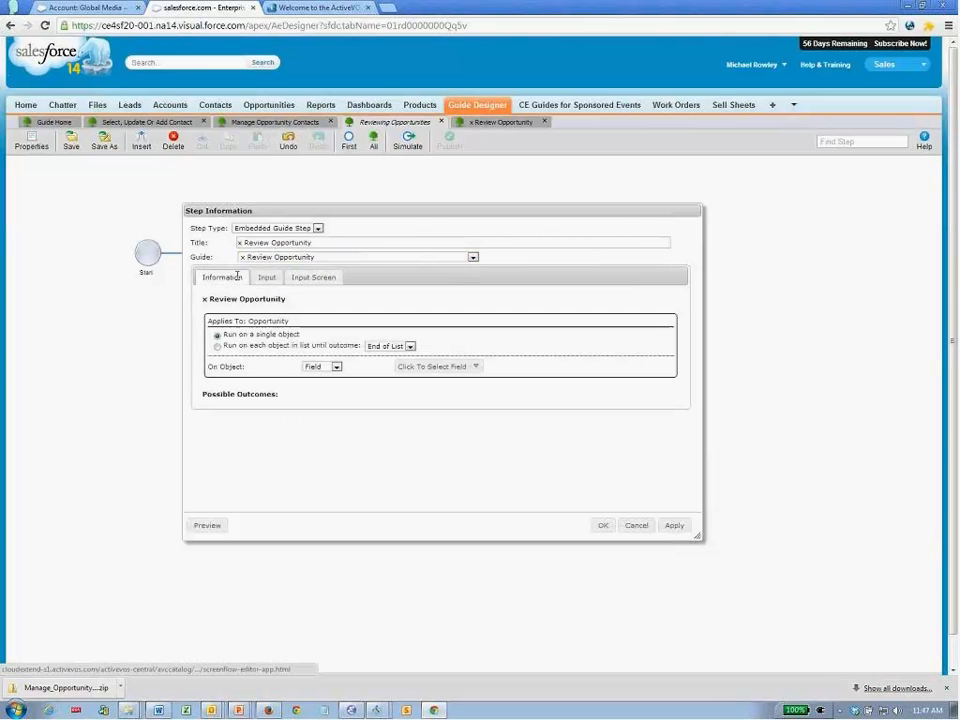
left_click(218, 348)
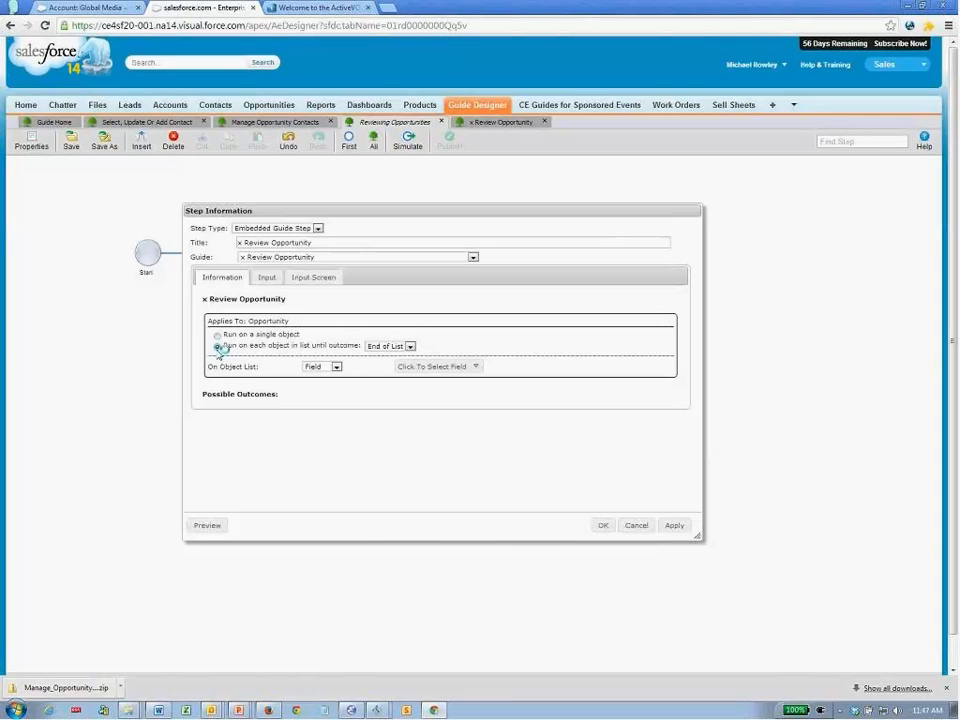
left_click(409, 371)
left_click(420, 399)
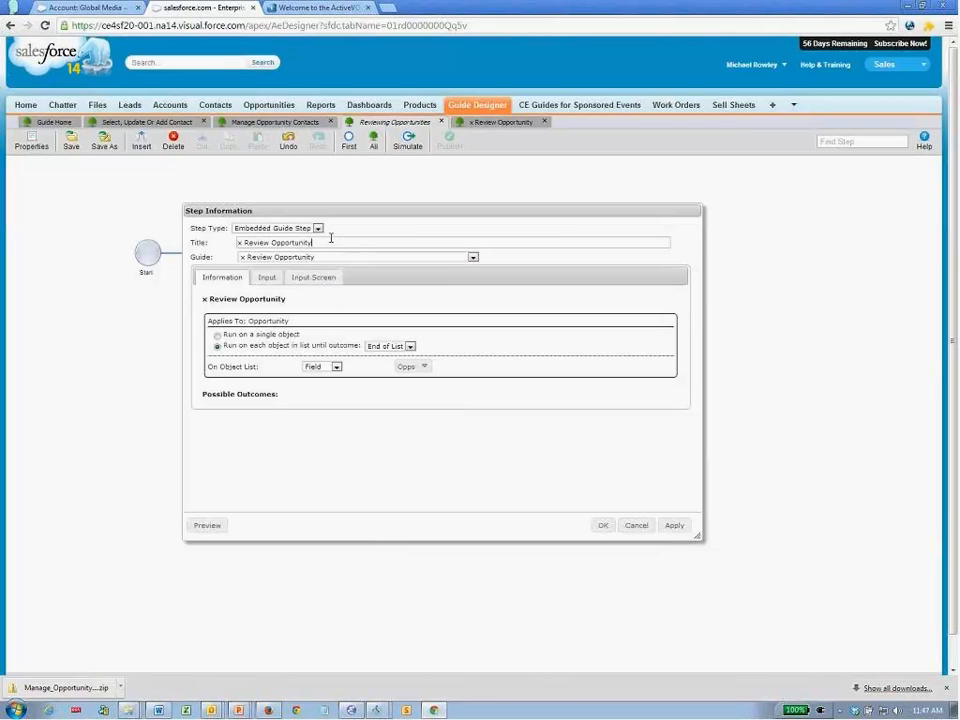
- Retitle the step 'Review Opportunities', confirm it, and save the guide
left_click(247, 242)
key("BackSpace")
key("BackSpace")
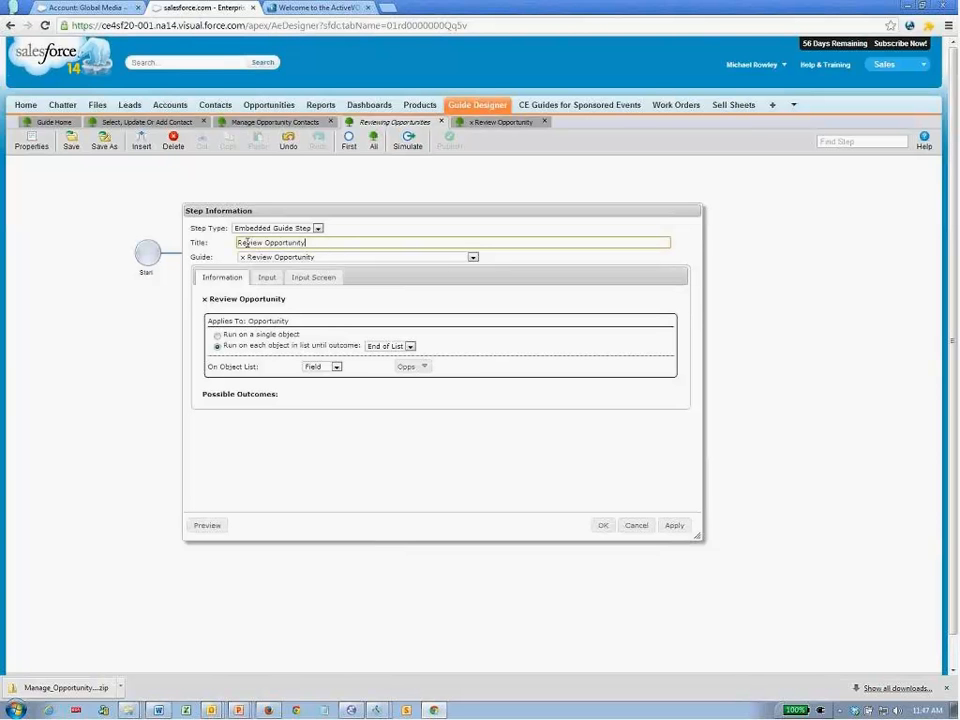
type("ies")
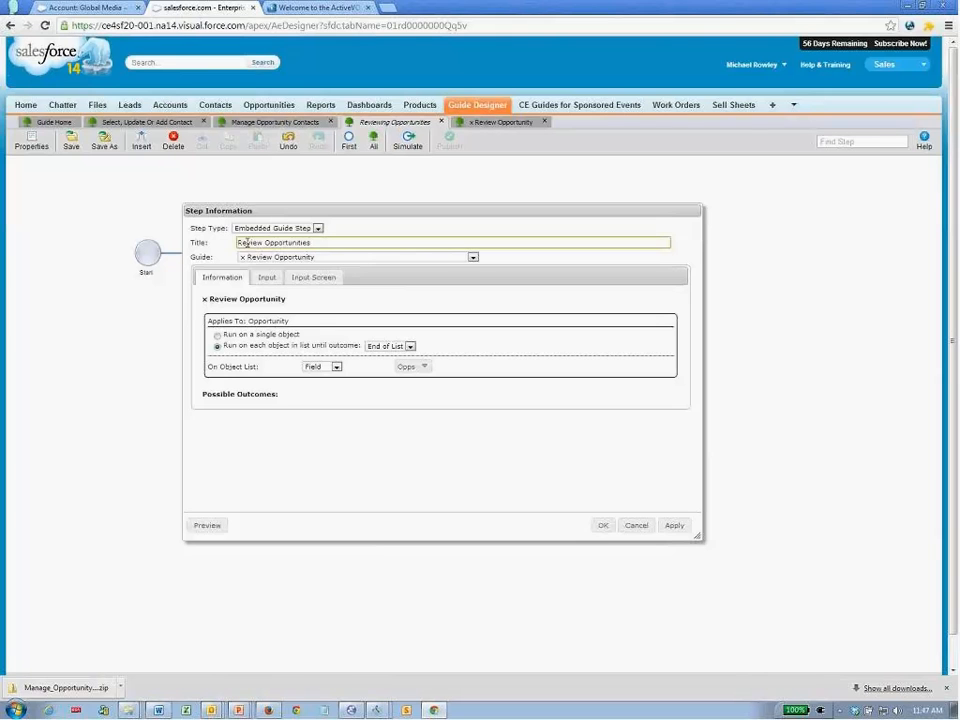
left_click(603, 525)
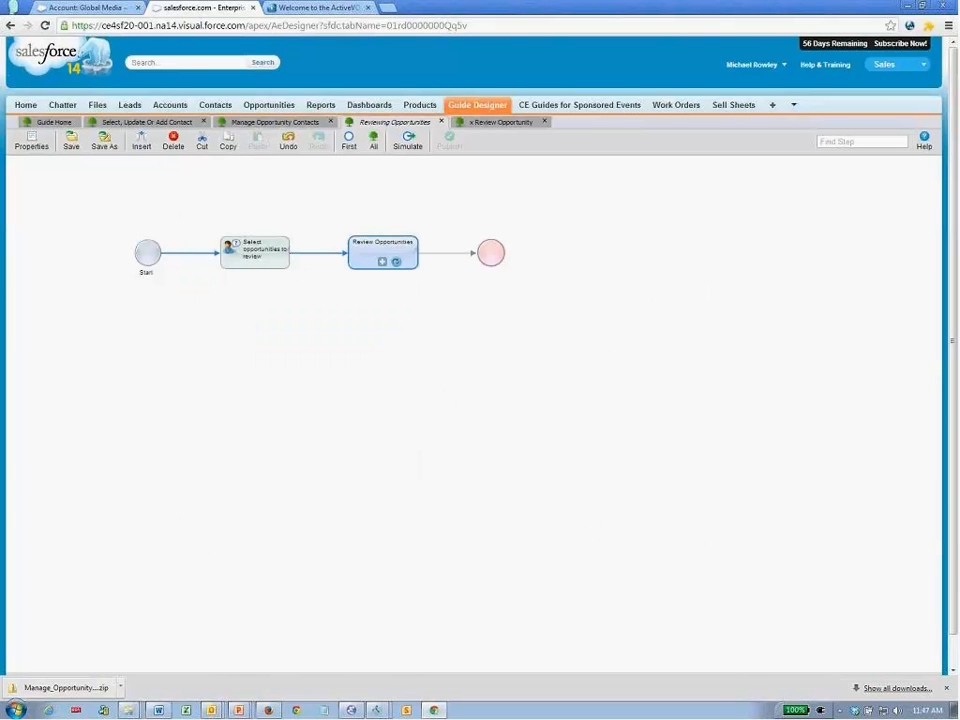
left_click(71, 143)
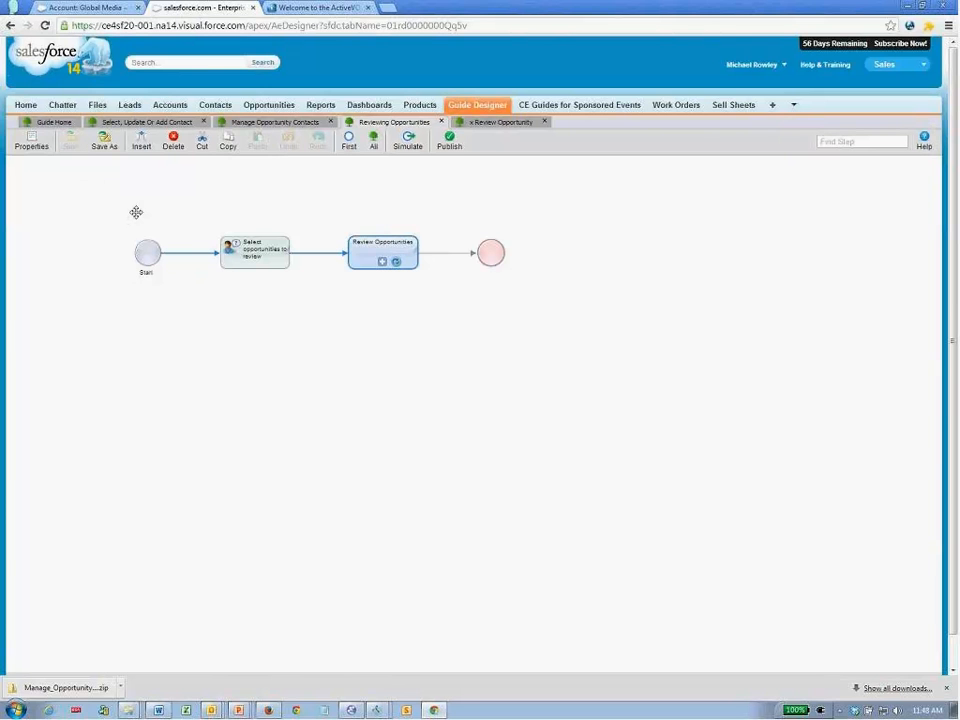
- Set the guide's Applies To object to Home, then save and publish it
left_click(32, 145)
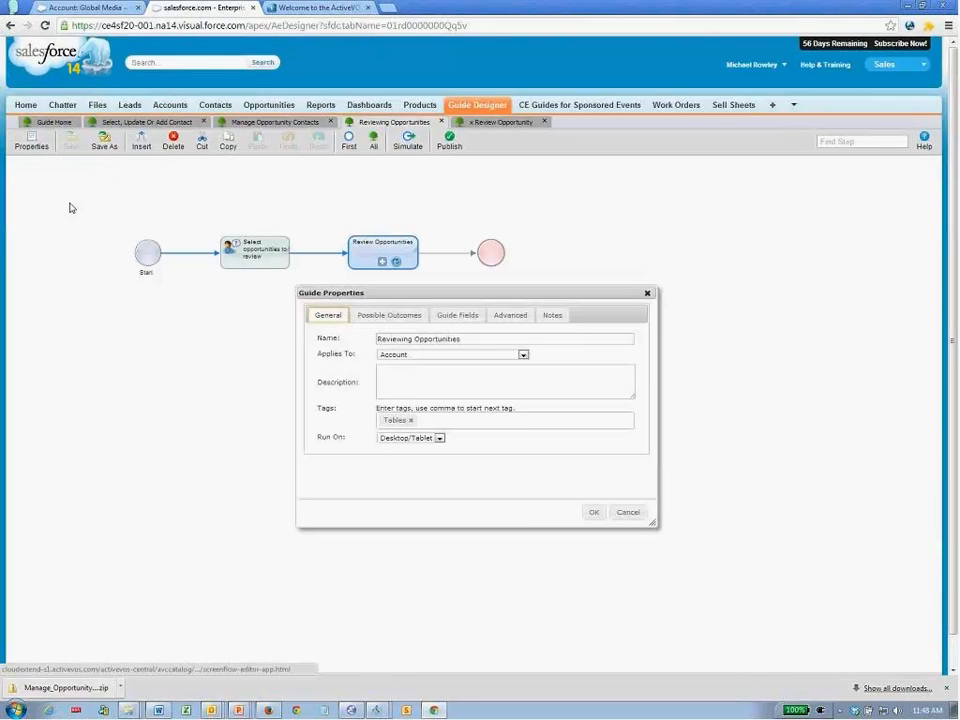
left_click(521, 357)
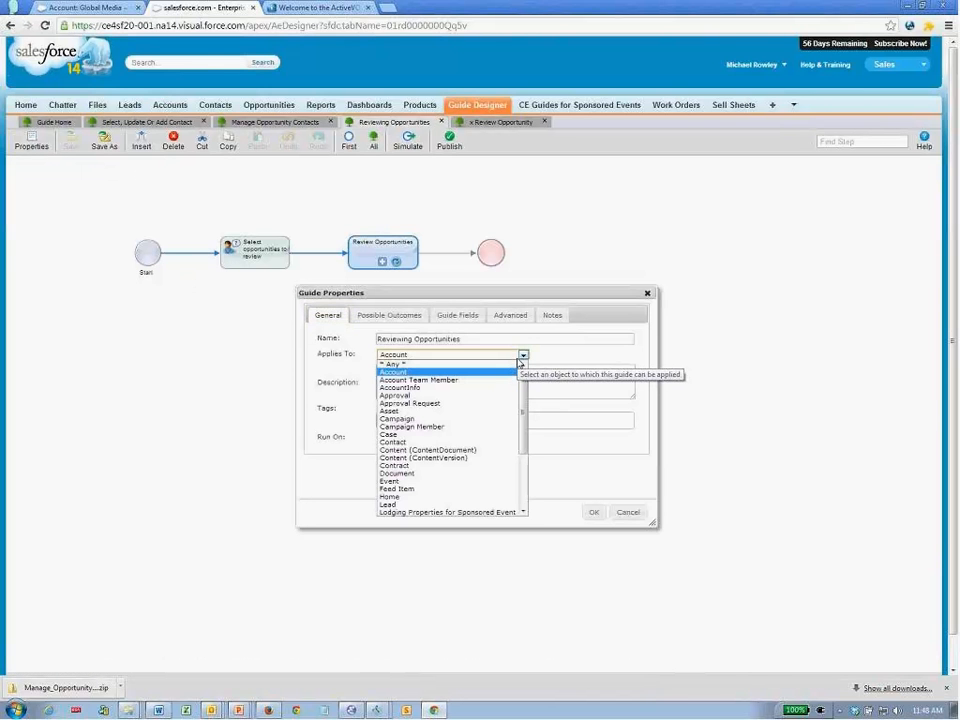
scroll(524, 400, "down", 2)
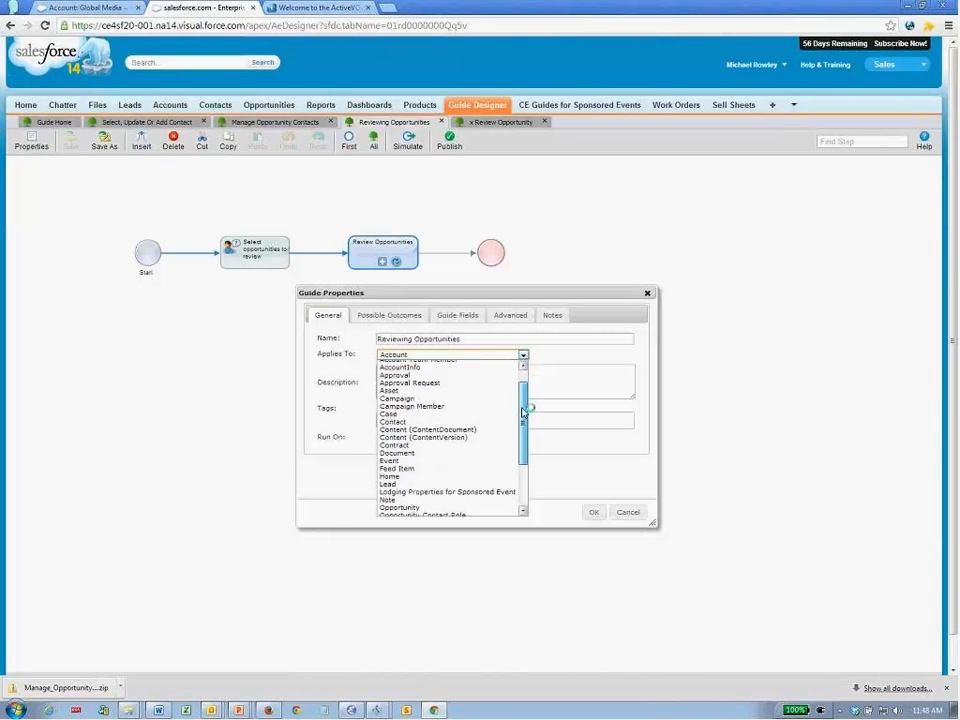
left_click(415, 468)
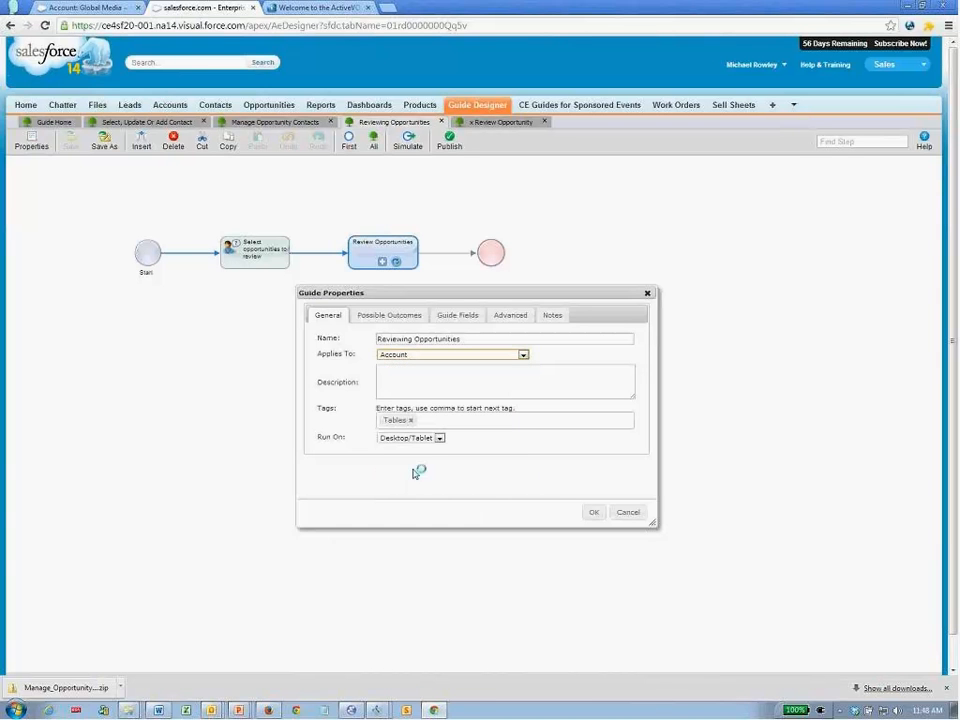
left_click(593, 513)
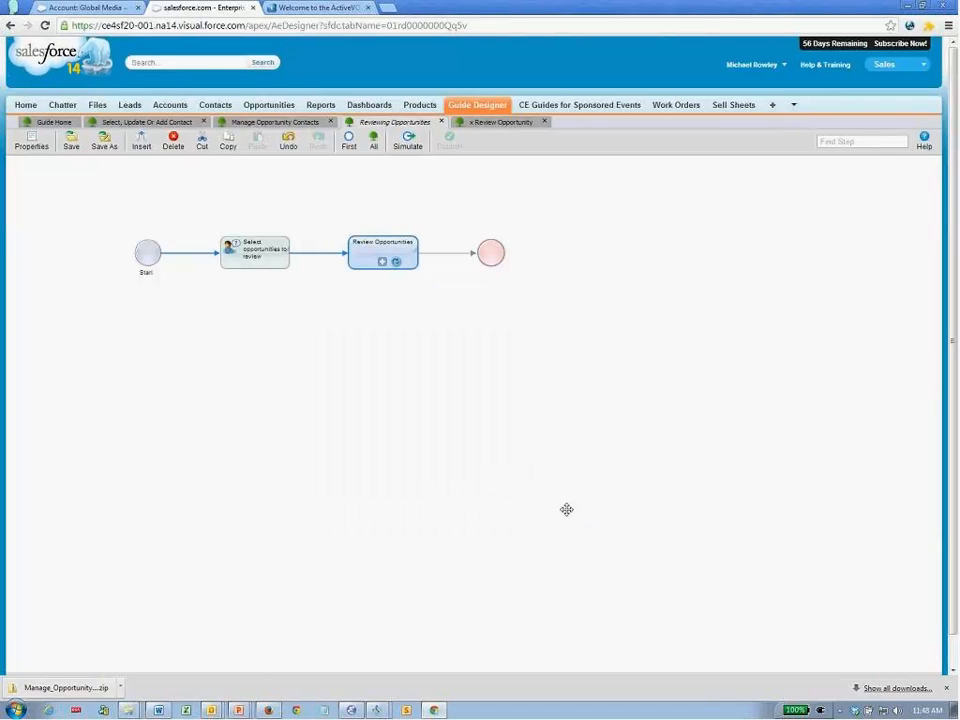
left_click(72, 146)
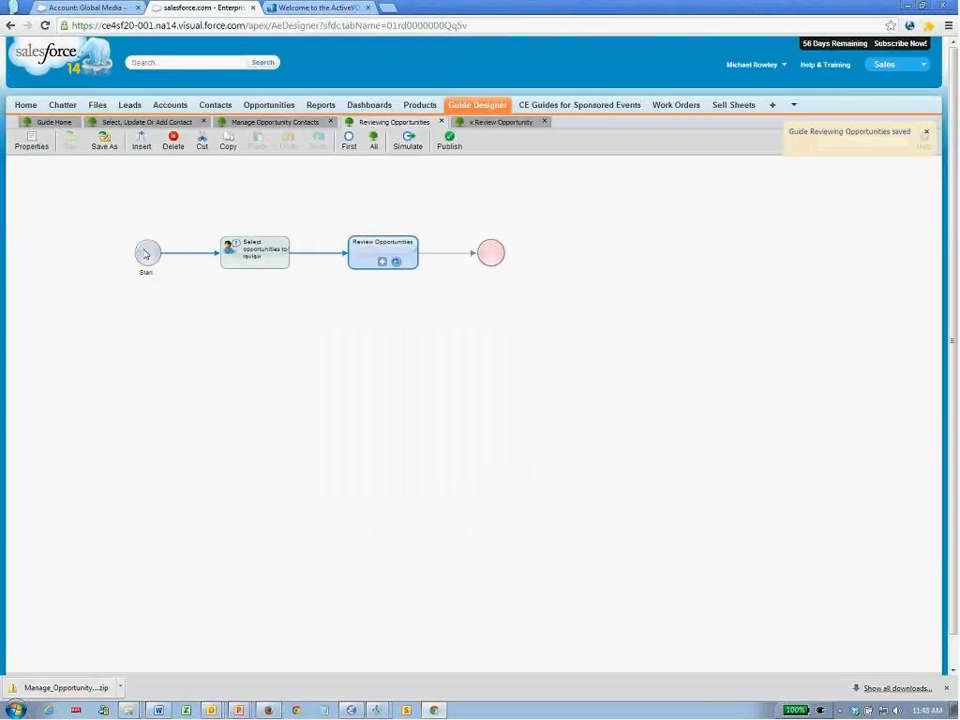
left_click(449, 143)
- Open the Salesforce Home page, republish the guide, and return to Home
left_click(102, 12)
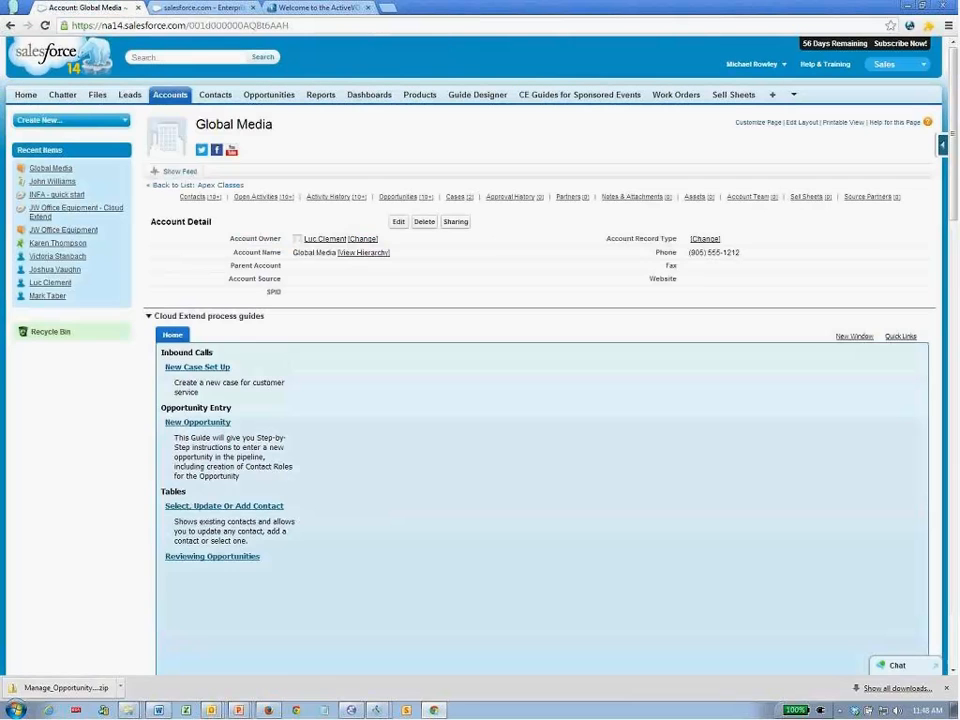
left_click(34, 99)
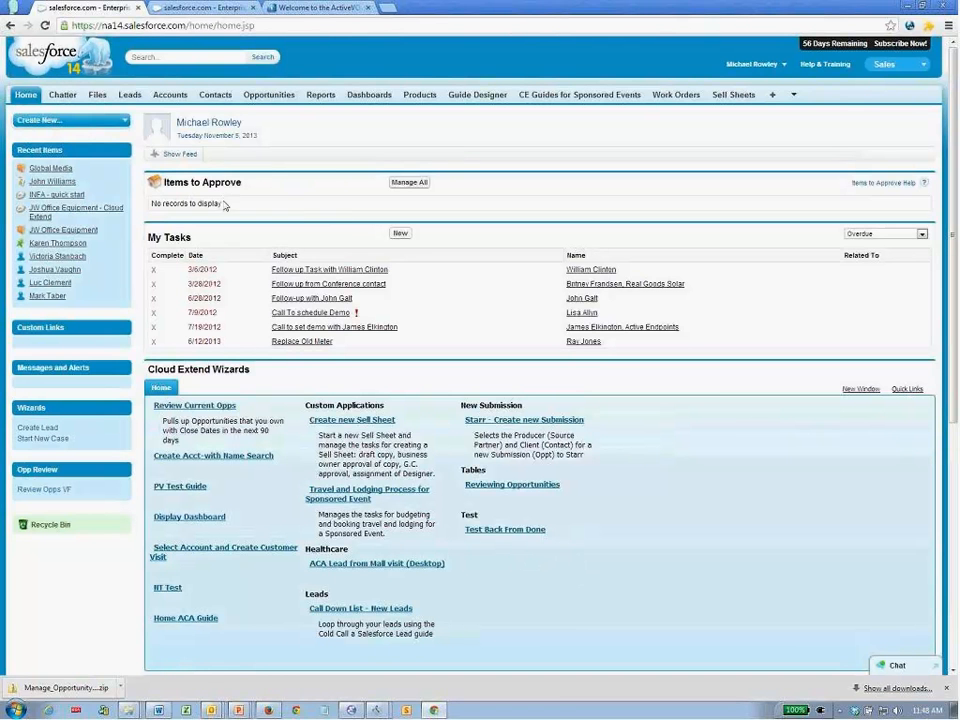
left_click(196, 12)
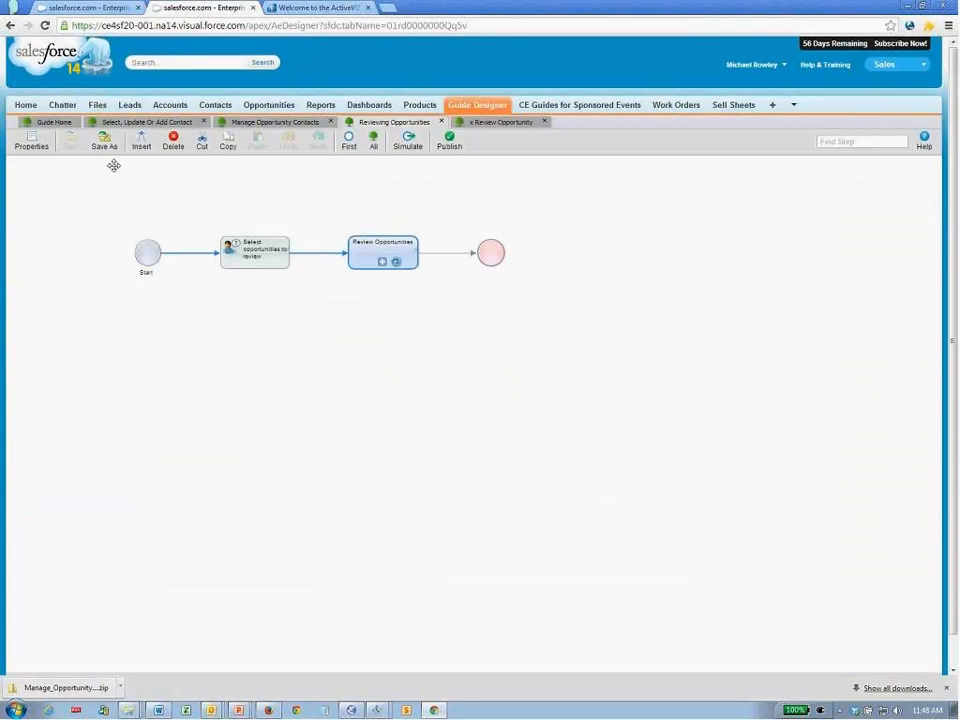
left_click(450, 147)
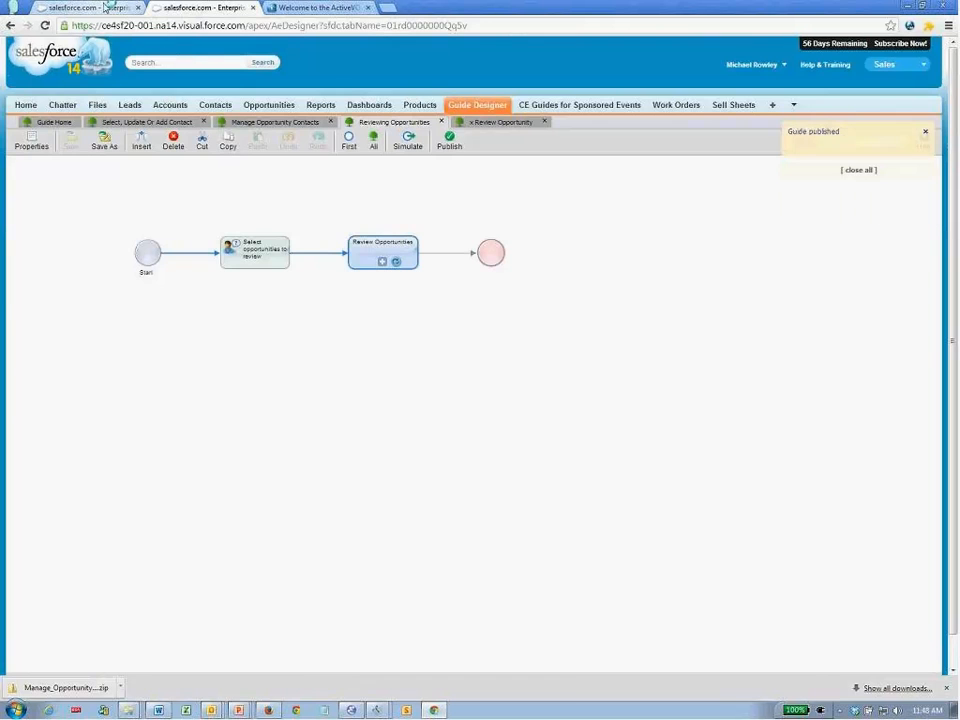
left_click(105, 7)
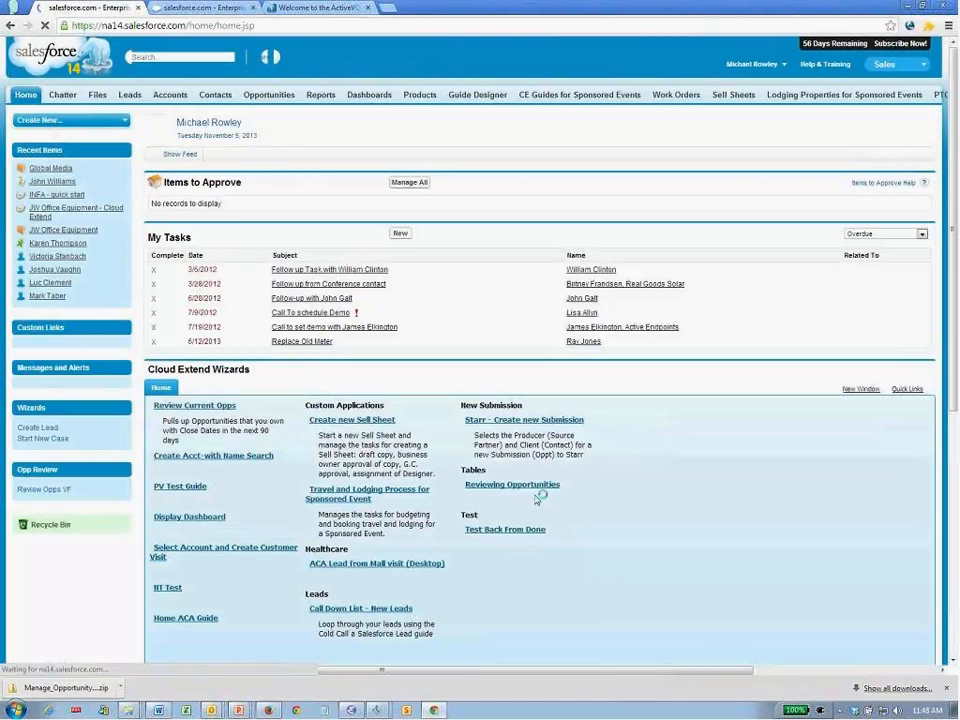
- Launch Reviewing Opportunities on Home and filter opportunities to Amount above 100000
left_click(533, 489)
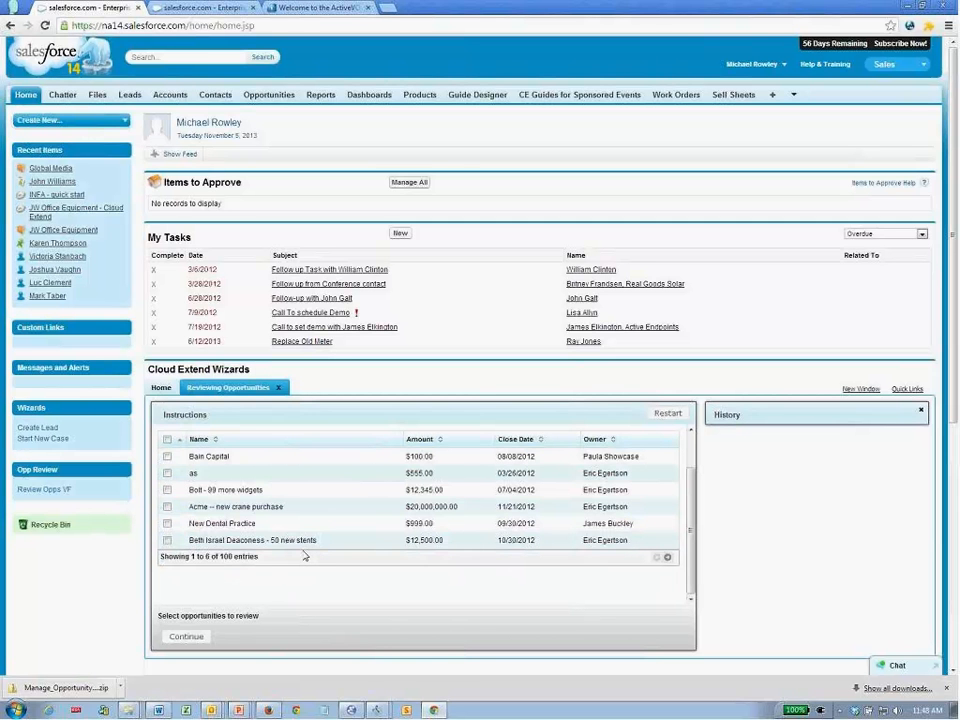
mouse_move(231, 557)
left_mouse_down()
mouse_move(215, 560)
mouse_move(224, 560)
left_mouse_up()
scroll(223, 560, "up", 1)
left_click_drag(213, 463, 187, 461)
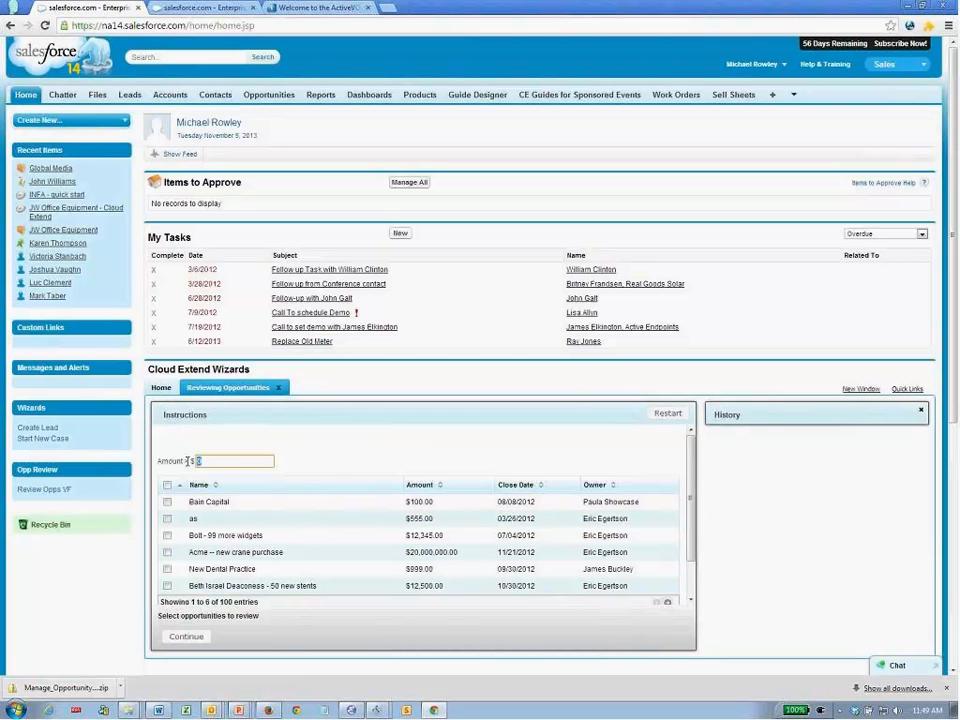
type("100000")
key("Tab")
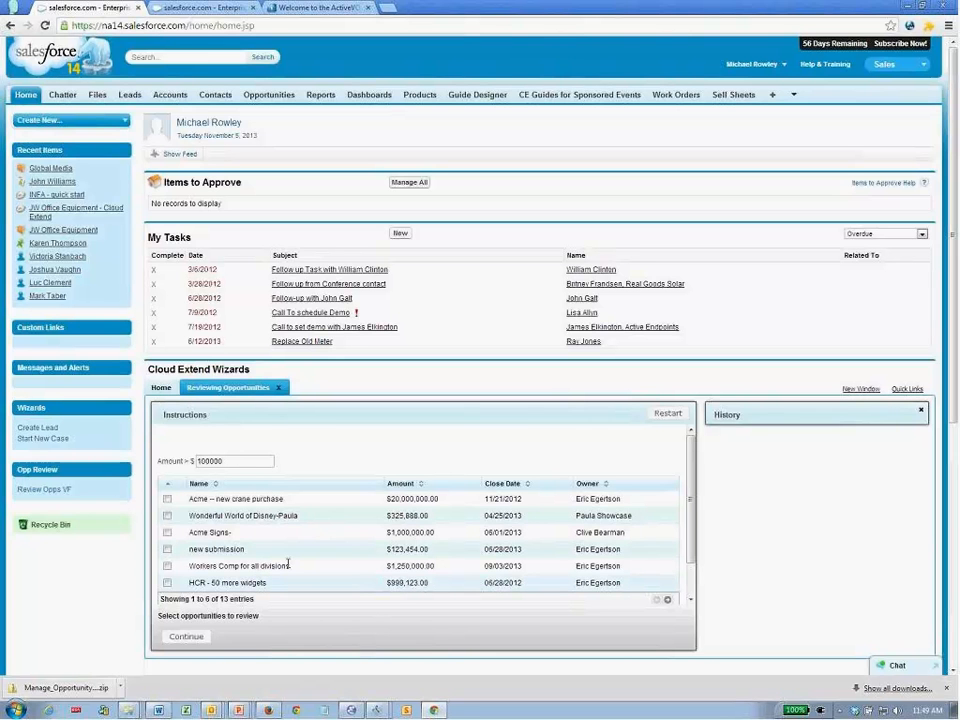
- Select Wonderful World of Disney-Paula and Acme Signs- for review, continue, then return to the designer
left_click(167, 515)
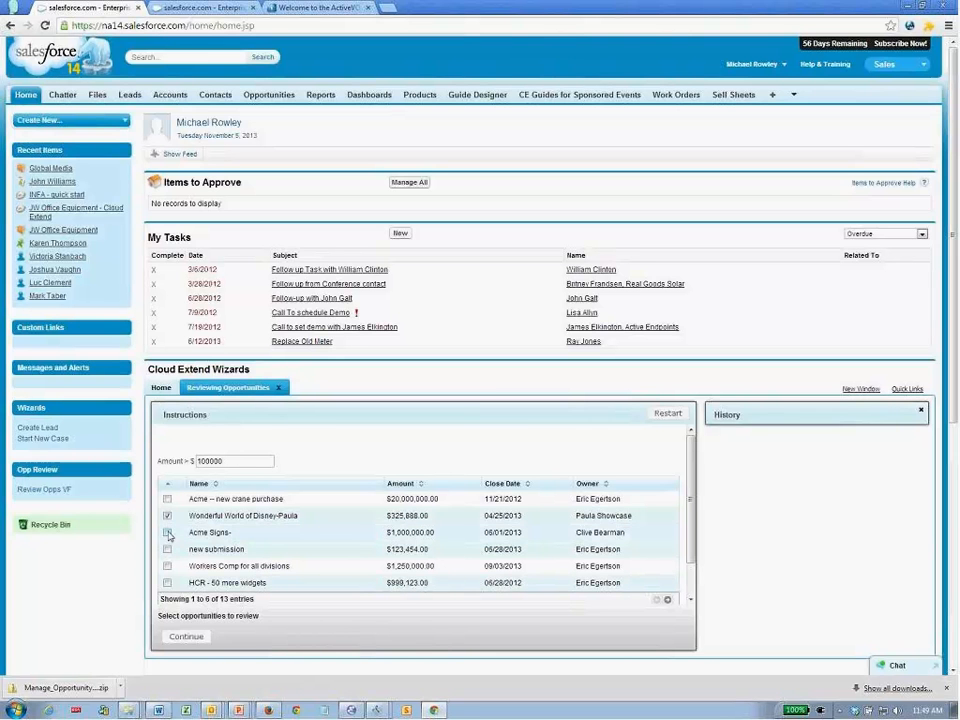
left_click(167, 532)
left_click(192, 637)
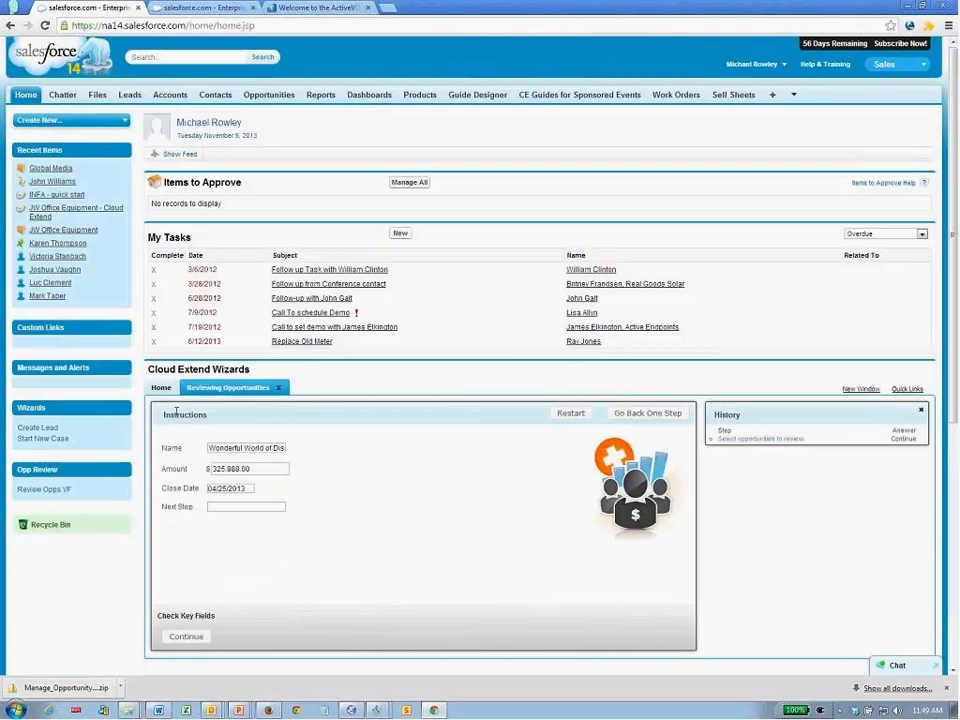
left_click(192, 8)
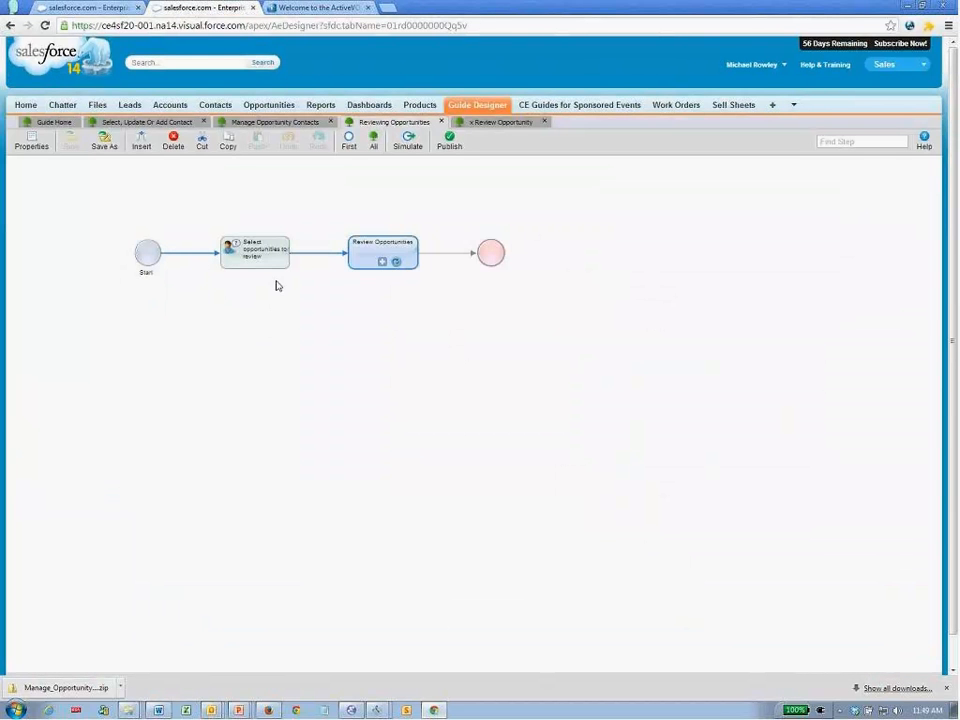
- Delete the blank first instruction line in the Select opportunities to review step
left_click_drag(268, 264, 397, 500)
double_click(386, 265)
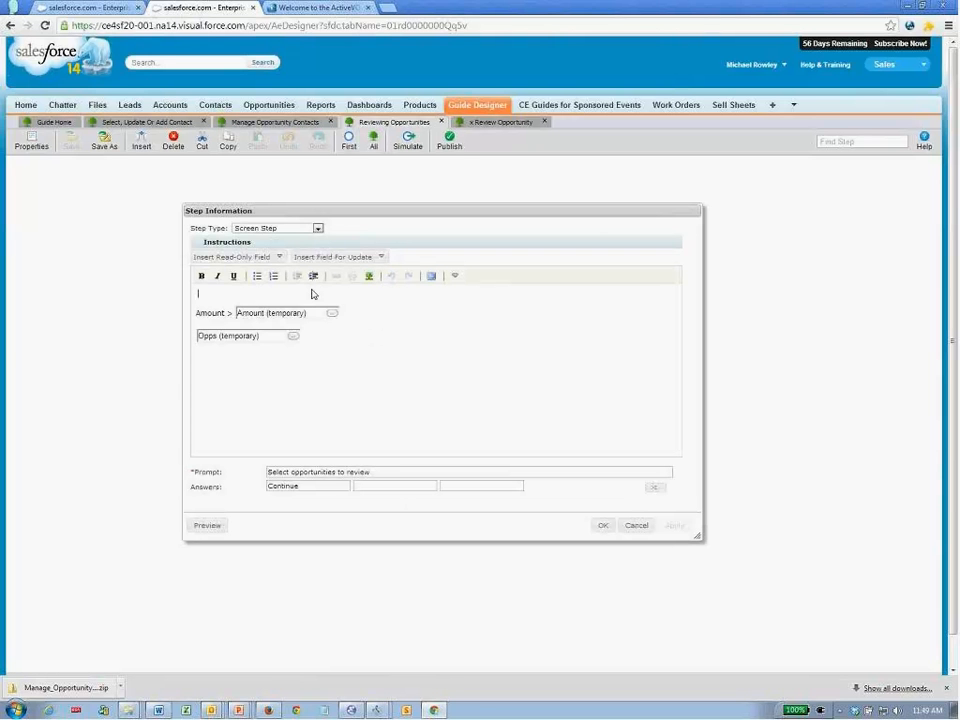
key("Delete")
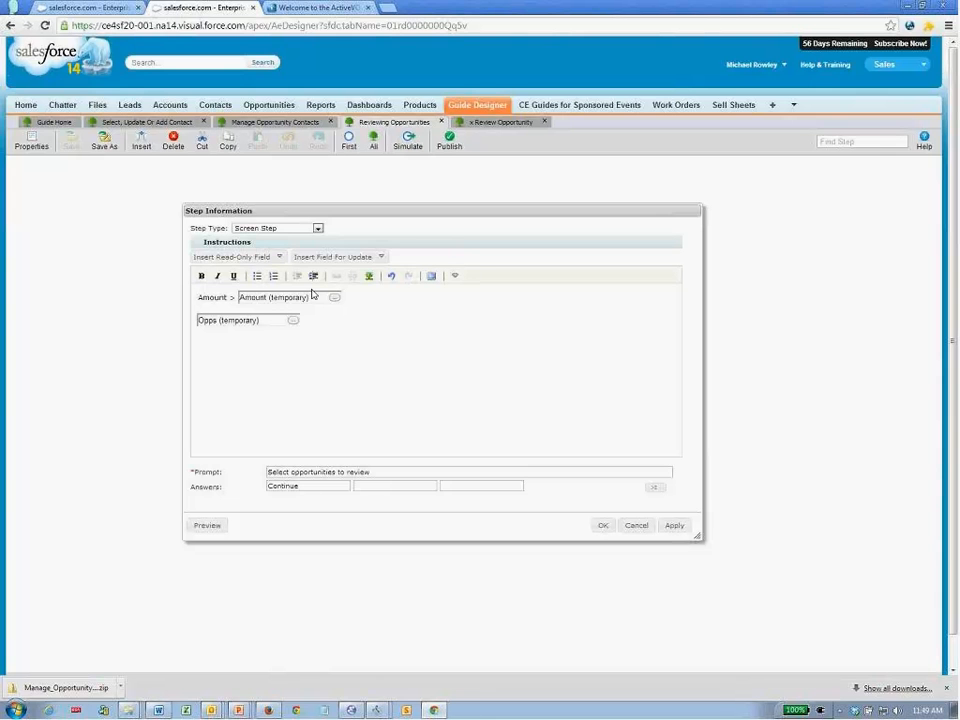
- Set the Opps SOQL query to limit 500, confirm, and save the guide
left_click(294, 321)
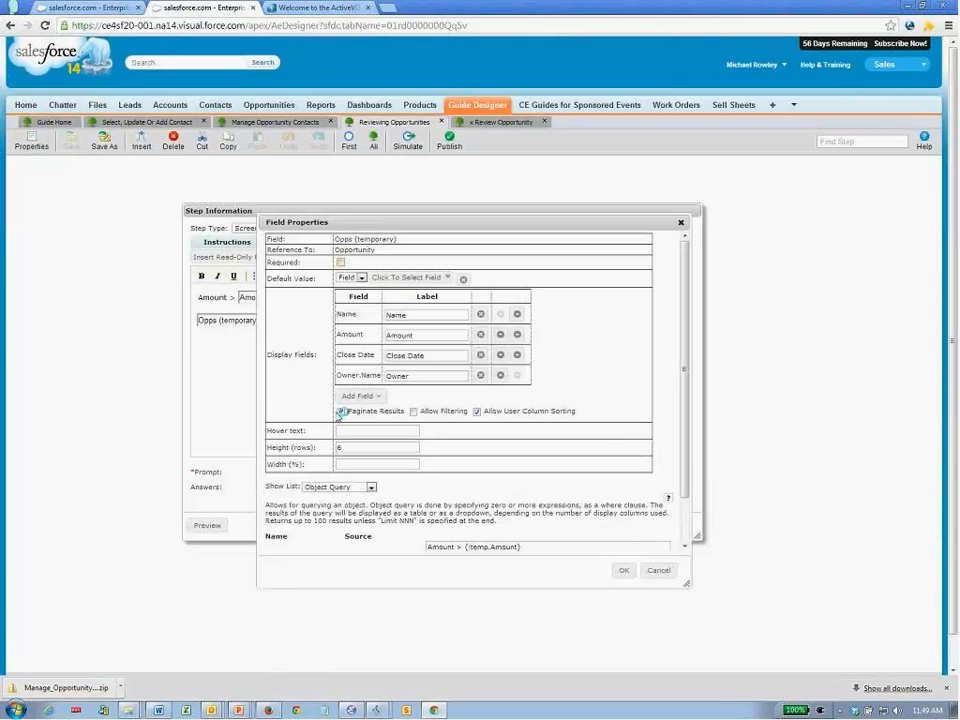
scroll(684, 458, "down", 1)
left_click(547, 503)
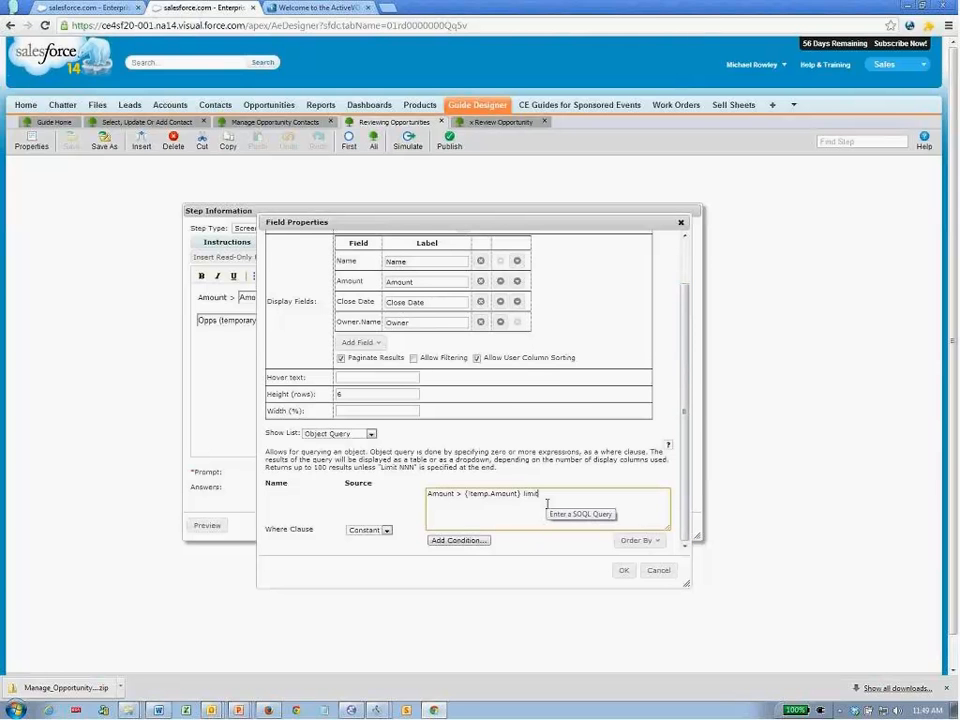
left_click_drag(292, 467, 347, 469)
left_click(399, 489)
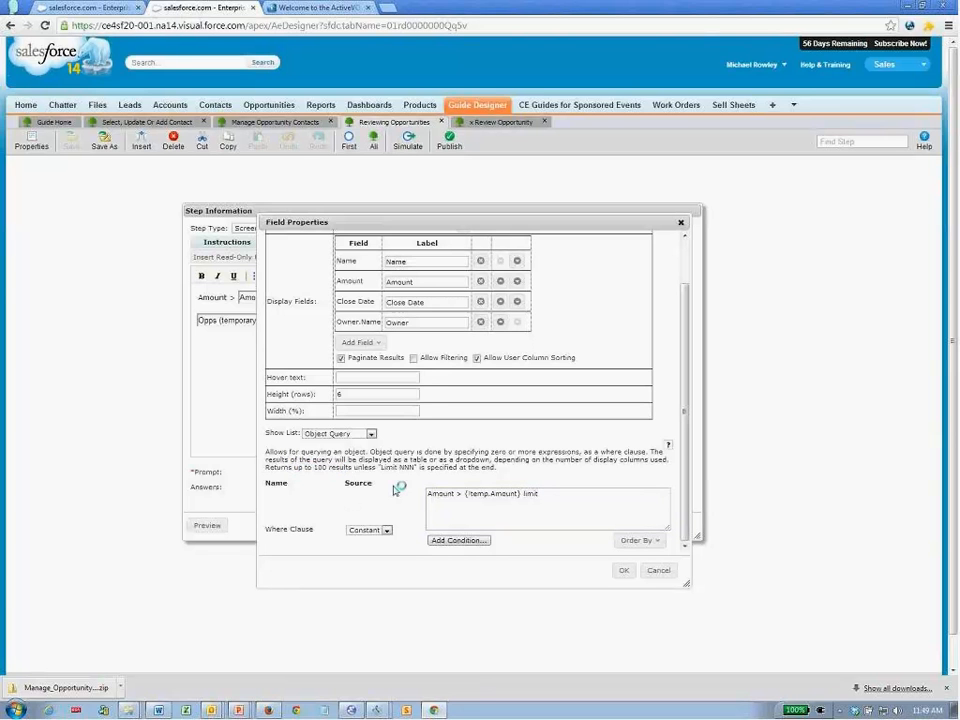
left_click(544, 496)
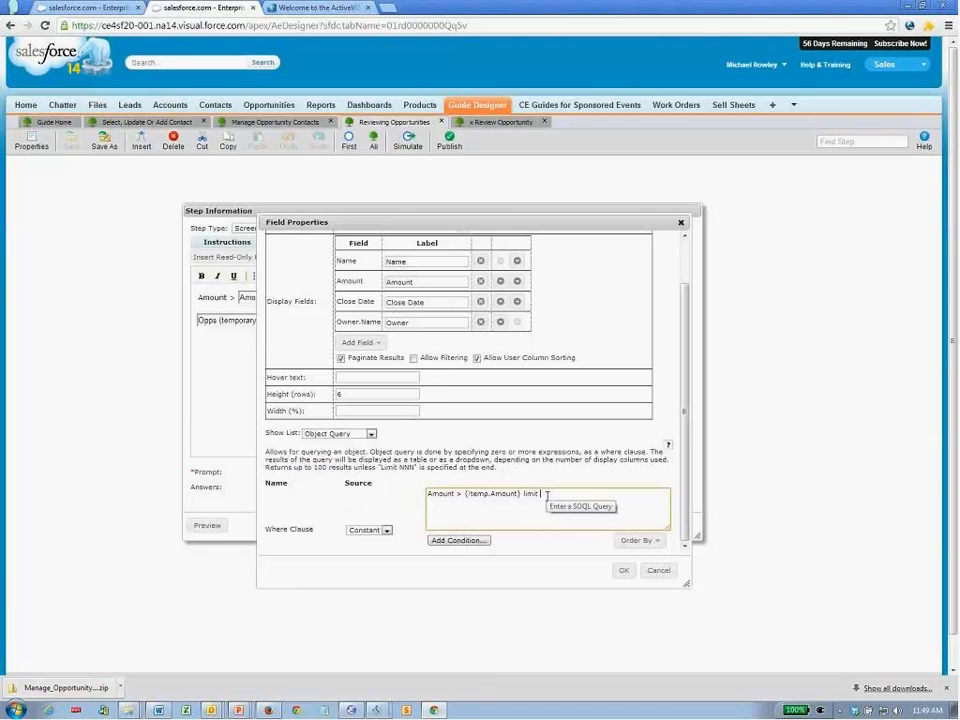
type("500")
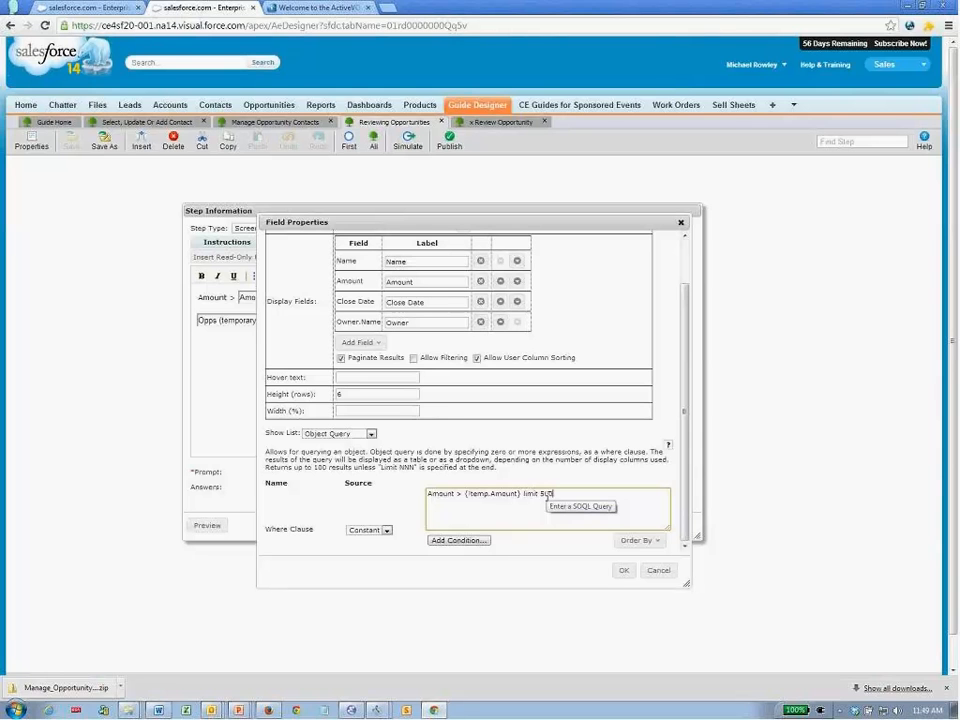
left_click(621, 571)
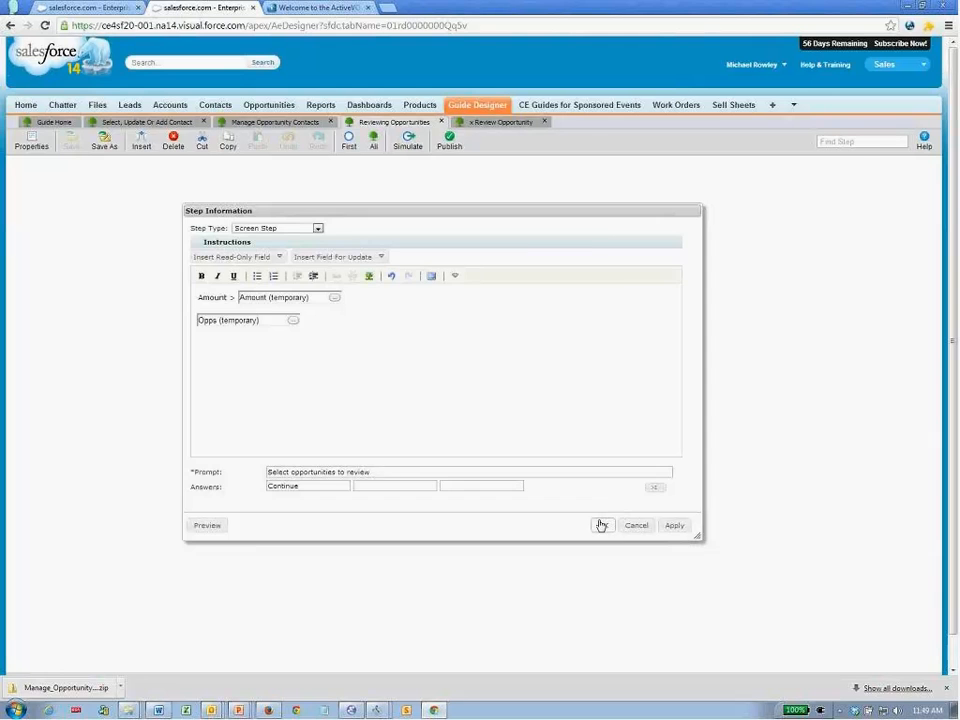
left_click(603, 524)
left_click(71, 146)
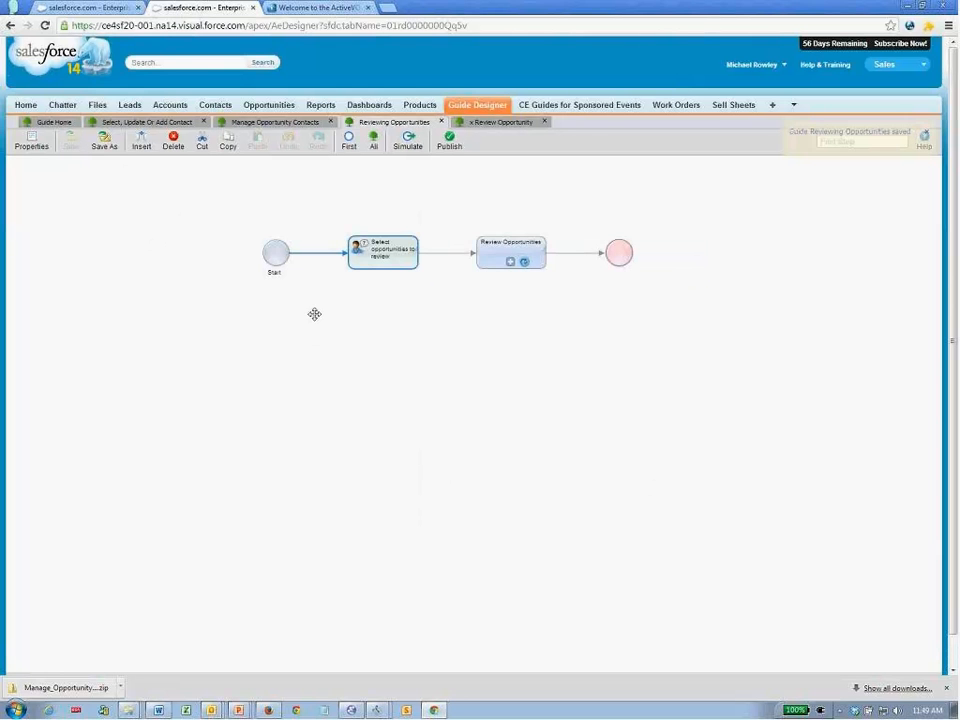
- Publish the guide and restart it on Home, showing 141 entries
left_click(449, 140)
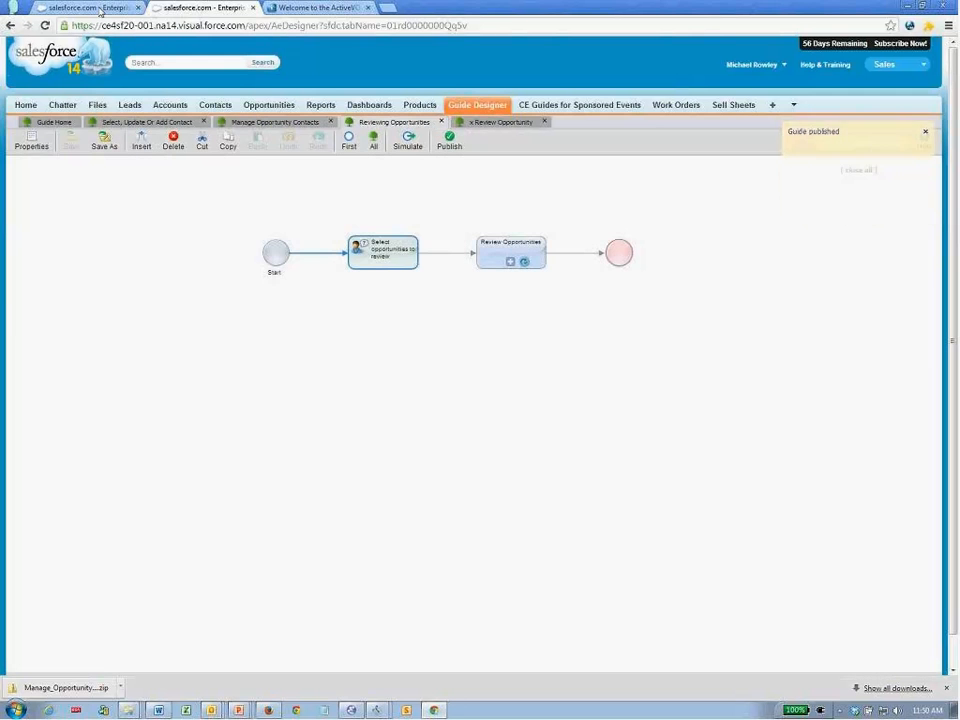
left_click(100, 10)
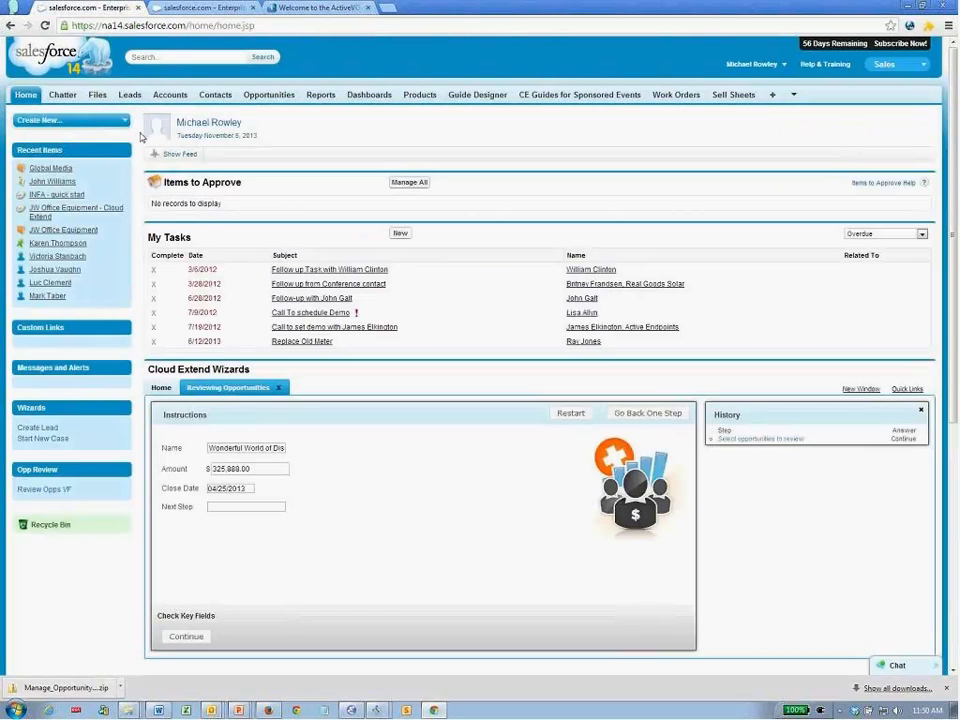
left_click(572, 413)
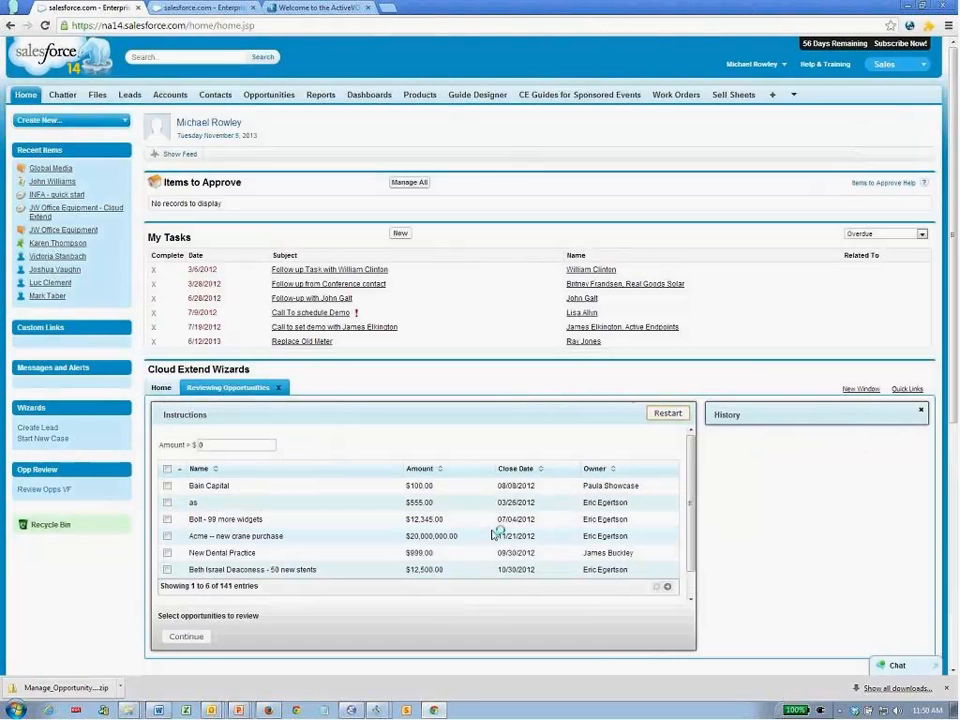
left_click_drag(219, 586, 242, 587)
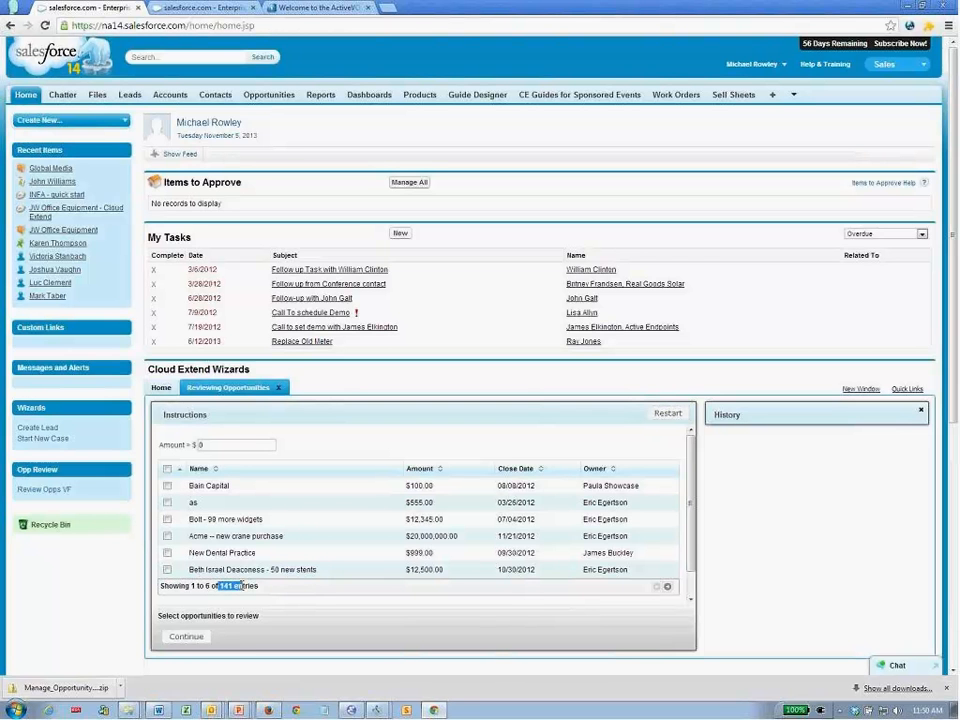
left_click(243, 586)
- Sort the opportunities table by Owner, Close Date, then Amount
left_click(597, 468)
left_click(510, 468)
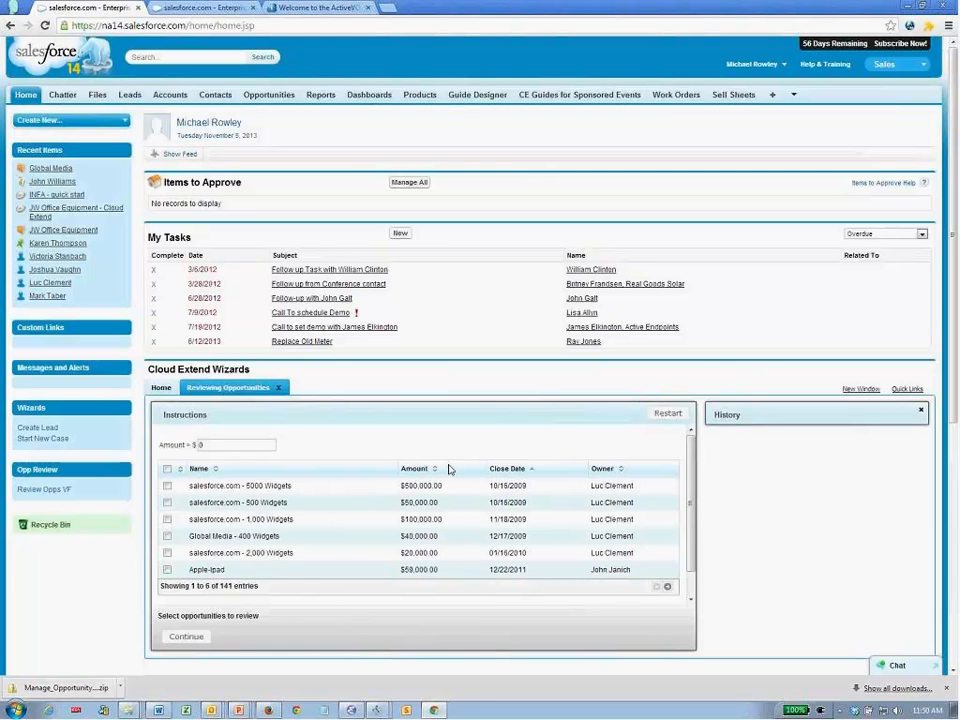
left_click(437, 468)
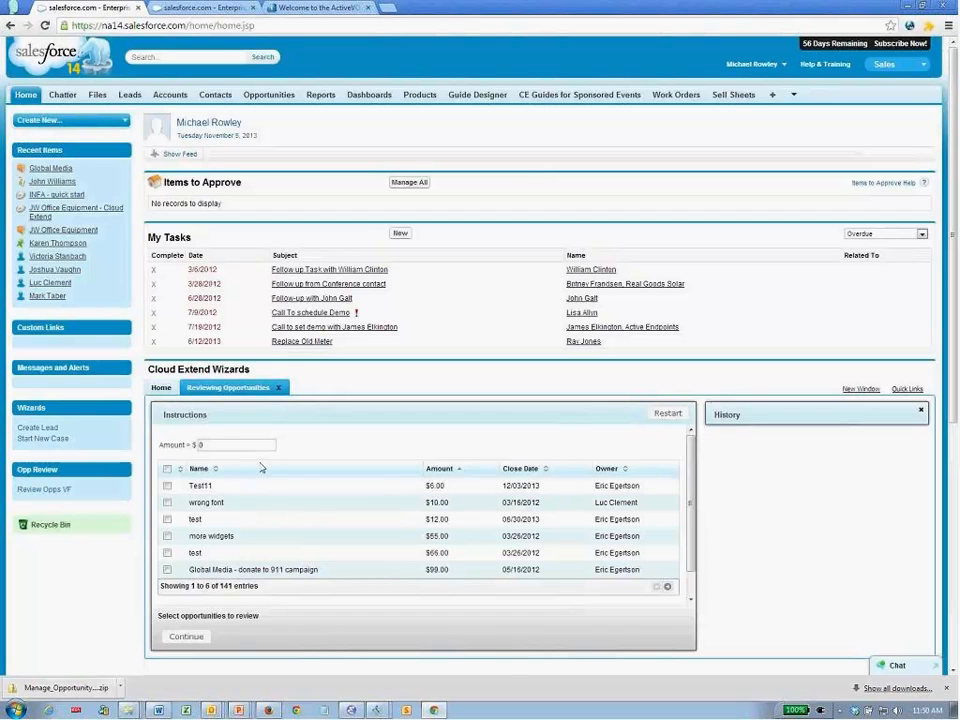
left_click_drag(244, 446, 187, 446)
- Switch to PowerPoint and advance to the Demo 3 – Combining Result Sets slide
left_click(203, 8)
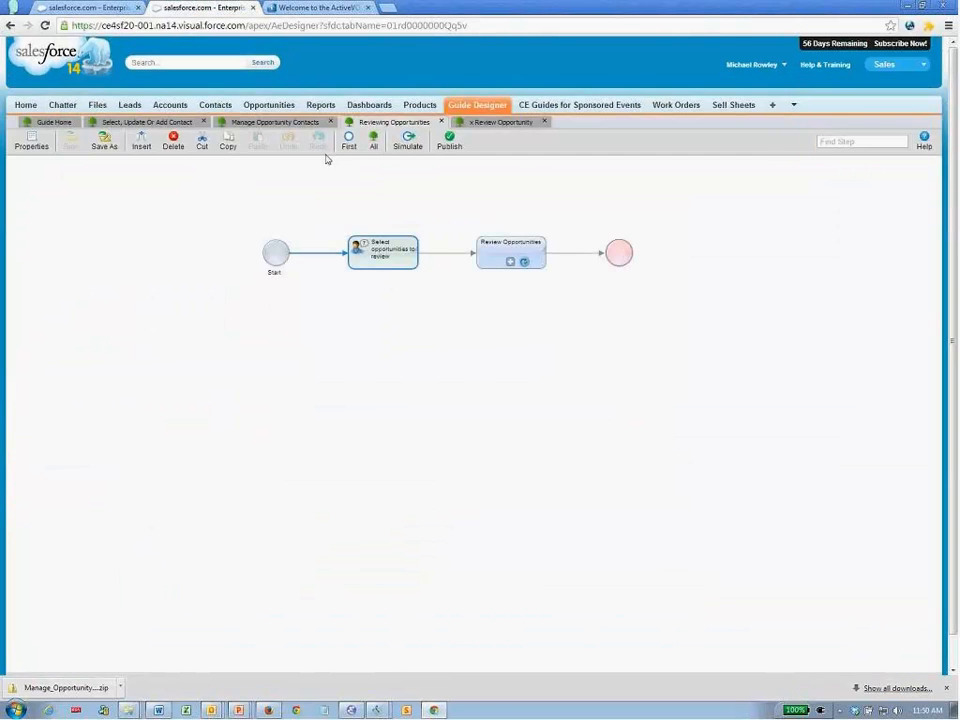
key("alt+Tab")
key("alt+Tab")
left_click(385, 408)
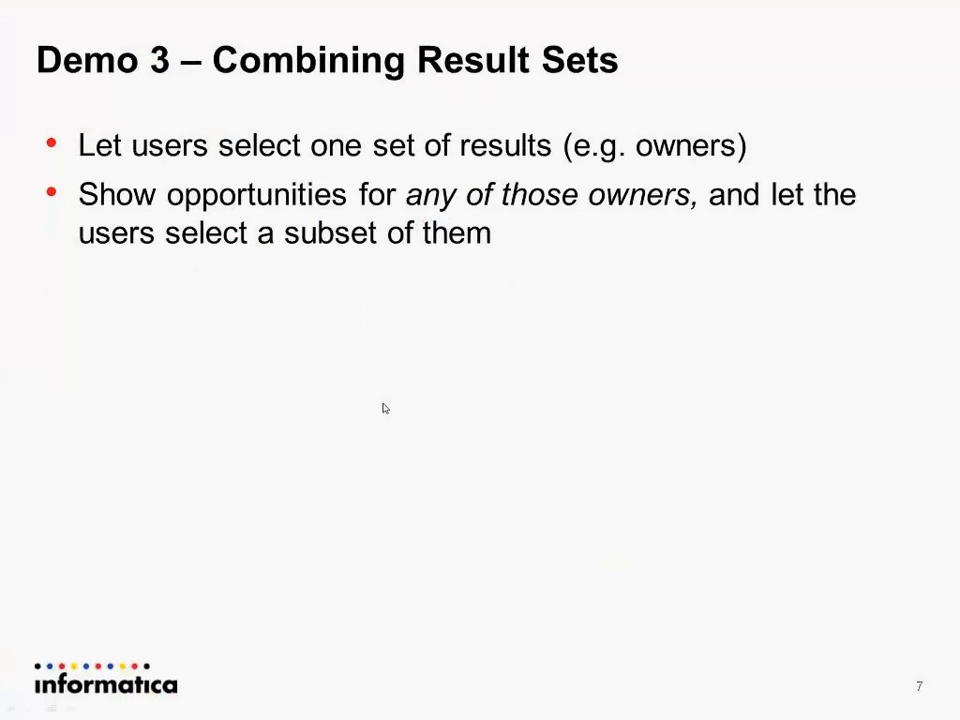
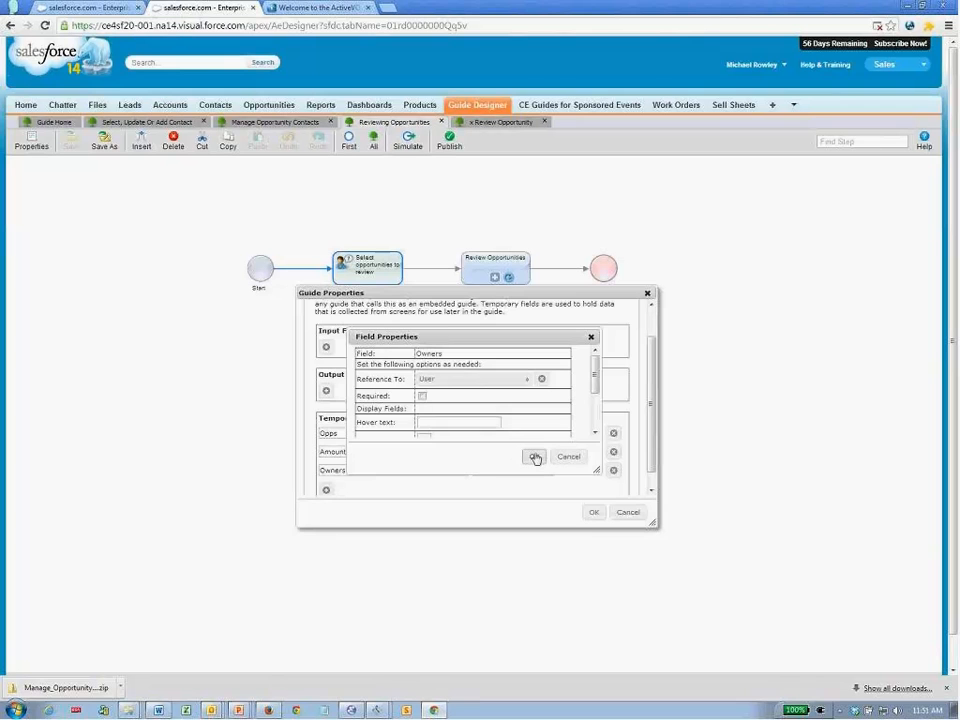
- Accept the Owners field as a User object list and apply the guide's temporary fields
left_click(535, 457)
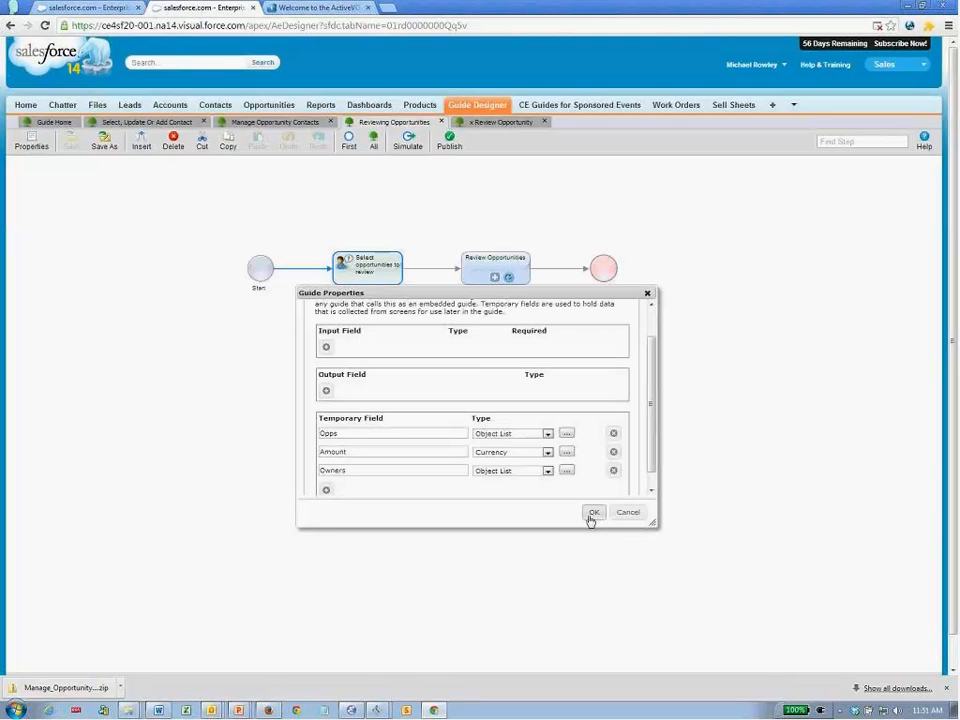
left_click(592, 513)
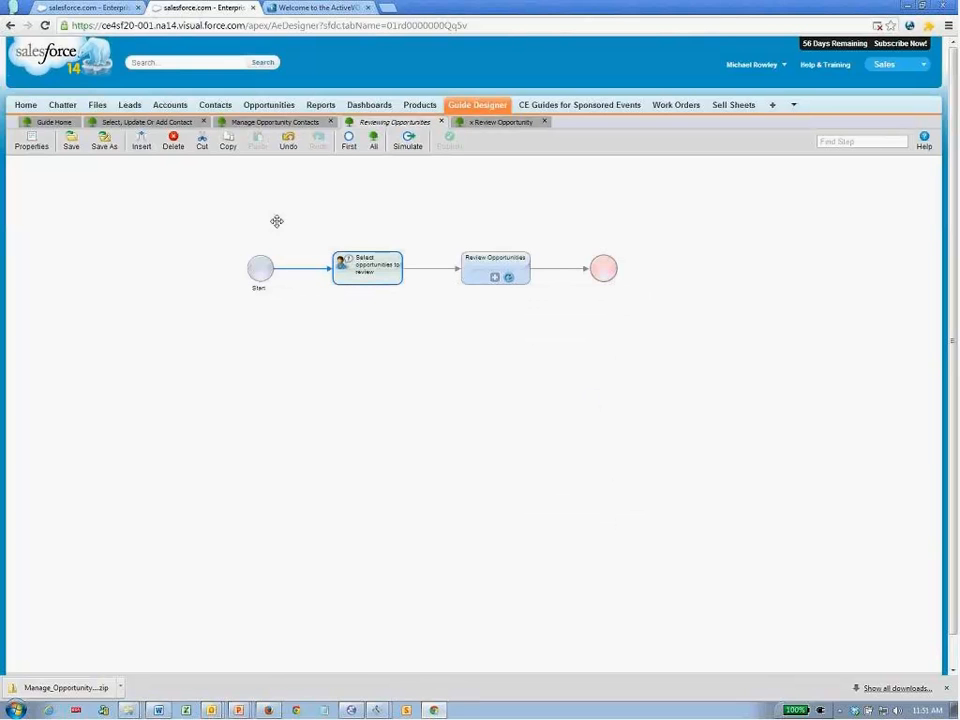
- Insert a new screen step after Start
double_click(343, 279)
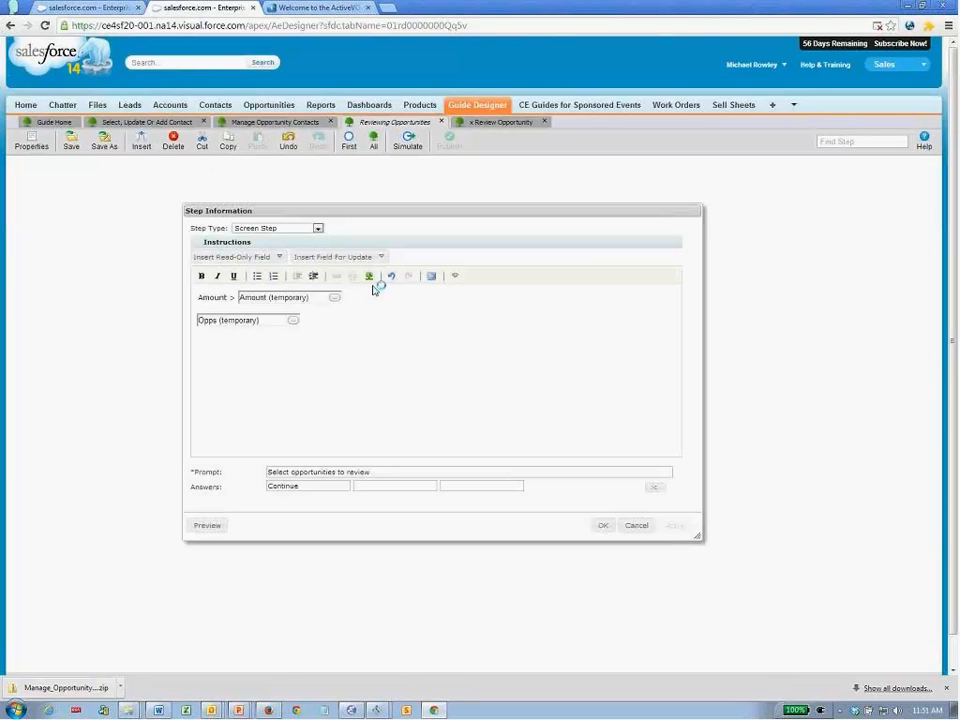
left_click(633, 537)
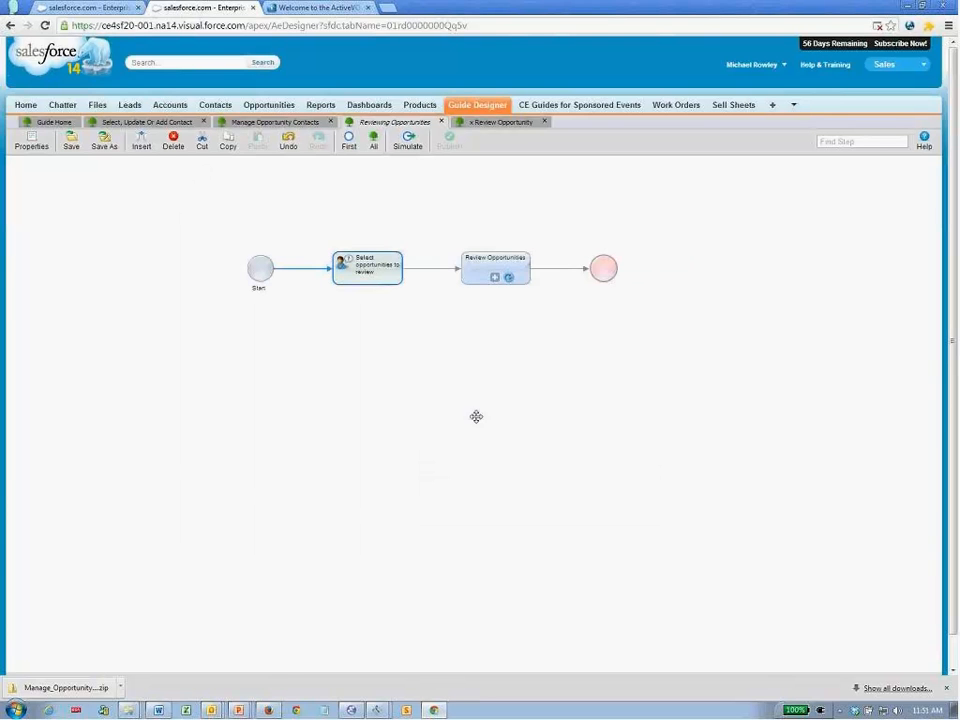
left_click(141, 141)
double_click(362, 270)
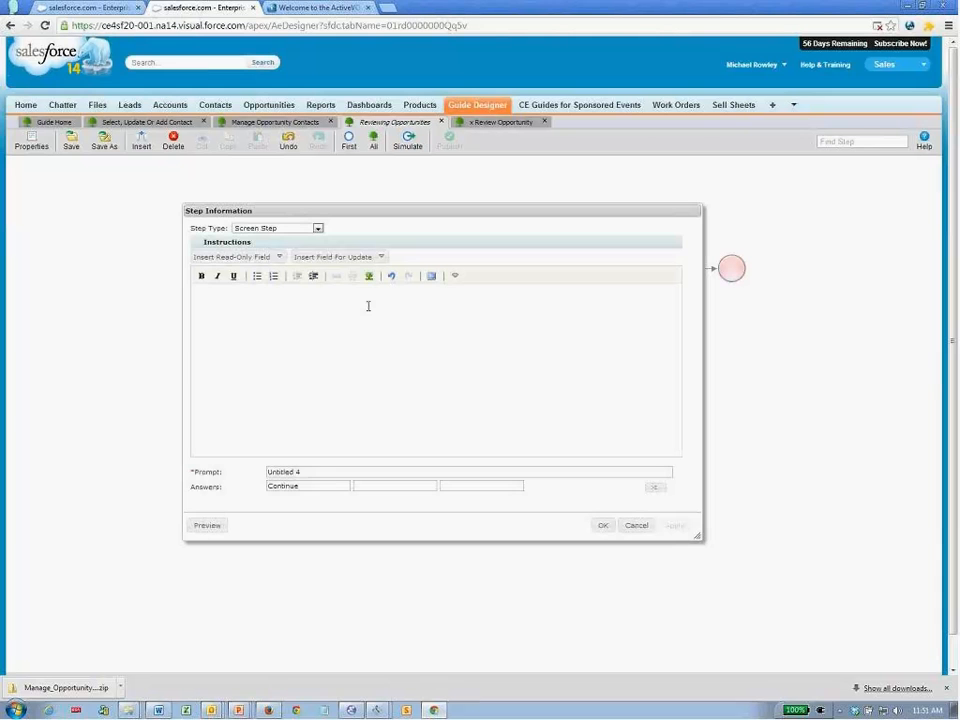
left_click(317, 229)
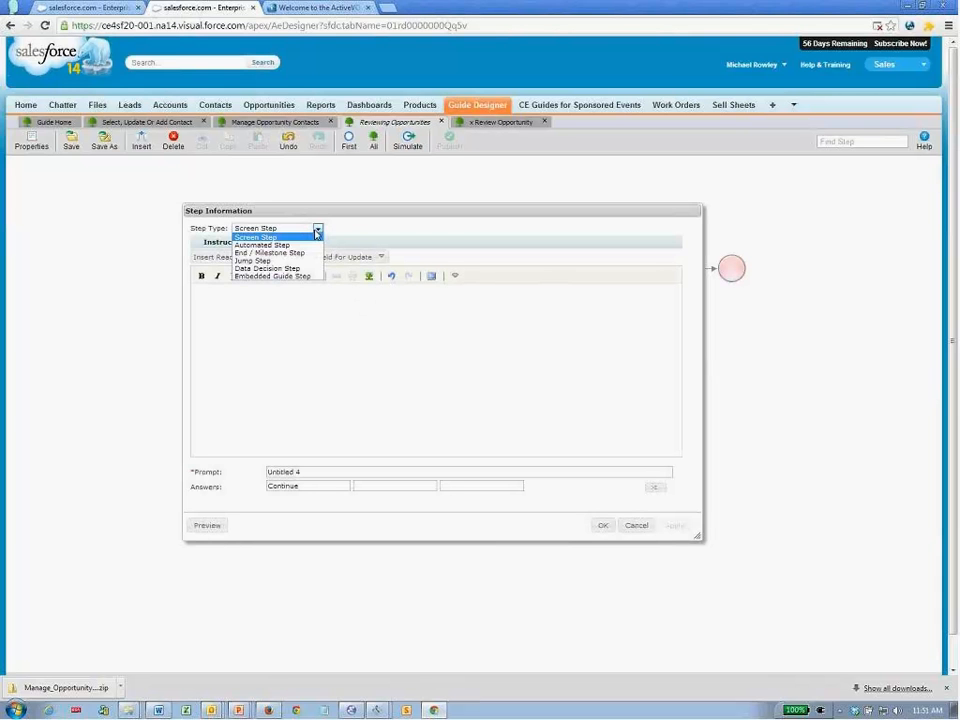
left_click(317, 231)
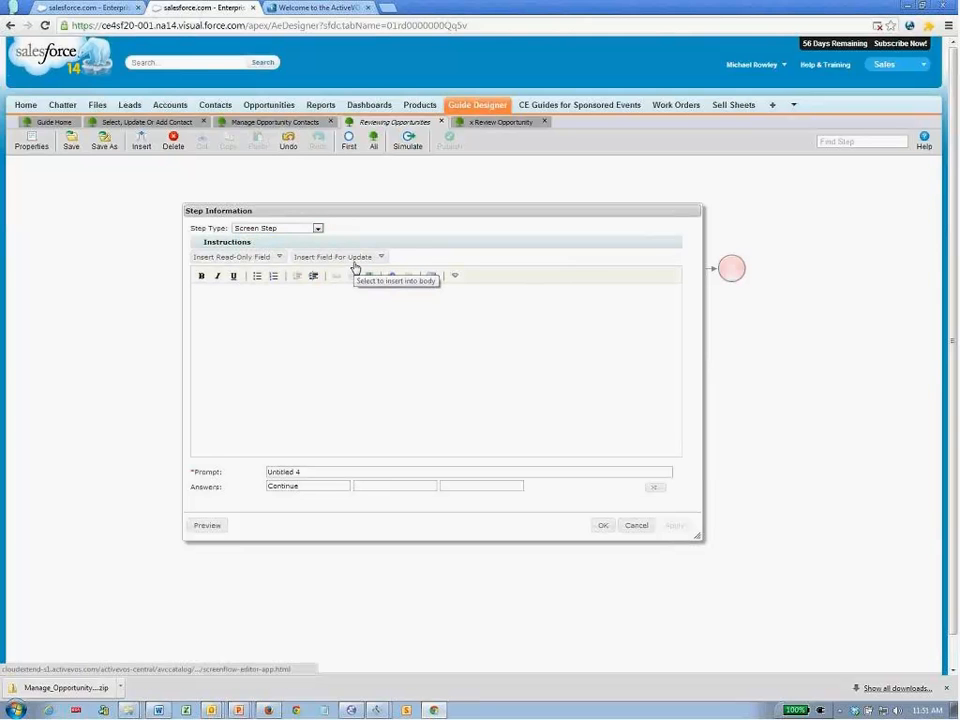
- Embed the Owners field for update with the prompt 'Select owners of opportunities you want to review'
left_click(355, 259)
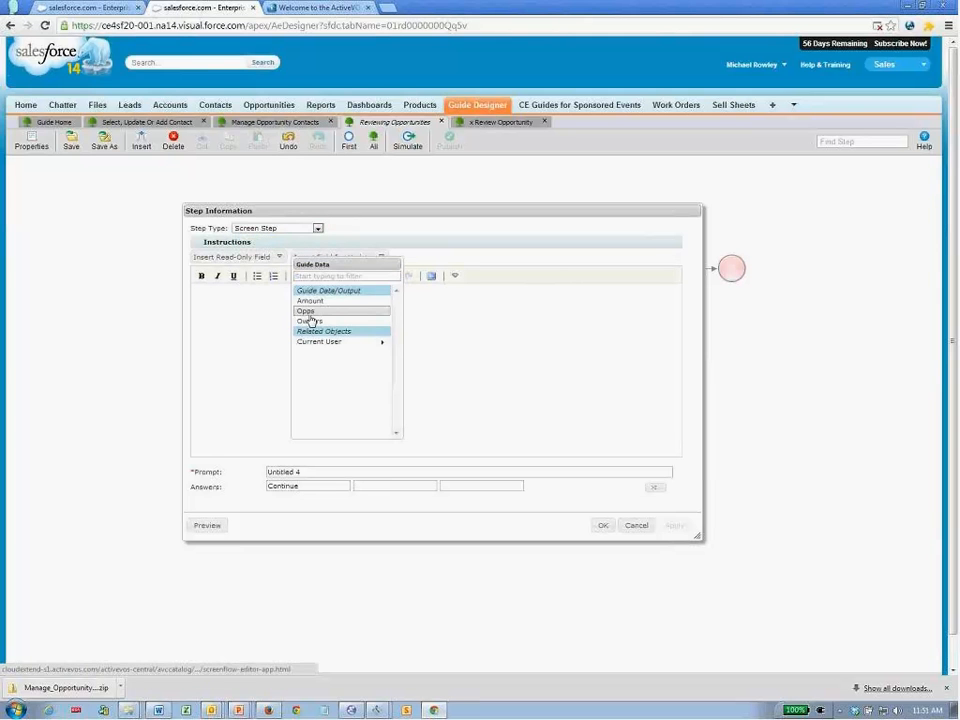
left_click(310, 322)
double_click(210, 297)
key("BackSpace")
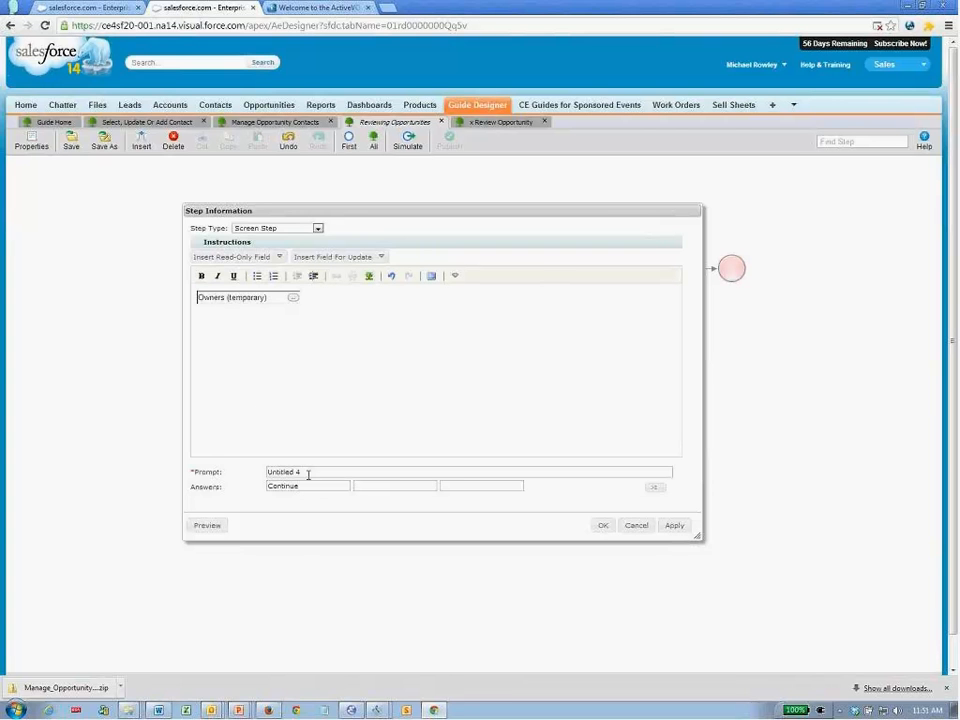
left_click_drag(313, 472, 255, 476)
type("Selec")
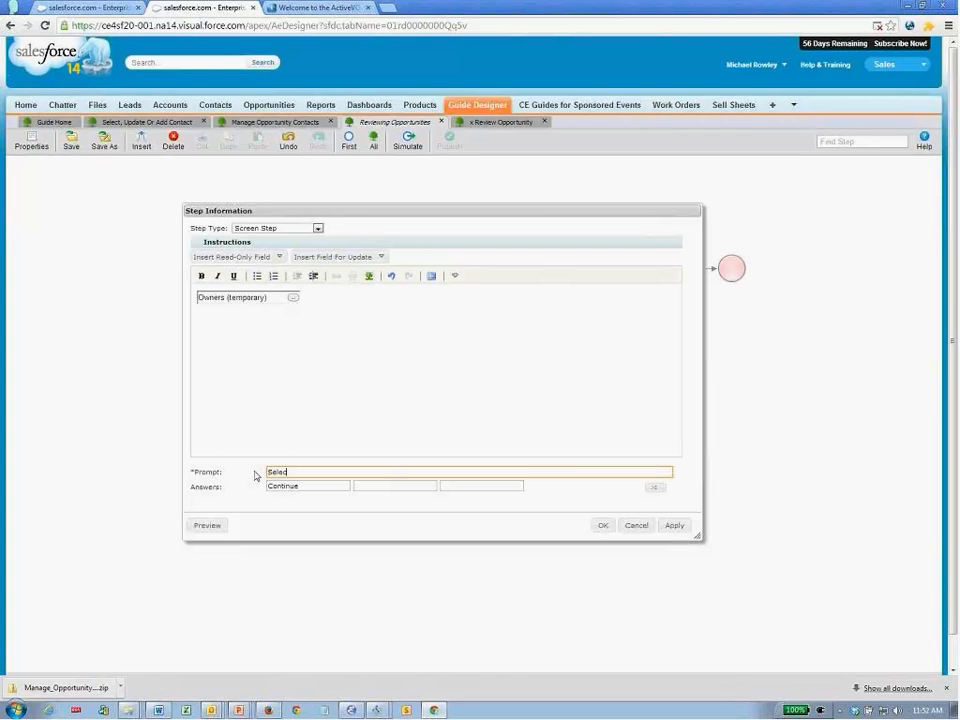
type("t owners of opportunities you want to review")
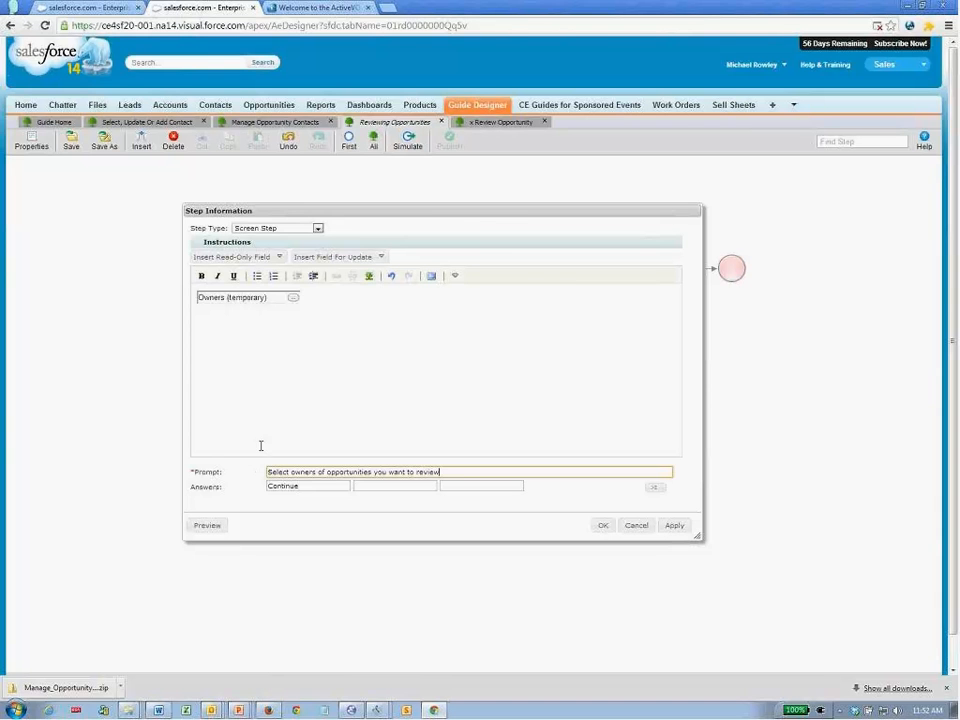
left_click(293, 297)
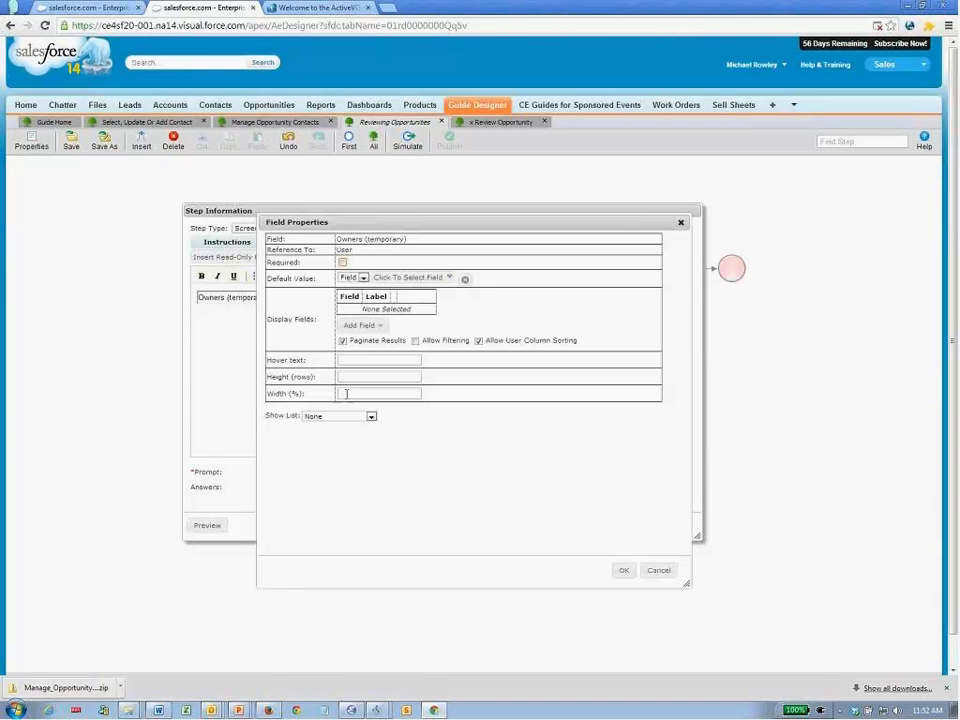
- Make the Owners field list its choices with an Object Query
left_click(345, 416)
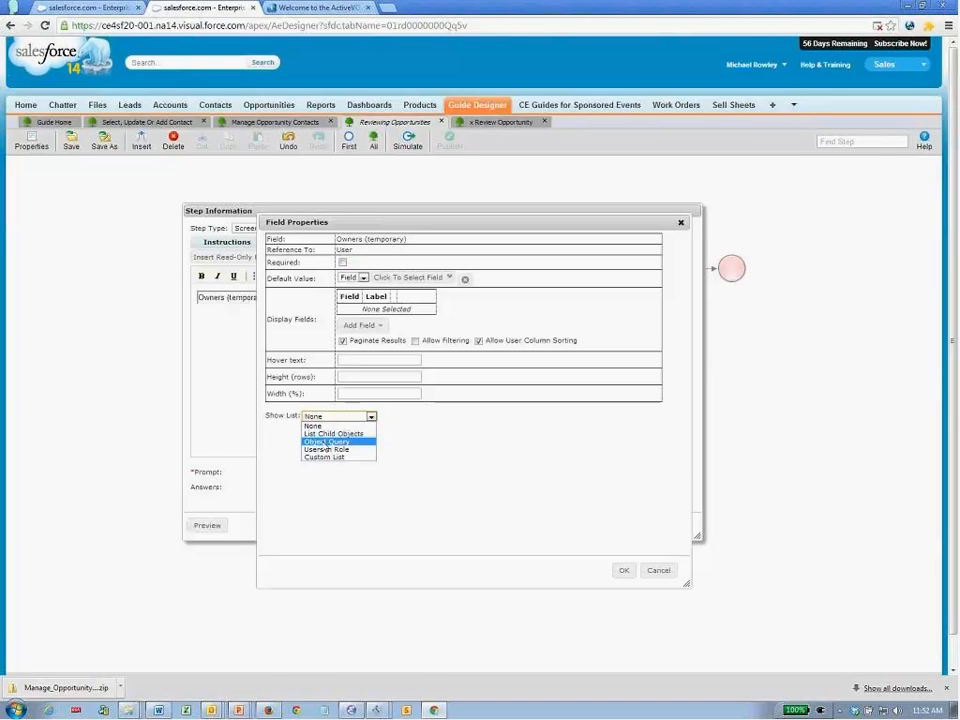
left_click(328, 441)
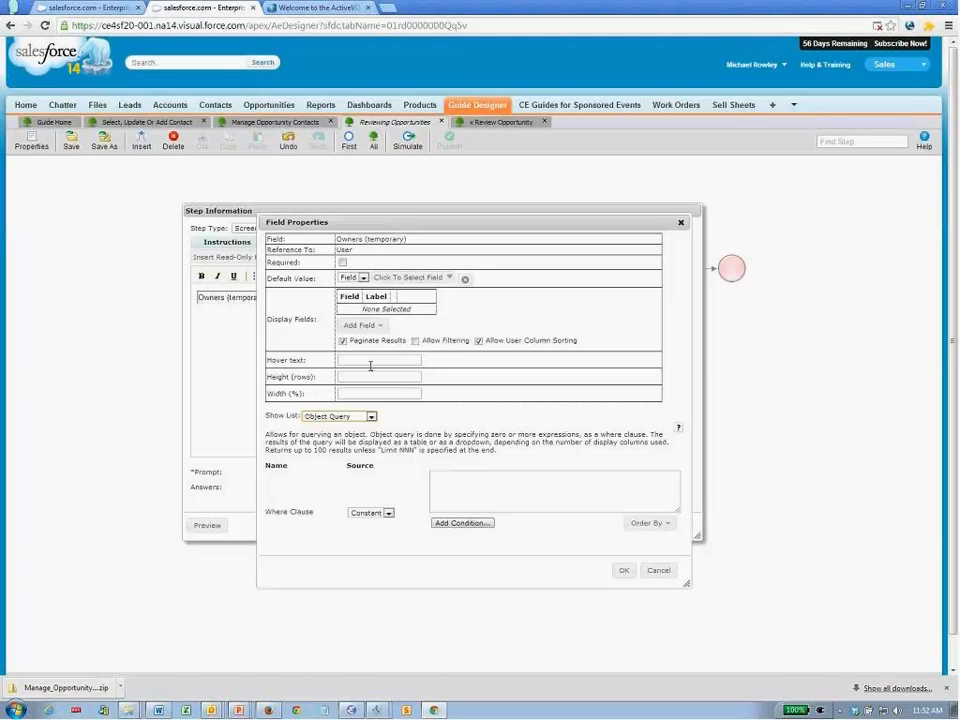
left_click(490, 505)
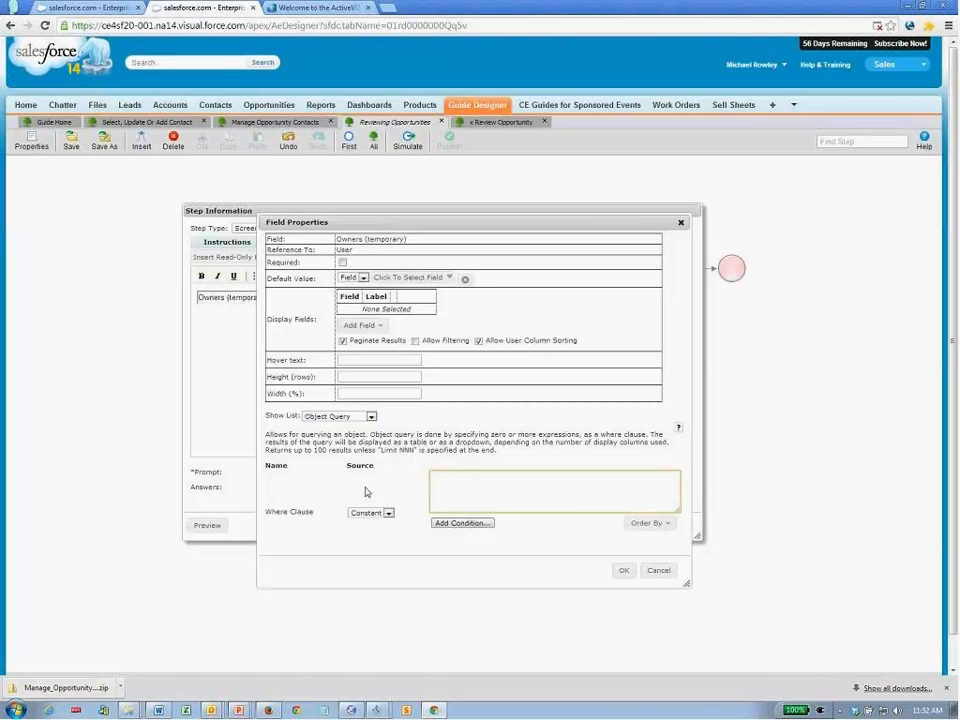
- Add Full Name and Role > Name display columns, relabelled Name and Role
left_click(368, 330)
type("full")
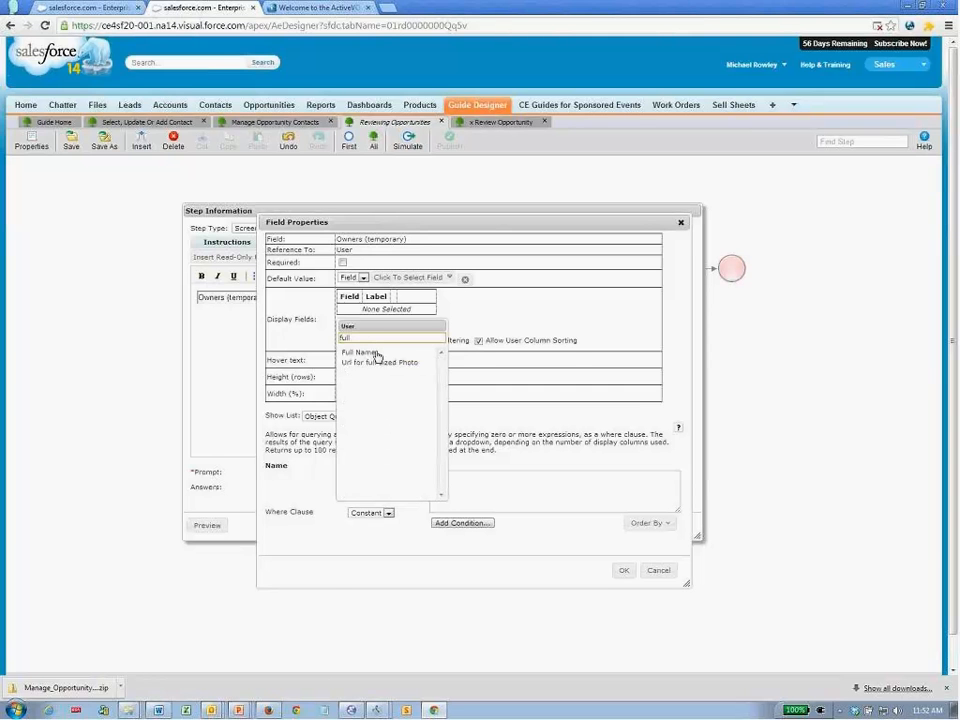
left_click(376, 354)
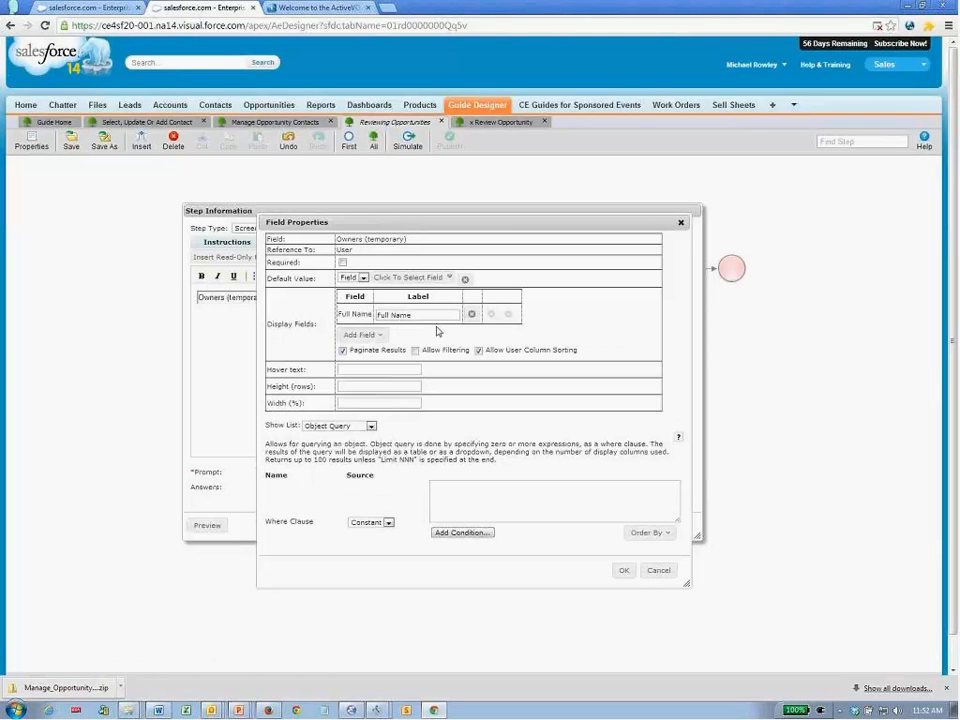
left_click(358, 336)
type("role")
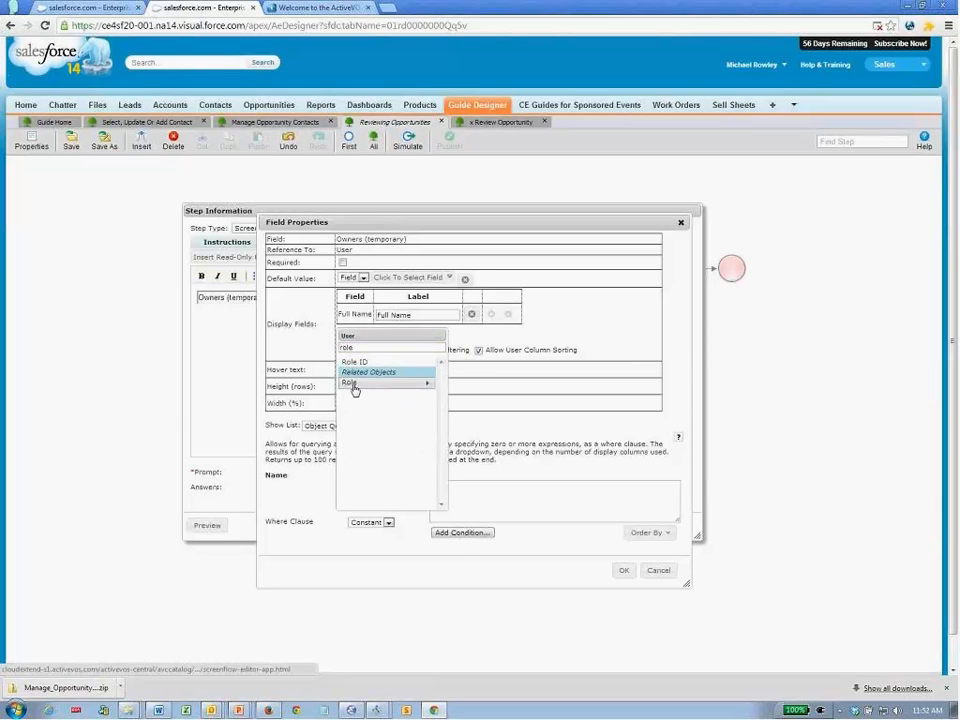
left_click(352, 383)
left_click(352, 476)
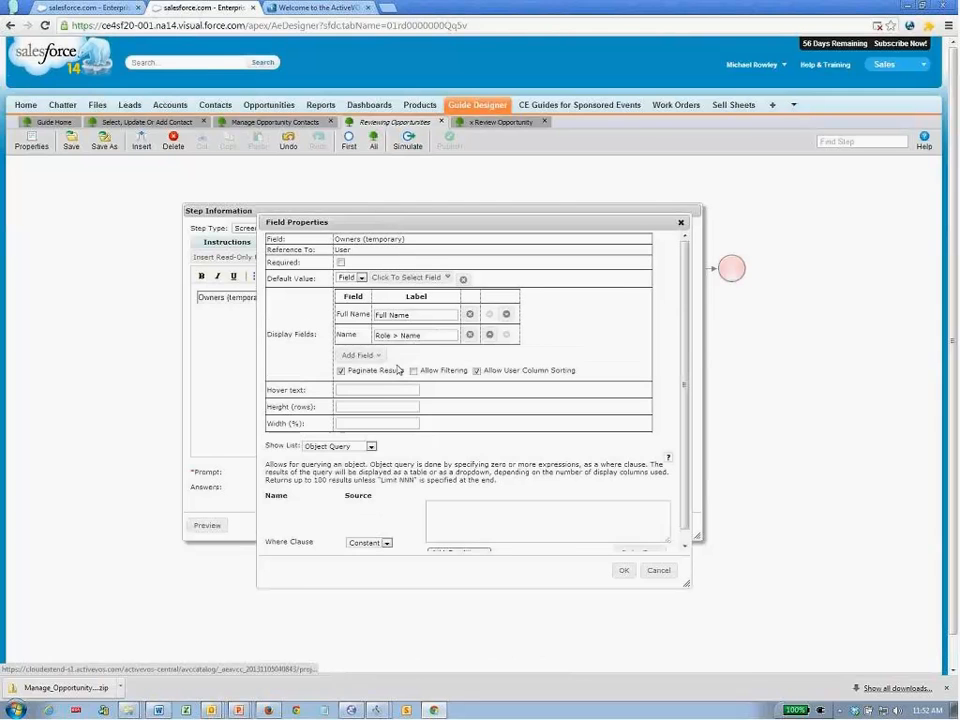
left_click_drag(420, 335, 377, 335)
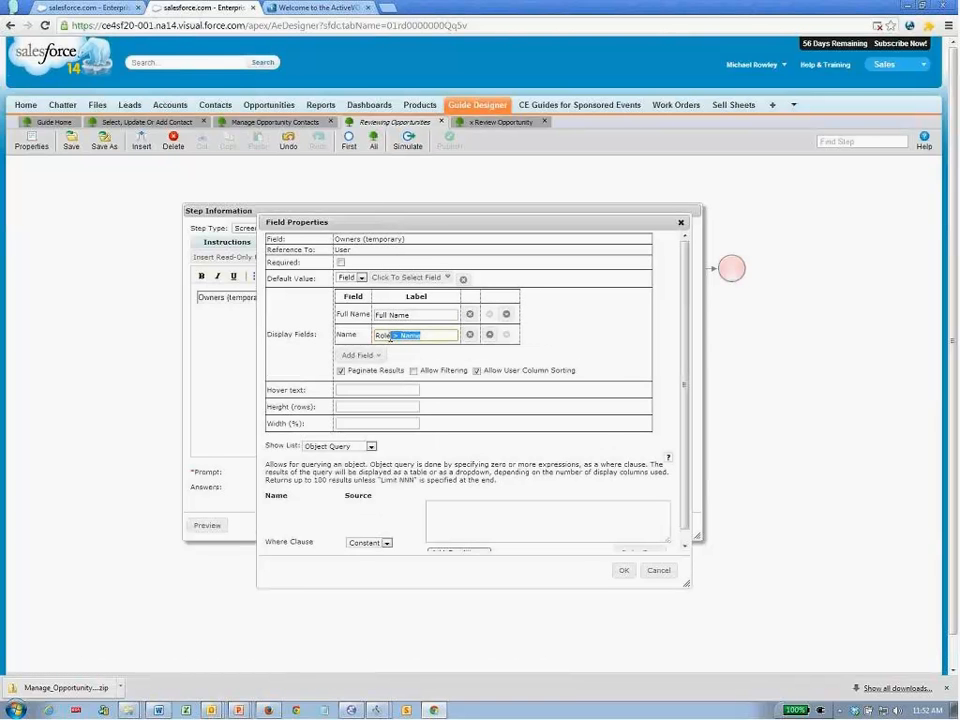
key("BackSpace")
double_click(391, 314)
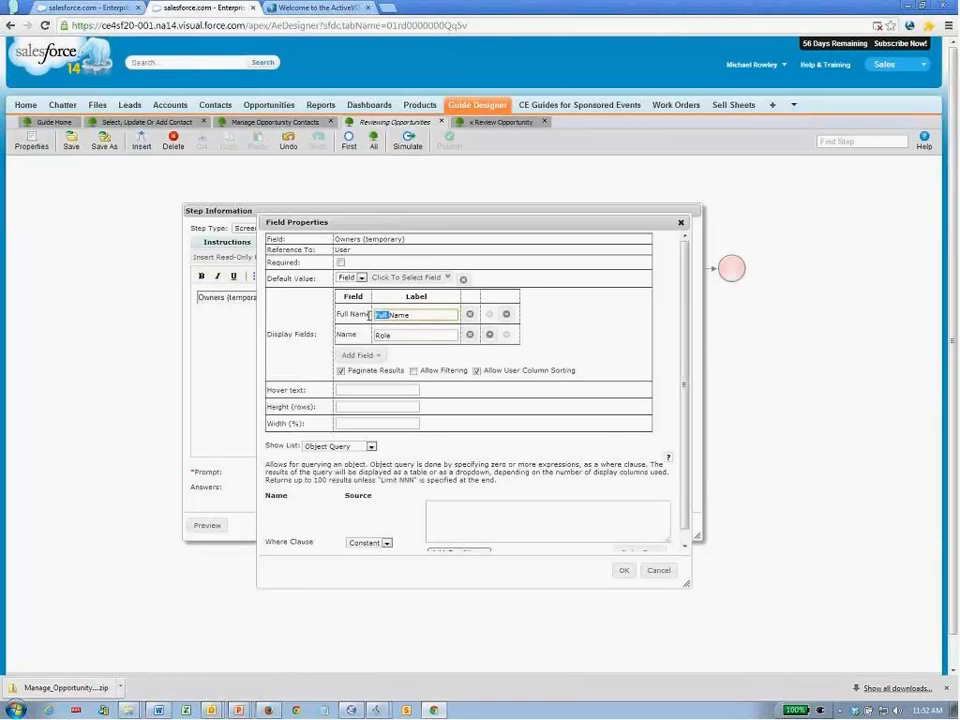
key("BackSpace")
- Set the owners table height to 8 rows and accept the field settings
left_click(400, 406)
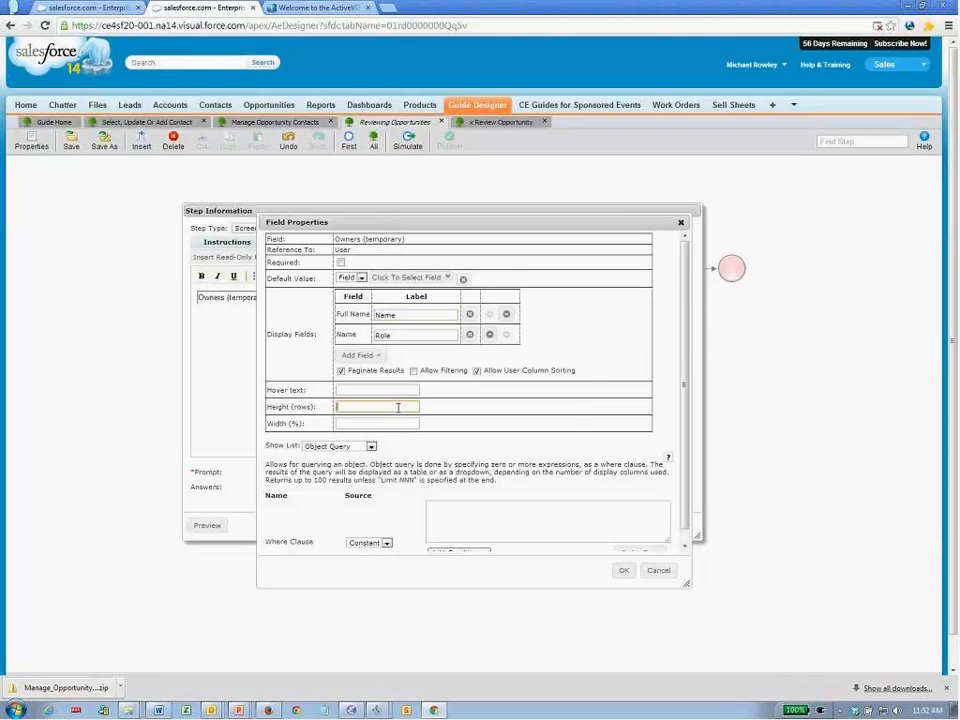
type("8")
left_click(625, 571)
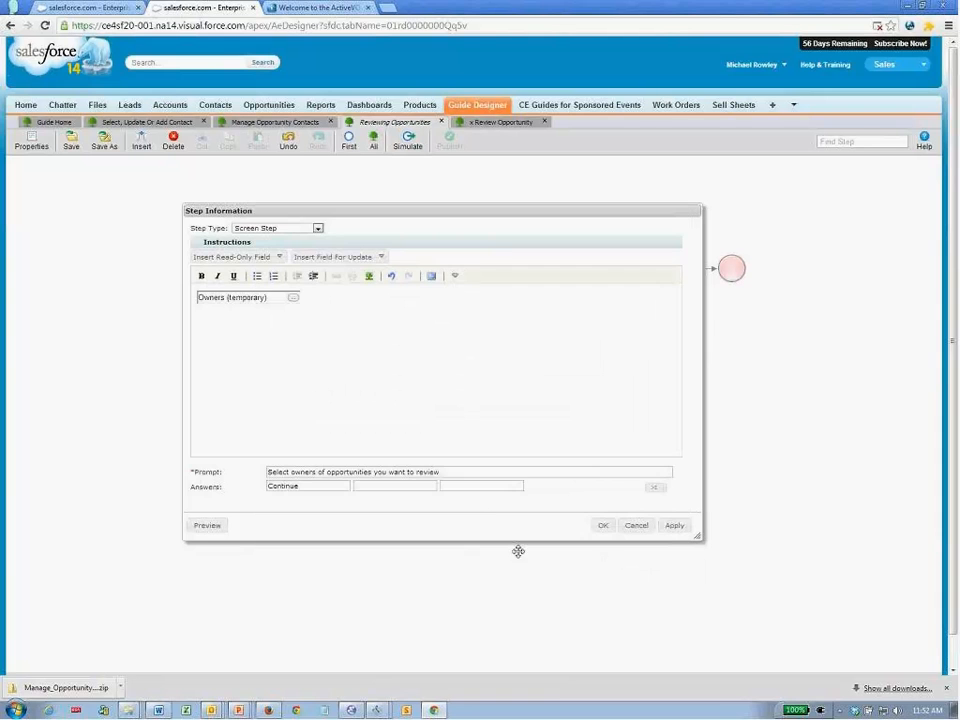
- Preview the owner-selection screen's Name/Role table and save the step back to the flow
left_click(207, 527)
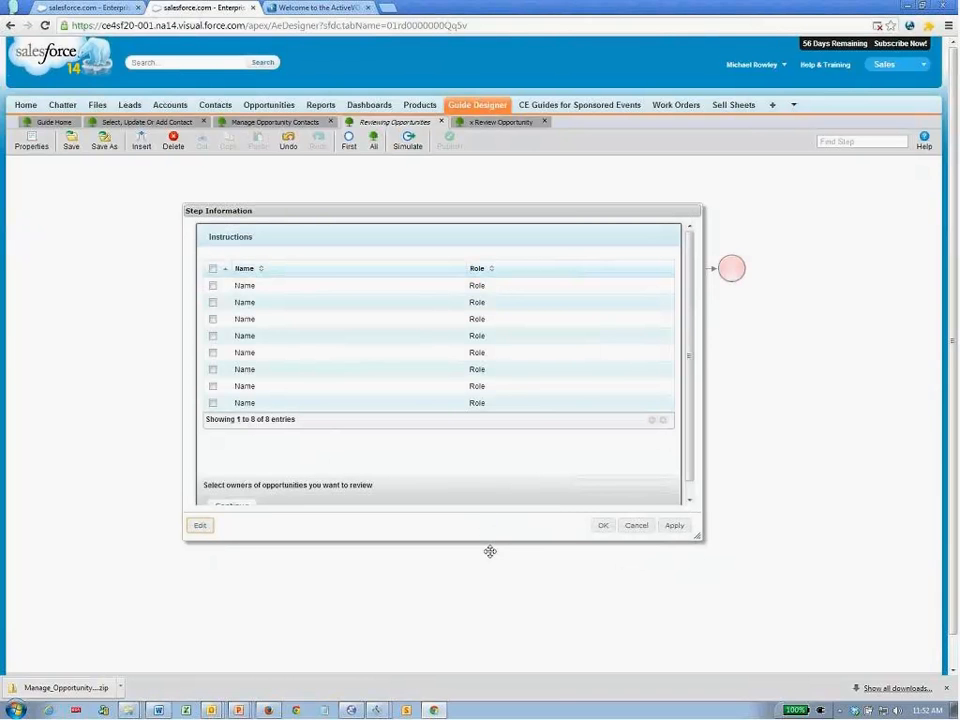
left_click(601, 526)
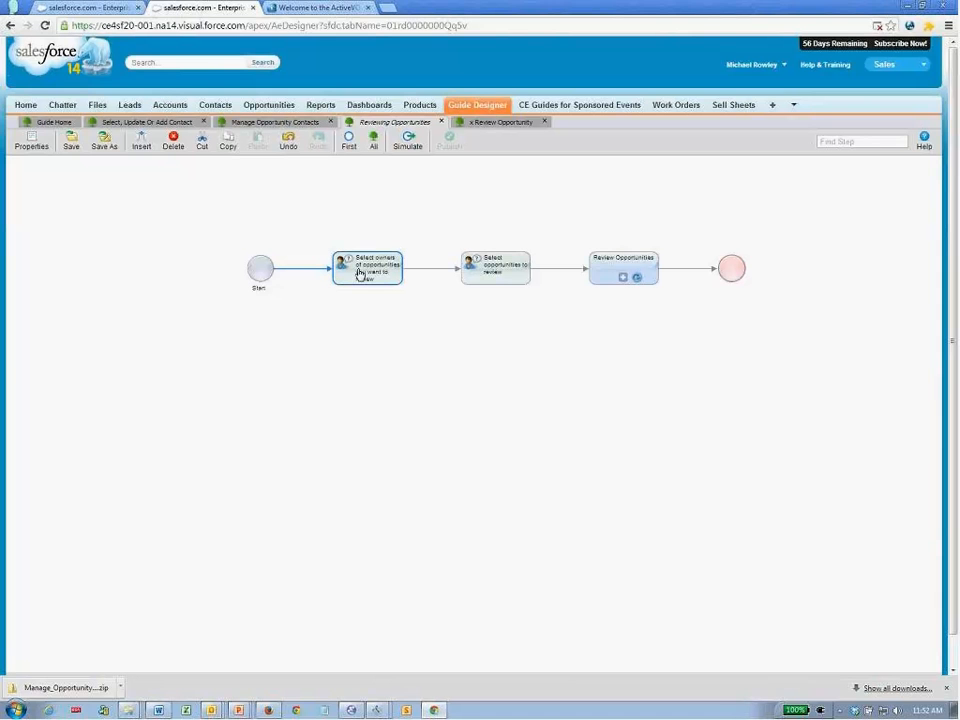
left_click(486, 280)
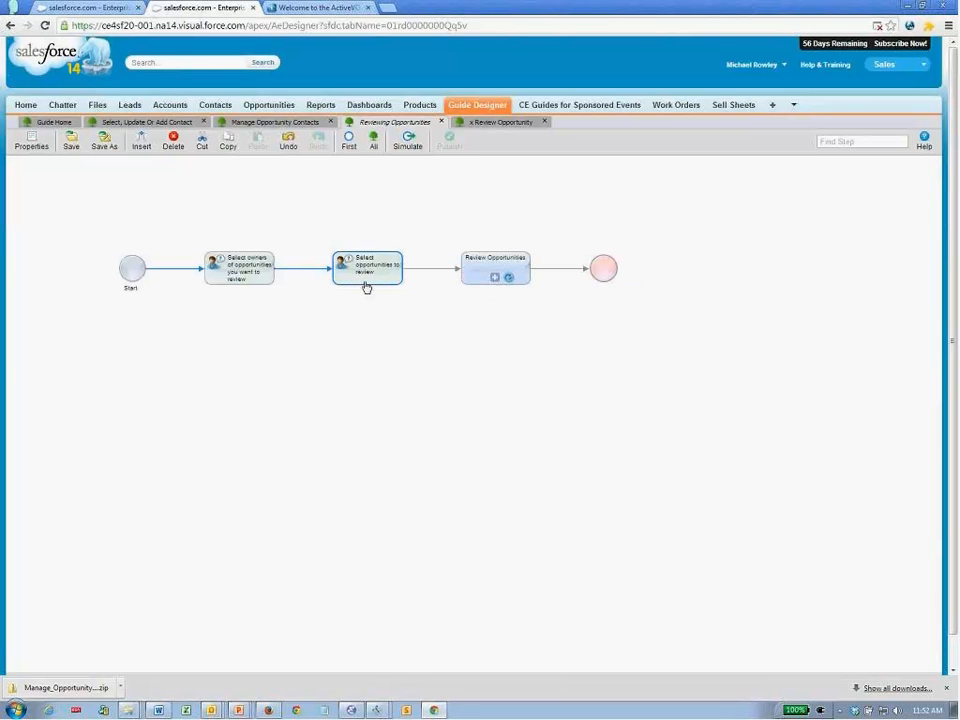
- Replace 'limit 500' in the Opps query with a trailing 'and' for a new condition
double_click(354, 274)
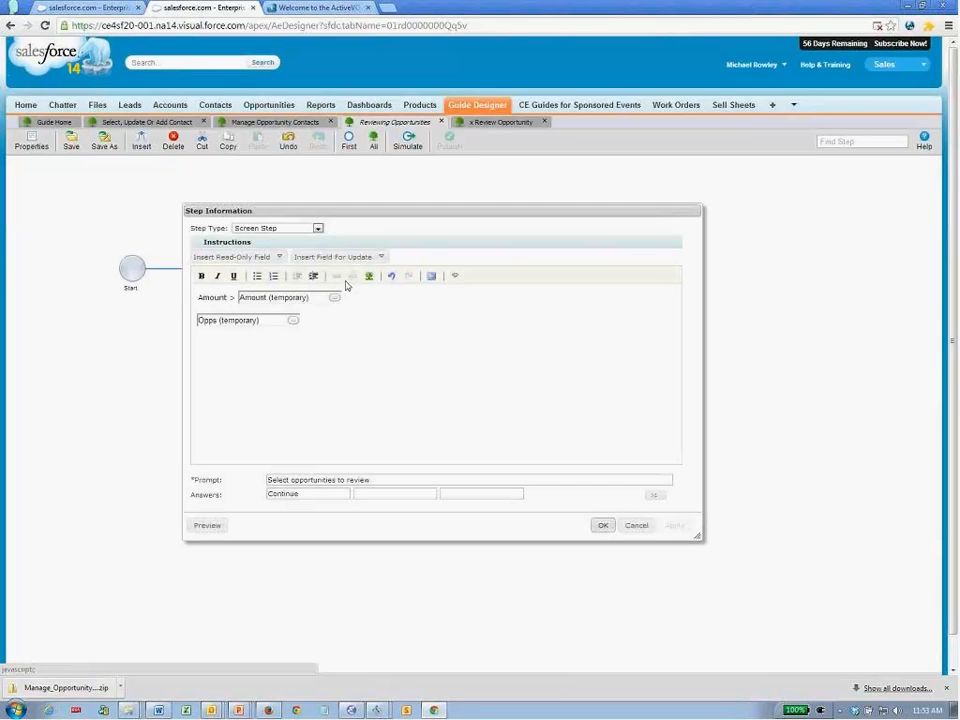
left_click(293, 320)
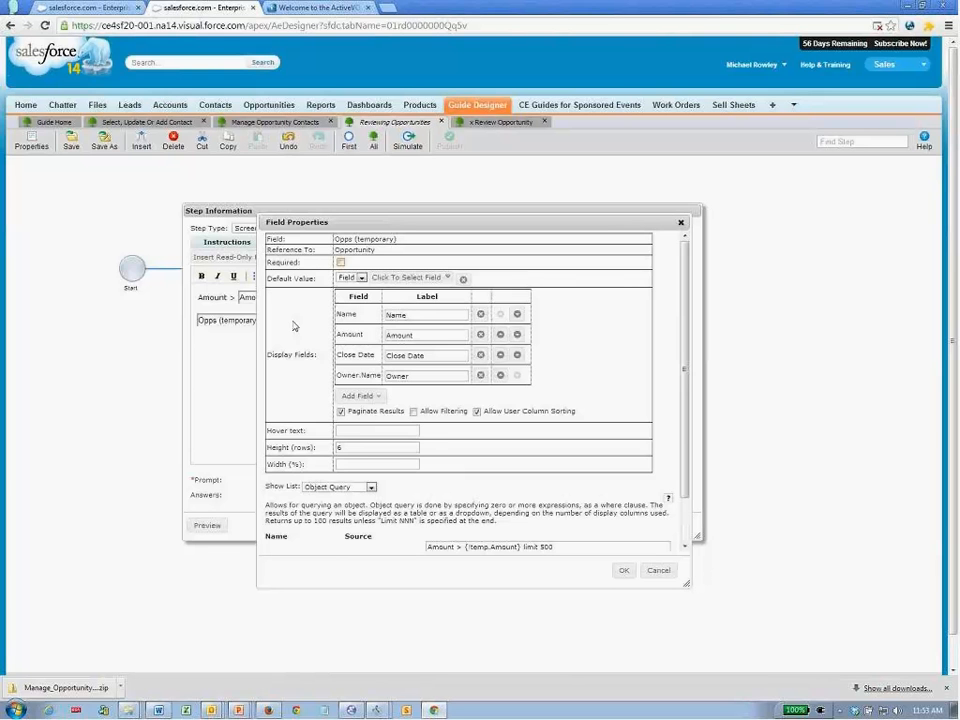
left_click_drag(686, 382, 688, 483)
left_click_drag(554, 493, 523, 492)
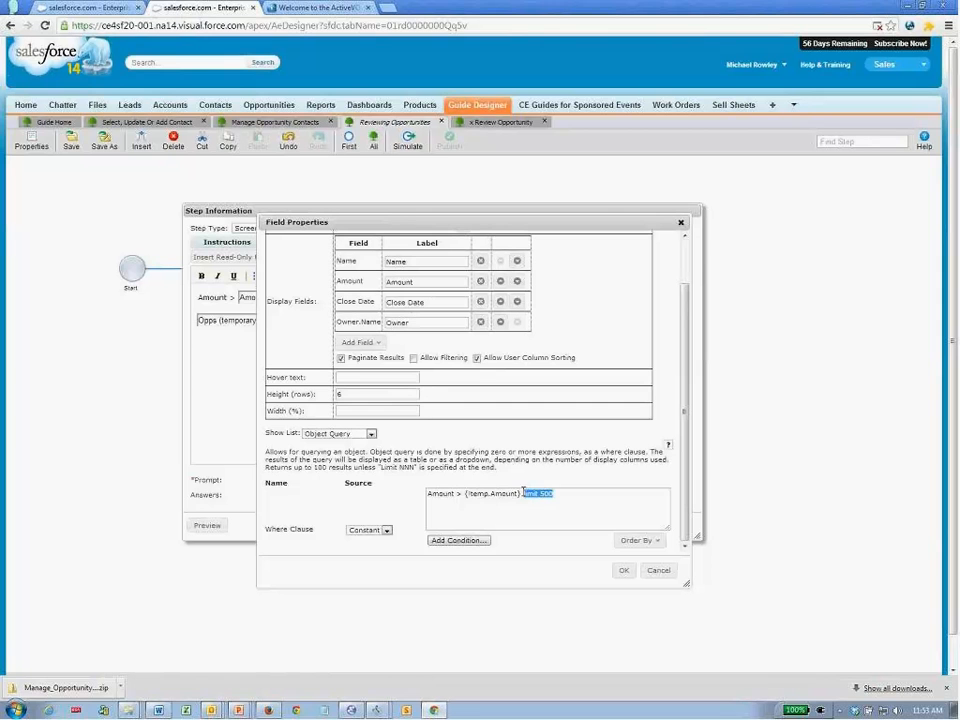
key("BackSpace")
type("and")
left_click(557, 495)
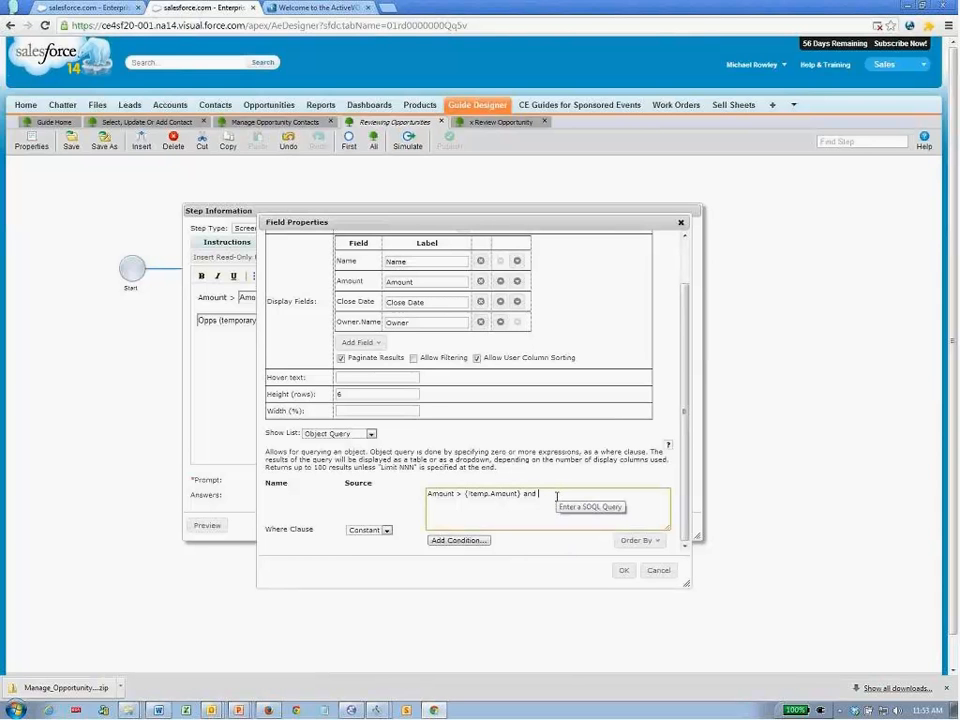
left_click(468, 541)
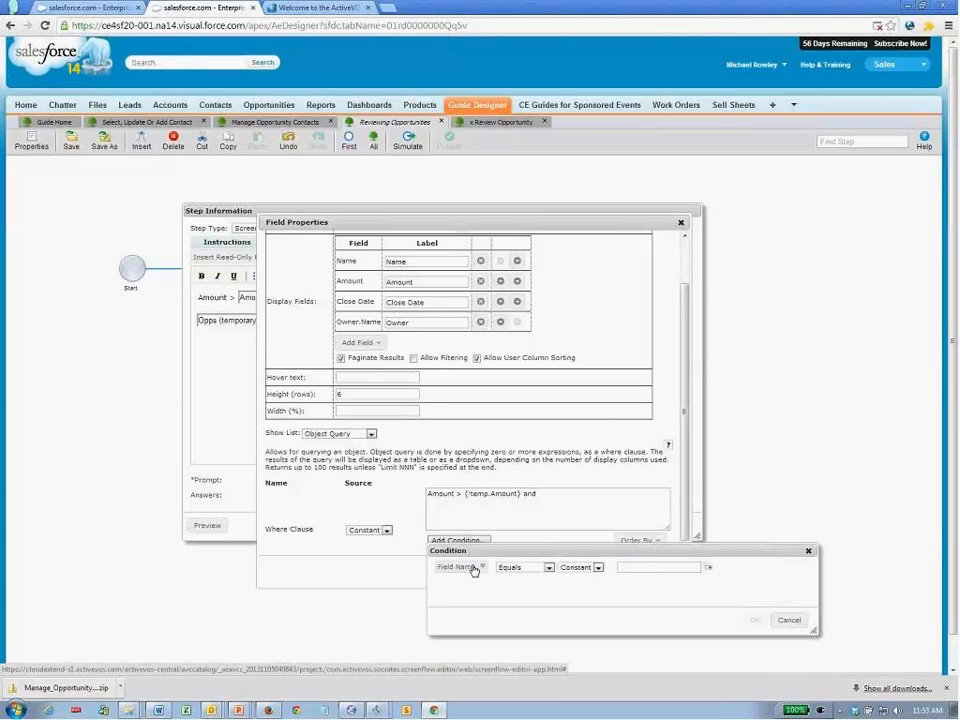
- Add the condition Owner ID IN the Owners field to the Opps query
left_click(474, 568)
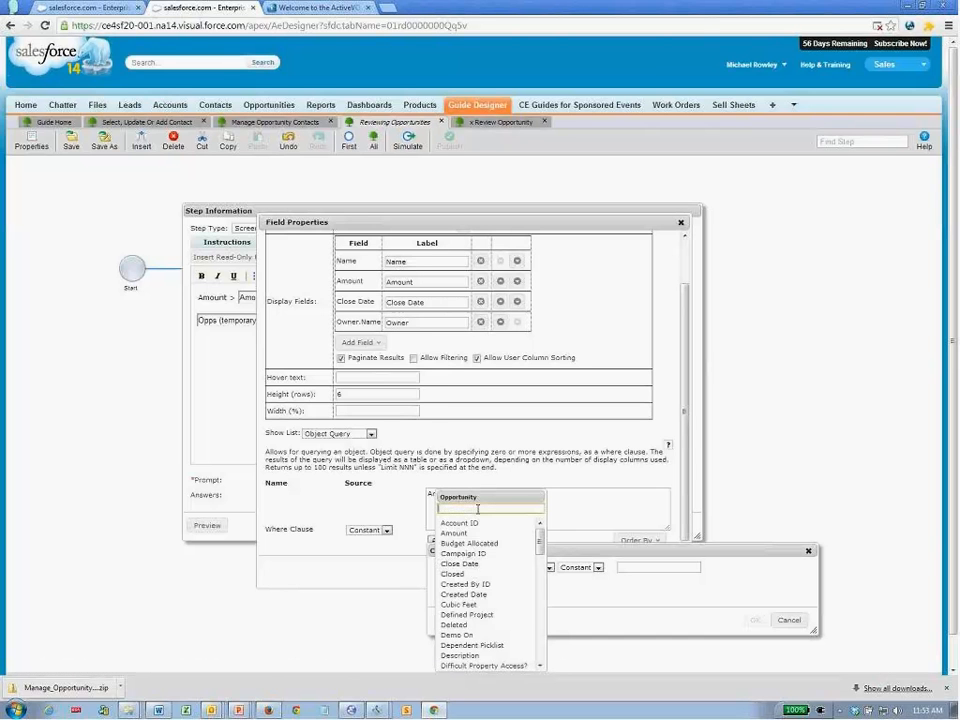
type("owner")
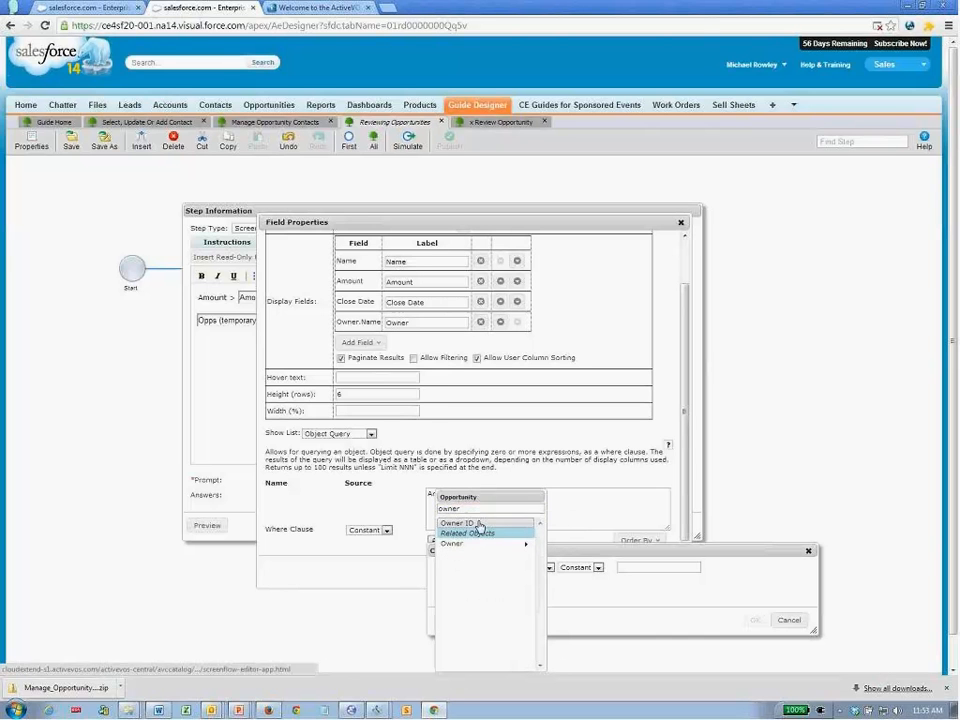
left_click(481, 523)
left_click(652, 567)
left_click(646, 584)
left_click(724, 568)
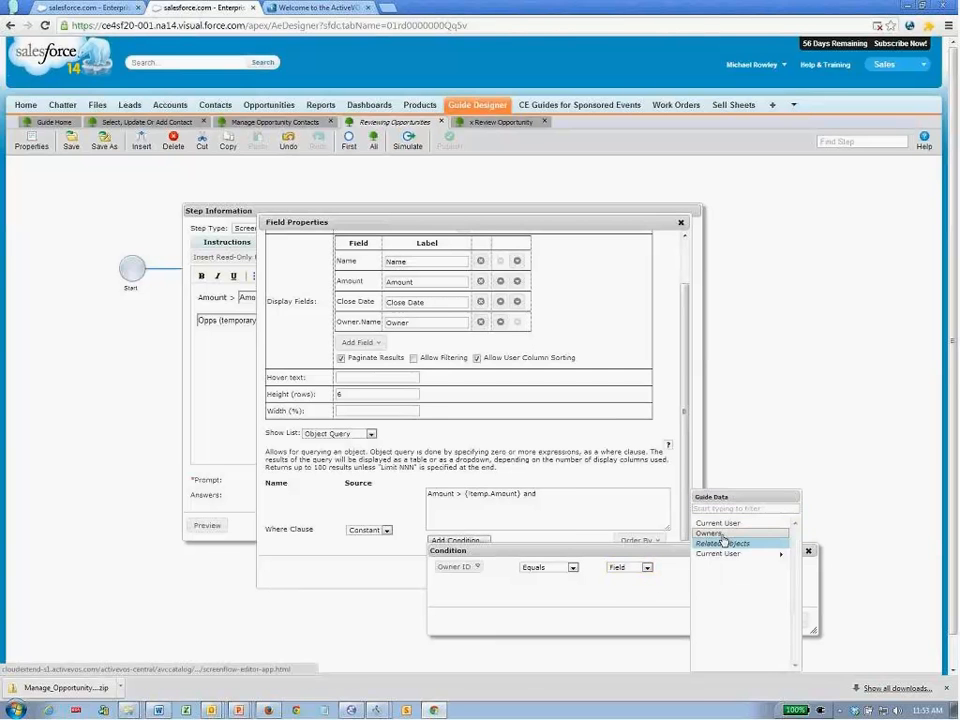
left_click(722, 534)
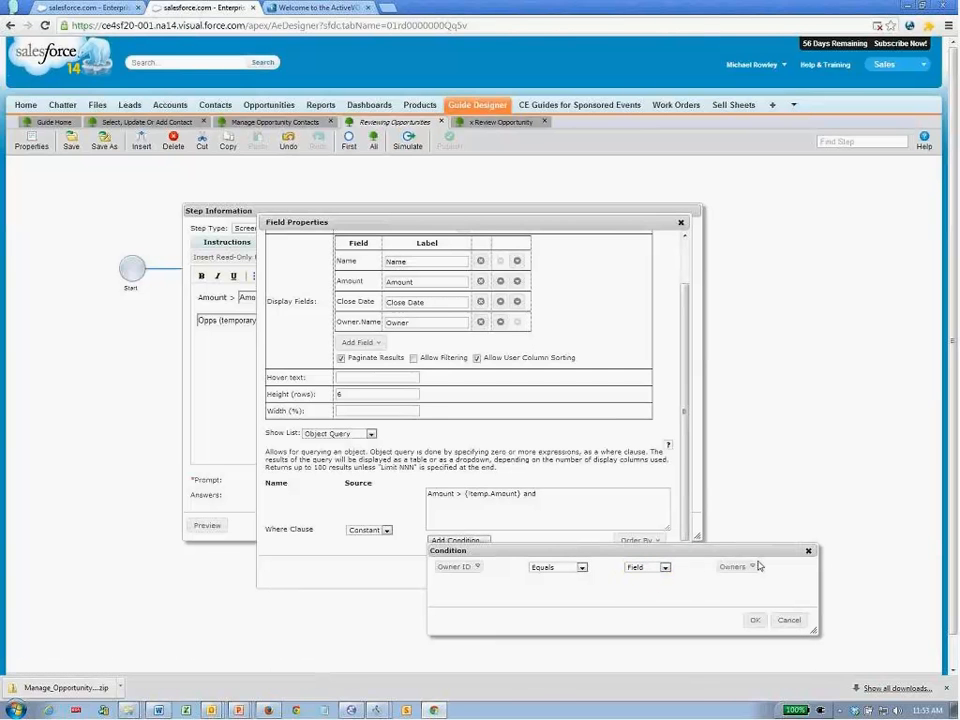
left_click(581, 568)
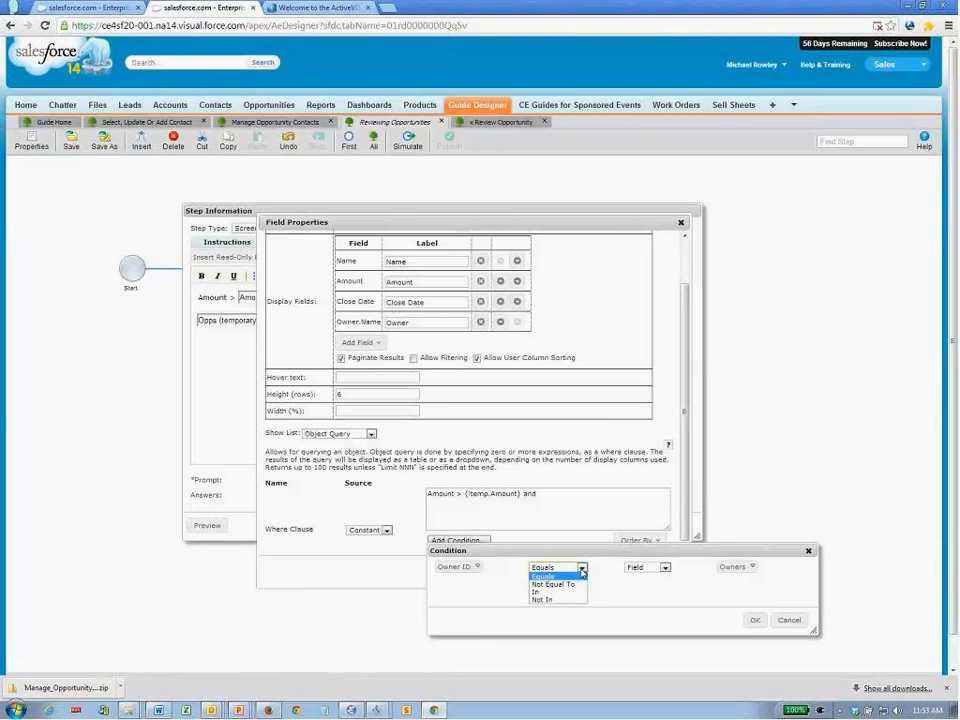
left_click(548, 592)
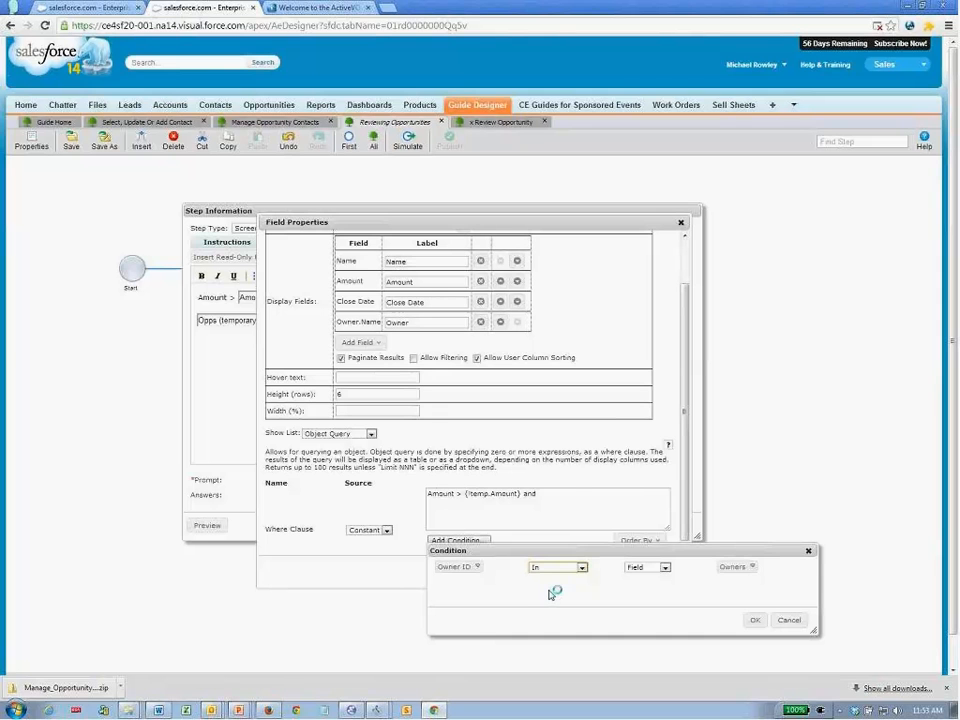
left_click(752, 621)
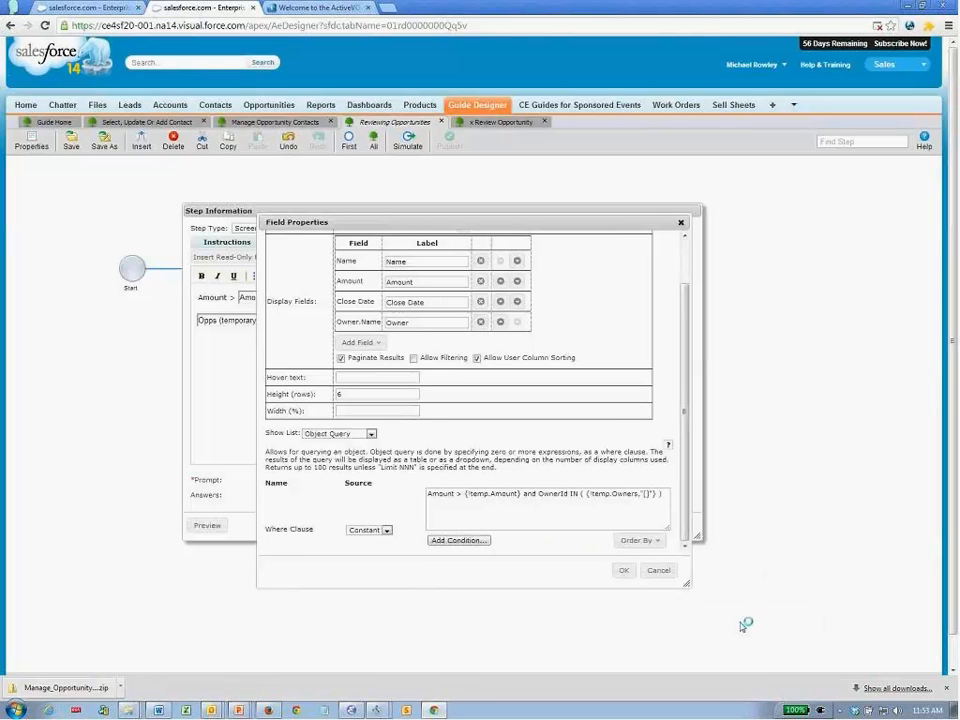
- Accept the updated query and step settings, then save the Reviewing Opportunities guide
left_click_drag(537, 494, 665, 503)
left_click(629, 515)
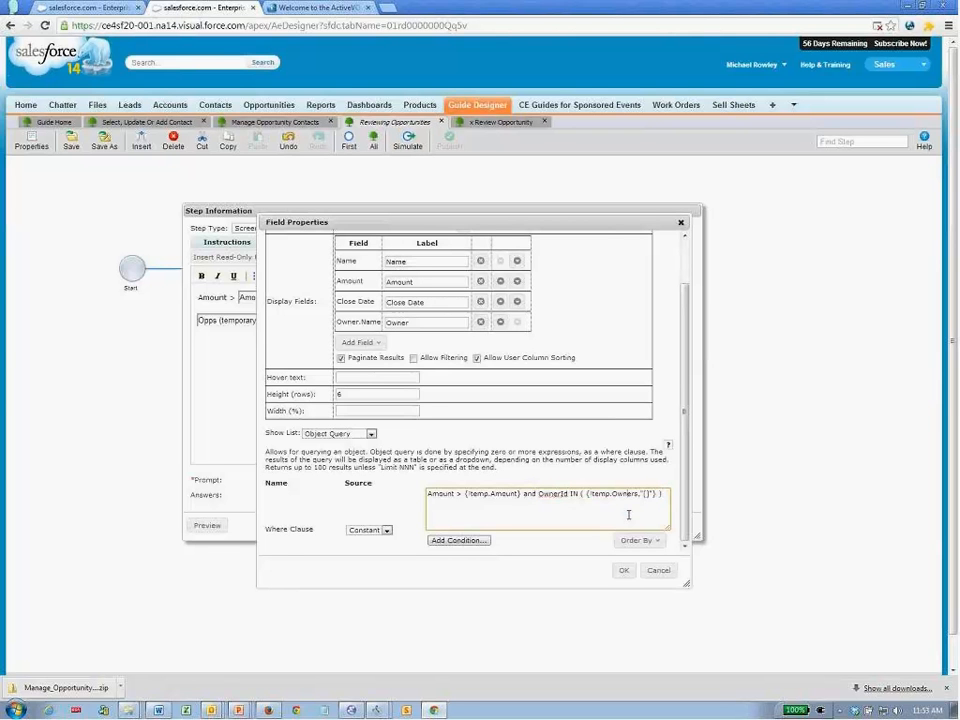
left_click(622, 571)
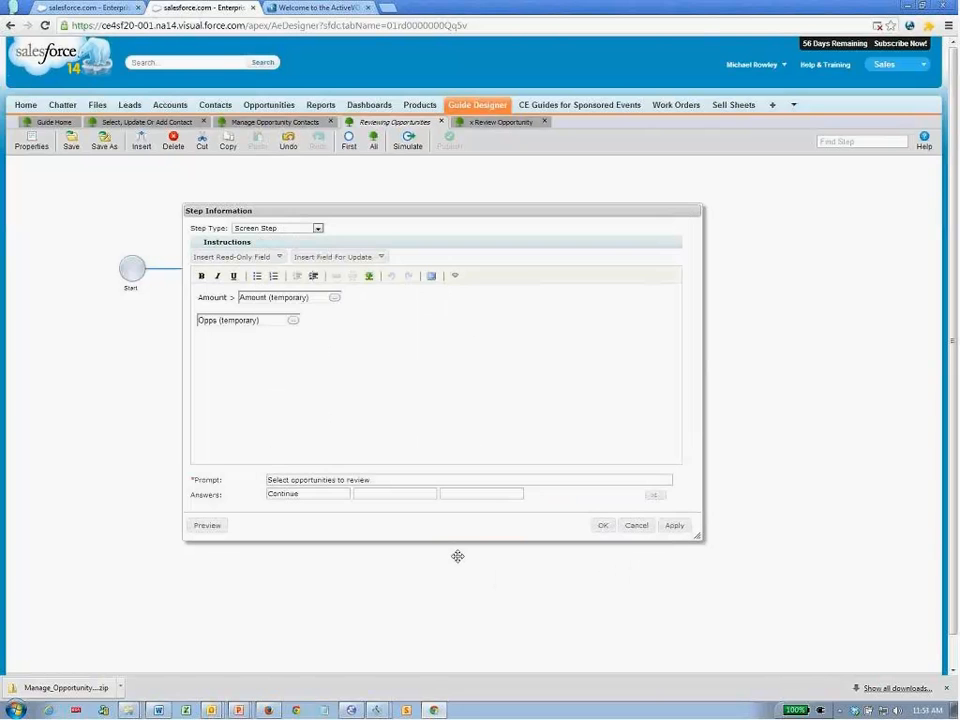
left_click(601, 526)
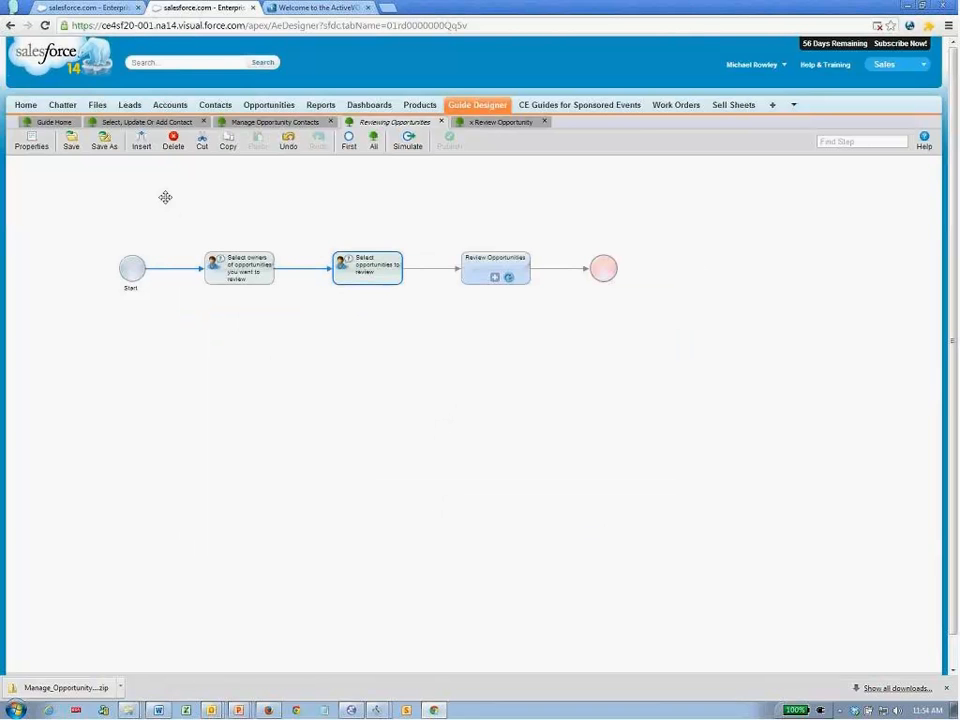
left_click(76, 147)
- Publish the guide and restart it from the Salesforce home page
left_click(450, 147)
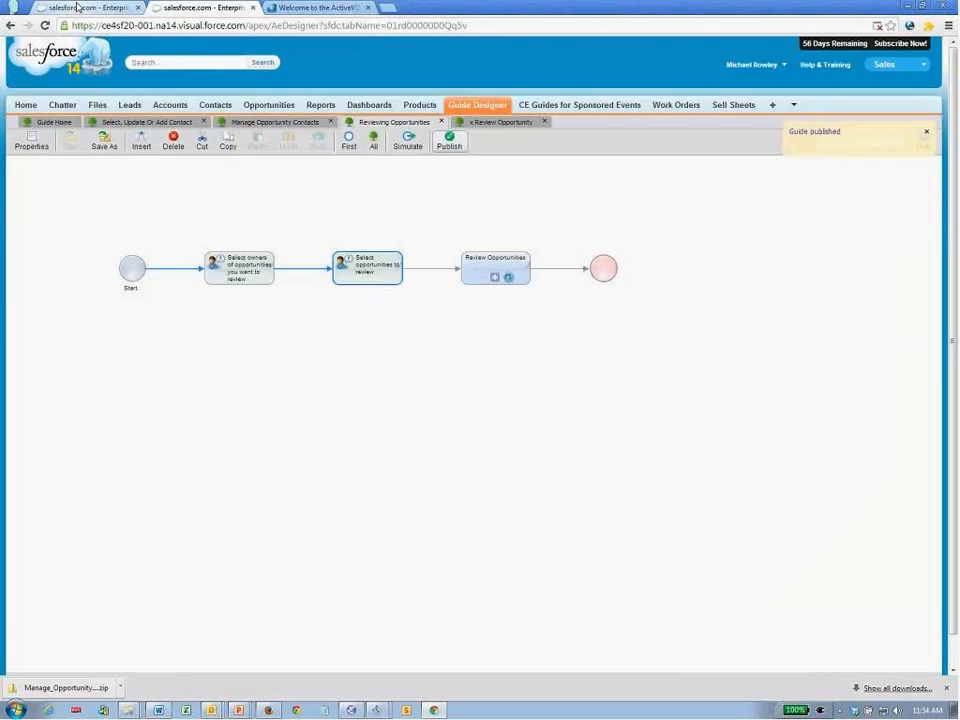
left_click(77, 7)
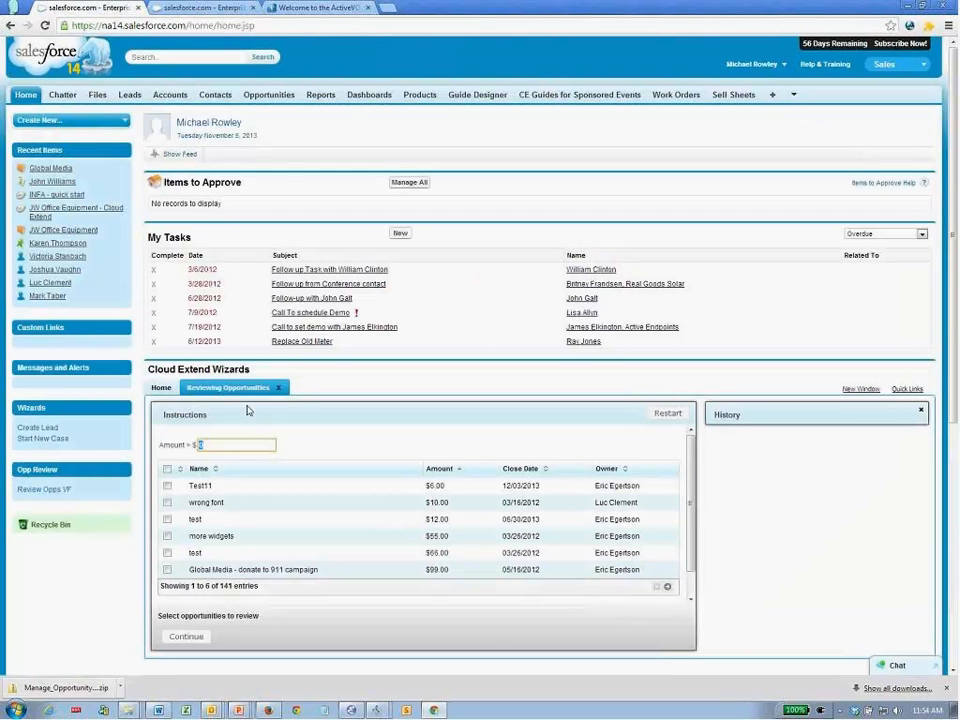
left_click(667, 416)
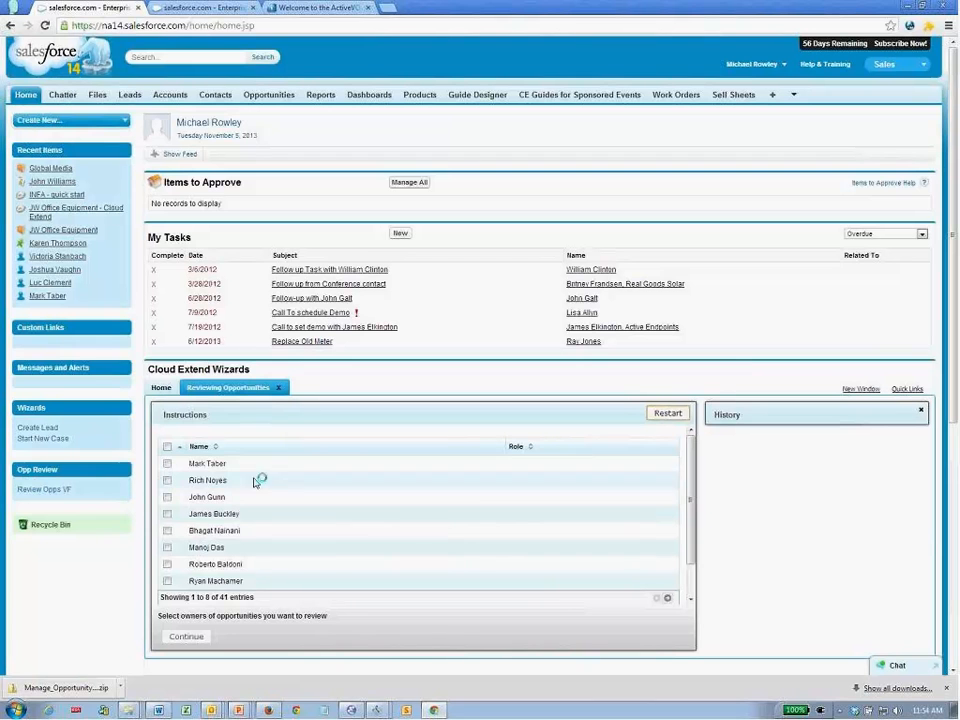
- Sort owners by role, select three Sales Engineers and two Midwest Sales owners, and continue
left_click(530, 447)
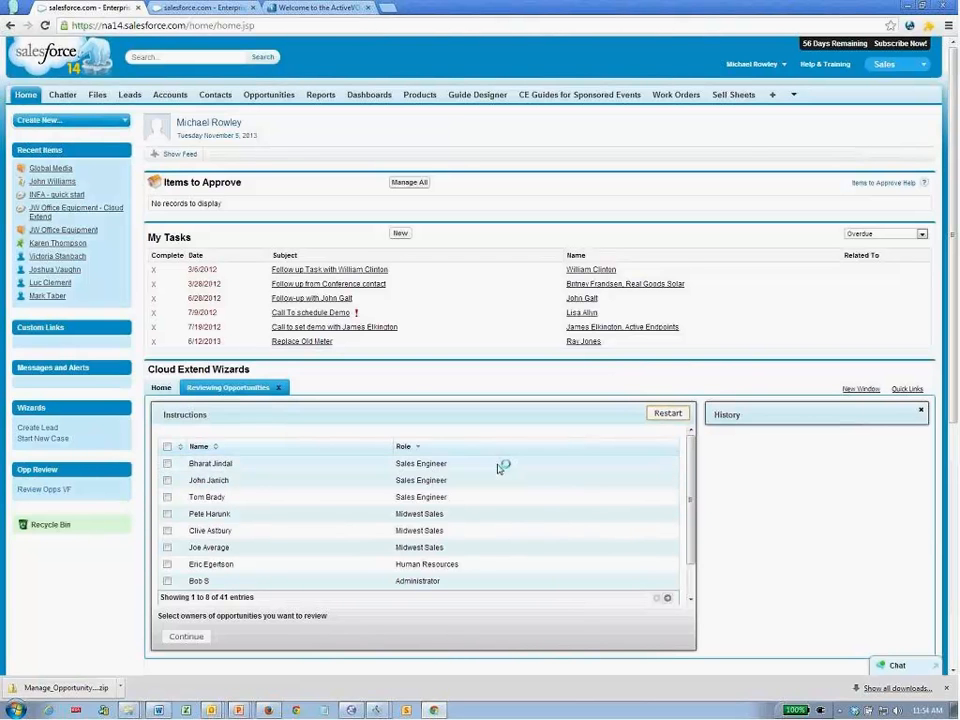
left_click(167, 464)
left_click(167, 480)
left_click(167, 497)
left_click(167, 514)
left_click(167, 530)
left_click(190, 636)
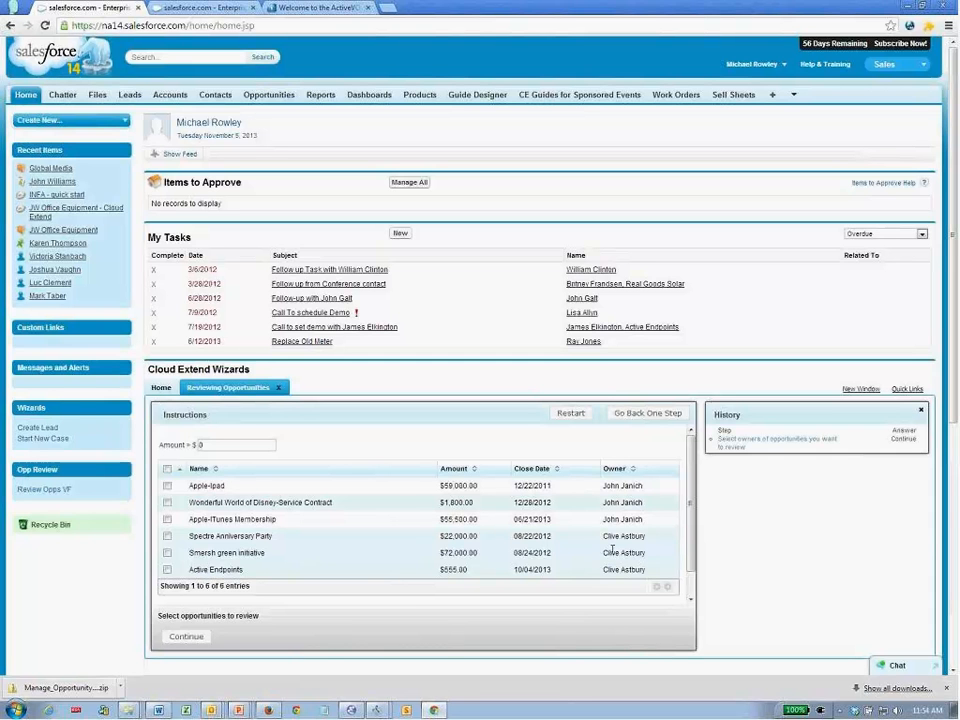
- Select the Wonderful World of Disney-Service Contract and Apple-iTunes Membership opportunities and continue
left_click(167, 502)
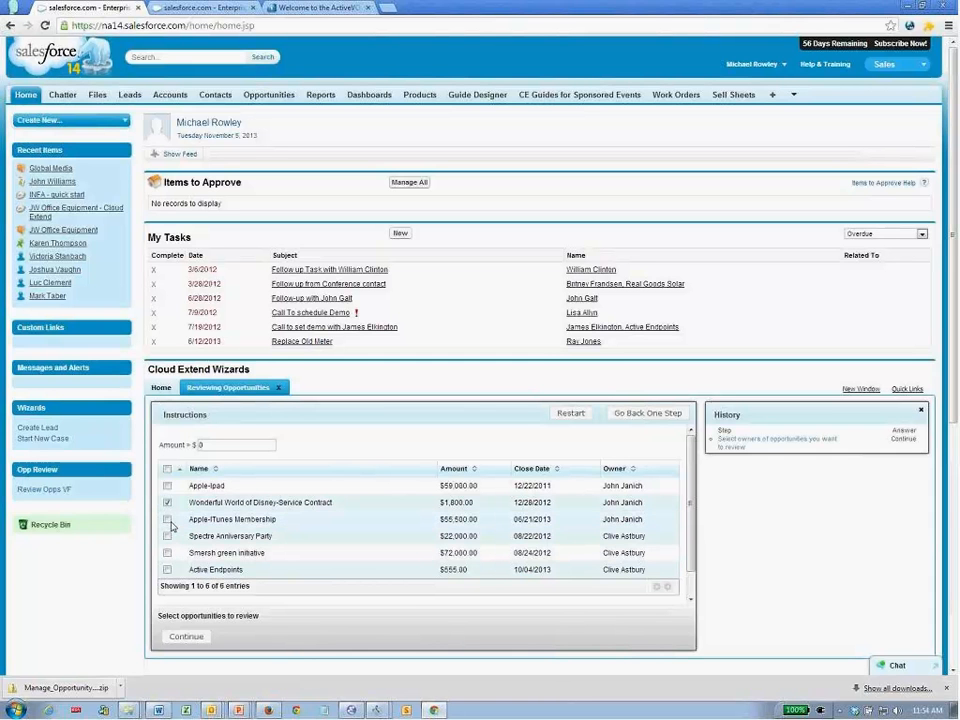
left_click(167, 519)
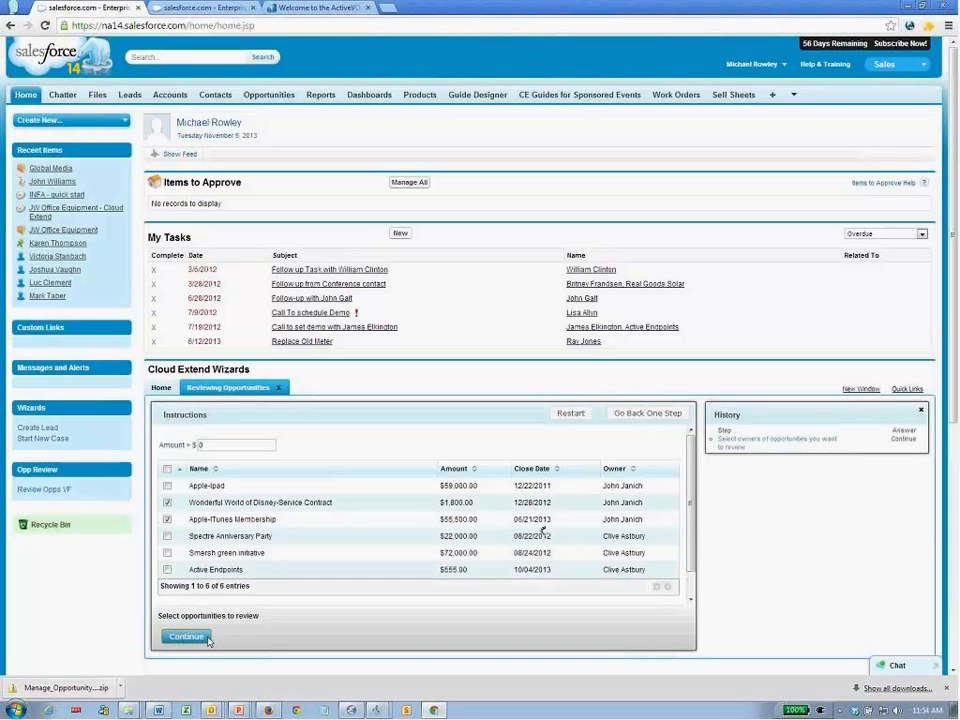
left_click(186, 636)
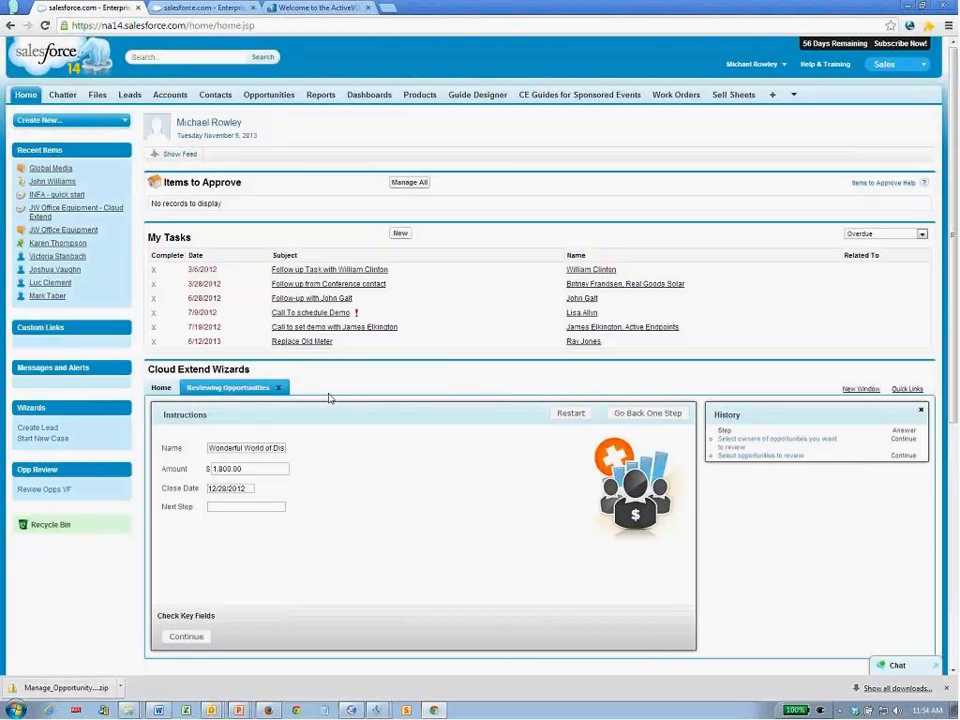
key("alt+Tab")
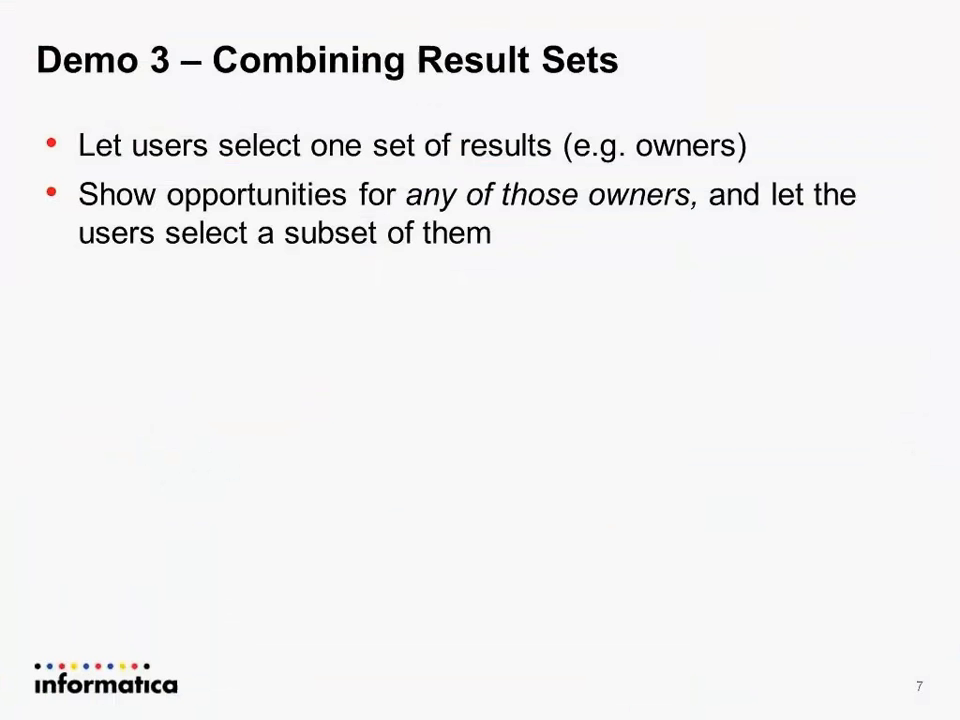
- Advance the slide show to Demo 4 – Adding and Updating Records
key("Right")
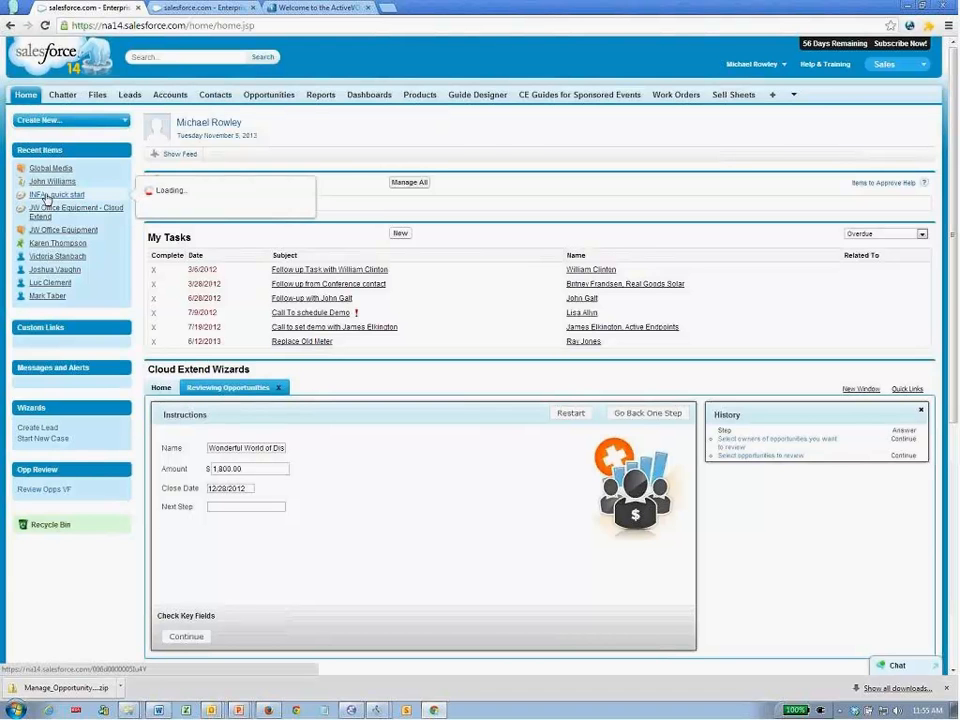
- Close the guide run and launch Select, Update Or Add Contact from the JW Office Equipment account
mouse_move(47, 236)
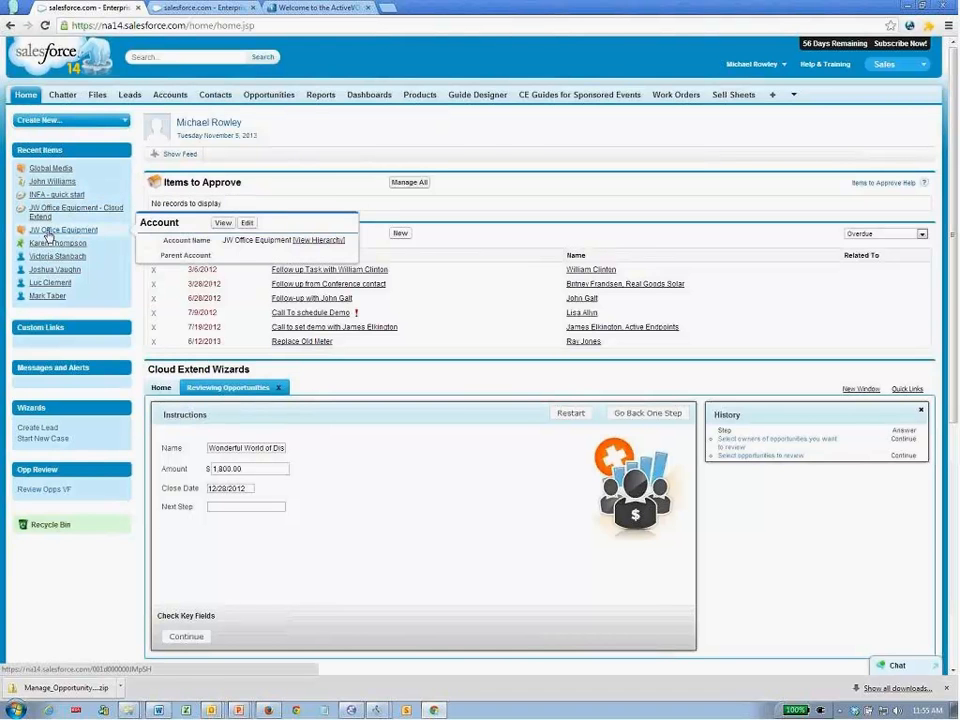
left_click(279, 387)
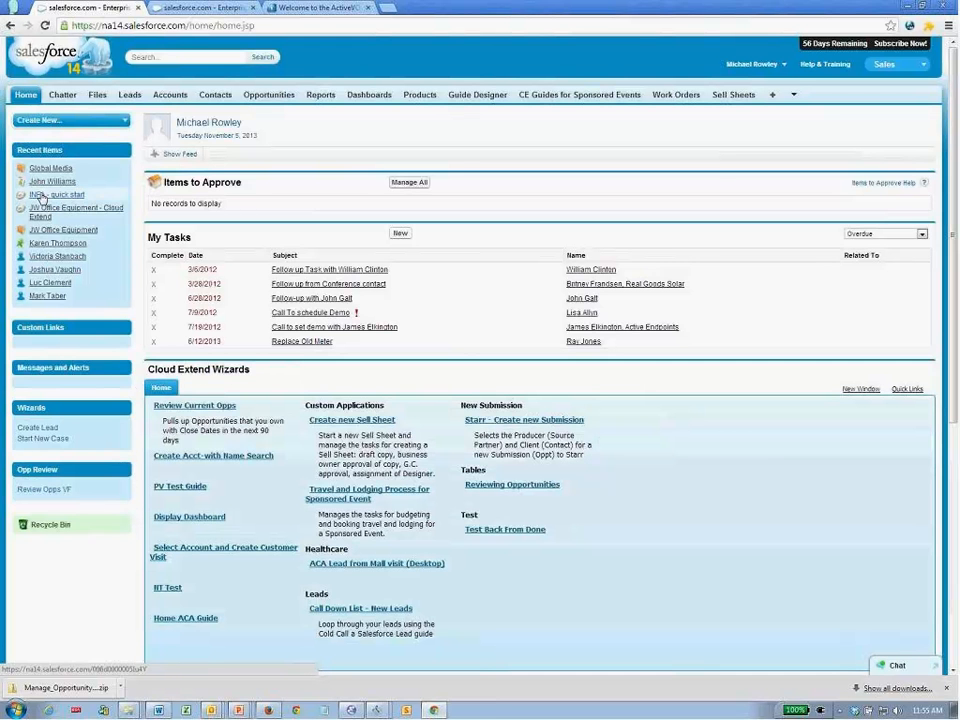
left_click(43, 211)
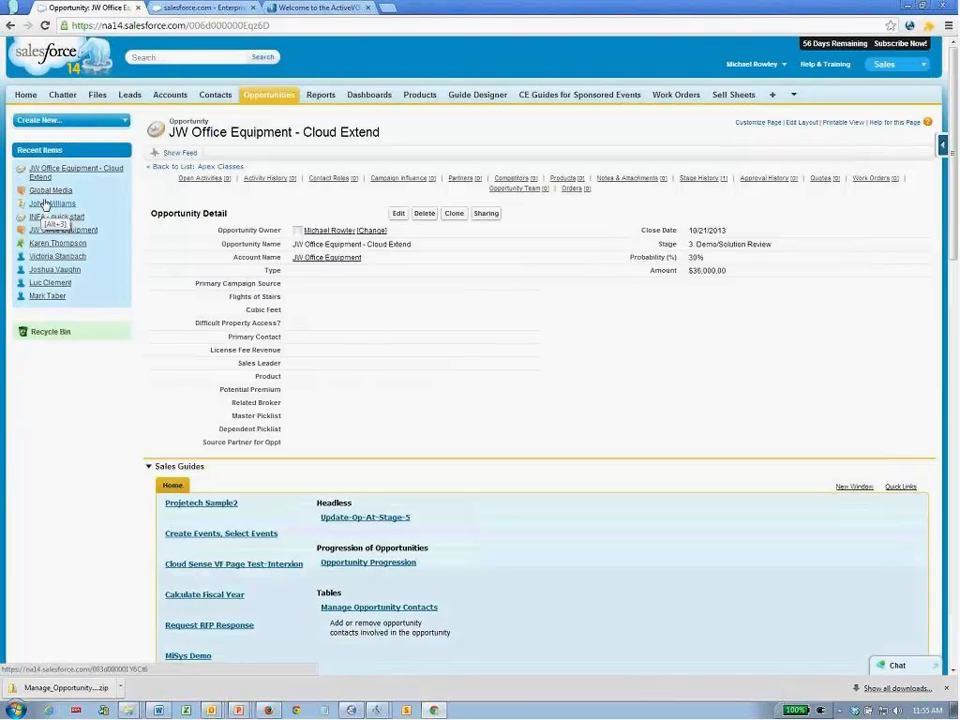
left_click(48, 234)
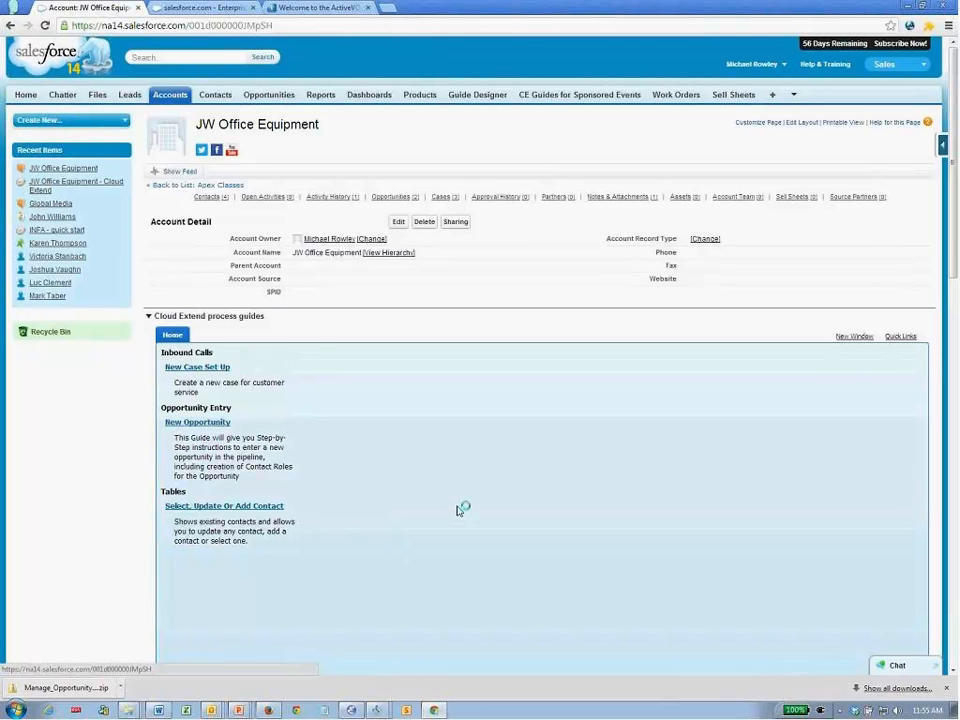
left_click(276, 506)
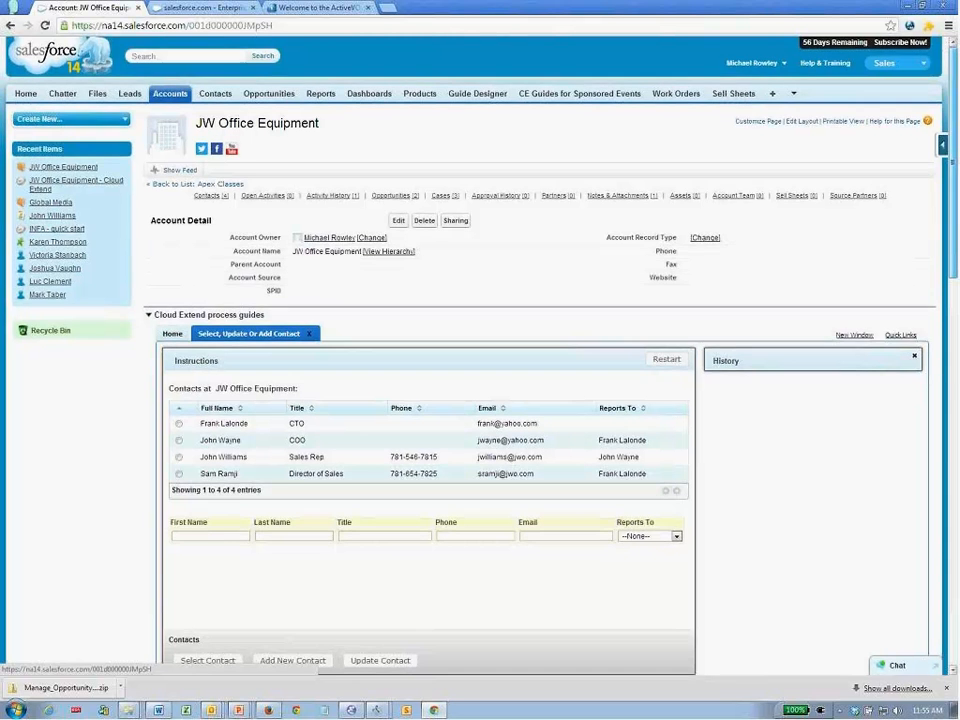
- Enter the new contact's first and last name, title Sales Rep, phone number and e-mail
scroll(728, 382, "down", 2)
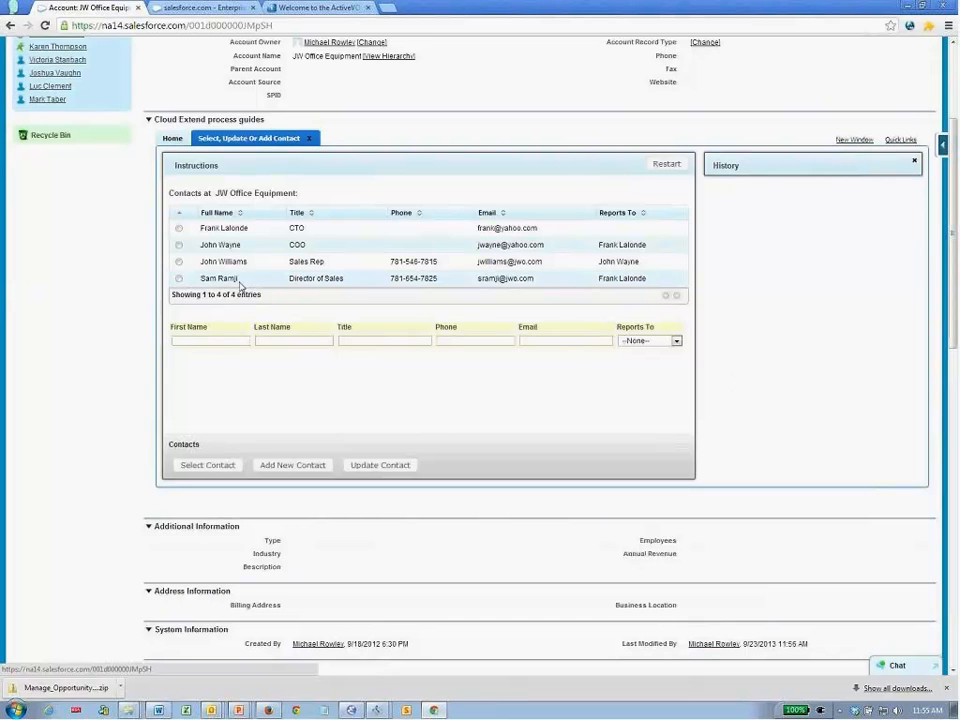
left_click(228, 341)
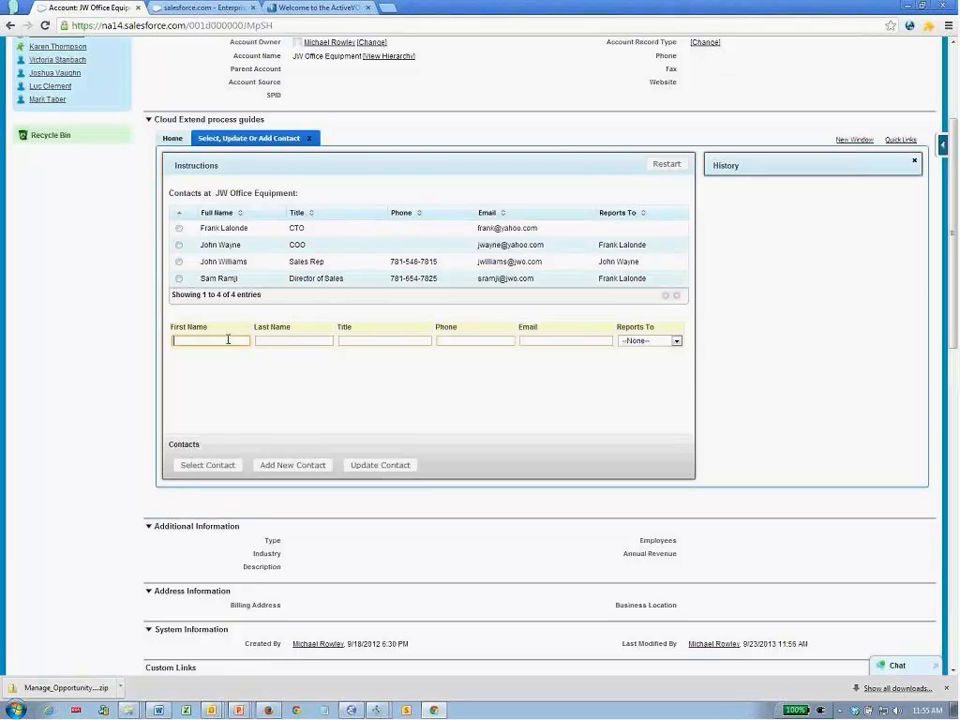
key("Tab")
key("Tab")
type("Sales Rep")
key("Tab")
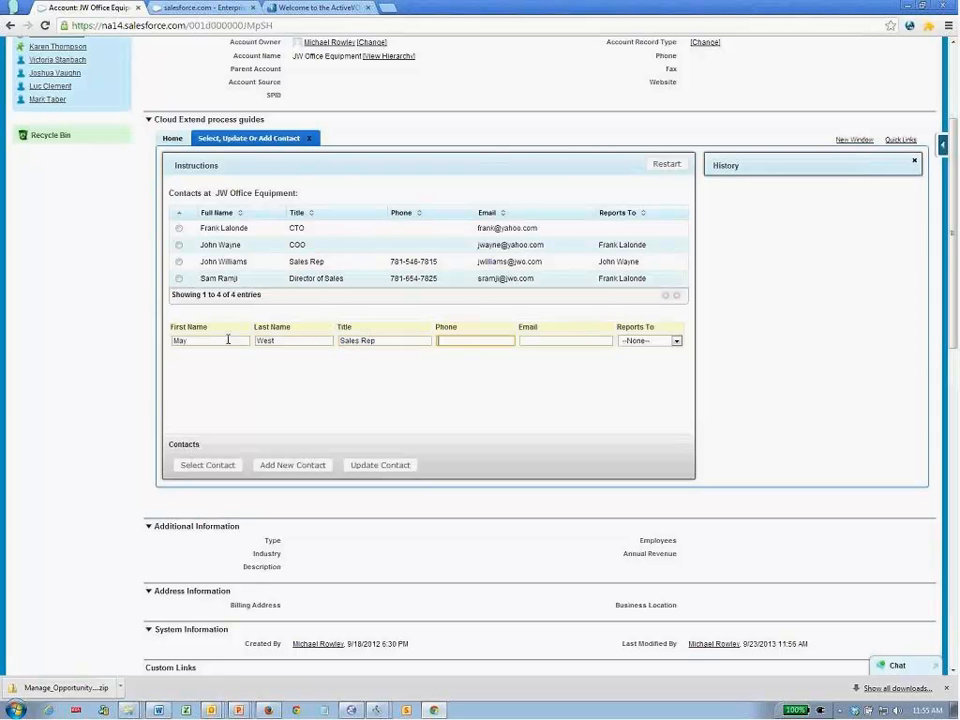
key("Tab")
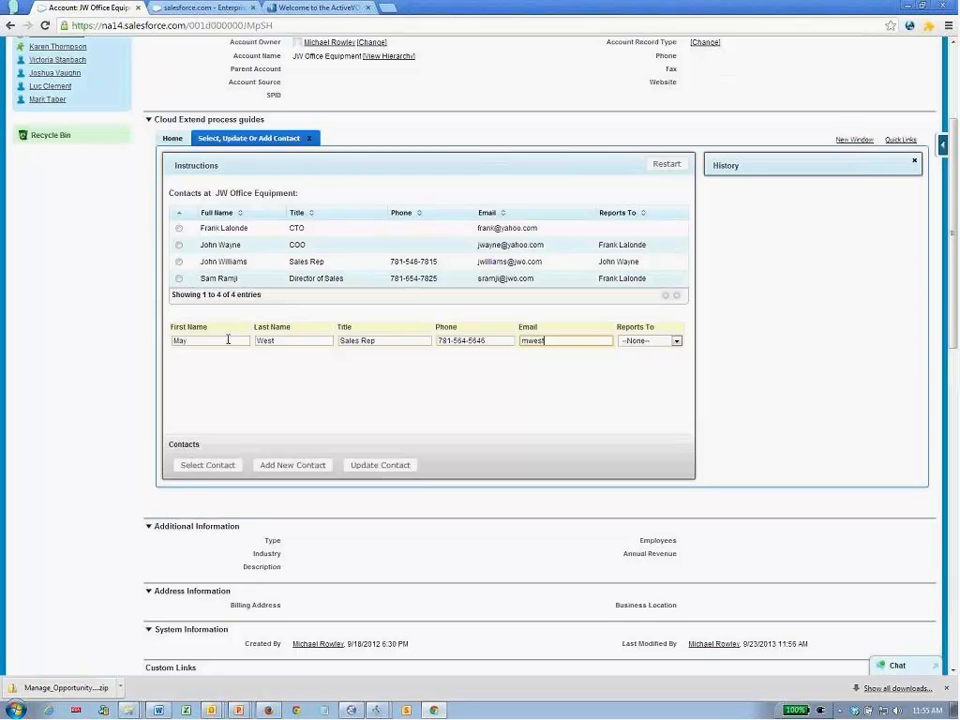
- Choose the contact's Reports To manager and add them as a new contact
key("Tab")
left_click(640, 342)
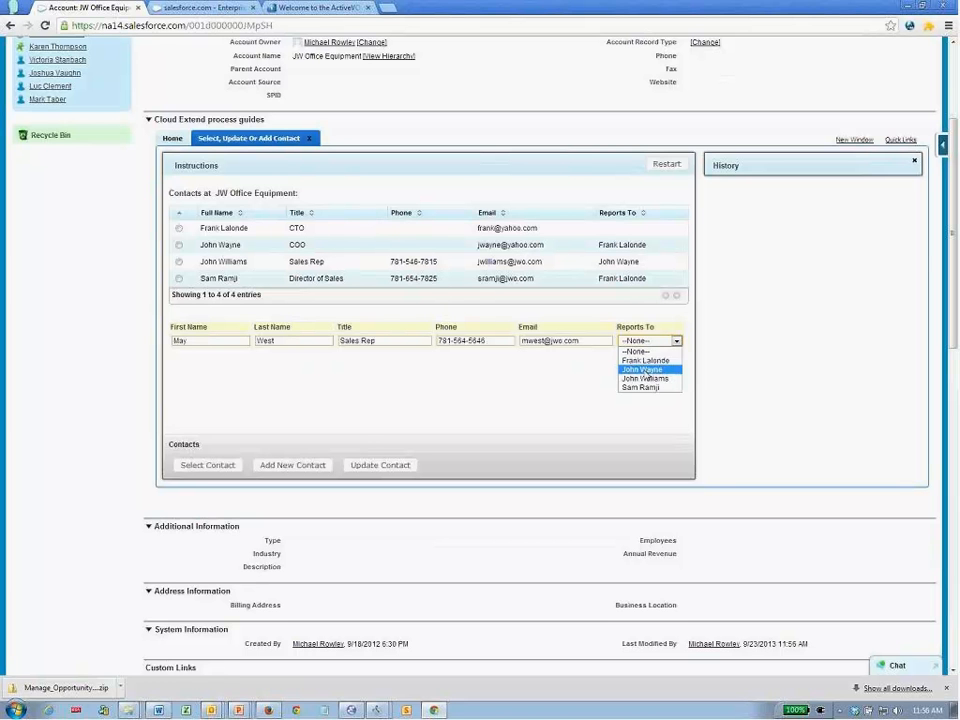
left_click(646, 370)
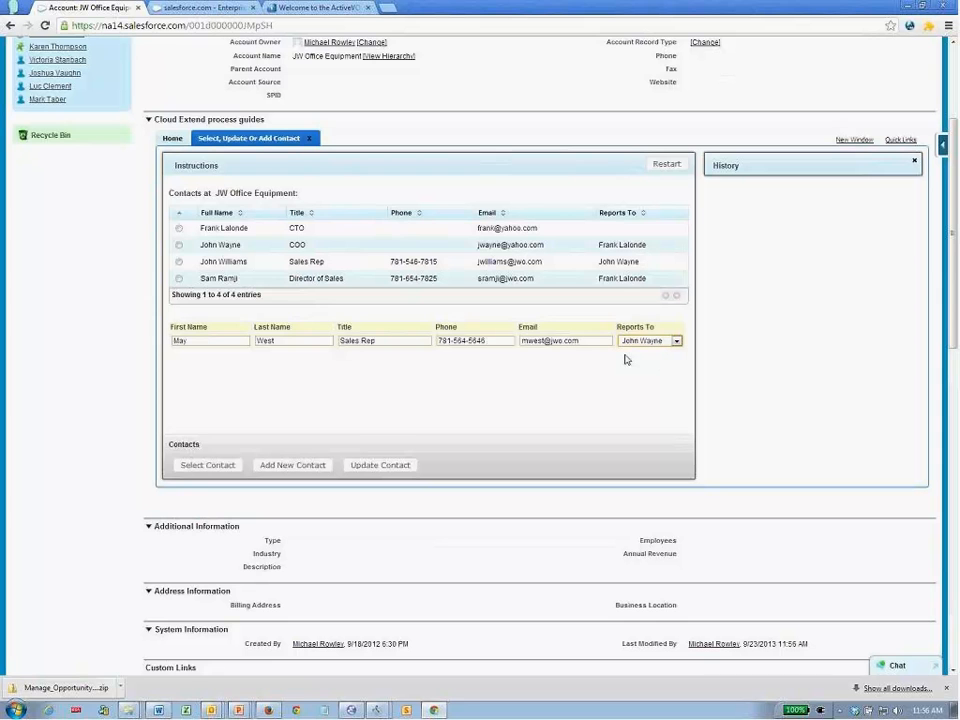
left_click(293, 467)
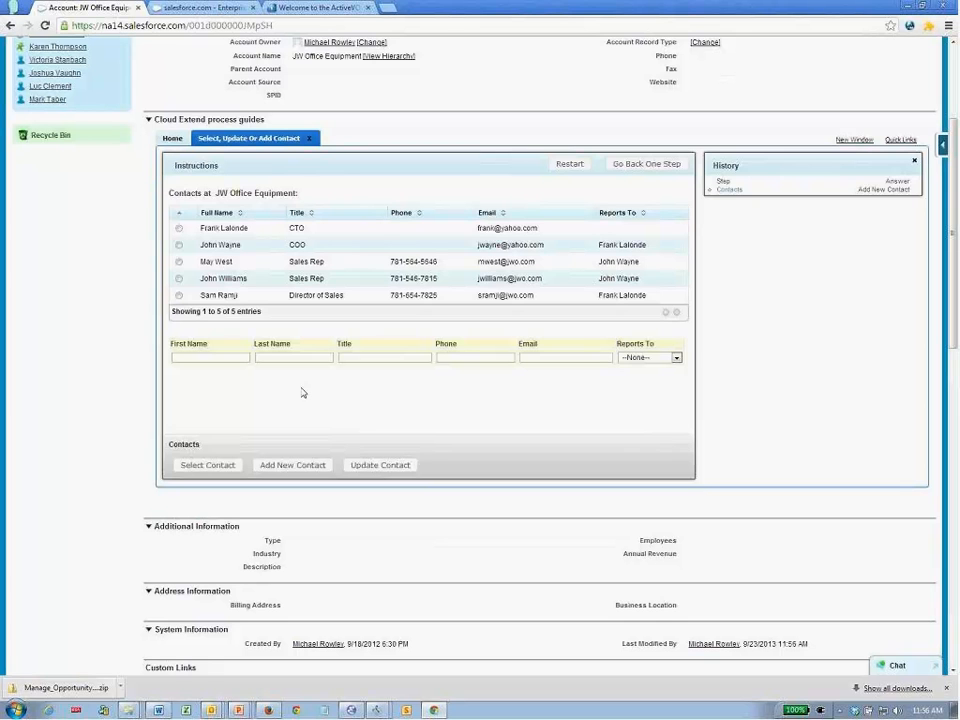
- Update the existing Sales Rep contact to title Composer with a different manager, then select that contact
left_click(179, 279)
left_click(672, 358)
left_click(642, 377)
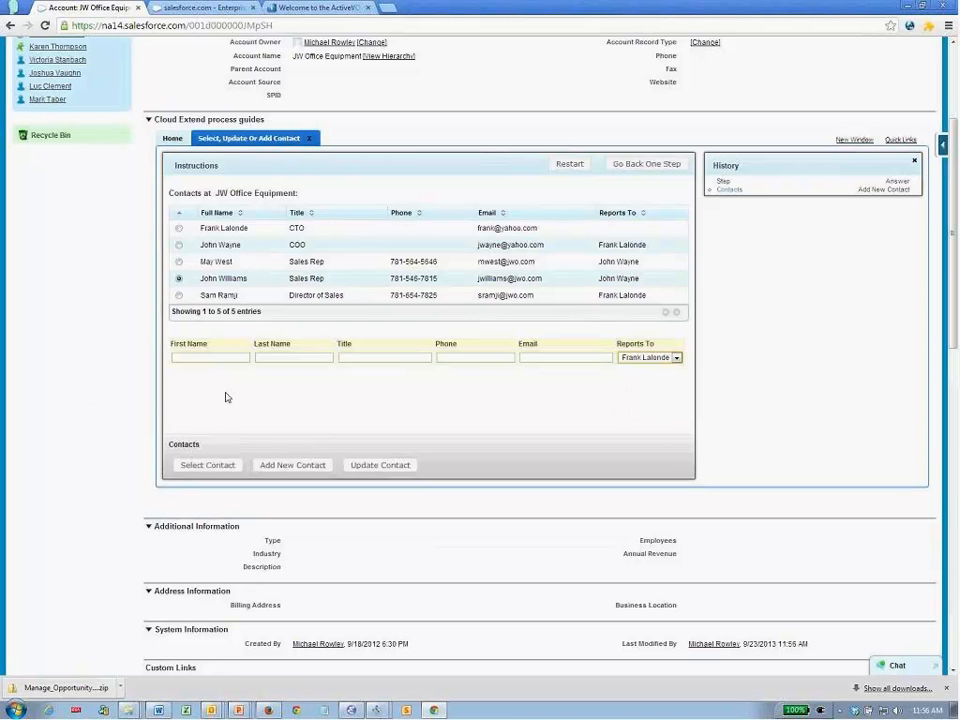
left_click(351, 358)
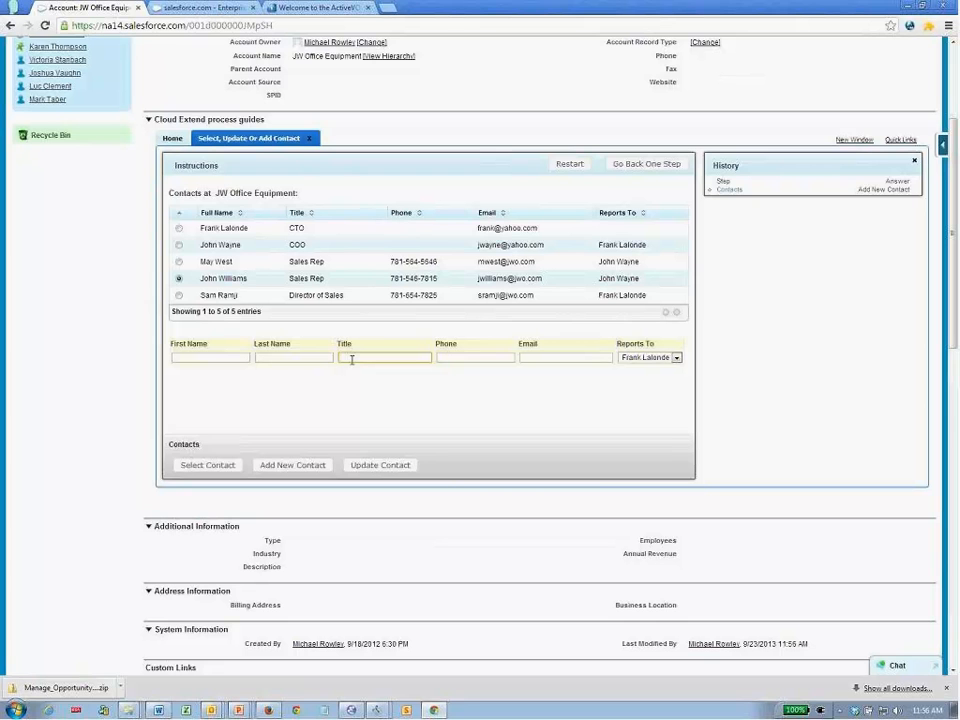
type("Composer")
left_click(378, 466)
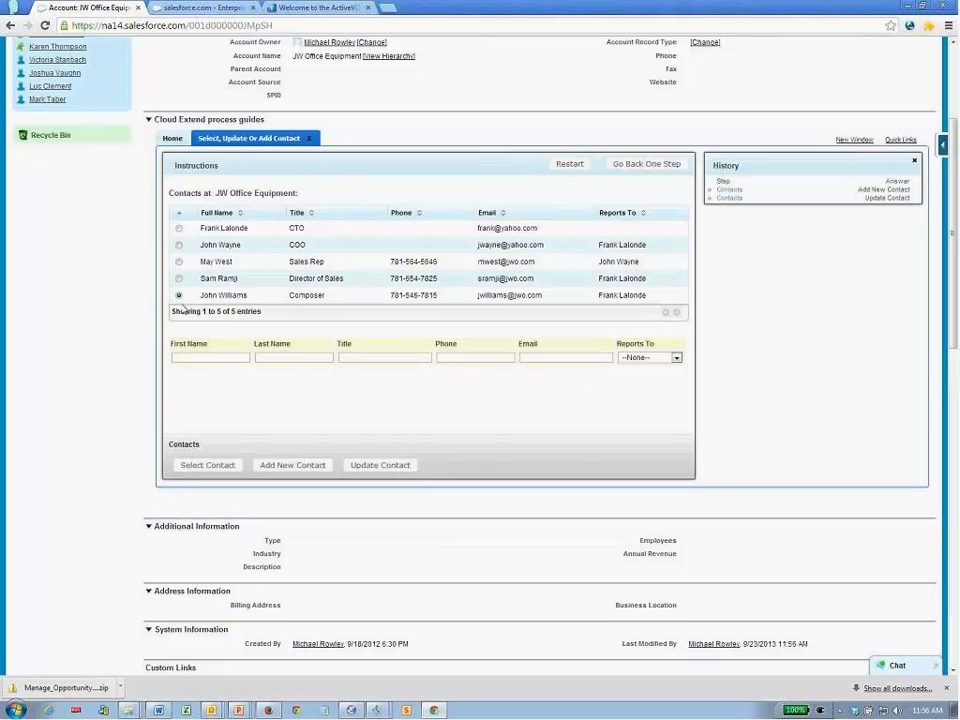
left_click(195, 466)
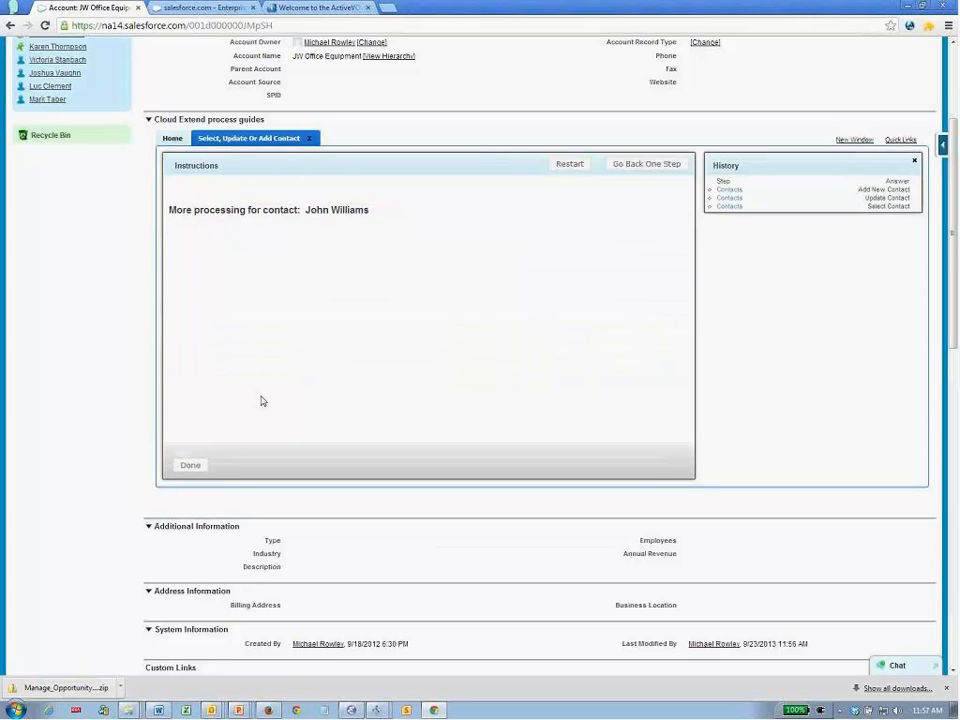
- Finish the running contact guide and open the Select, Update Or Add Contact guide's design
left_click(188, 466)
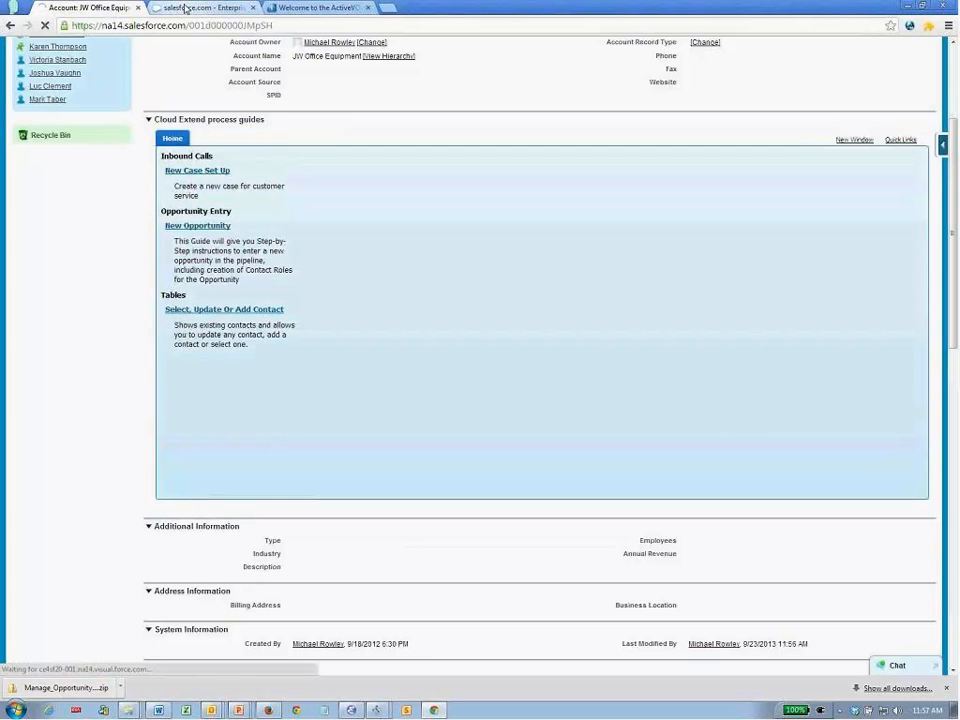
left_click(185, 8)
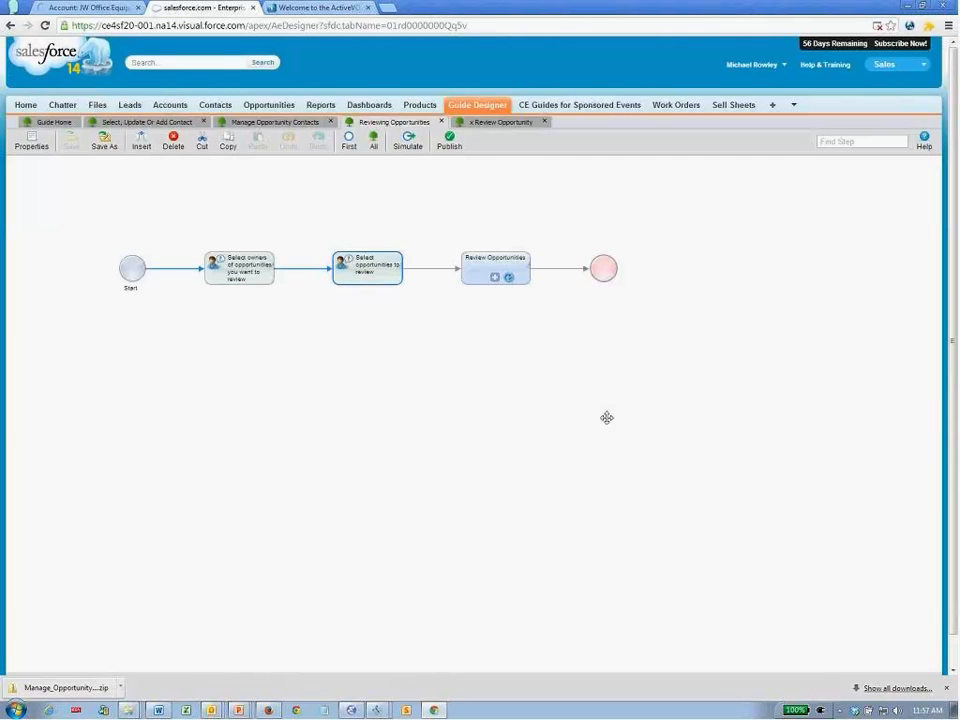
left_click(155, 121)
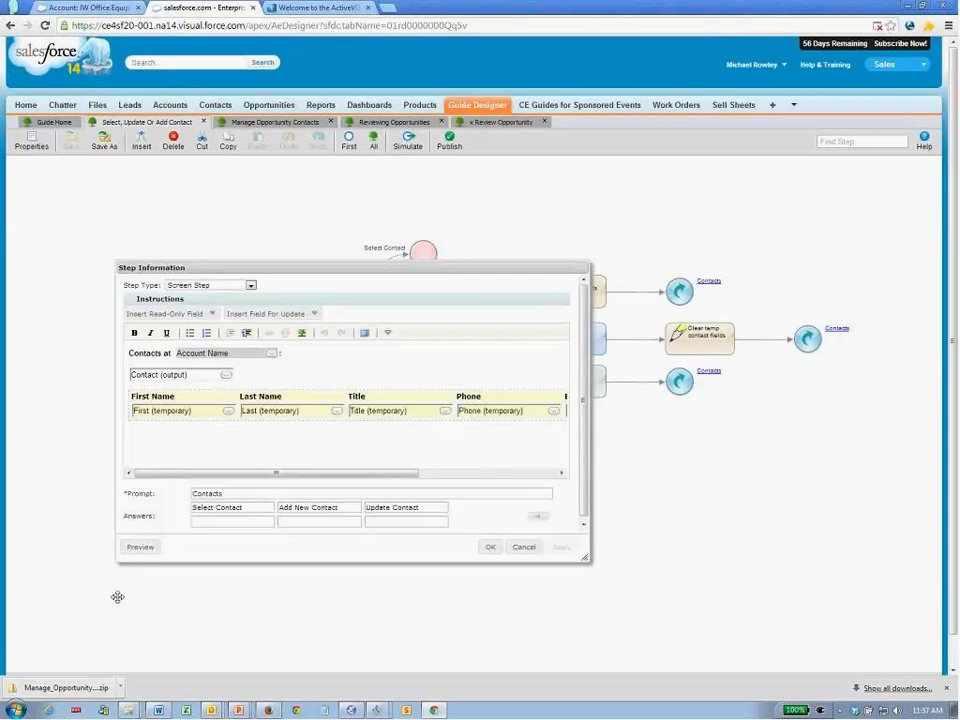
- Preview the Contacts step and inspect its Contact output table settings, then close without saving
left_click(141, 548)
left_click_drag(599, 556, 634, 681)
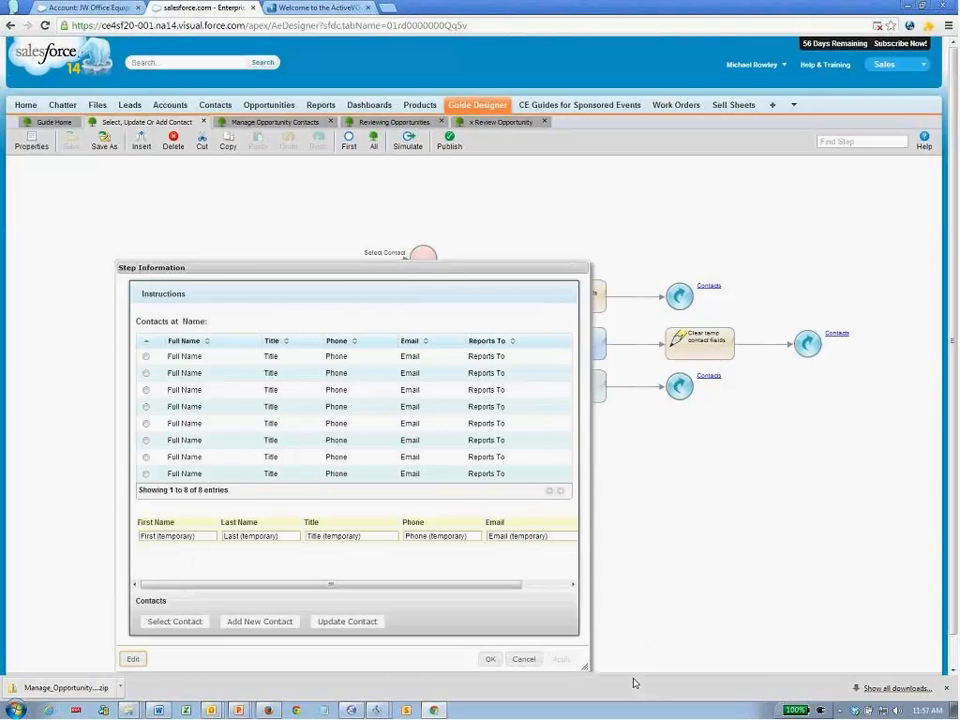
left_click(133, 659)
left_click(227, 375)
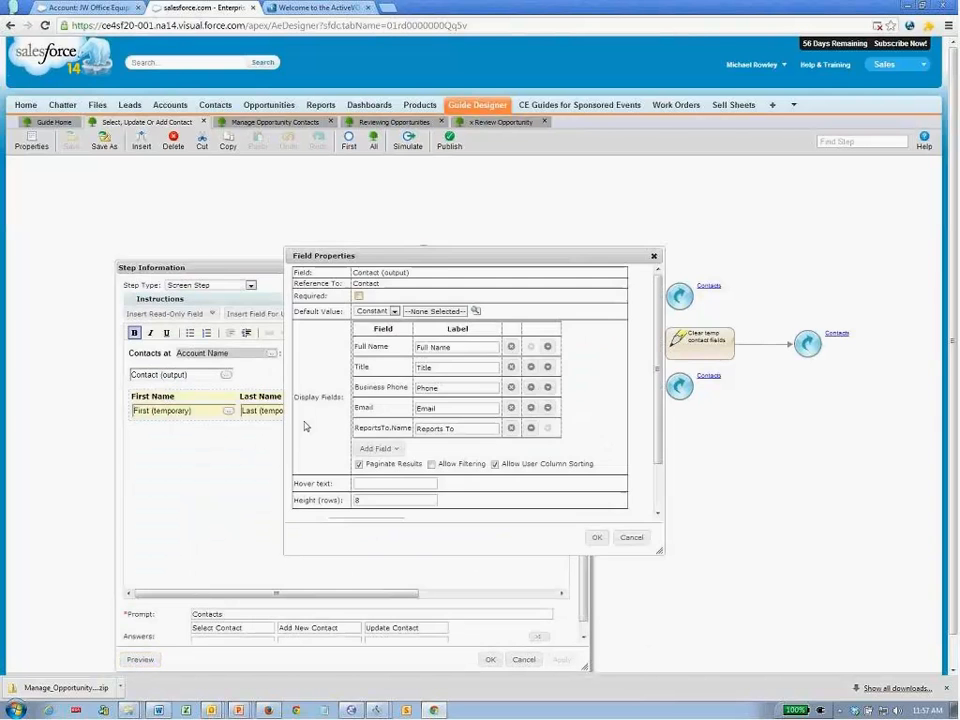
left_click(632, 538)
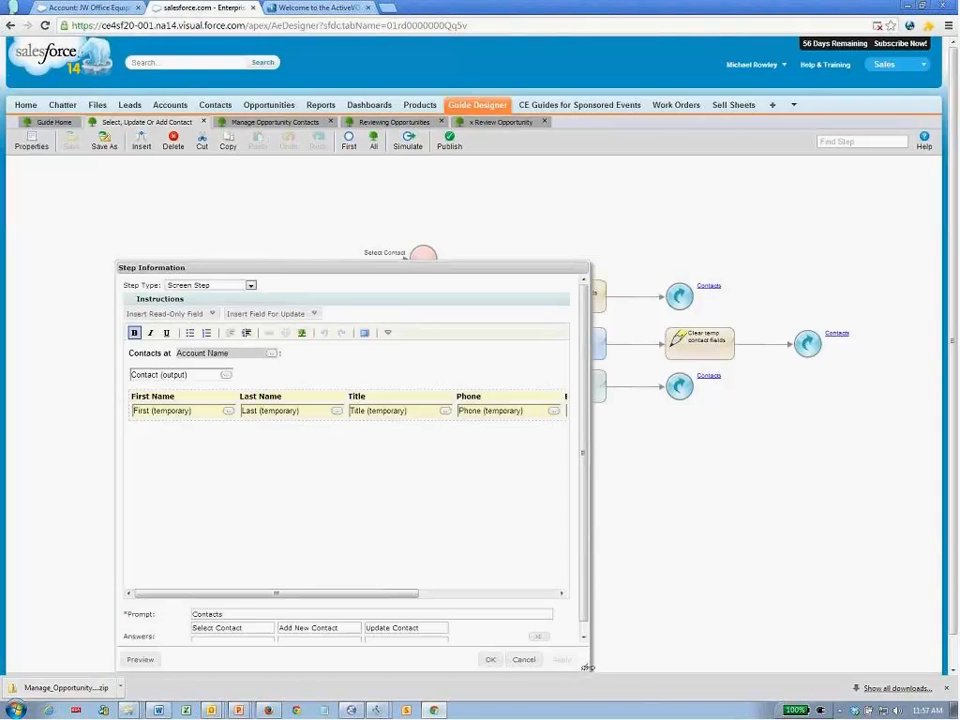
left_click_drag(588, 667, 697, 668)
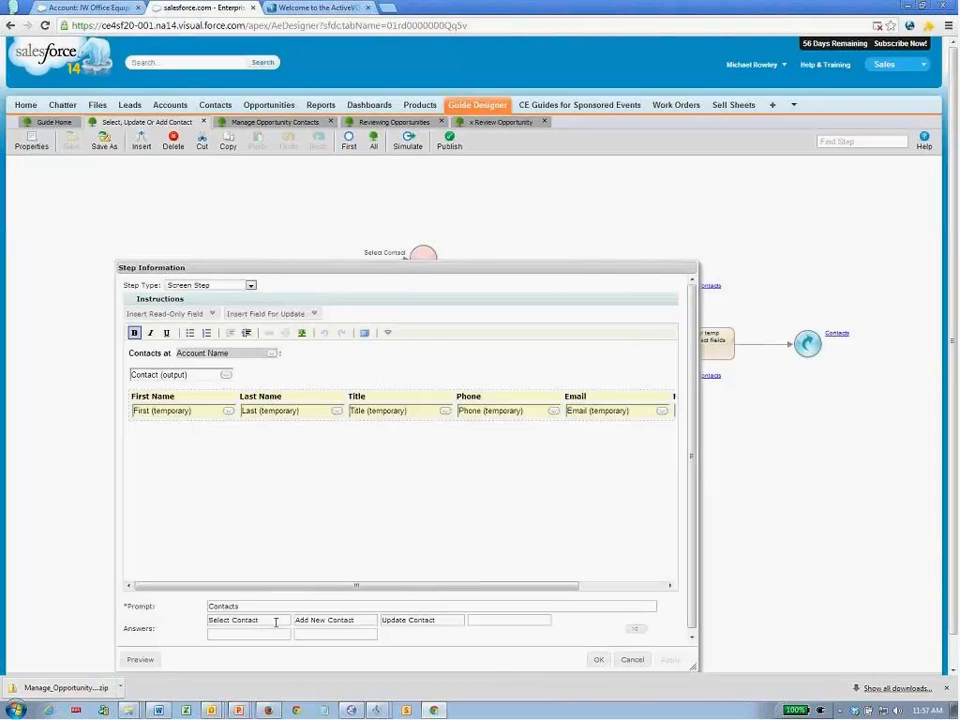
left_click(628, 660)
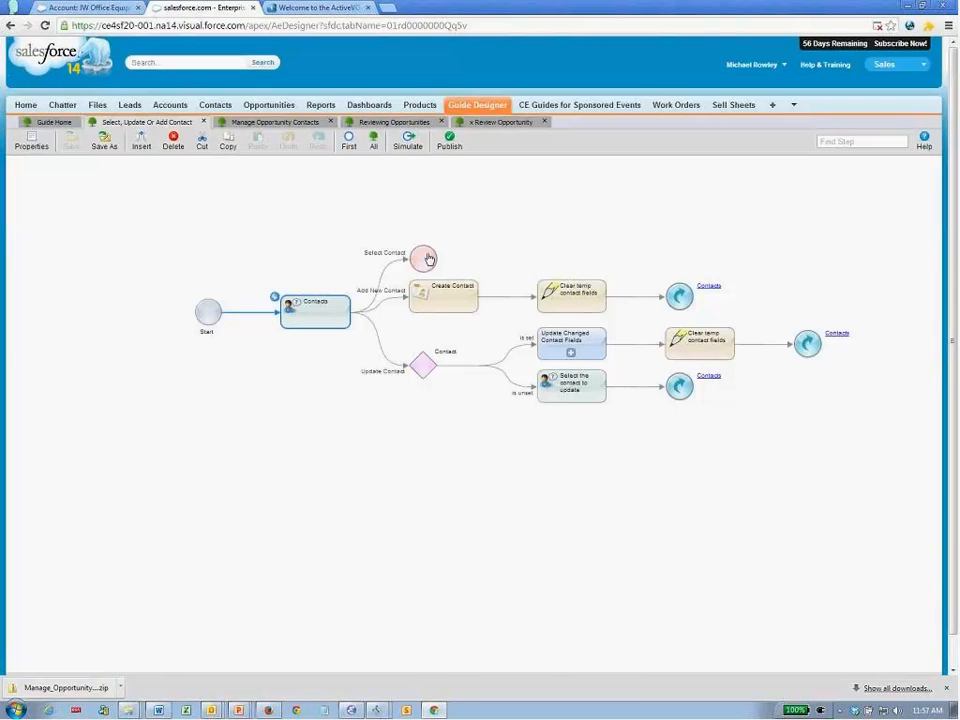
left_click(455, 300)
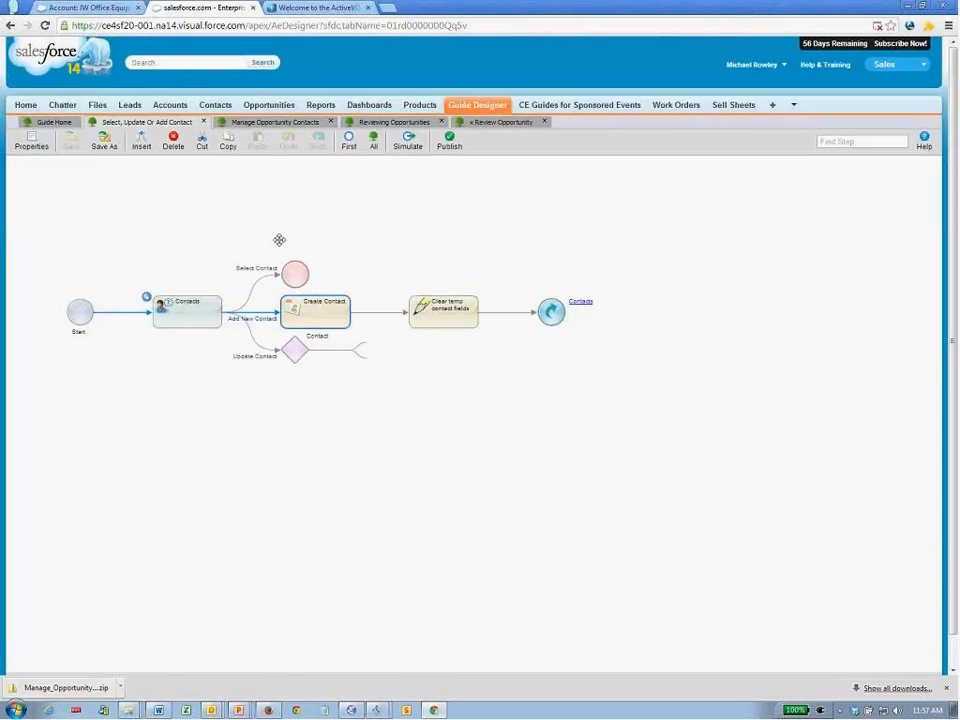
left_click(294, 349)
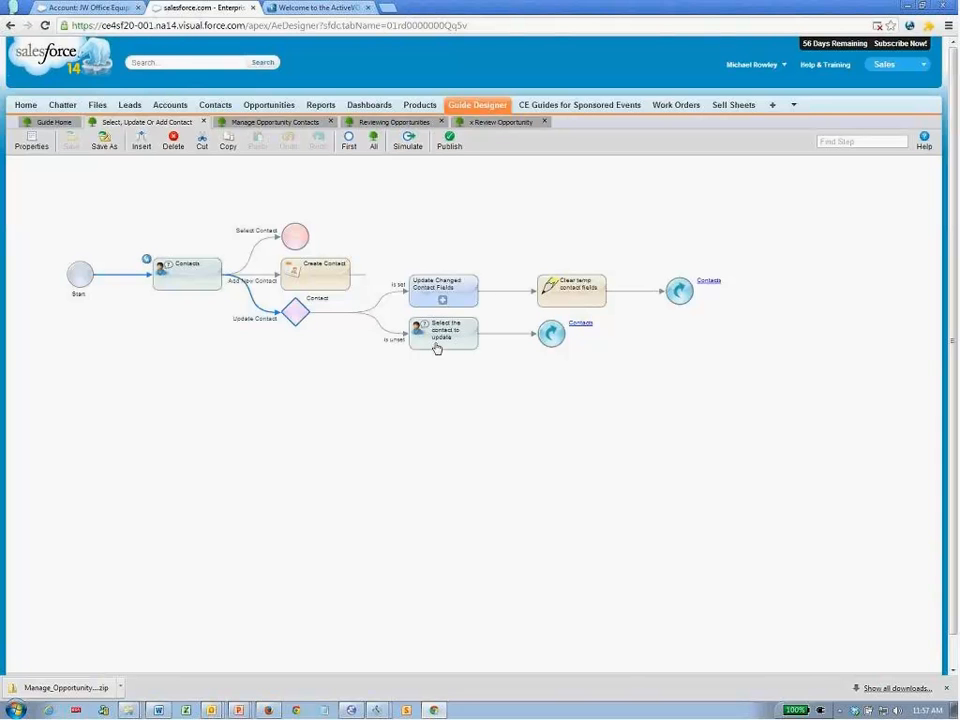
left_click(425, 290)
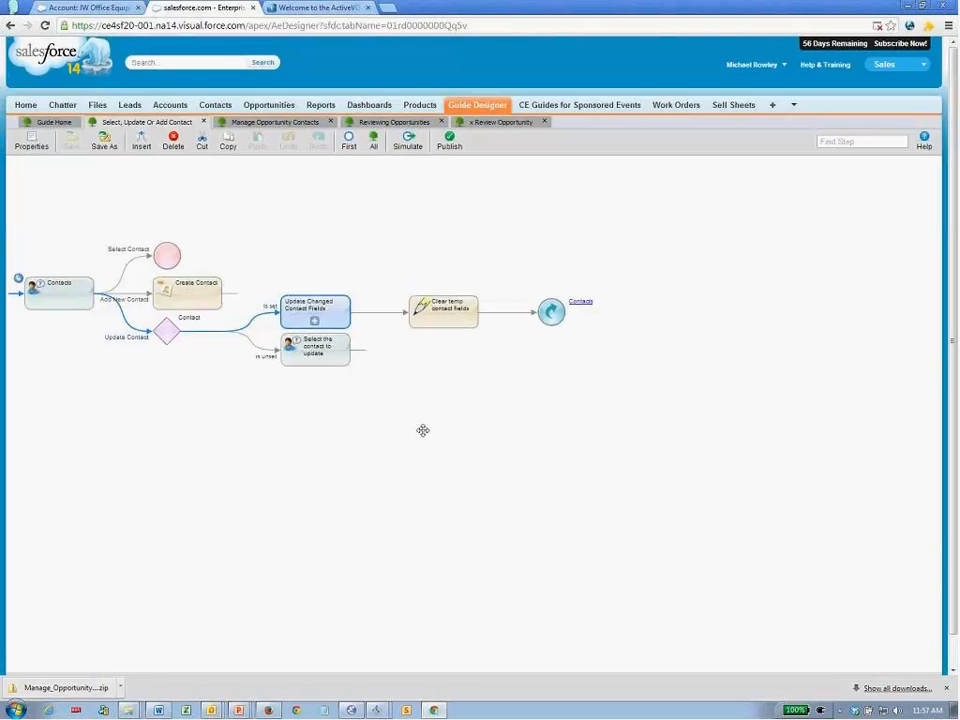
left_click(318, 323)
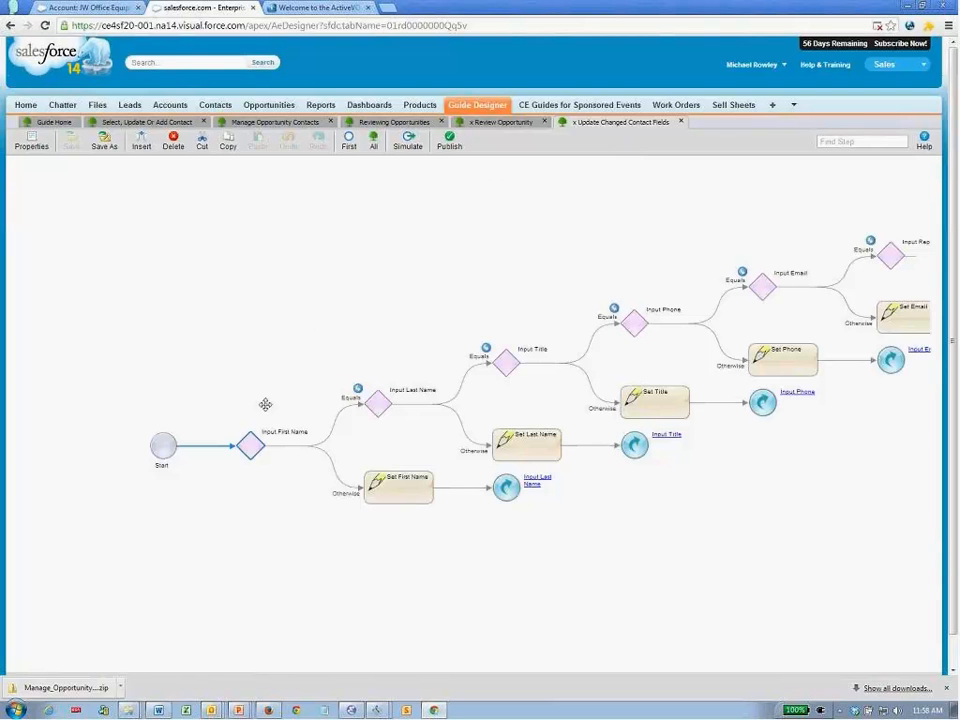
left_click(681, 122)
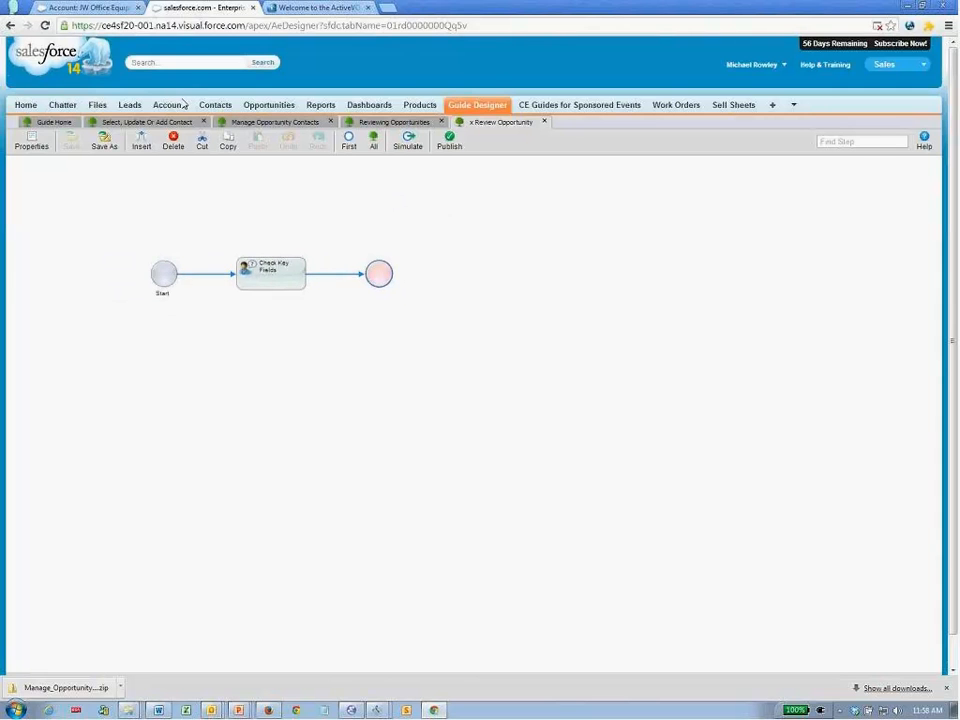
left_click(122, 122)
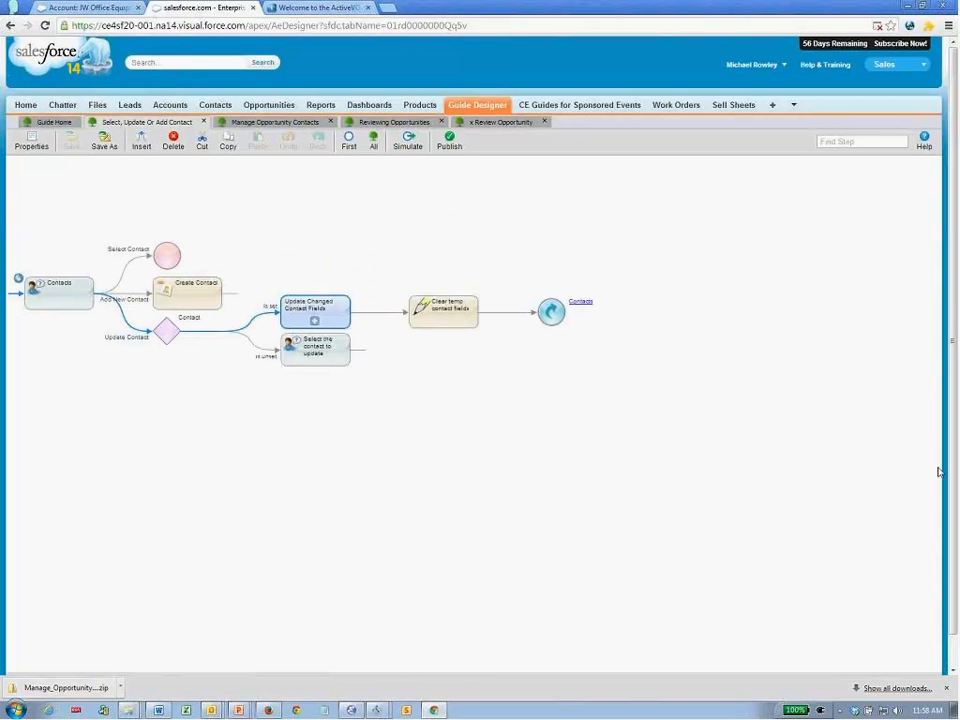
- Return to the slide show and advance to slide 9, Demo 5 – Two tables for Join Objects, revealing its bullets
key("alt+Tab")
key("alt+Tab")
key("alt+Tab")
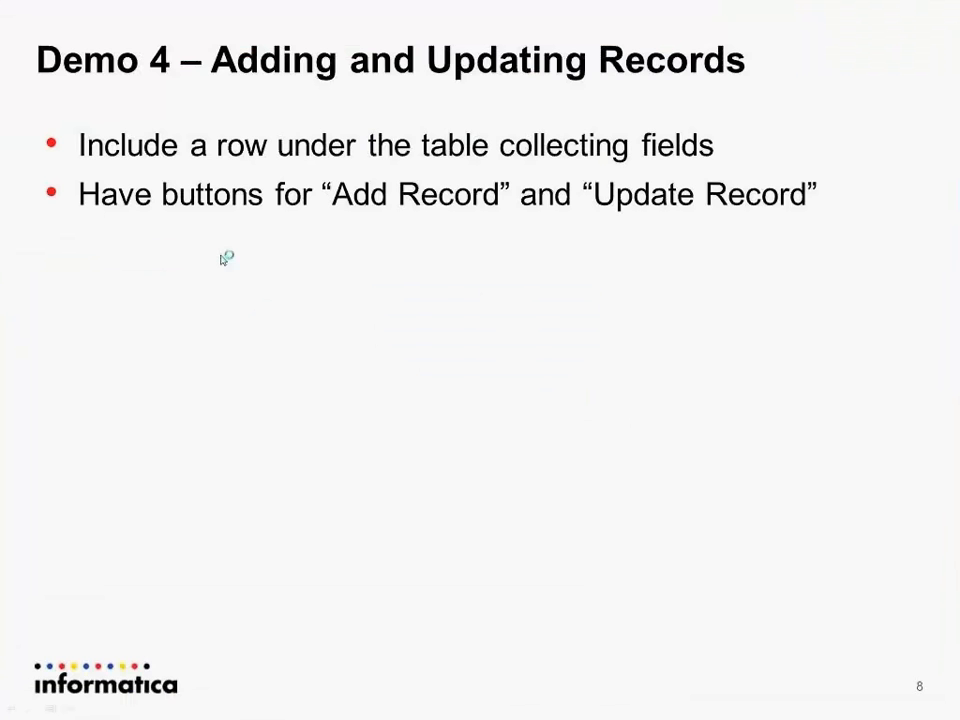
key("Right")
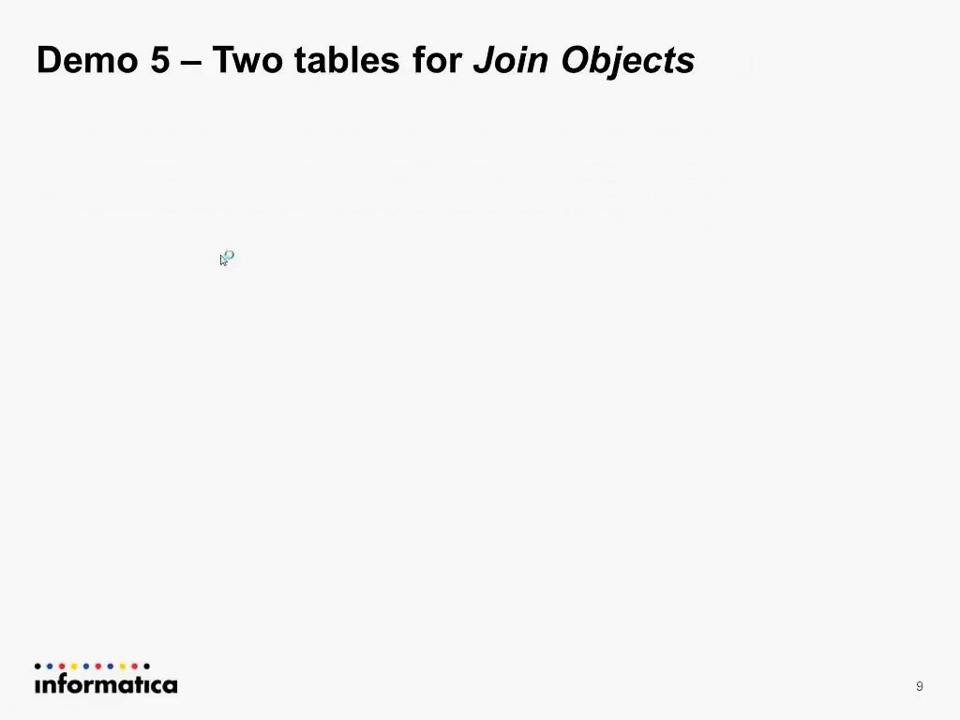
key("Right")
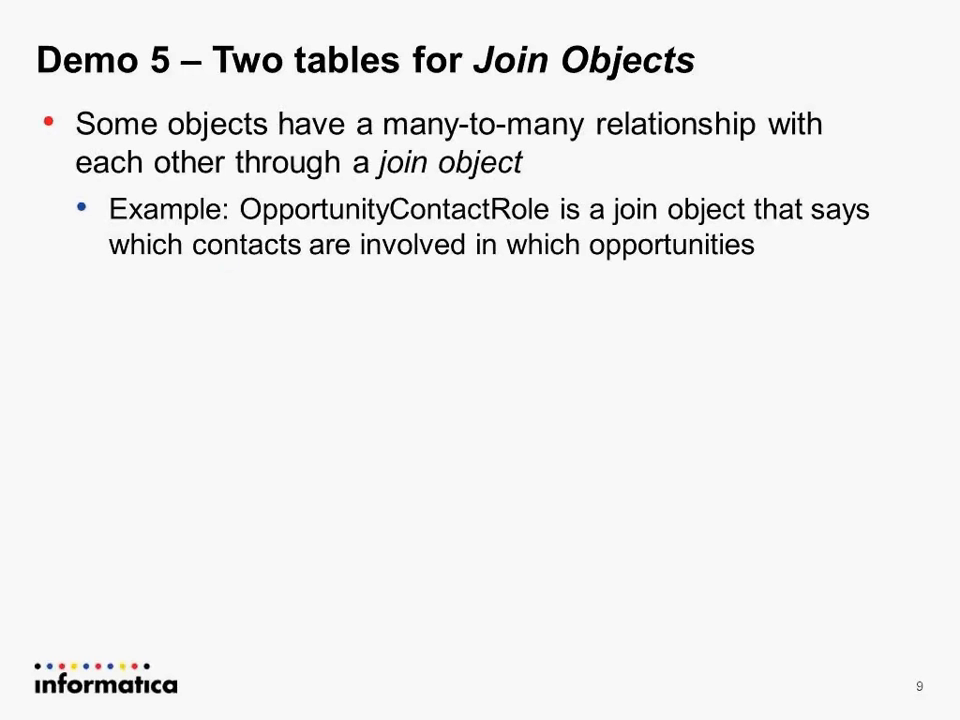
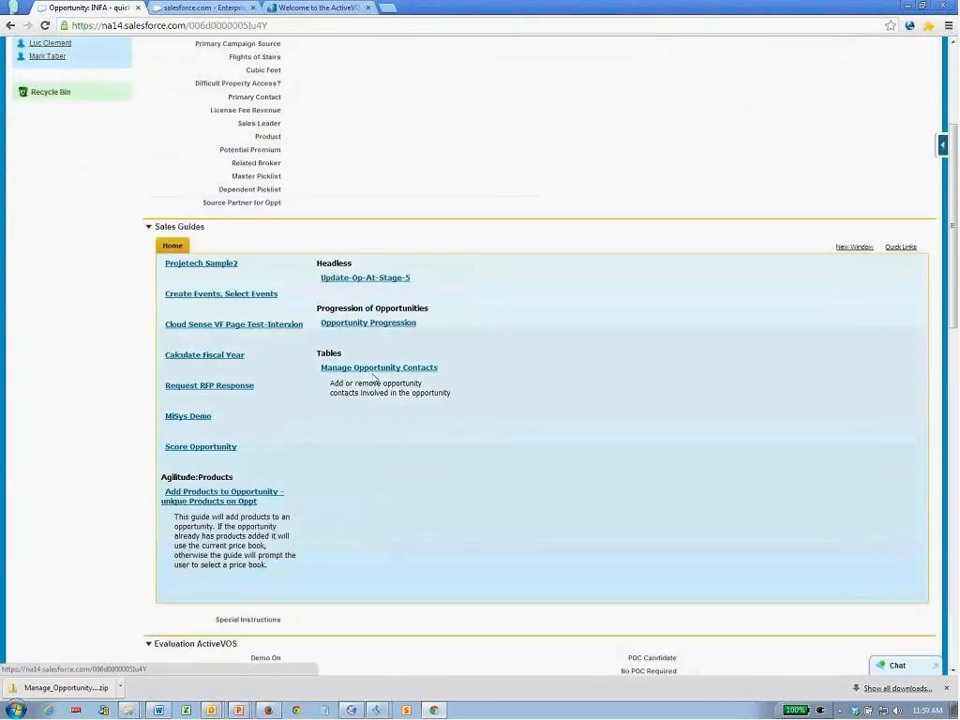
- Run Manage Opportunity Contacts, add two contacts as Evaluators, then mark the President-titled one for removal
left_click(373, 370)
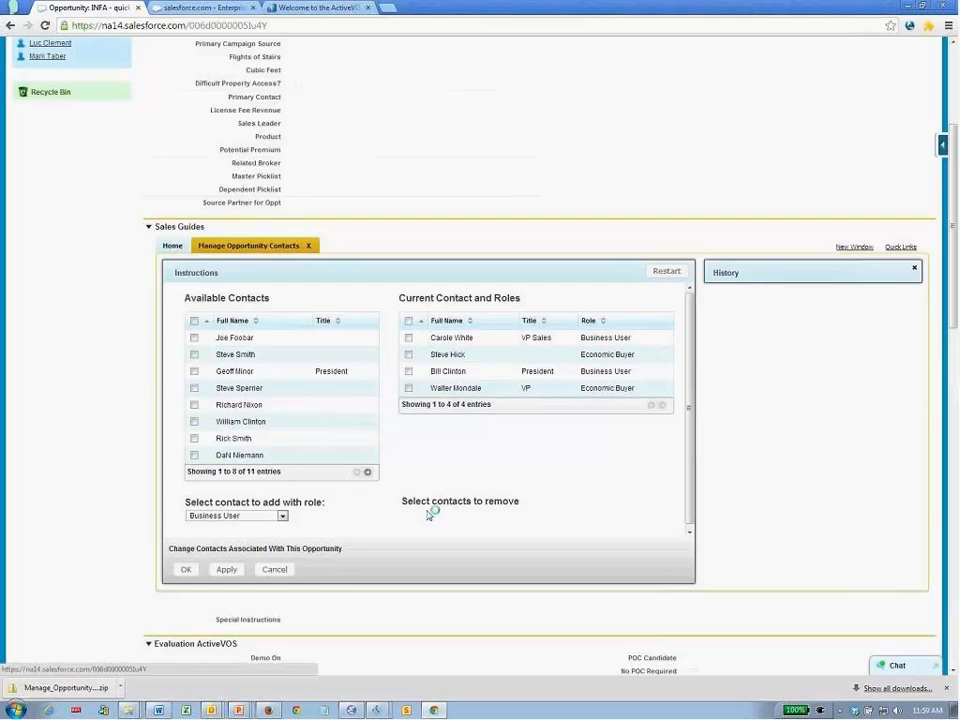
left_click(194, 371)
left_click(194, 388)
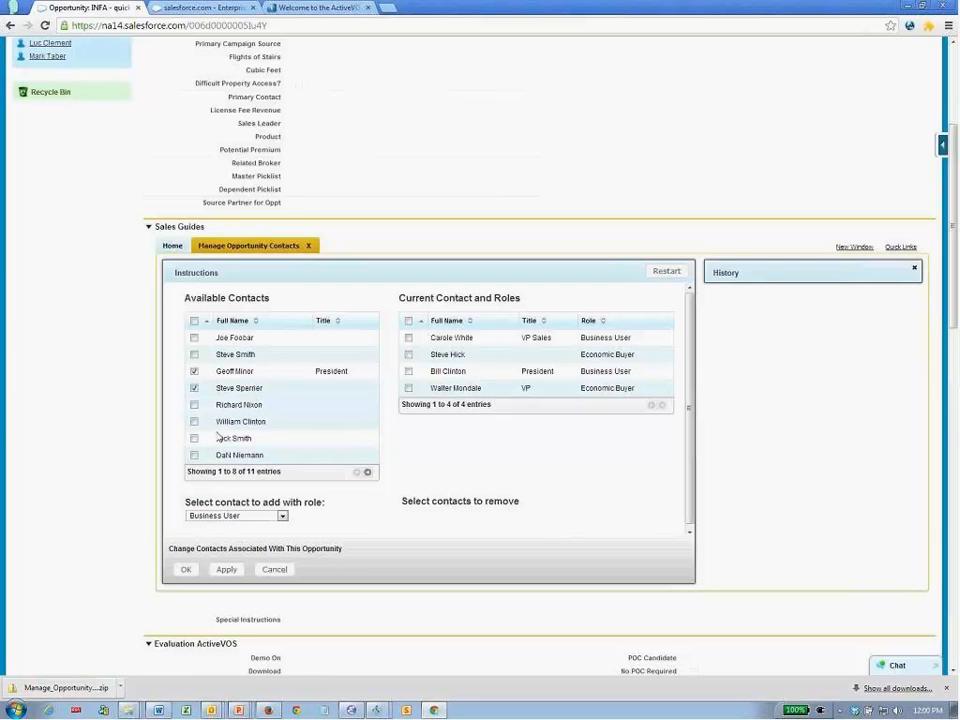
left_click(235, 516)
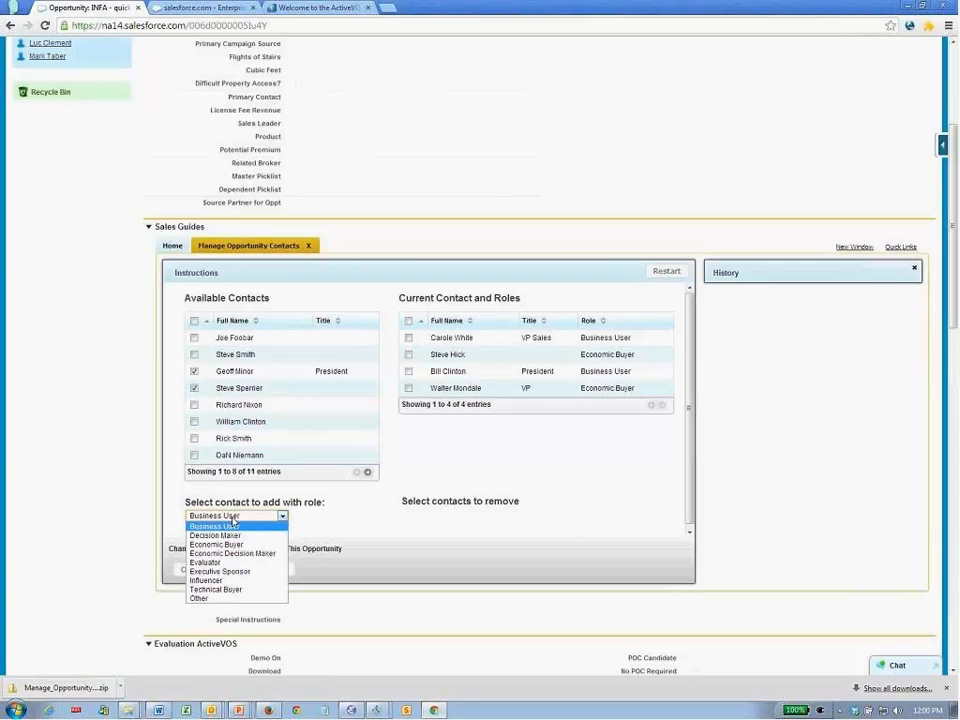
left_click(207, 562)
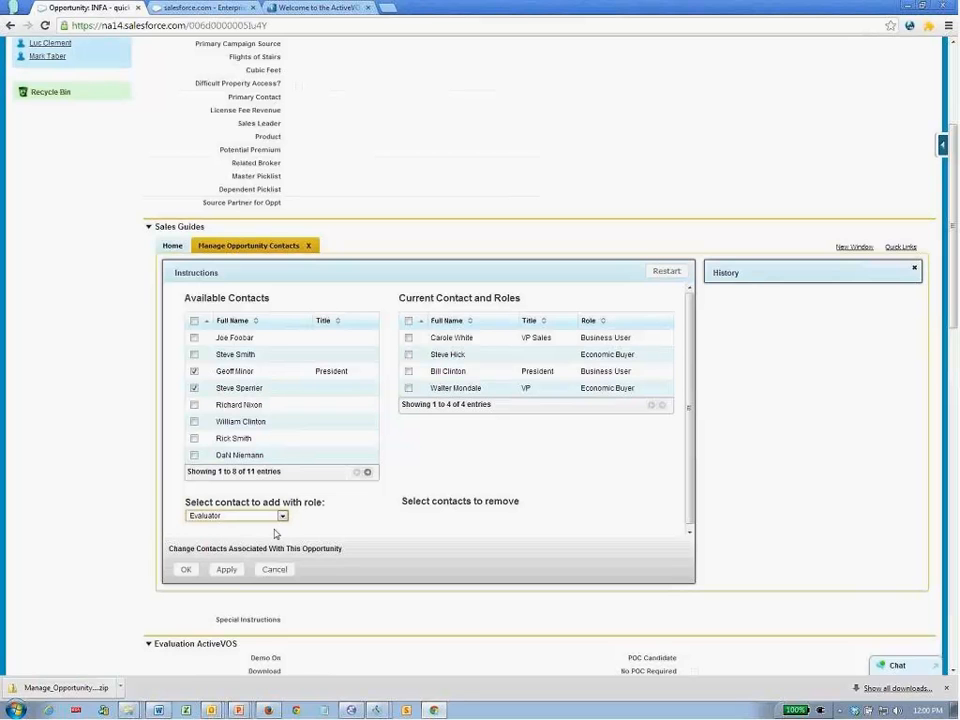
left_click(224, 572)
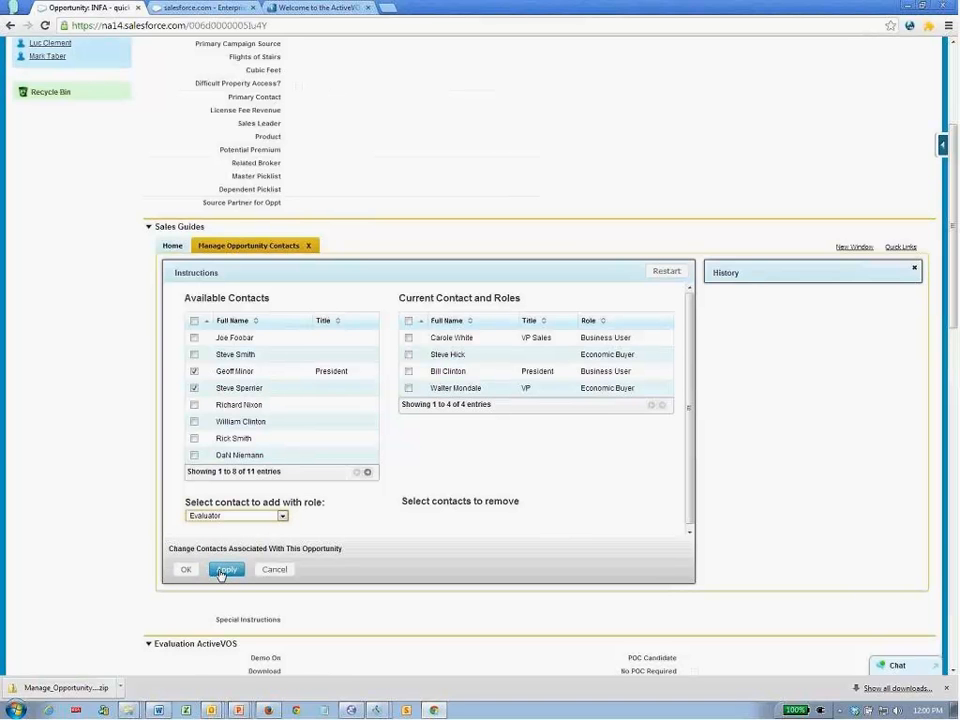
left_click(227, 572)
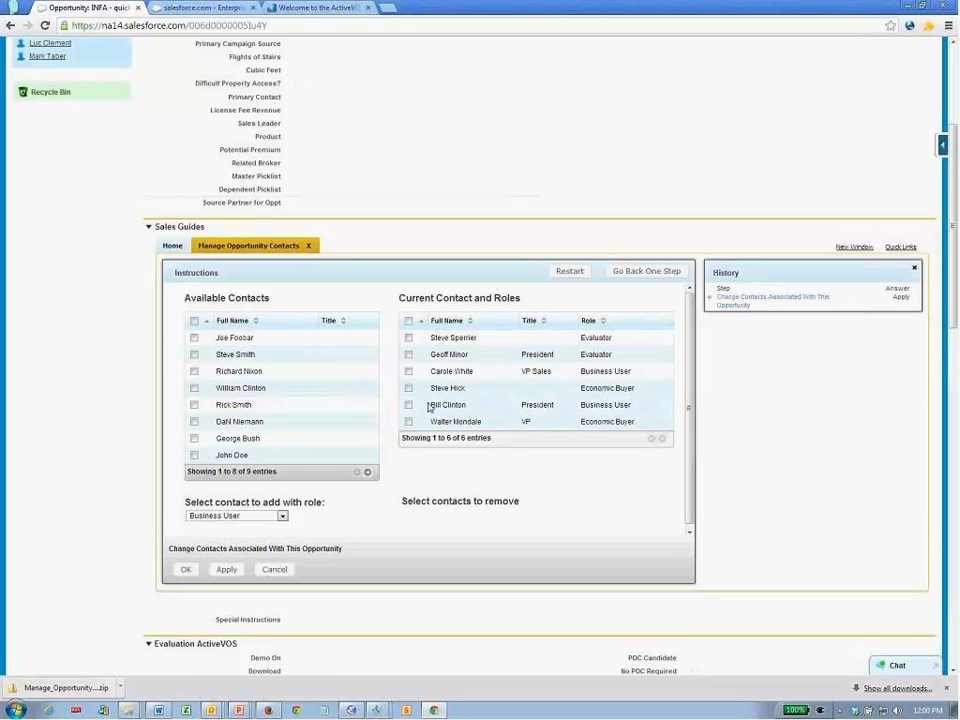
left_click(408, 354)
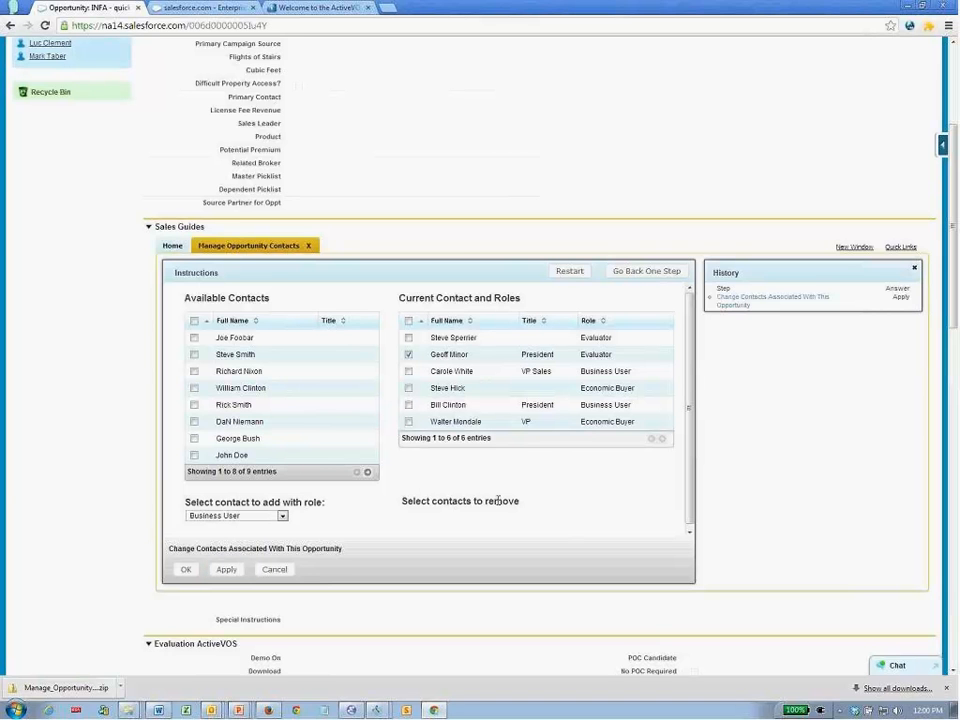
- Remove the President-titled Evaluator, then re-add it plus another contact as Influencers and finish
left_click(226, 569)
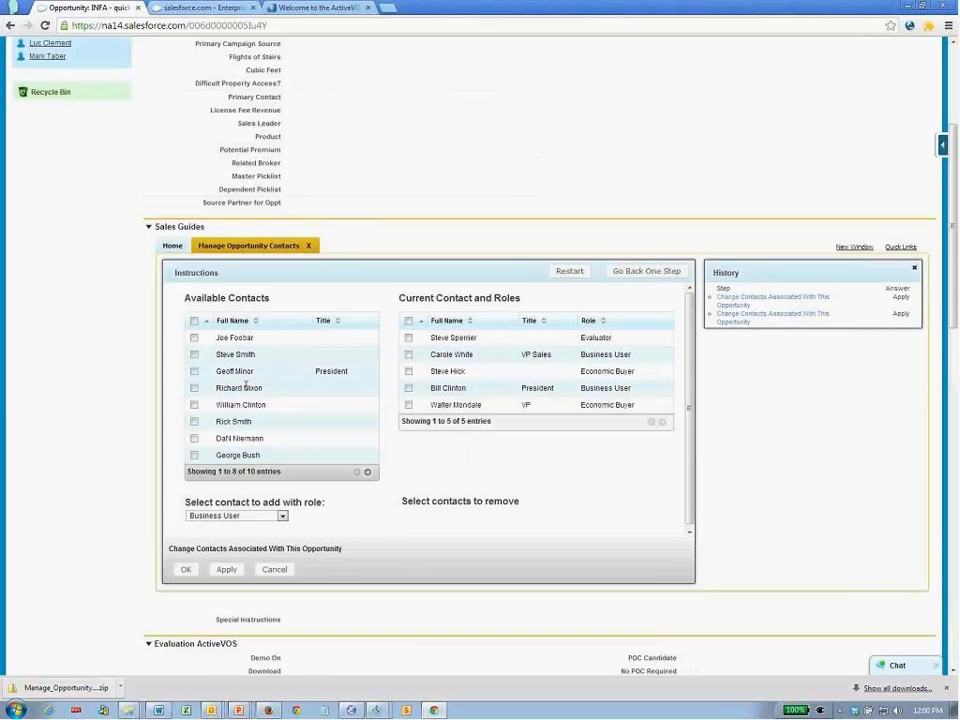
left_click(194, 371)
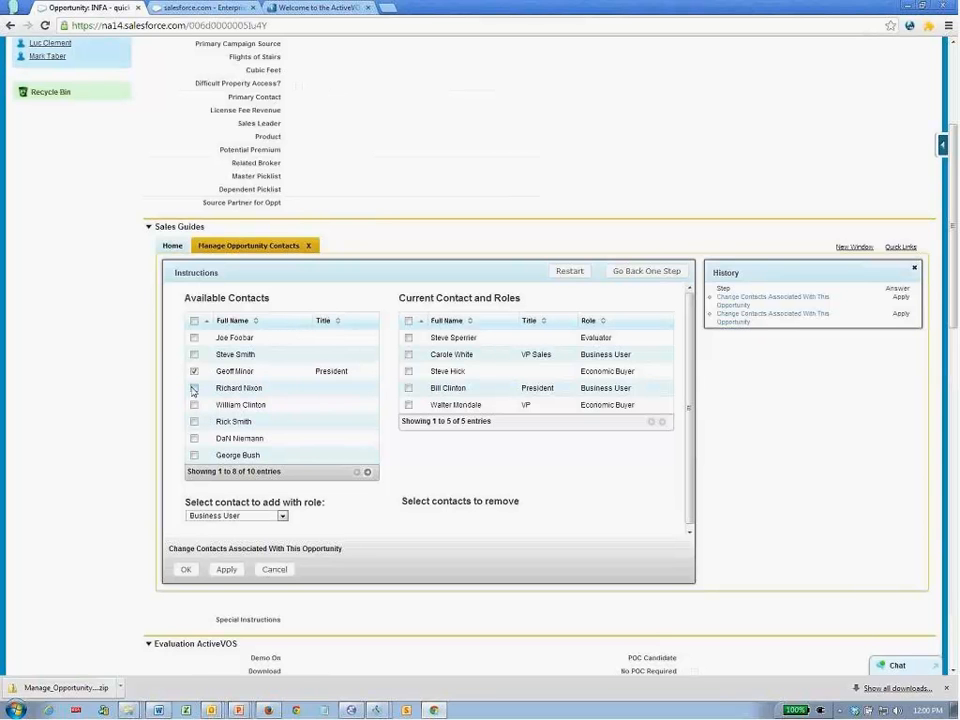
left_click(194, 421)
left_click(220, 516)
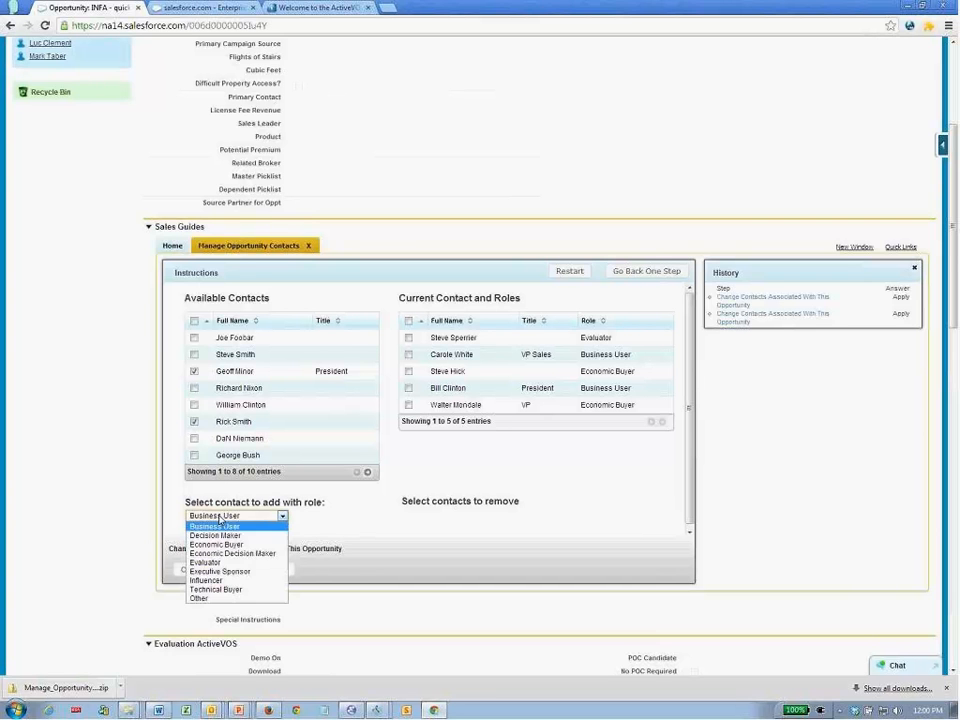
left_click(212, 581)
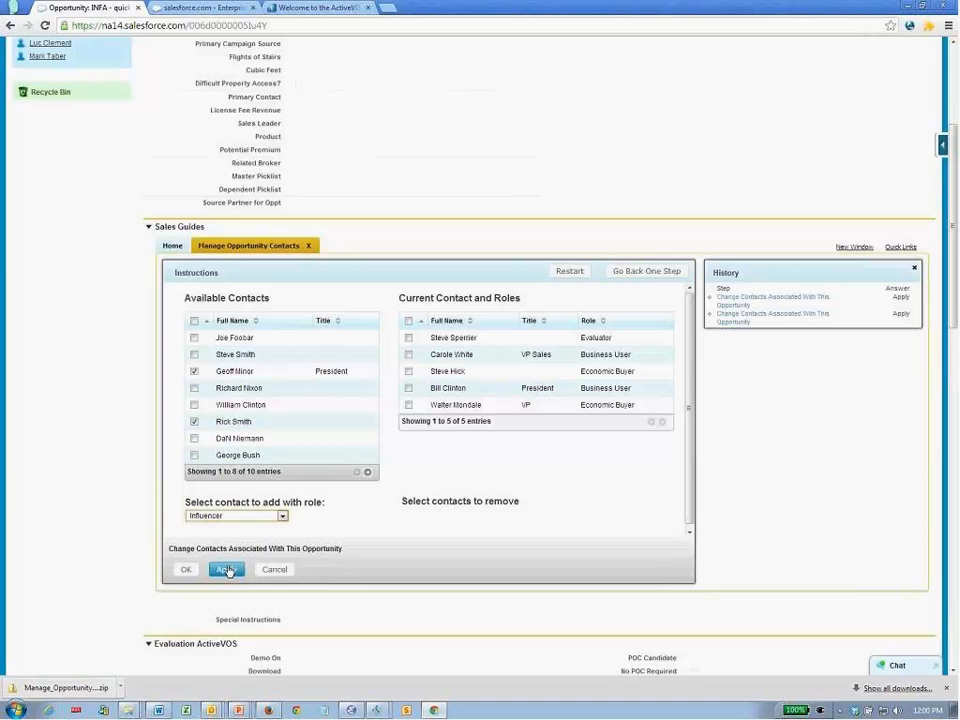
left_click(189, 570)
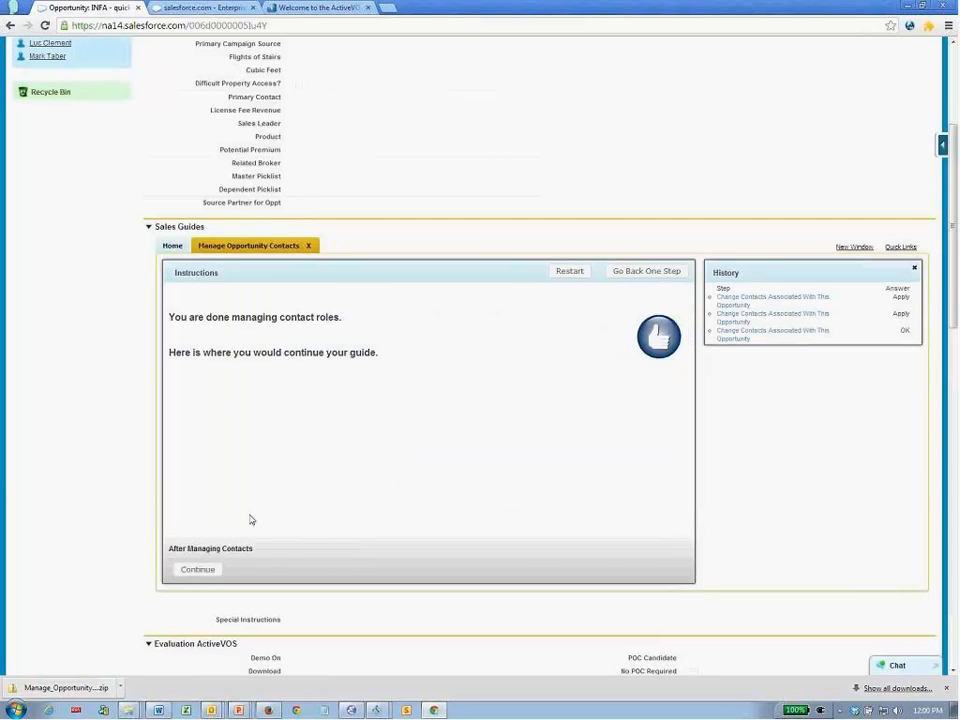
- Go back to the contact-editing screen, tick some contacts, then cancel without changing anything
left_click(635, 273)
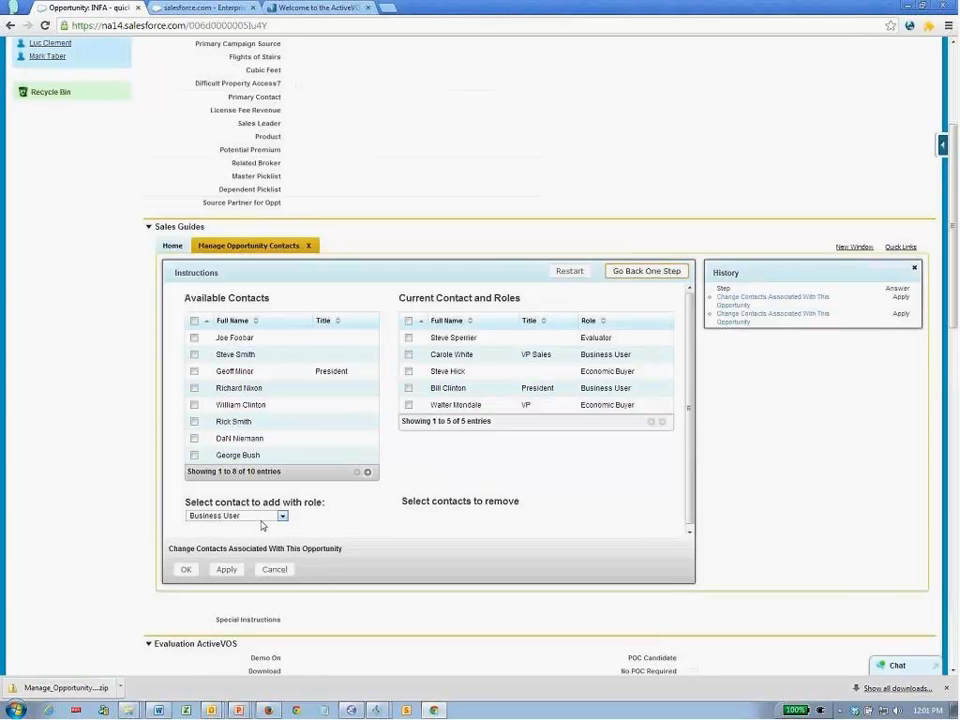
left_click(195, 388)
left_click(195, 404)
left_click(408, 371)
left_click(408, 354)
left_click(193, 321)
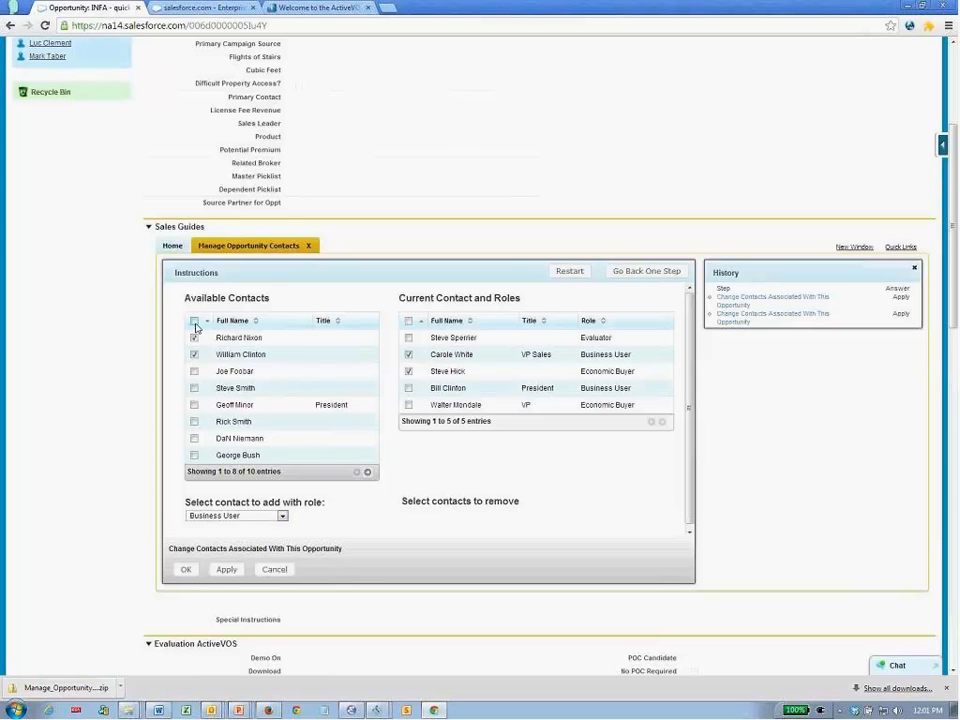
left_click(280, 572)
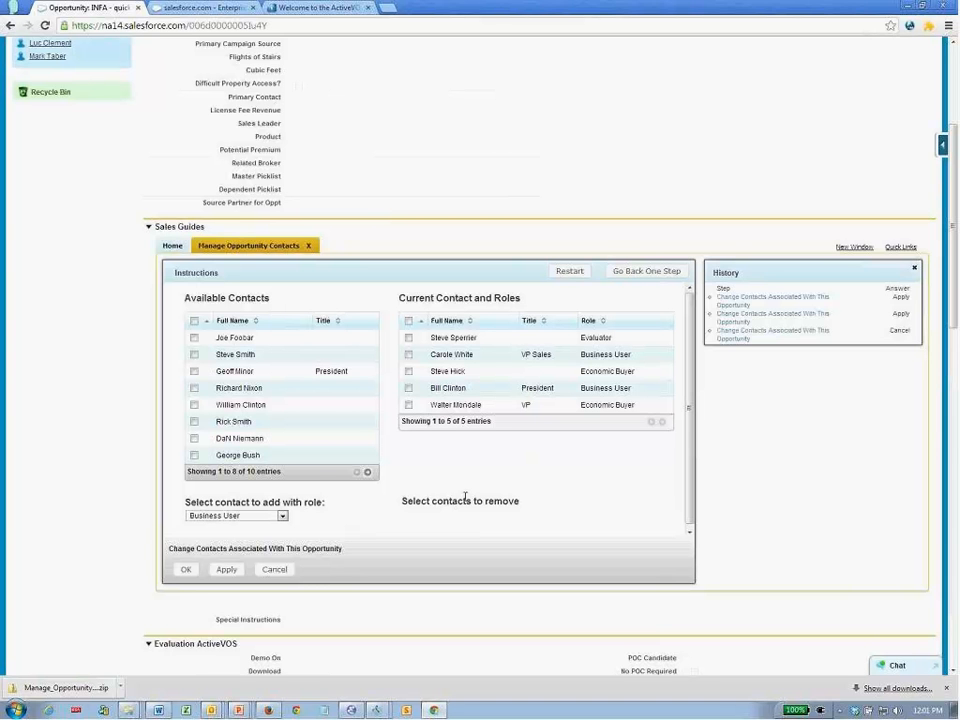
- Switch to the Guide Designer browser tab
key("alt+Tab")
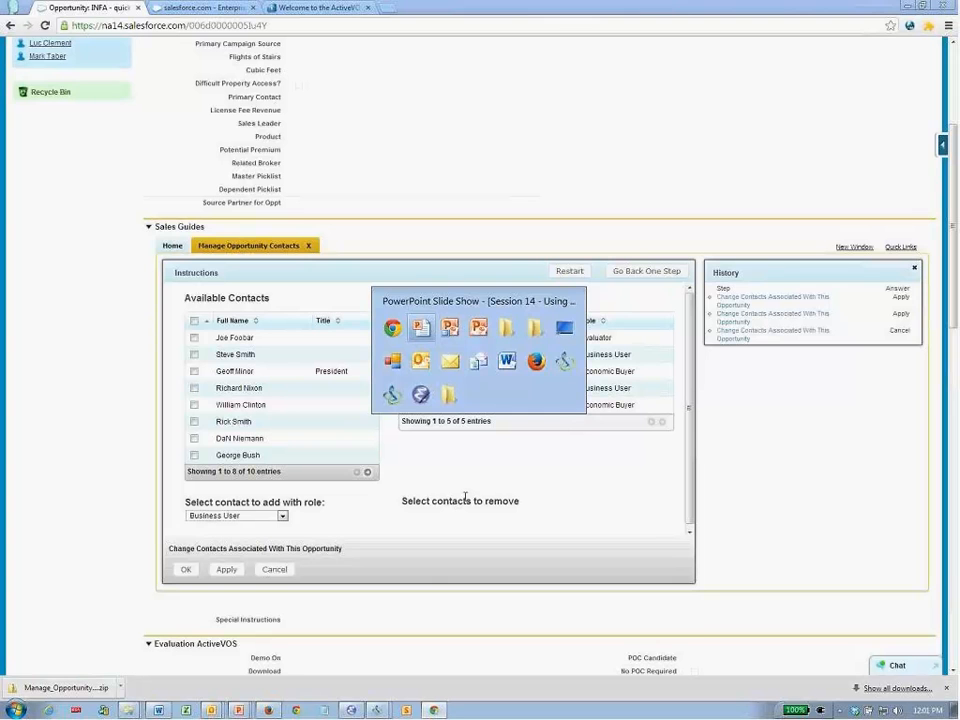
key("Escape")
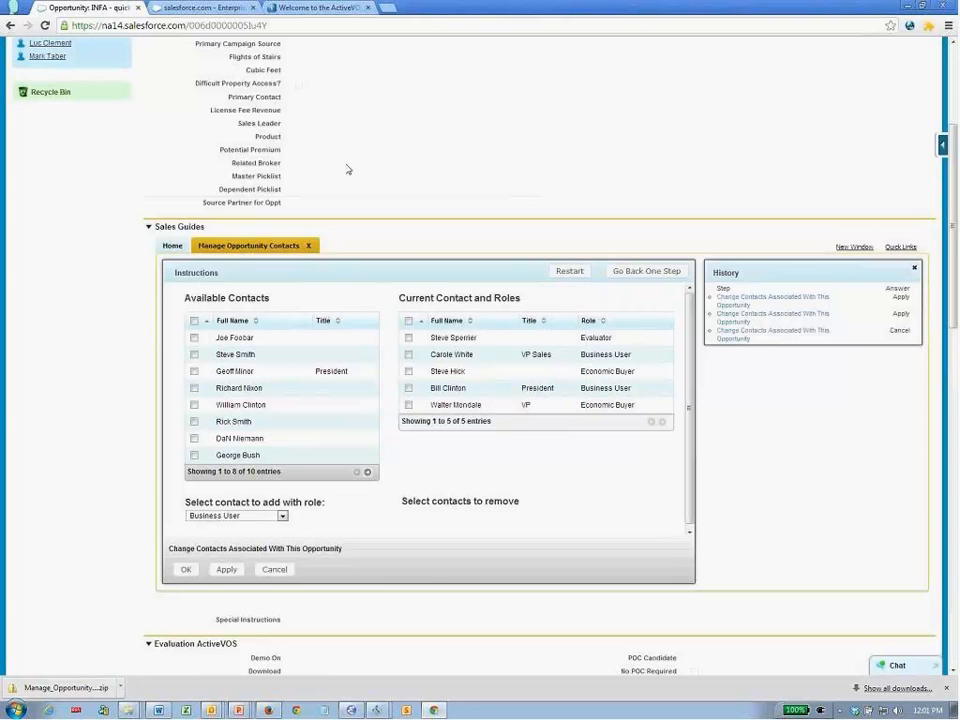
left_click(168, 8)
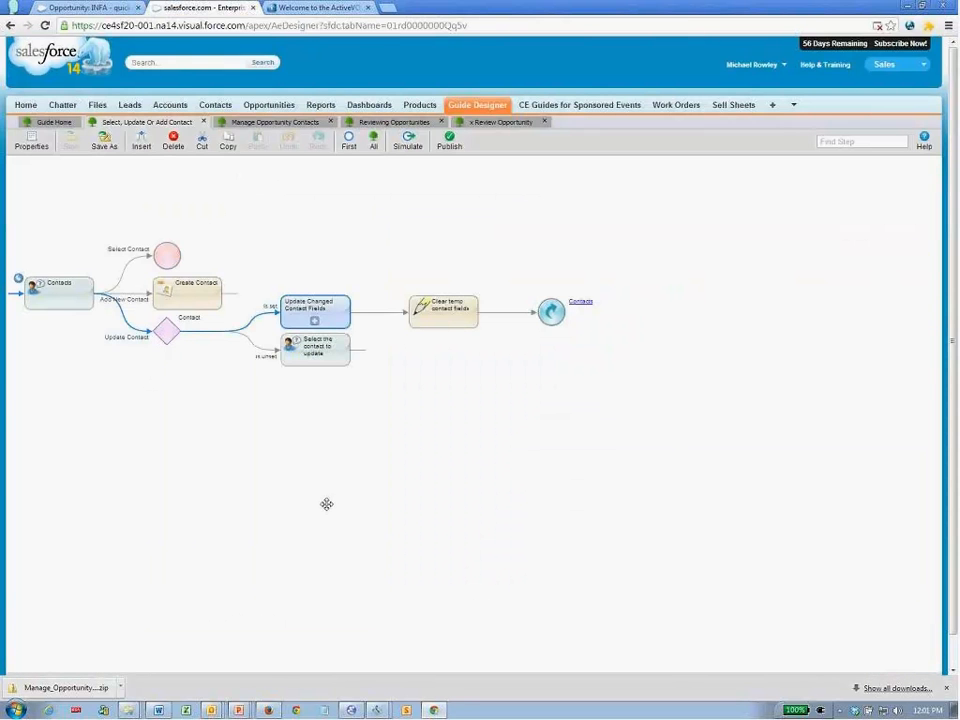
- In the Manage Opportunity Contacts design, inspect the Add or Remove Opportunity Contacts step and open its guide
left_click(272, 122)
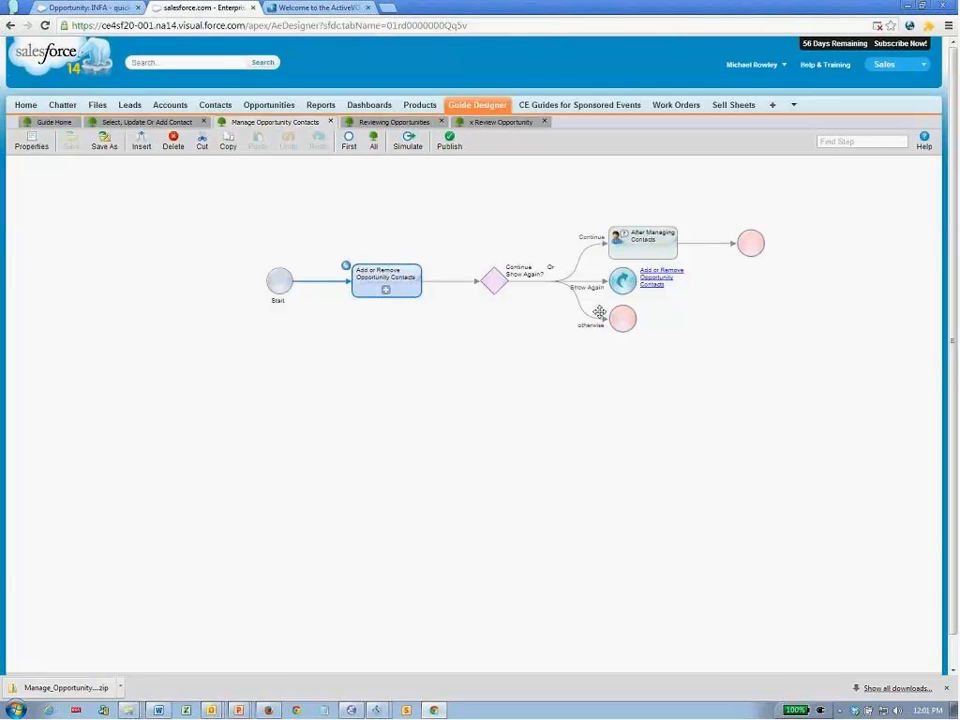
double_click(409, 289)
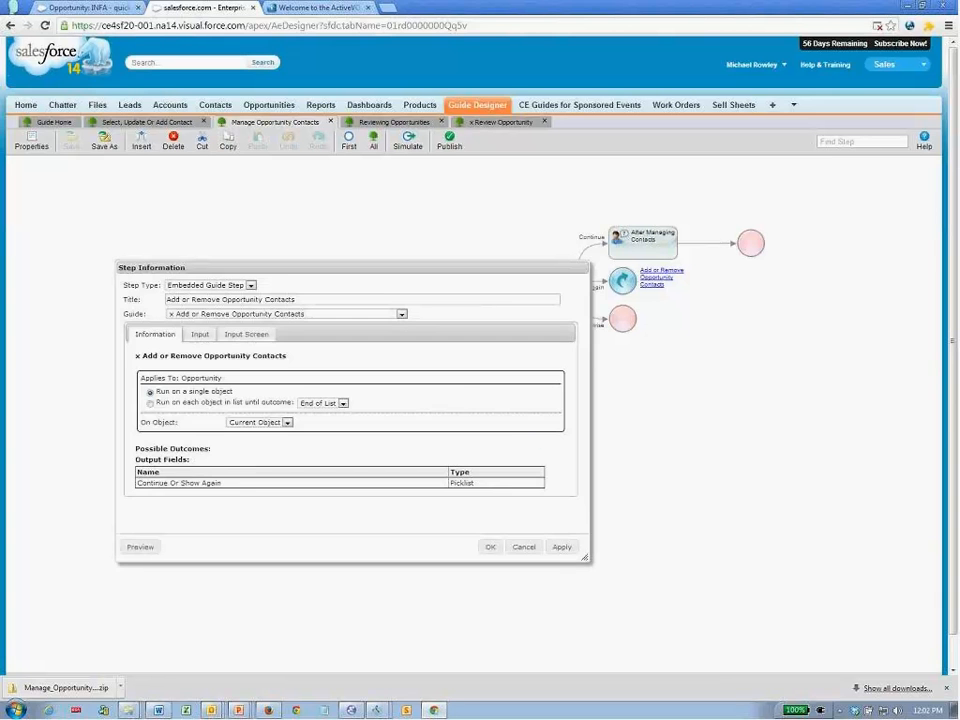
left_click(522, 549)
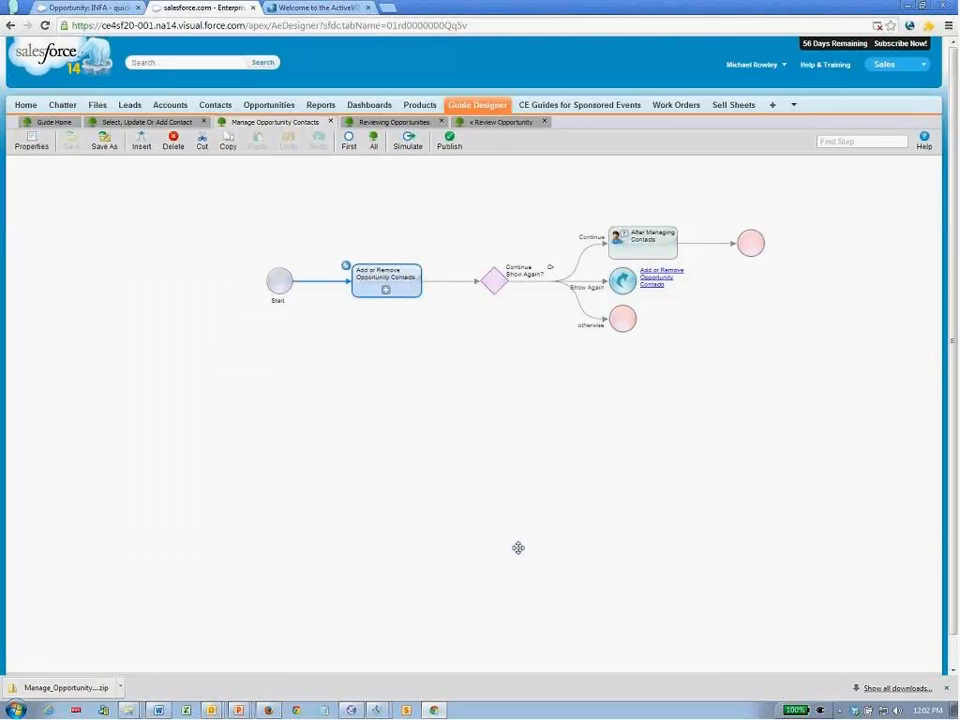
left_click(386, 290)
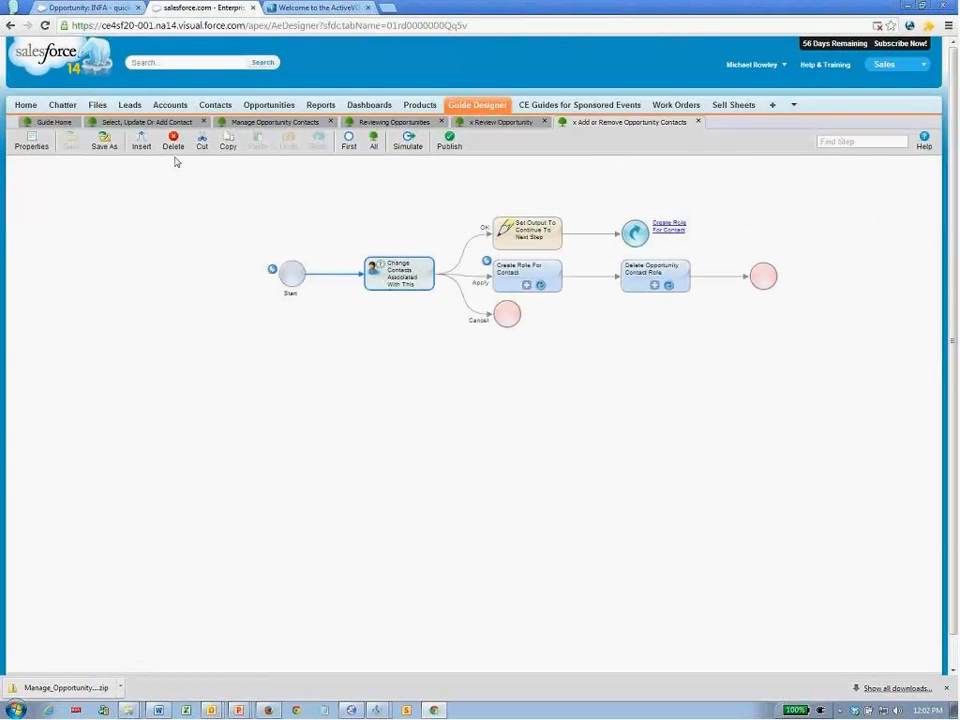
left_click(31, 146)
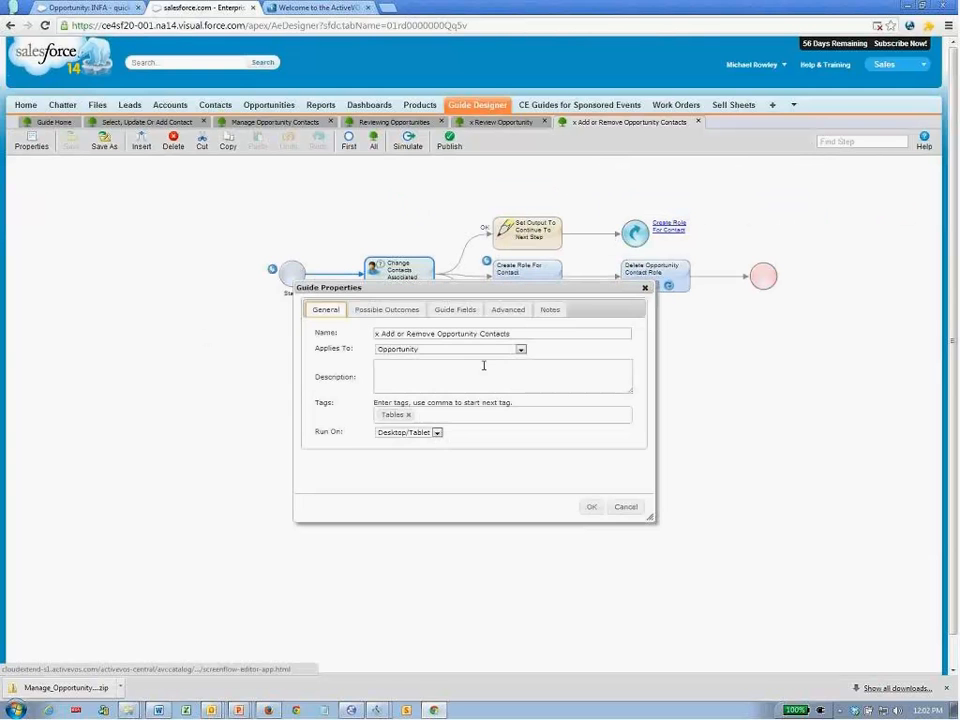
left_click(455, 311)
left_click_drag(650, 517, 683, 605)
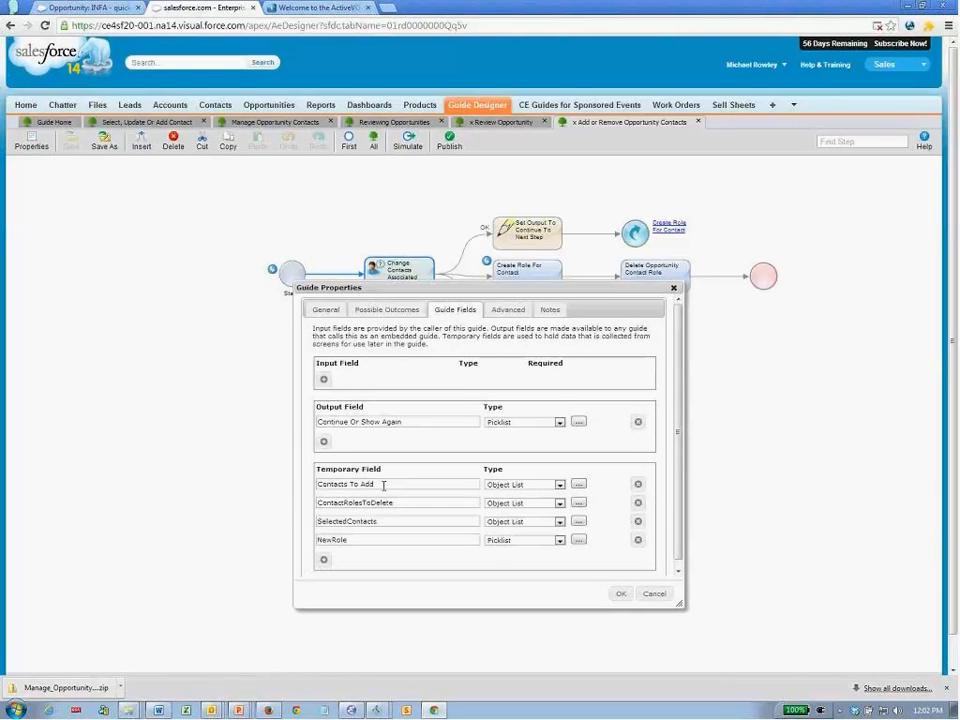
left_click_drag(392, 503, 318, 504)
left_click(395, 521)
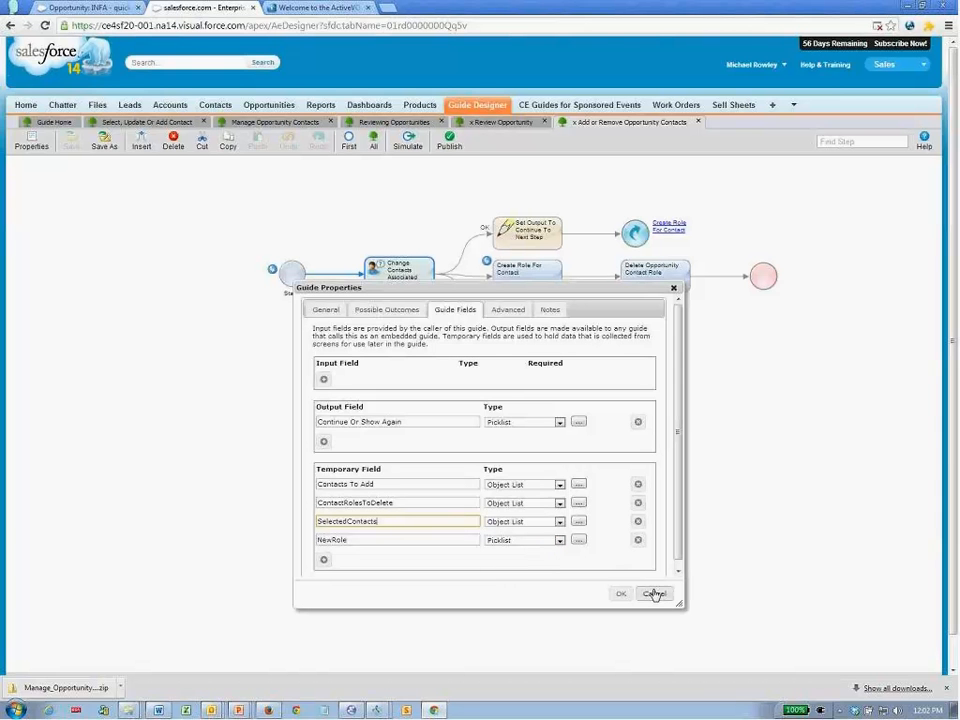
left_click_drag(381, 522, 300, 521)
left_click(529, 599)
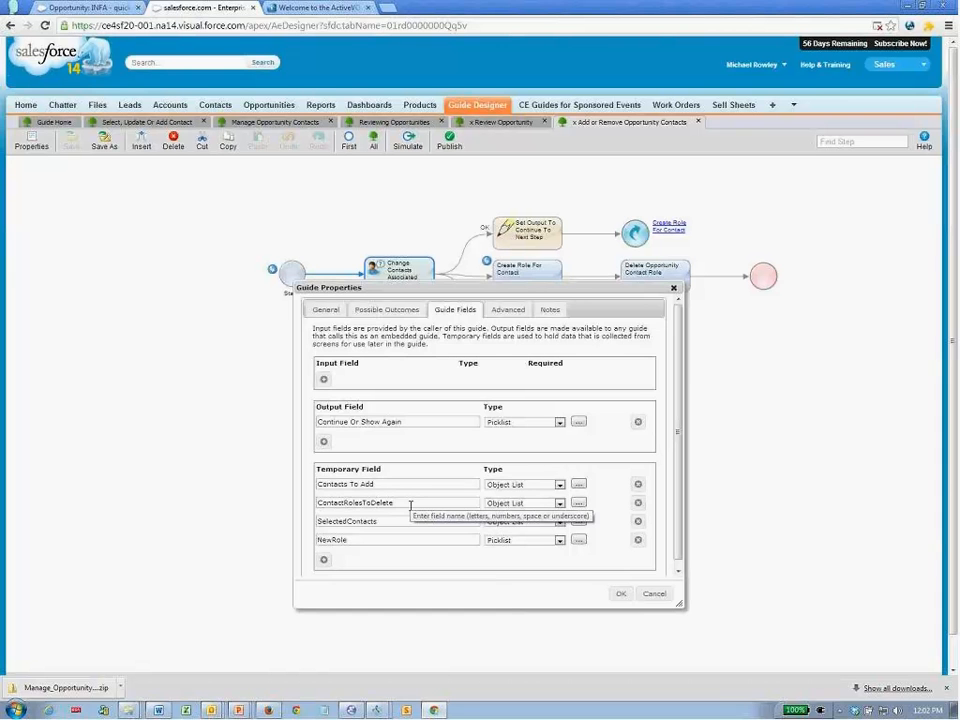
left_click(652, 594)
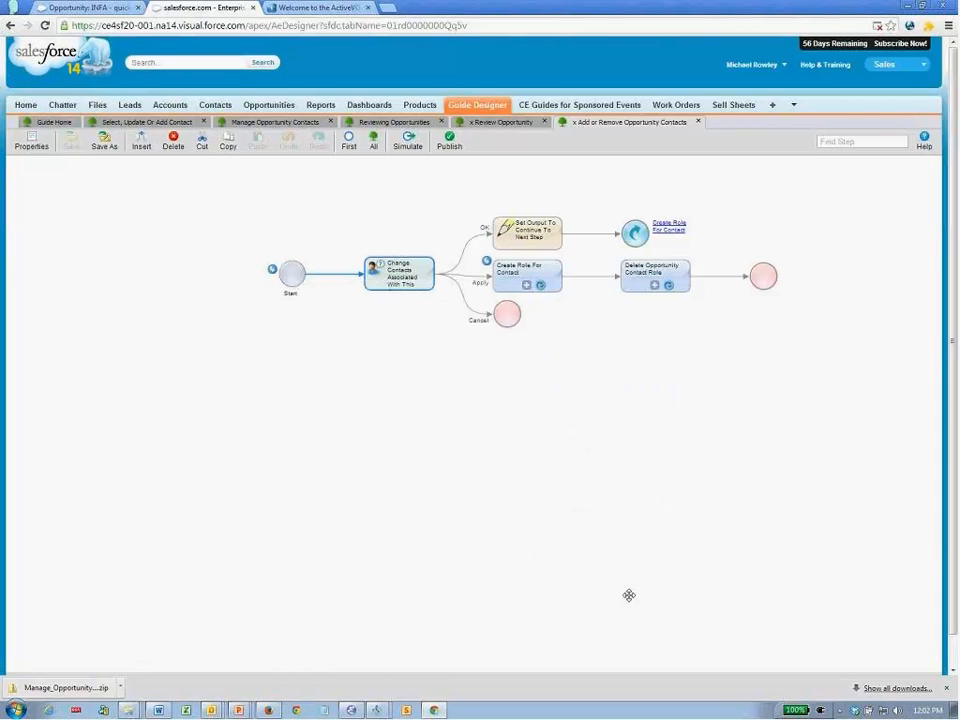
double_click(399, 292)
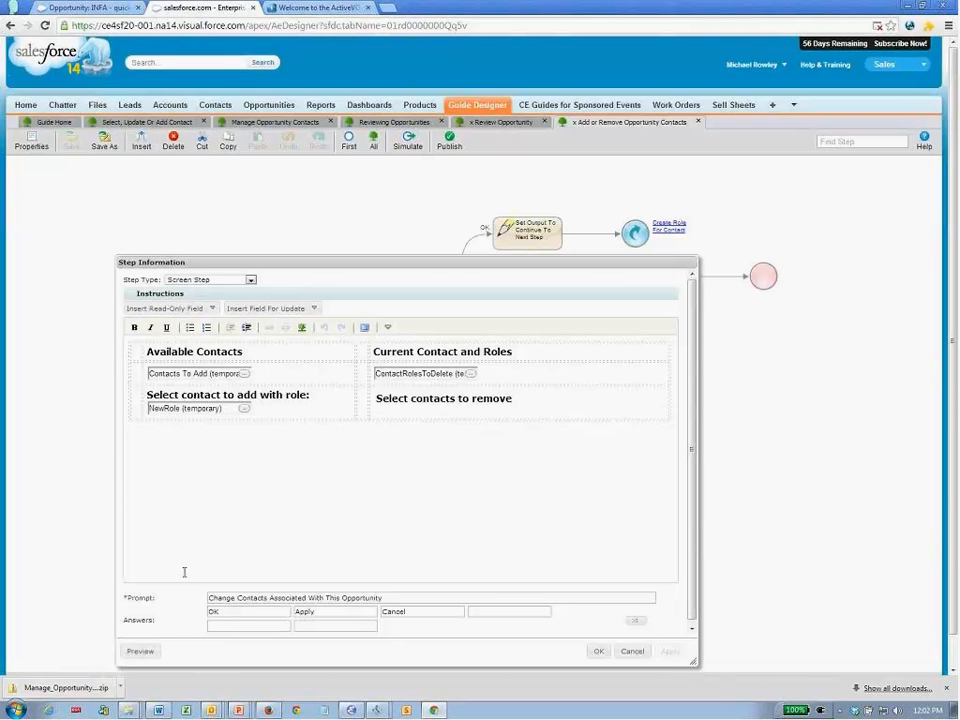
- Preview the Change Contacts screen, return to editing, and show the Contacts To Add field properties
left_click(135, 651)
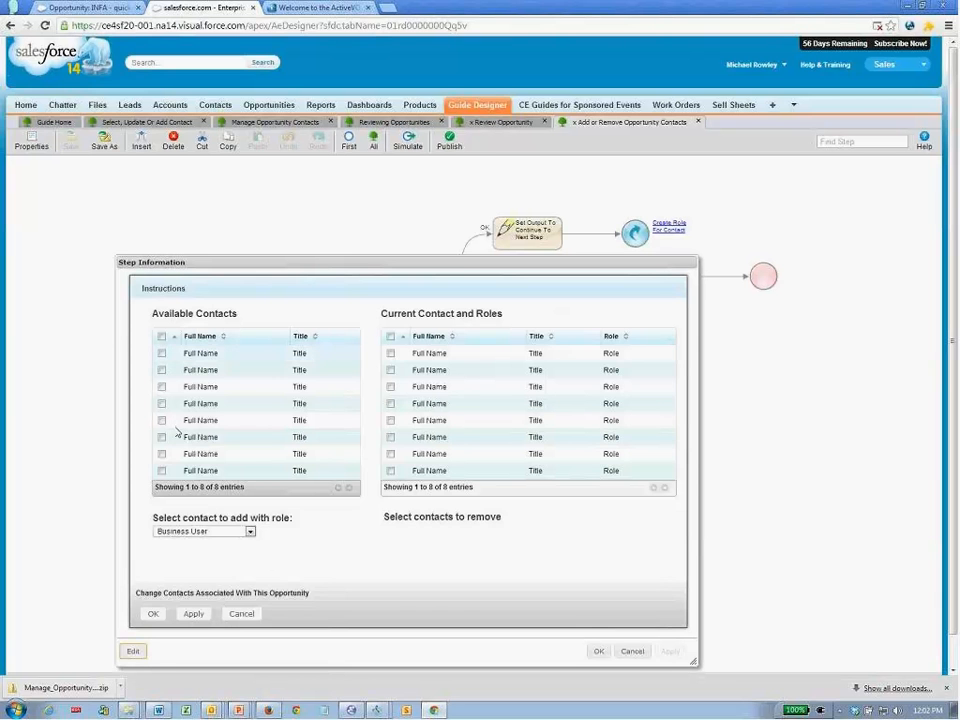
left_click(136, 652)
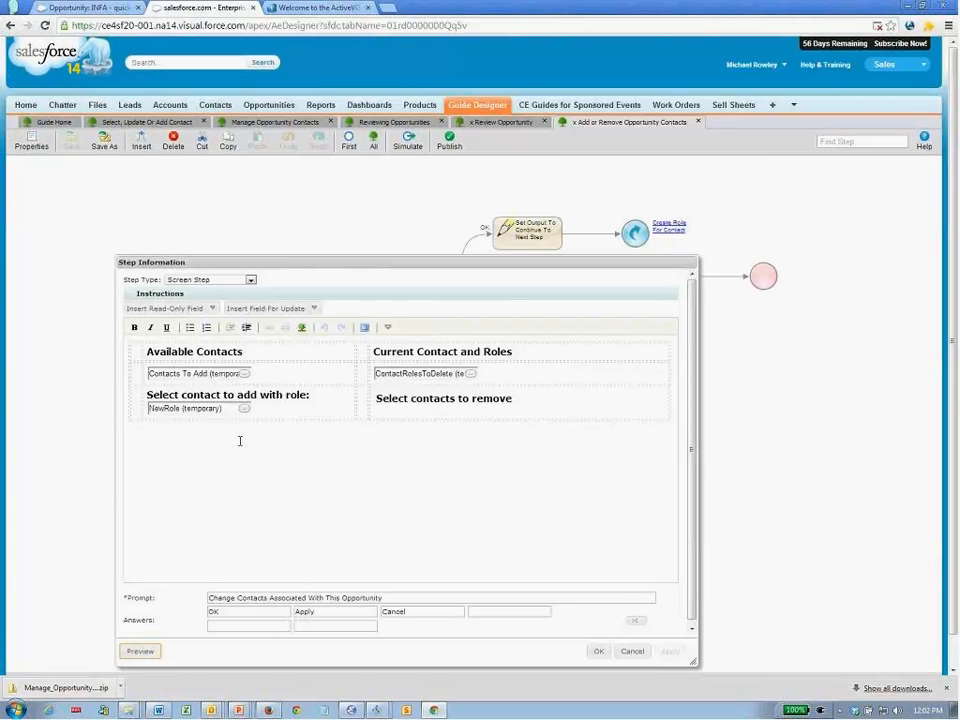
left_click(244, 373)
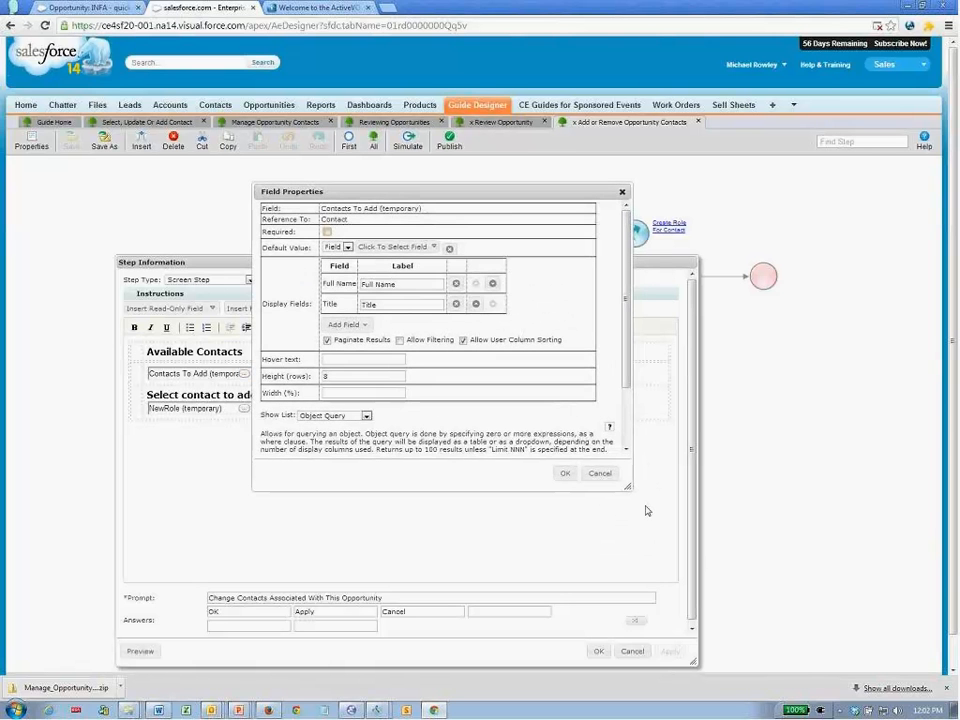
- Walk through the Contacts To Add Where Clause: AccountId condition and OpportunityContactRole exclusion subquery
left_click_drag(679, 566, 718, 624)
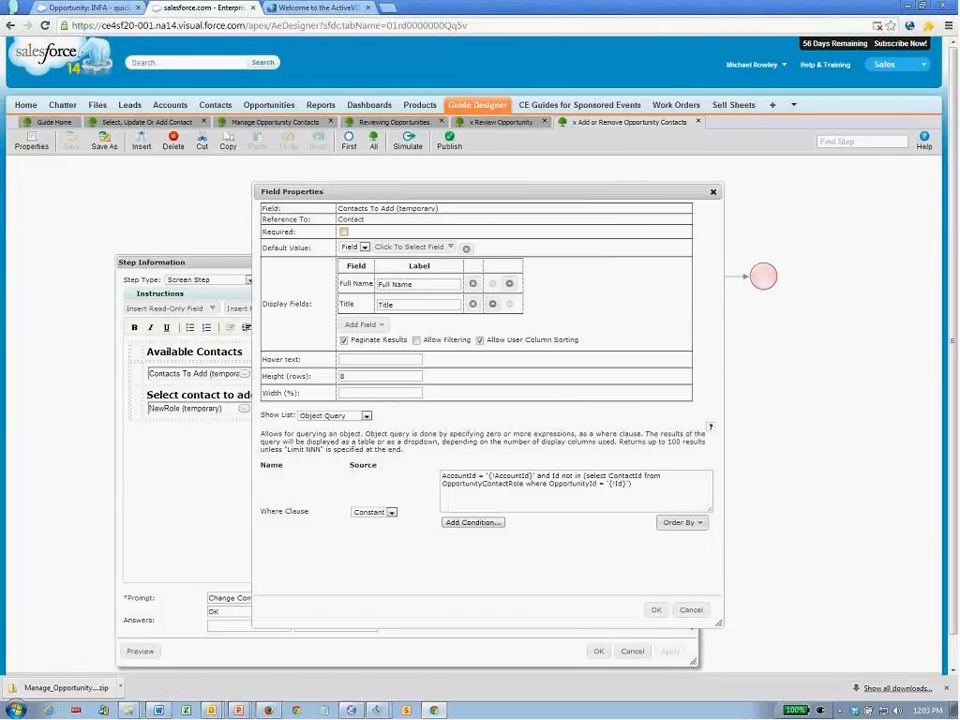
left_click_drag(553, 476, 585, 478)
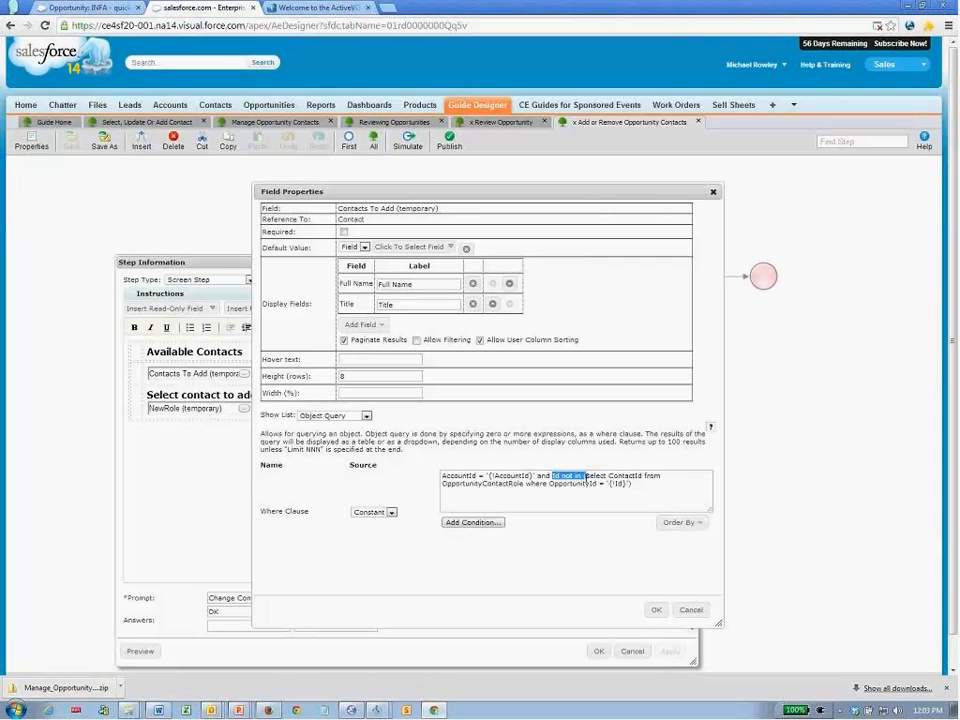
left_click(578, 487)
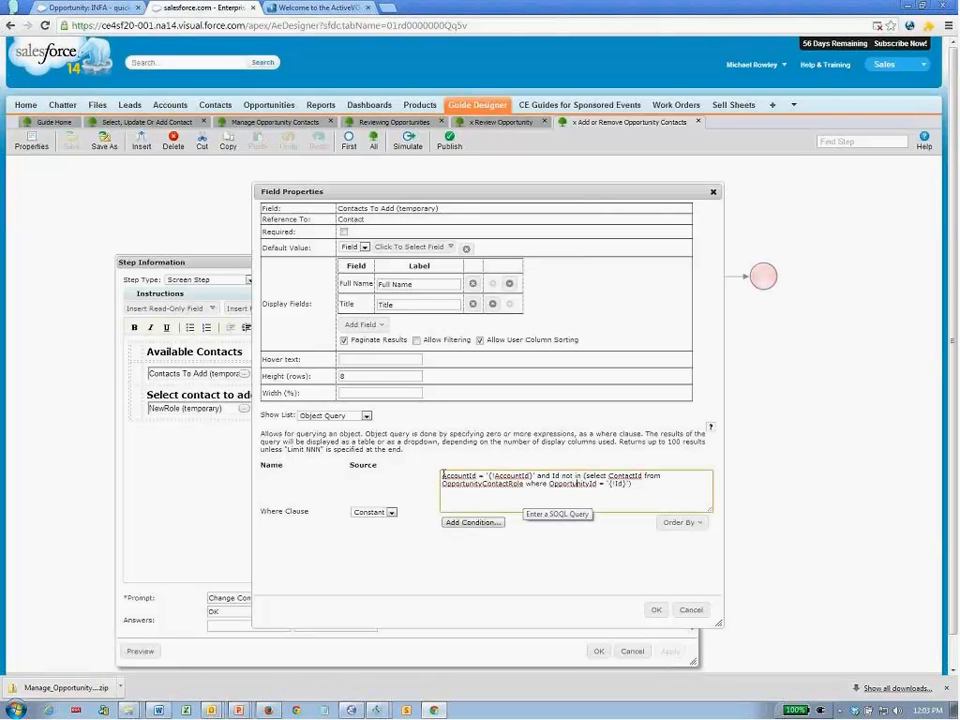
left_click_drag(441, 476, 536, 478)
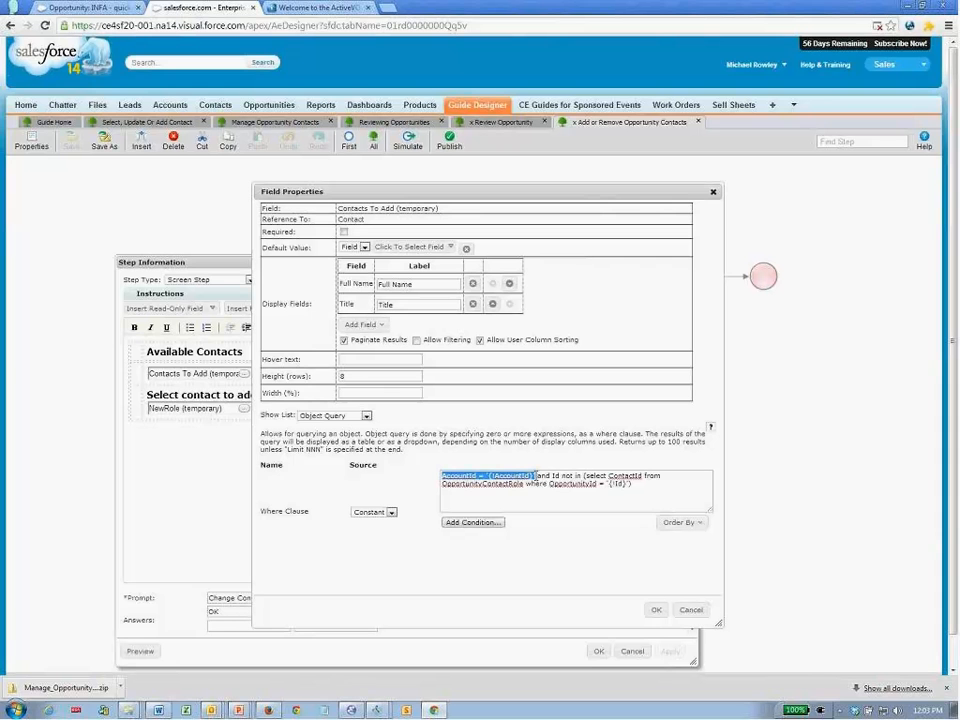
double_click(556, 477)
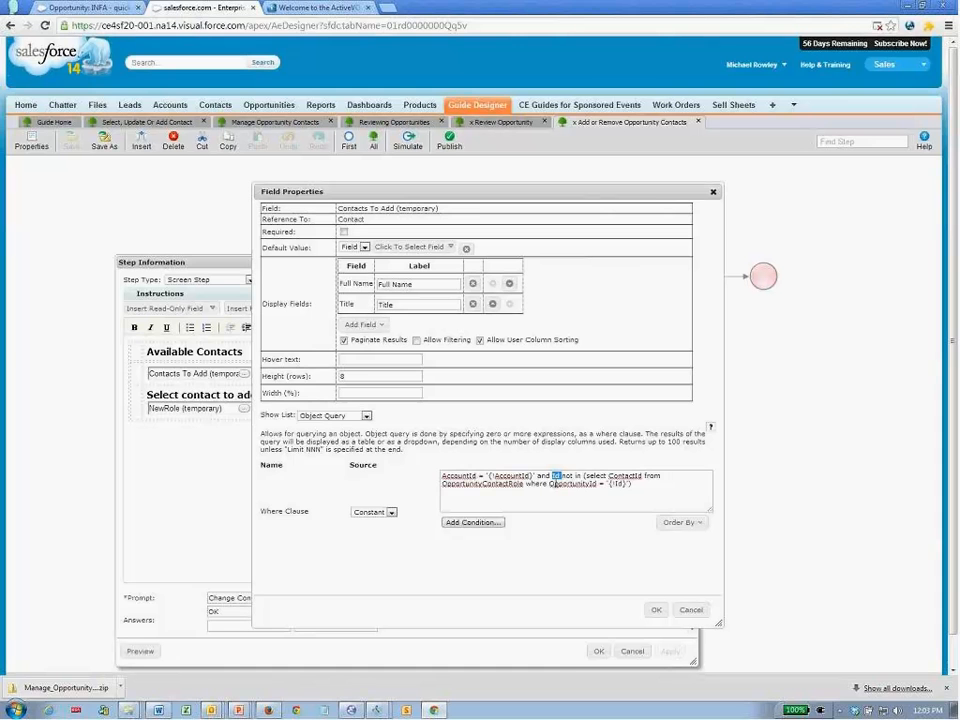
double_click(490, 484)
left_click(487, 484)
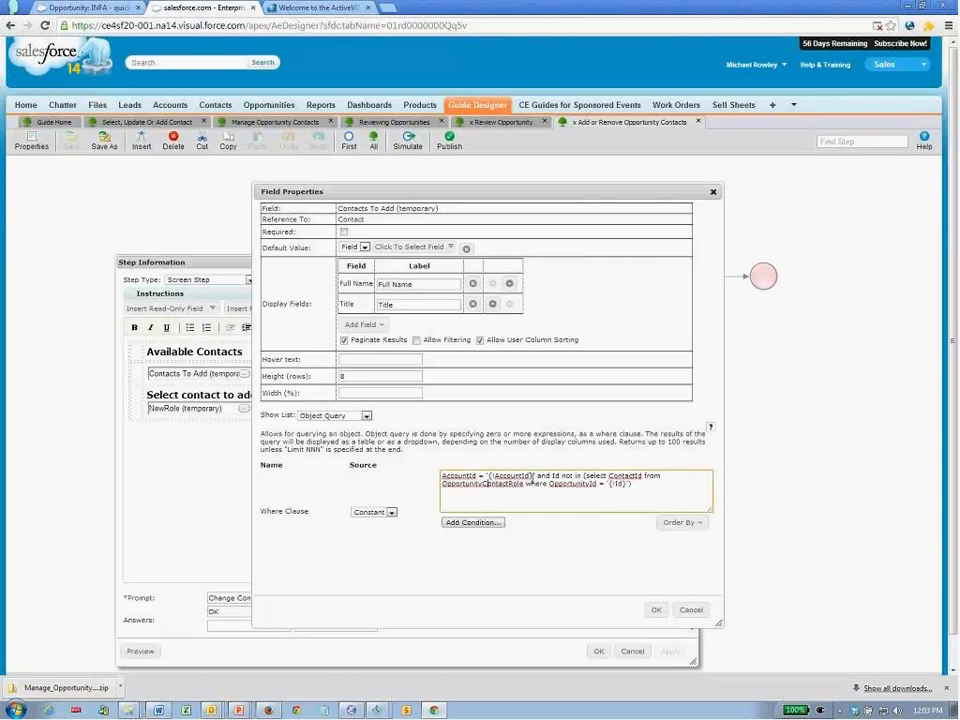
left_click_drag(583, 476, 646, 476)
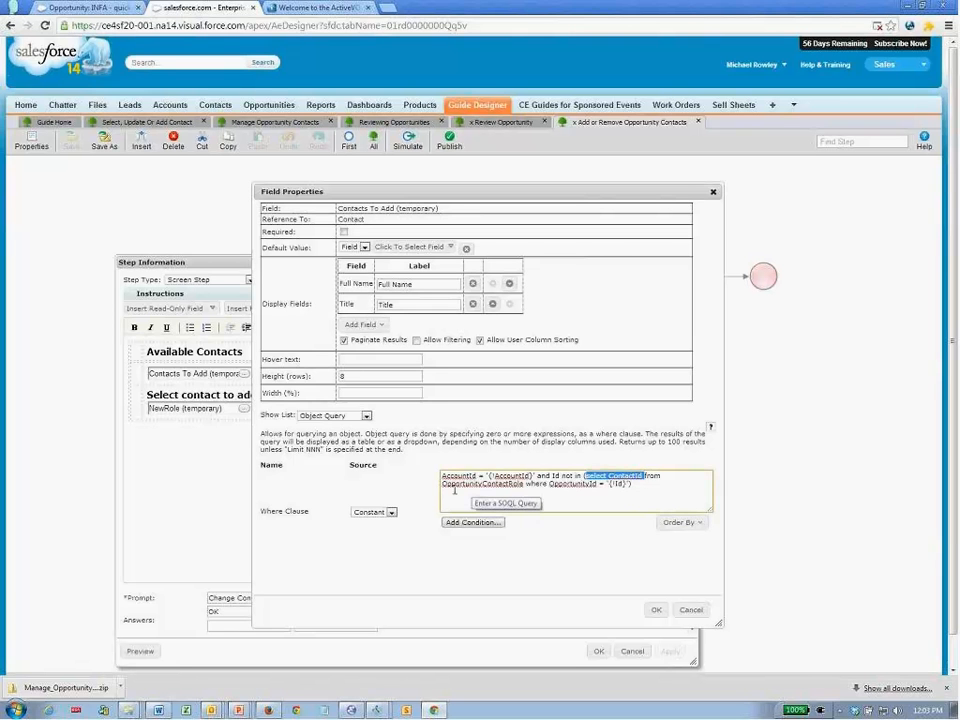
left_click_drag(662, 476, 535, 478)
left_click_drag(663, 476, 639, 487)
left_click(637, 490)
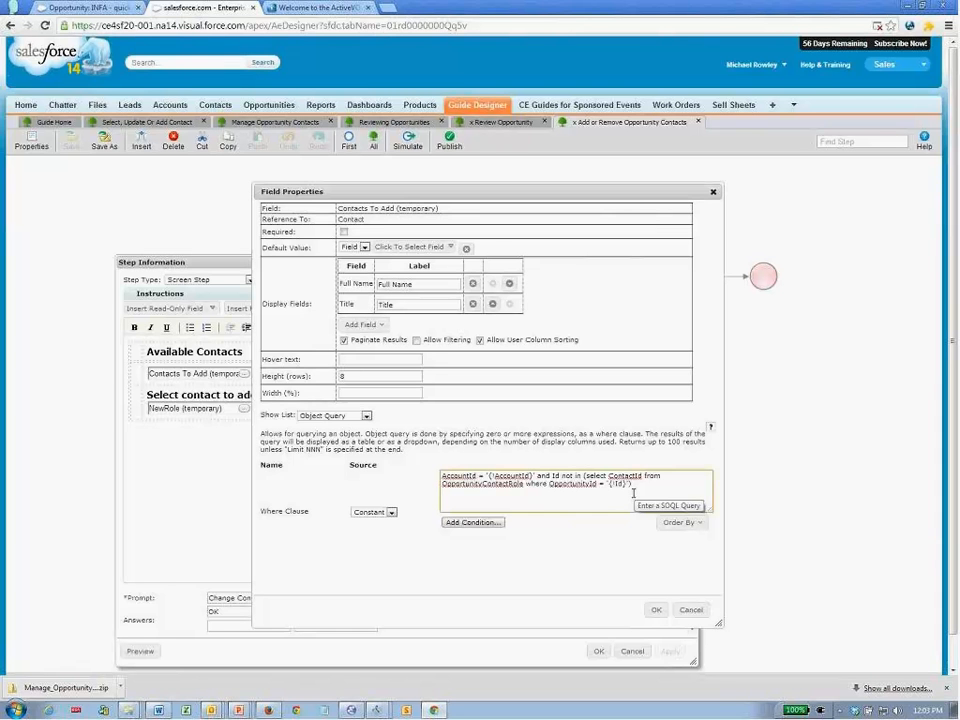
left_click(688, 610)
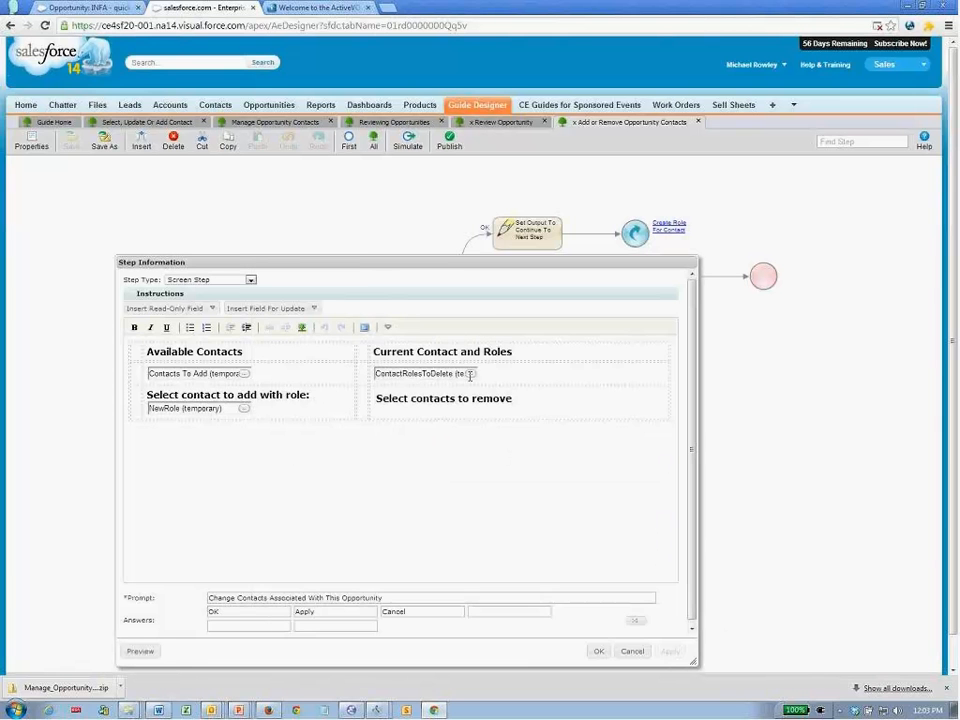
- Inspect ContactRolesToDelete's Contact.Name column and OpportunityId query, then cancel both dialogs
left_click(470, 373)
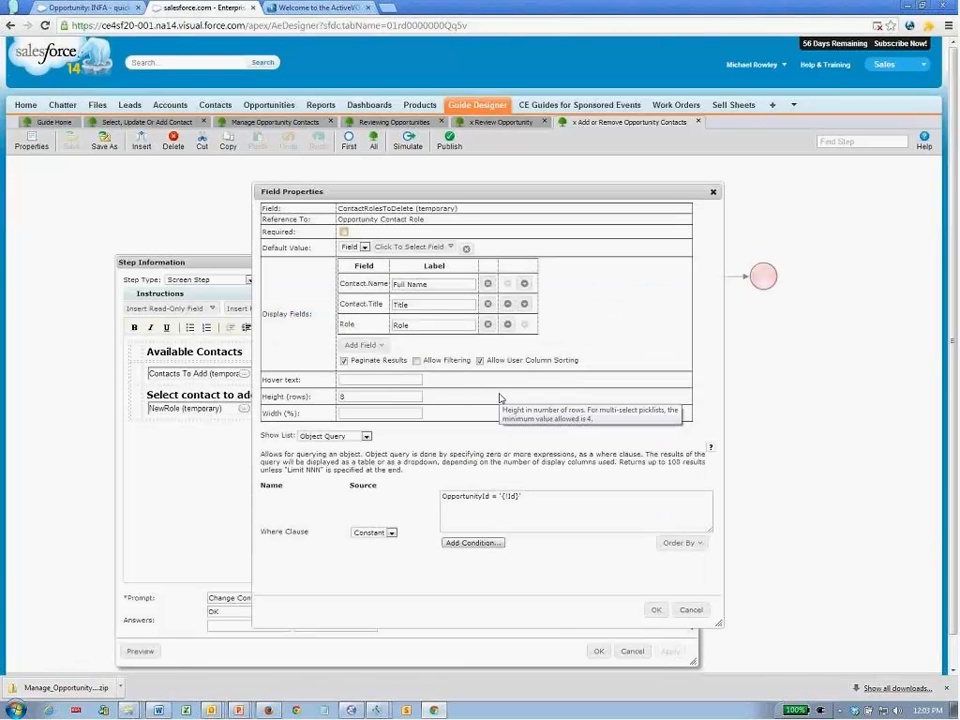
left_click(559, 511)
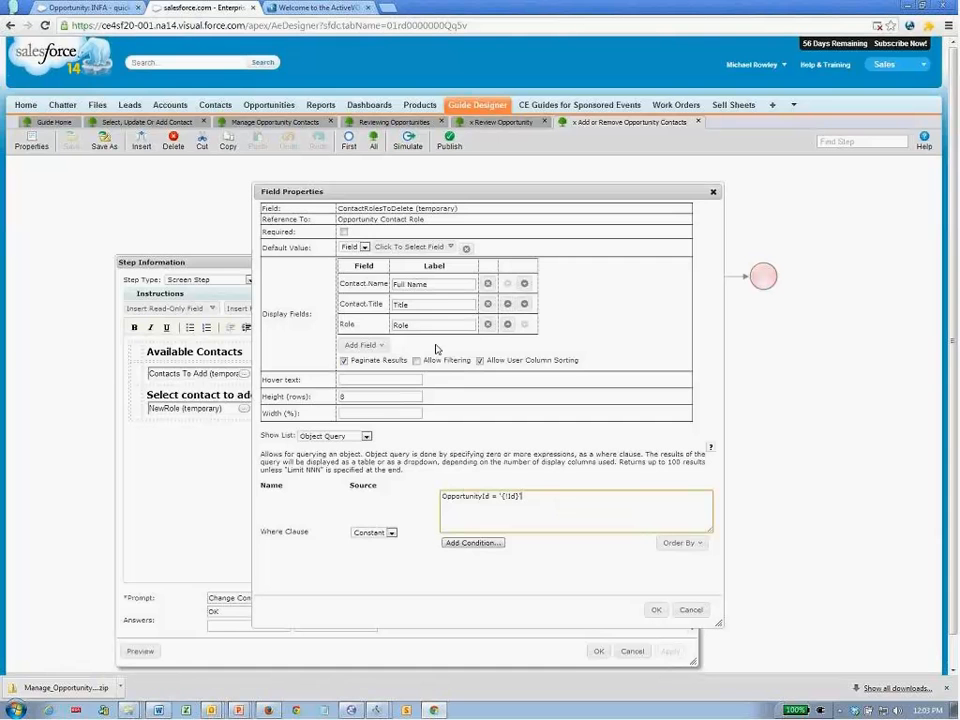
double_click(343, 284)
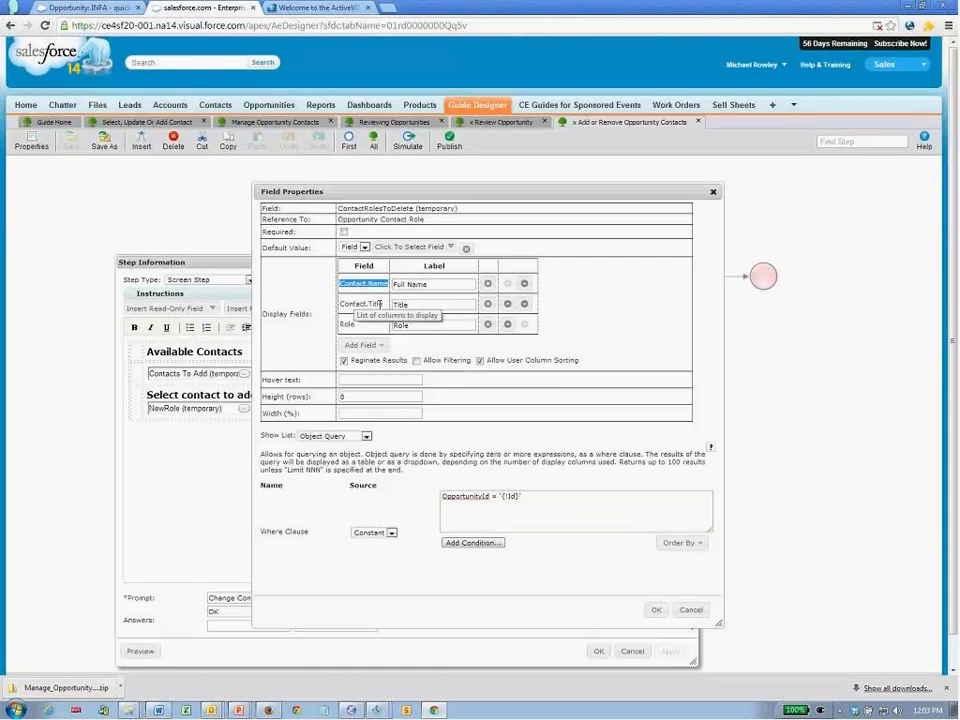
left_click(722, 367)
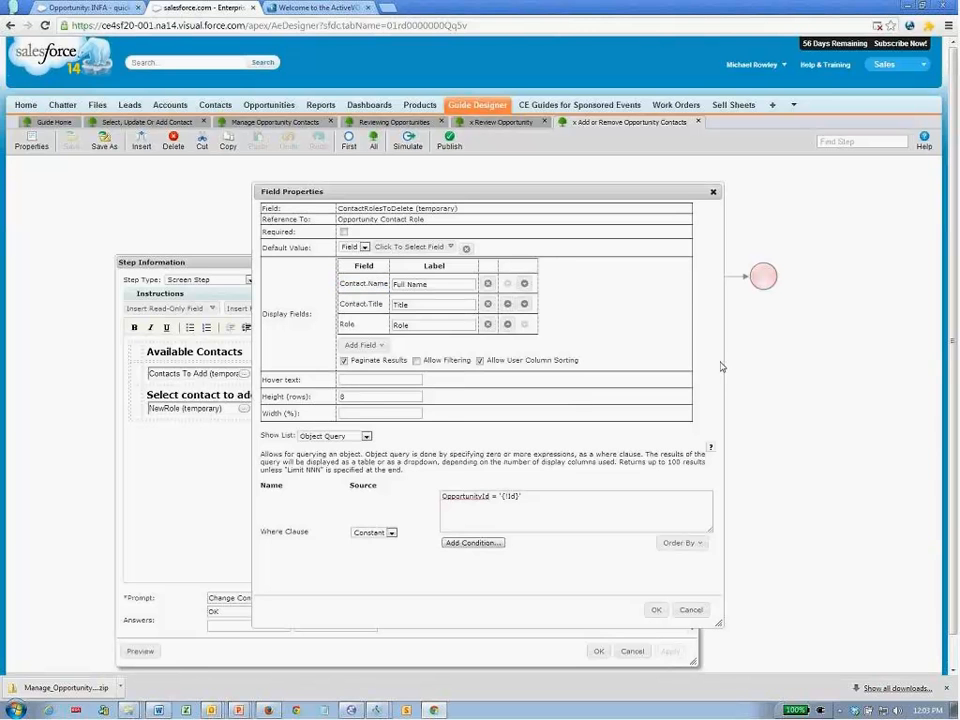
left_click(690, 609)
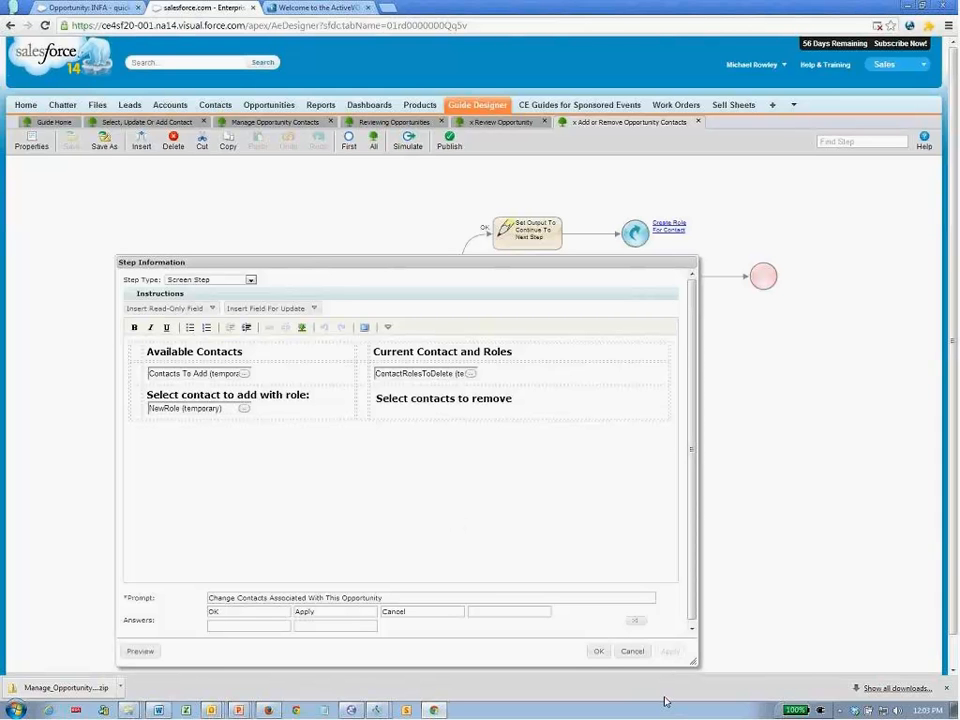
left_click(633, 652)
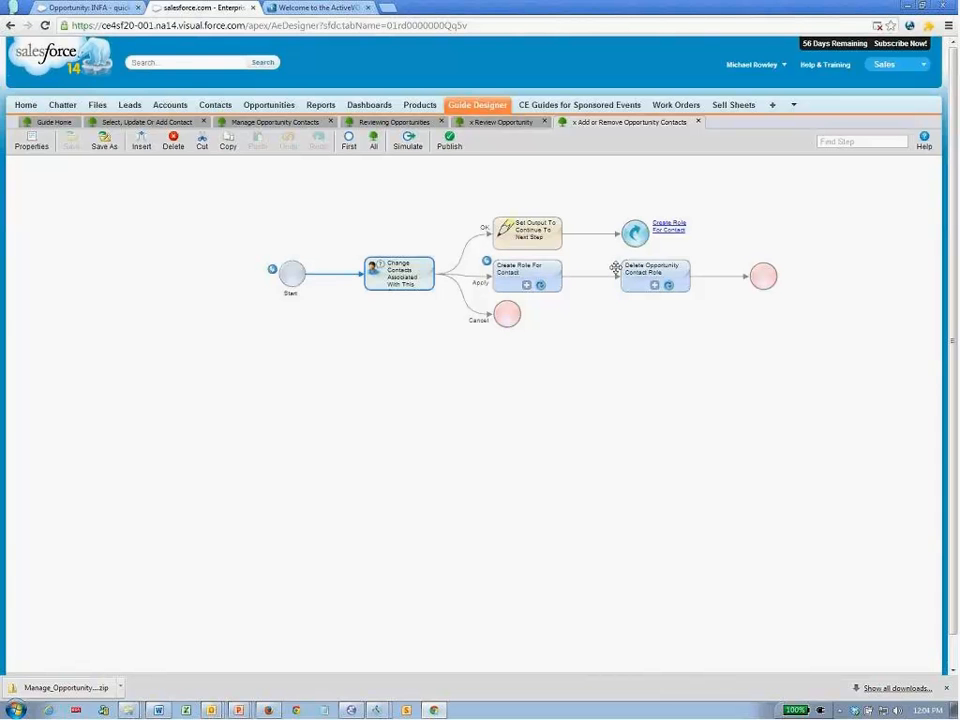
- Select the Create Role For Contact step and open its embedded guide
left_click(536, 273)
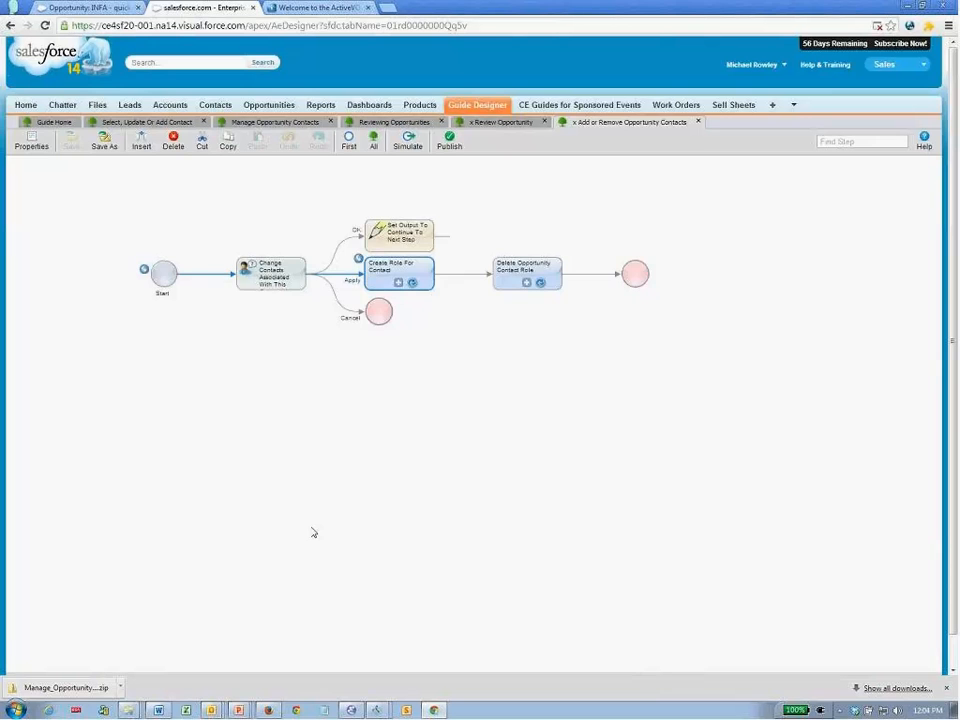
left_click(398, 283)
left_click(627, 652)
left_click(398, 284)
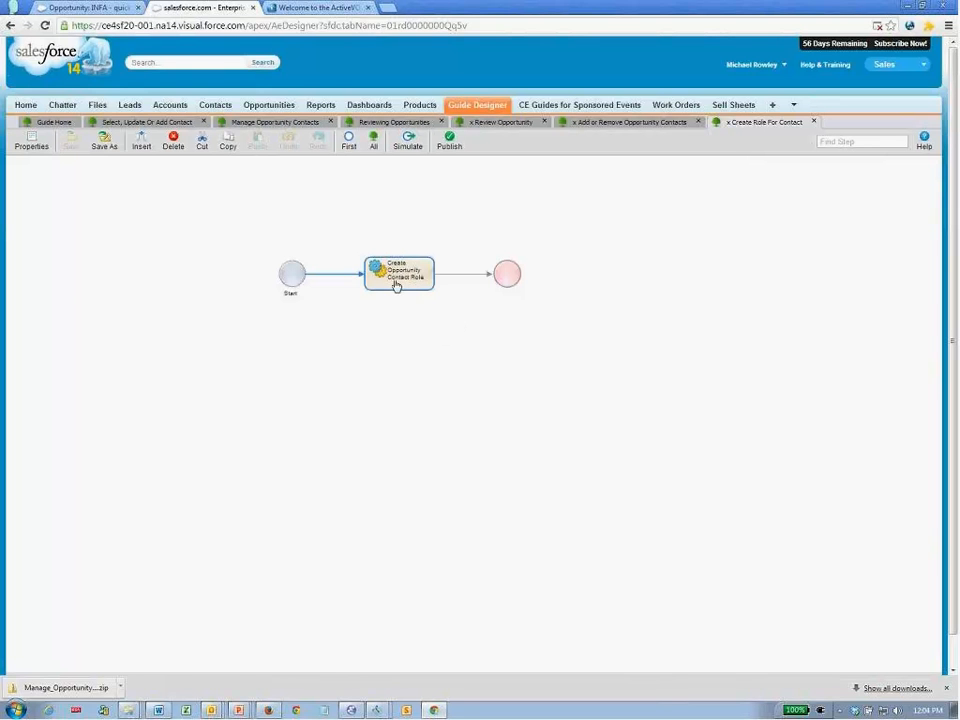
- View the Create Opportunity Contact Role step's inputs, then go back to Add or Remove Opportunity Contacts
double_click(396, 285)
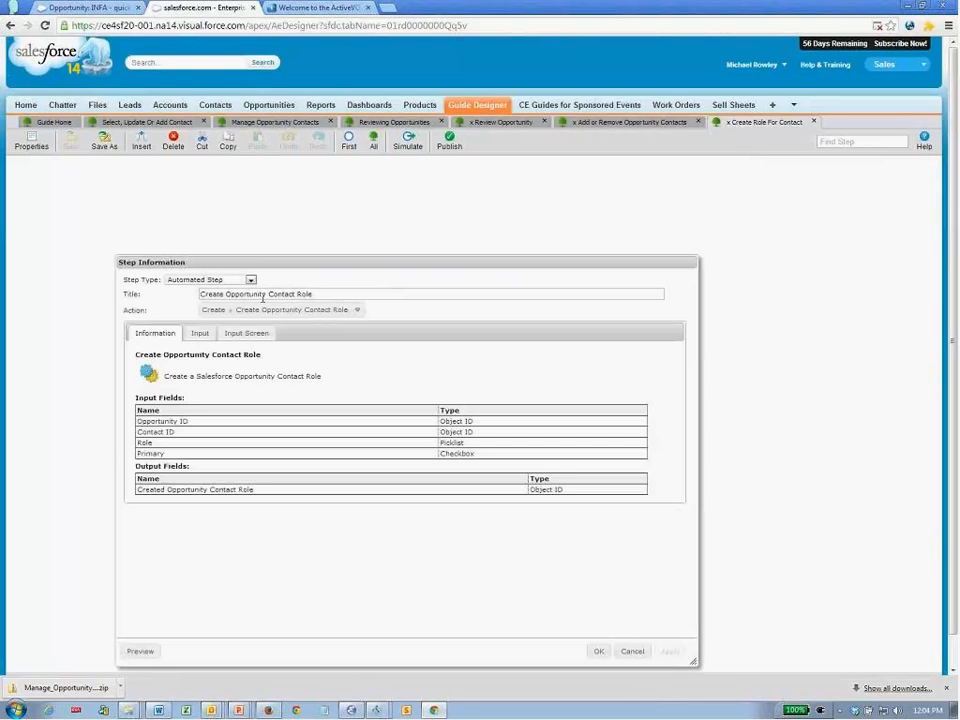
left_click(200, 334)
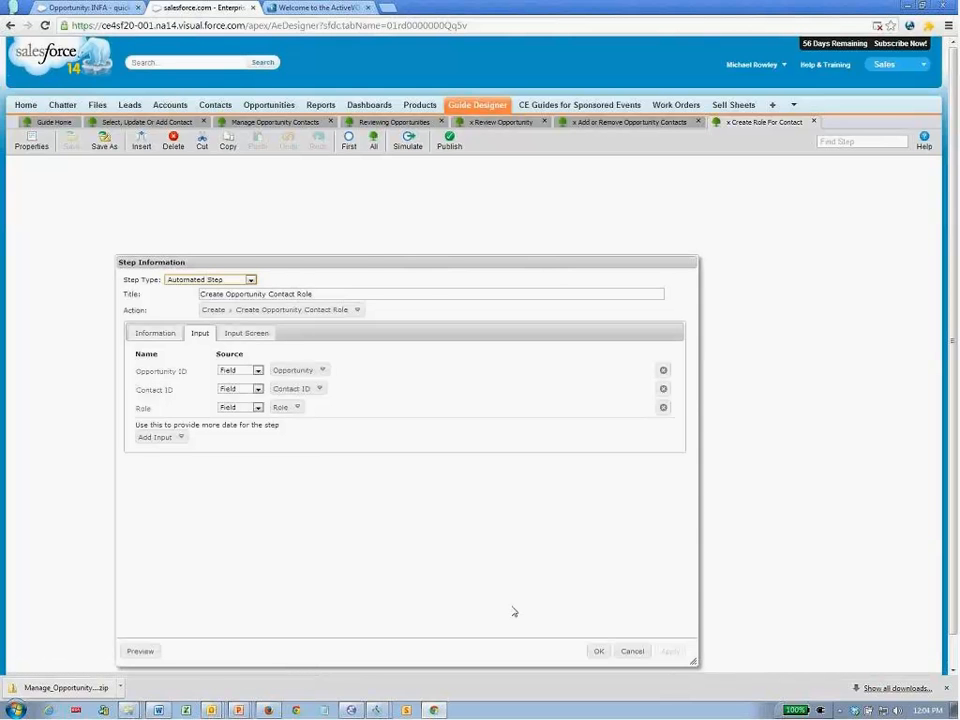
left_click(628, 650)
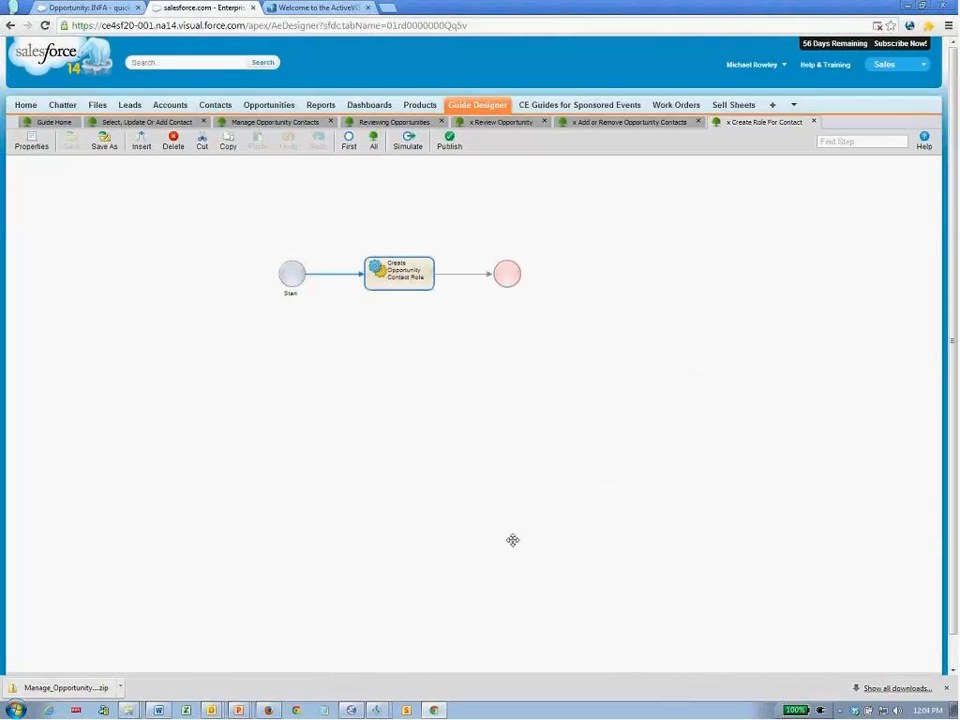
left_click(586, 122)
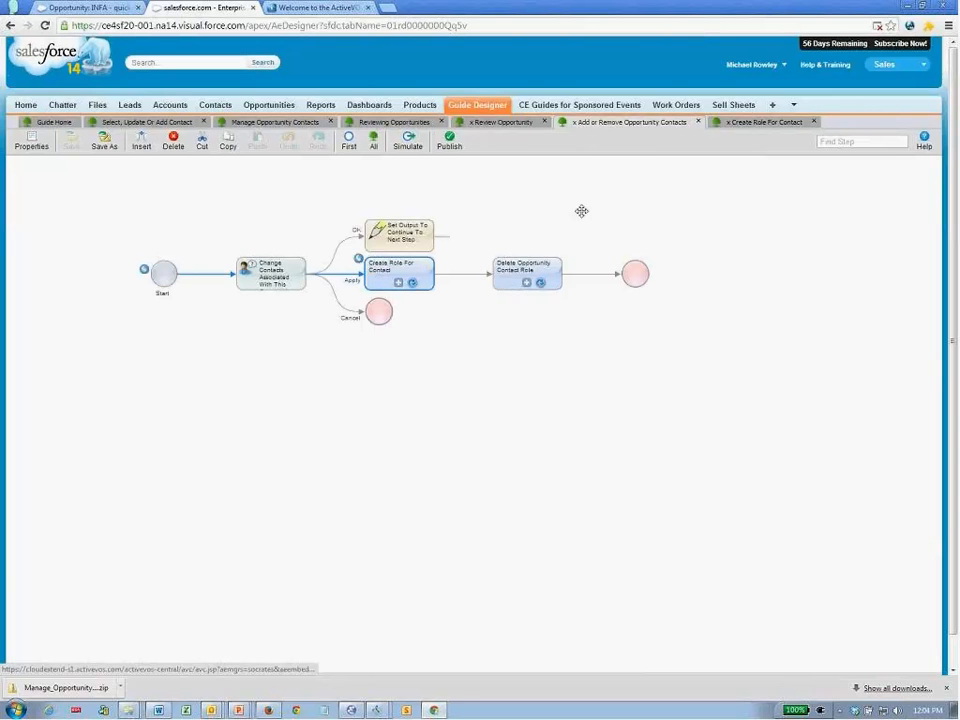
left_click(505, 283)
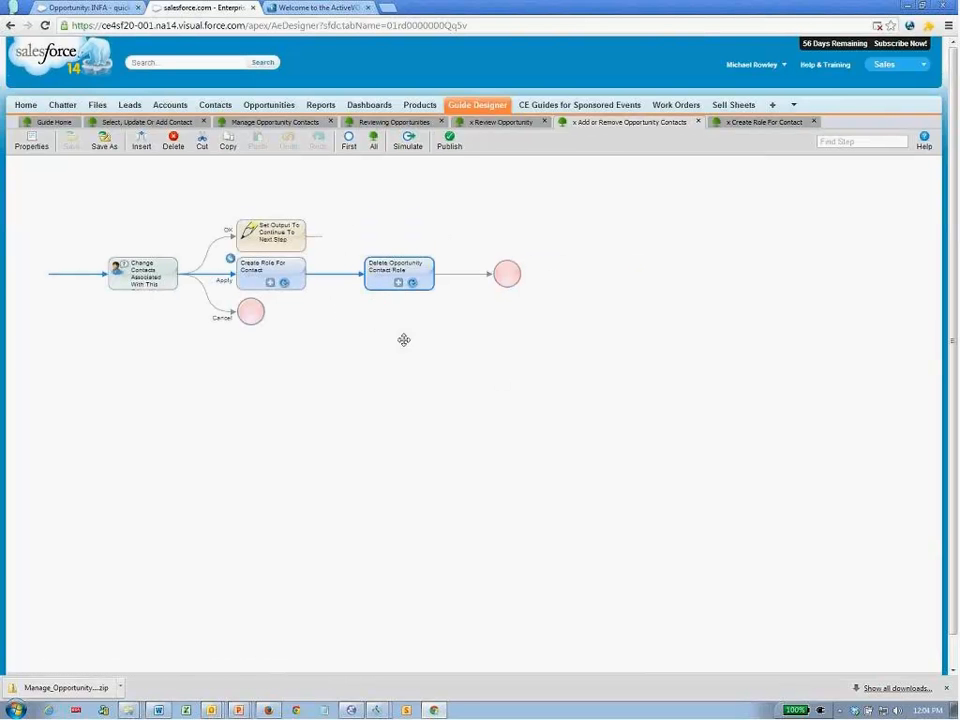
- Inspect the Delete Opportunity Contact Role step and its embedded guide, then return to the INFA opportunity
left_click(396, 284)
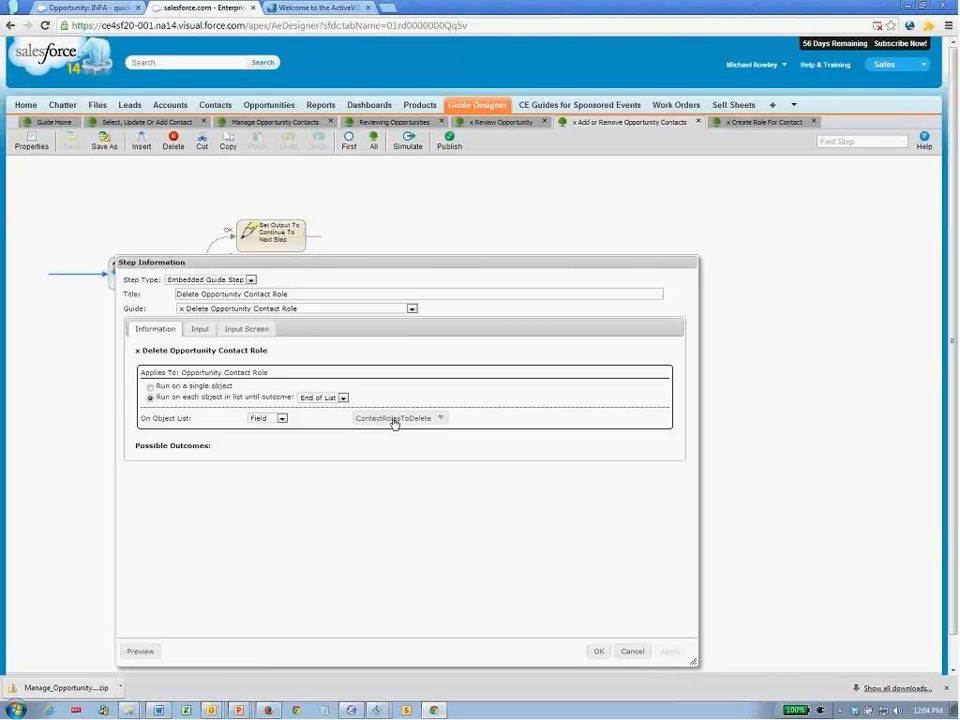
left_click(630, 651)
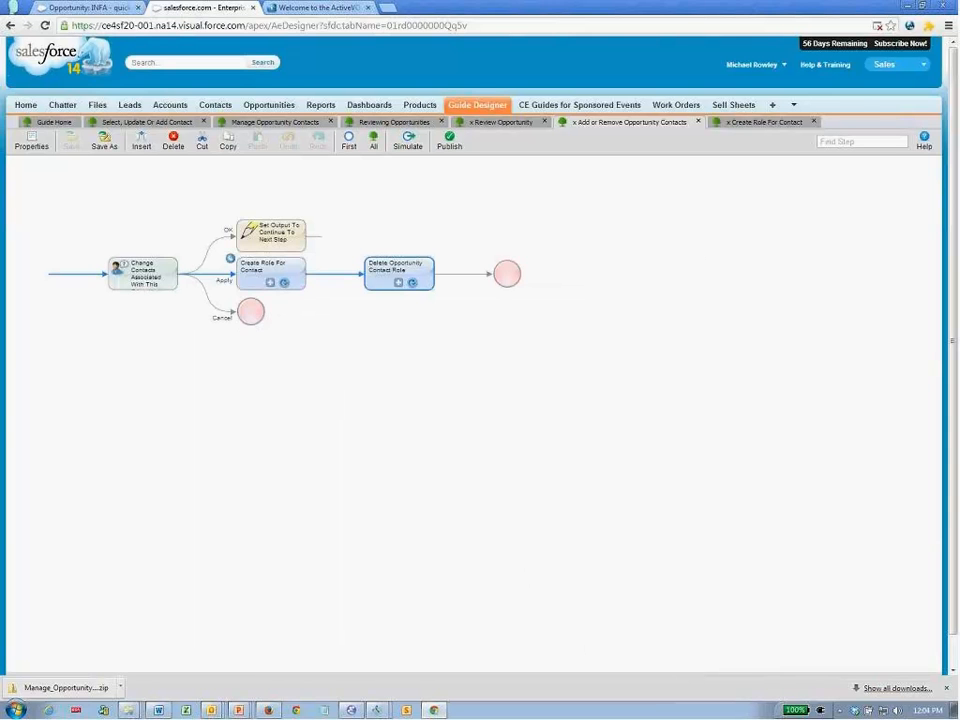
left_click(398, 284)
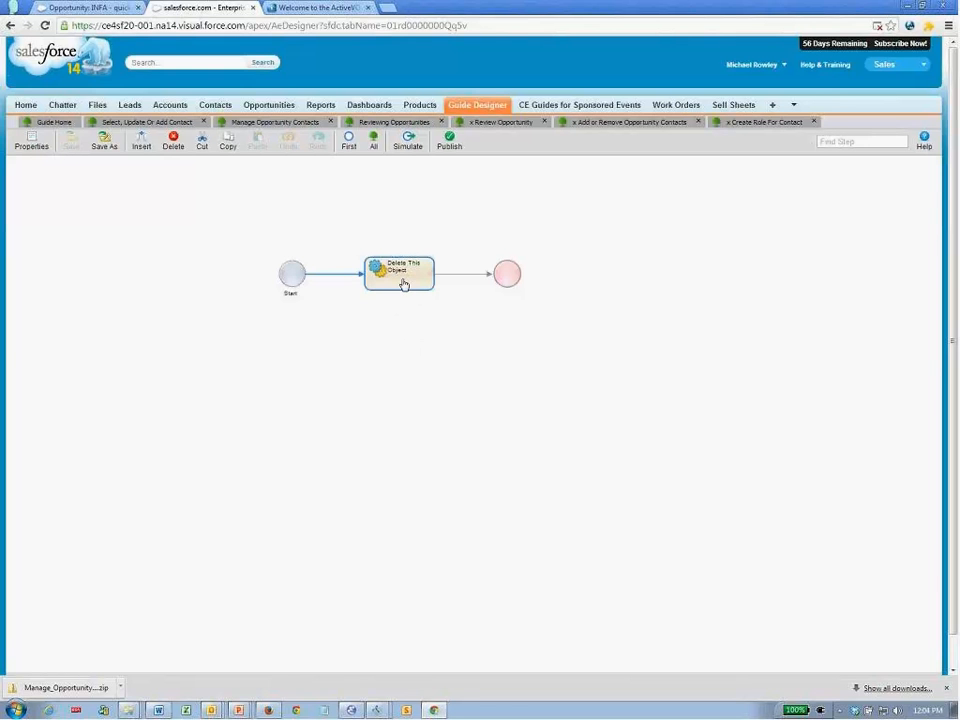
left_click(596, 122)
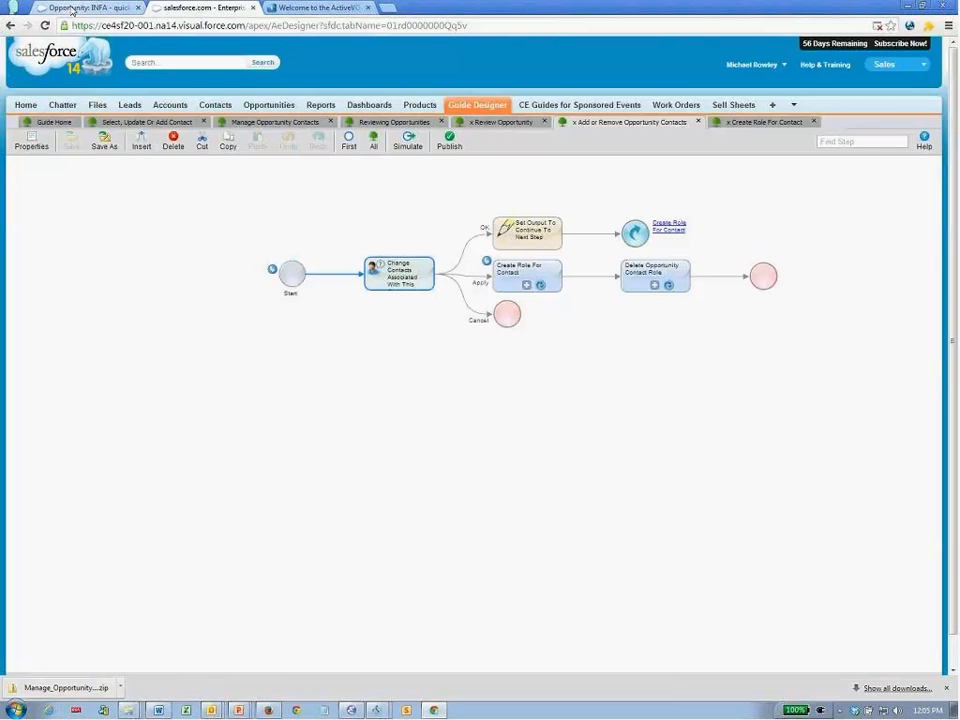
left_click(75, 7)
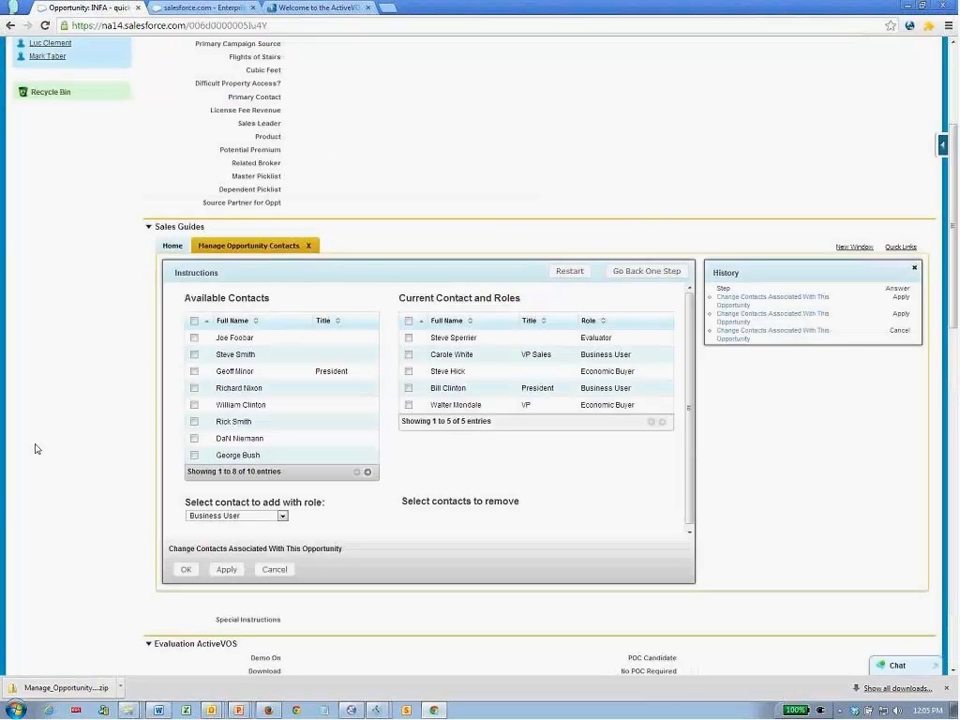